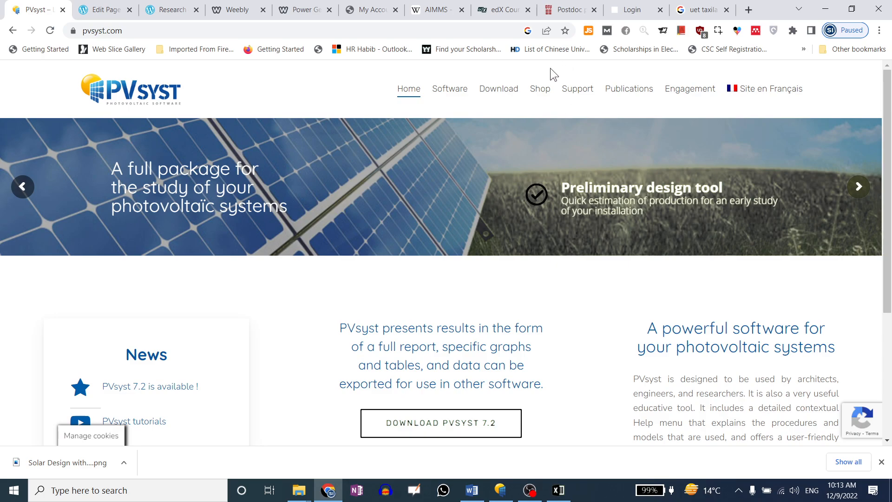
# Open the PVsyst shop page and check the yearly subscription price of PVsyst 7 Professional
pyautogui.click(540, 93)
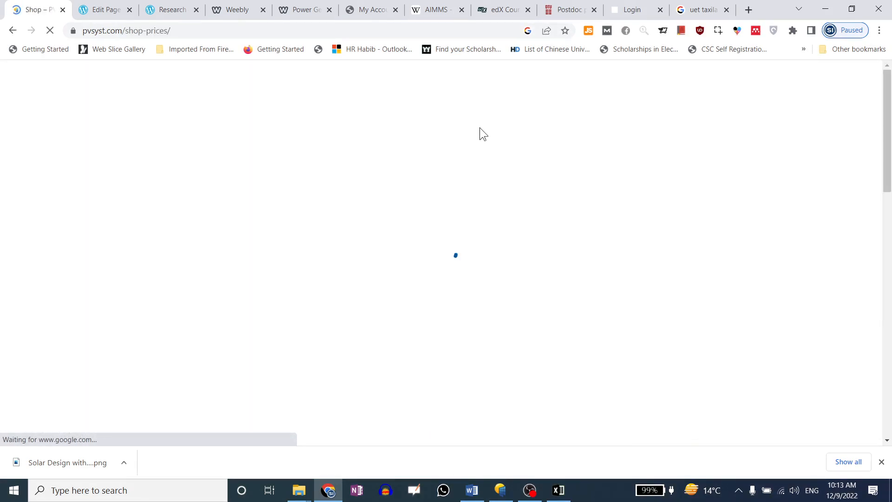
pyautogui.scroll(-3, 463, 162)
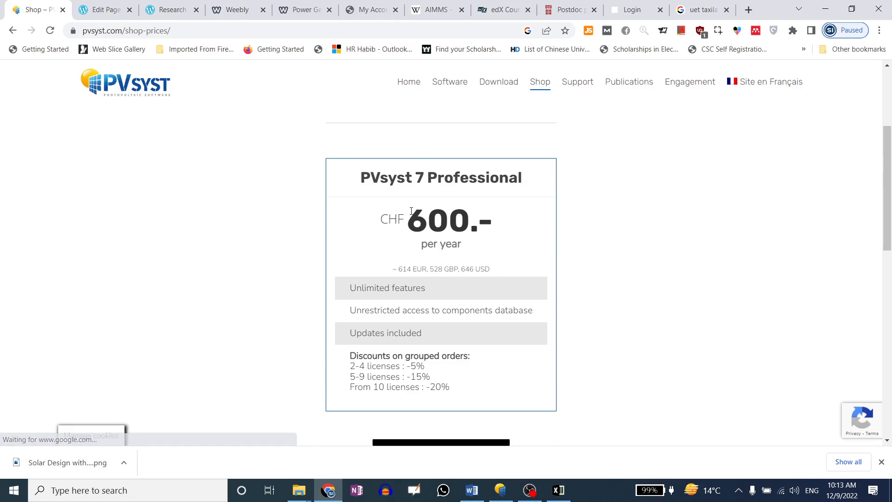
pyautogui.moveTo(463, 158); pyautogui.dragTo(481, 241)
pyautogui.click(400, 244)
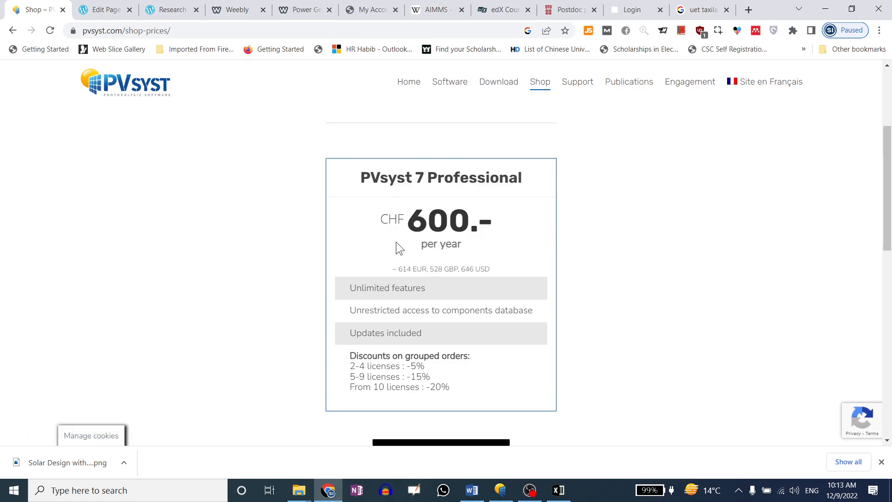
pyautogui.scroll(3, 395, 241)
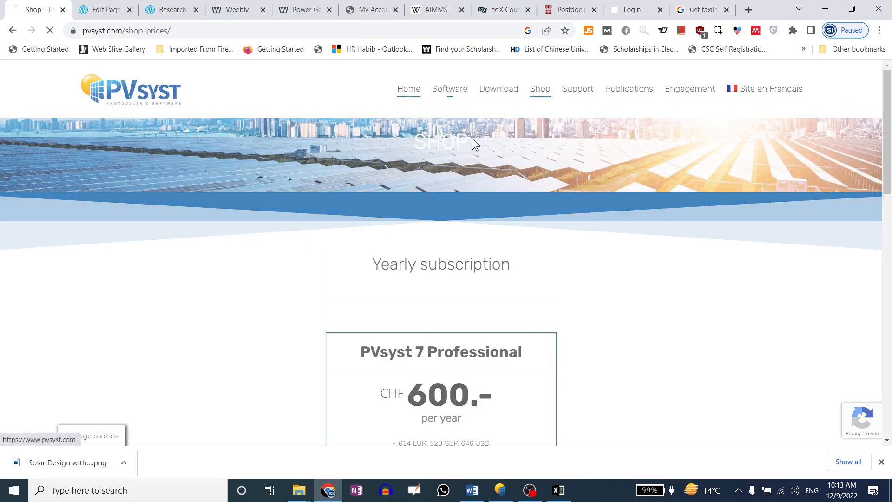
# Return to the PVsyst home page and read the description under "A powerful software for your photovoltaic systems"
pyautogui.click(409, 89)
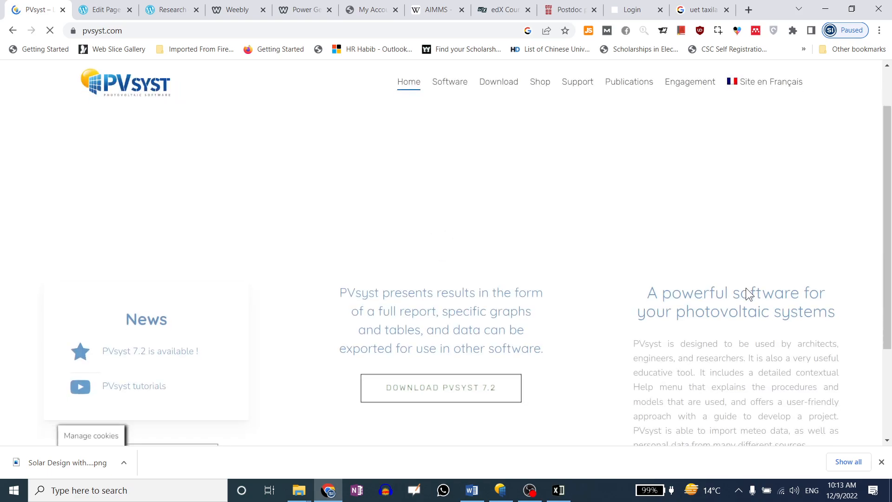
pyautogui.moveTo(737, 226)
pyautogui.mouseDown()
pyautogui.moveTo(756, 215)
pyautogui.moveTo(737, 225)
pyautogui.mouseUp()
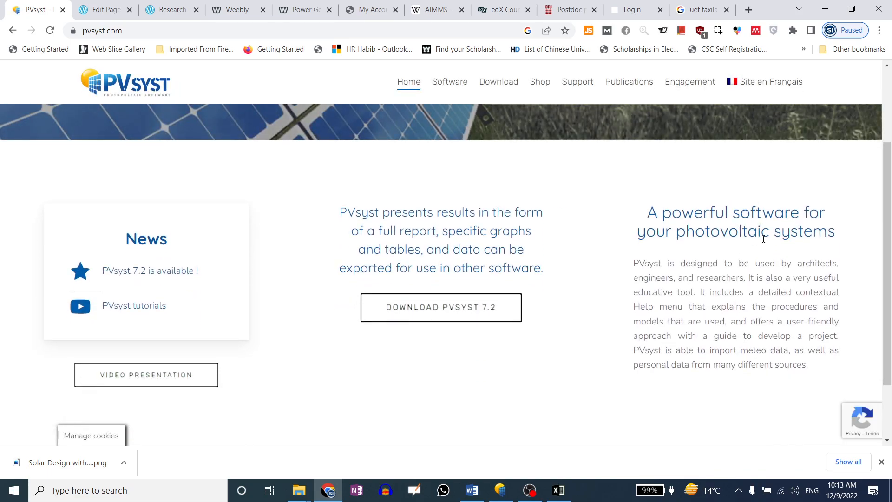
pyautogui.moveTo(837, 231); pyautogui.dragTo(649, 214)
pyautogui.click(646, 218)
pyautogui.click(835, 229)
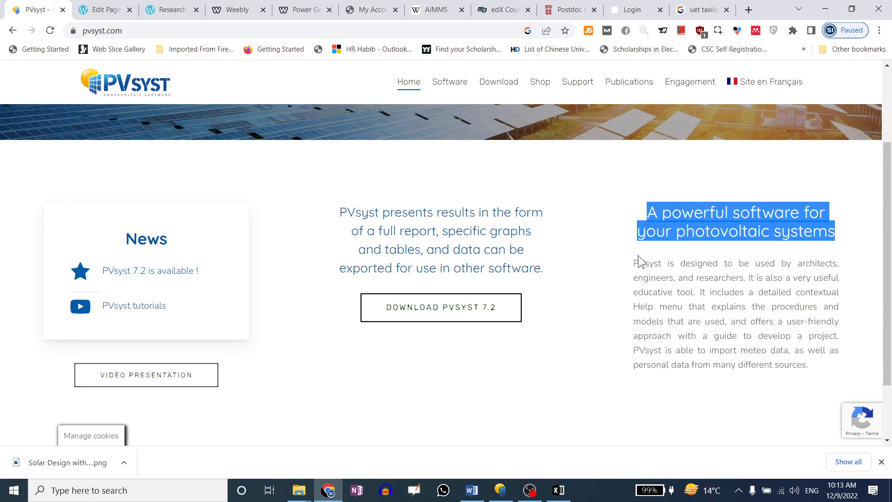
pyautogui.moveTo(635, 264); pyautogui.dragTo(643, 211)
pyautogui.click(807, 367)
pyautogui.click(644, 215)
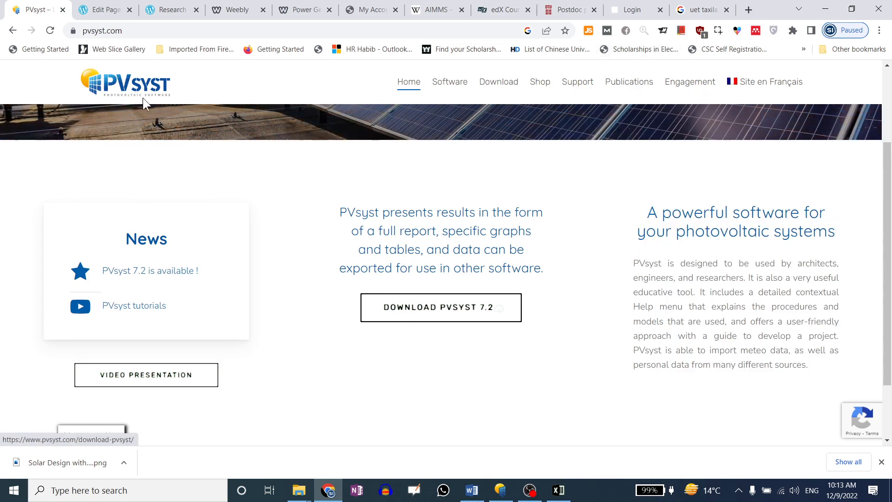
pyautogui.scroll(3, 397, 194)
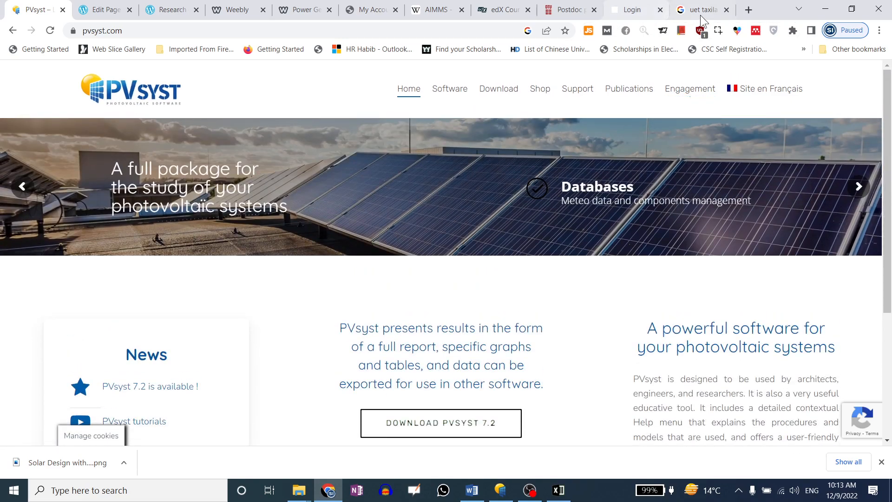
# Search the web for "downloady .ir", open getintopc.com in another new tab, and open the downloadly.ir result from the search
pyautogui.click(748, 11)
pyautogui.write('downl')
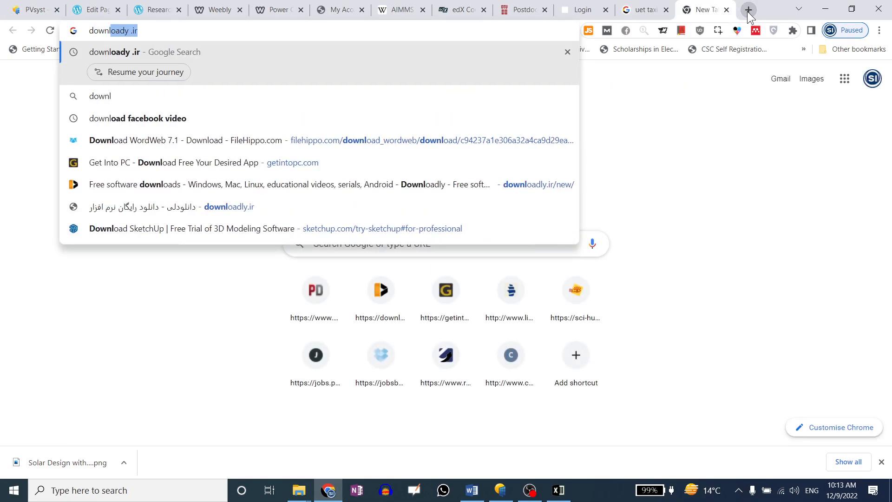
pyautogui.press('Return')
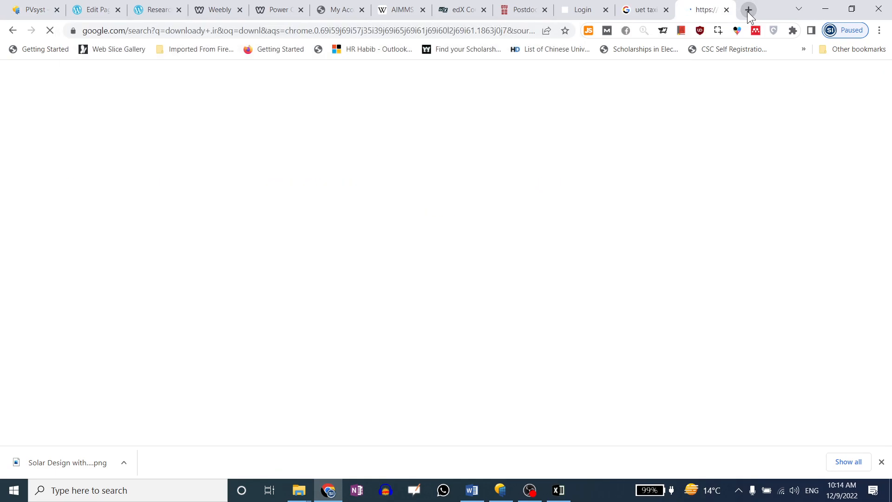
pyautogui.click(747, 11)
pyautogui.write('get')
pyautogui.press('Return')
pyautogui.click(651, 9)
pyautogui.click(183, 200)
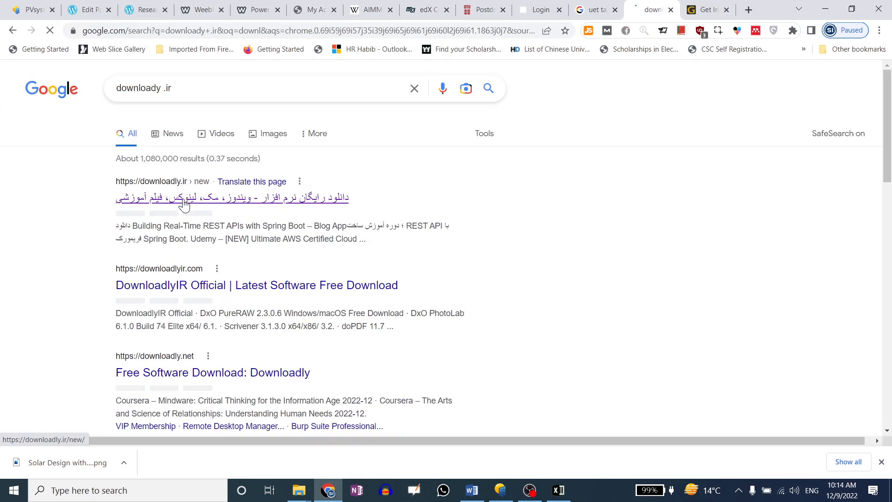
# Search the Get Into PC site for "pvsyst"
pyautogui.click(707, 9)
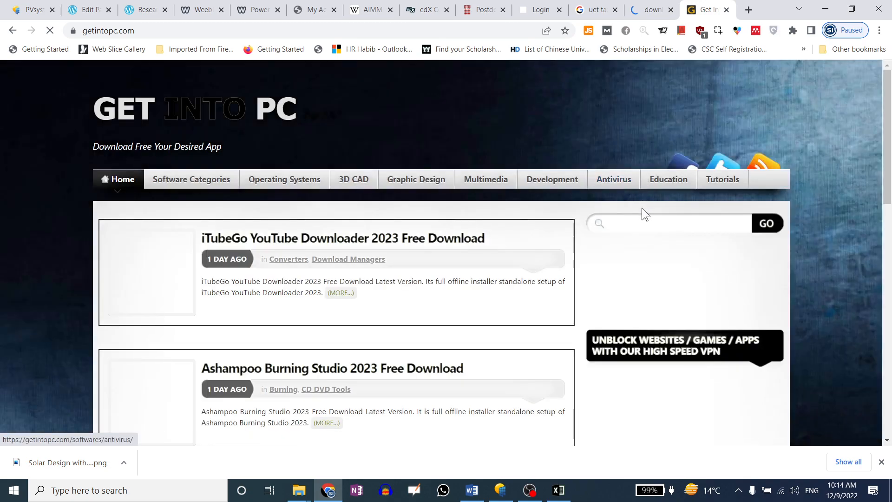
pyautogui.click(644, 223)
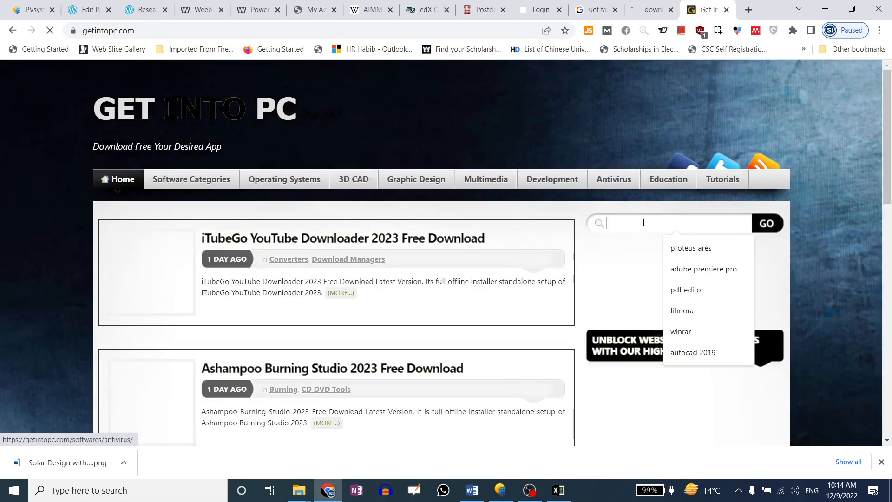
pyautogui.click(643, 222)
pyautogui.write('pvsyst')
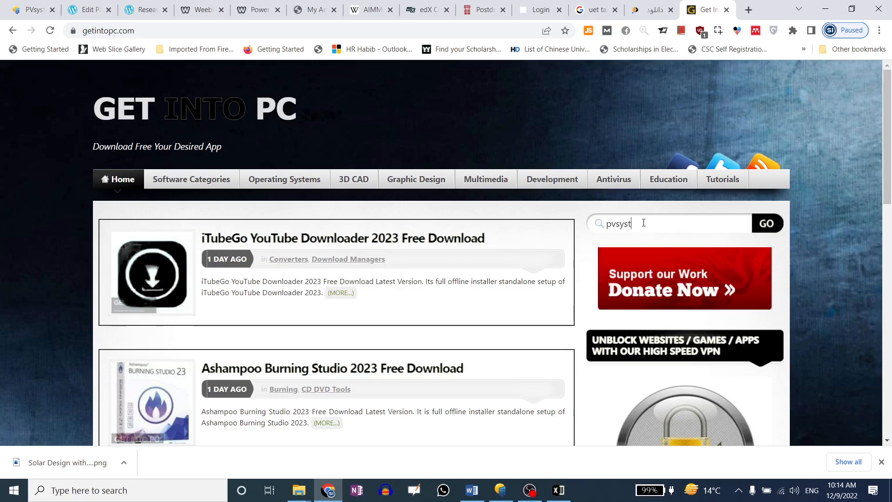
pyautogui.press('Return')
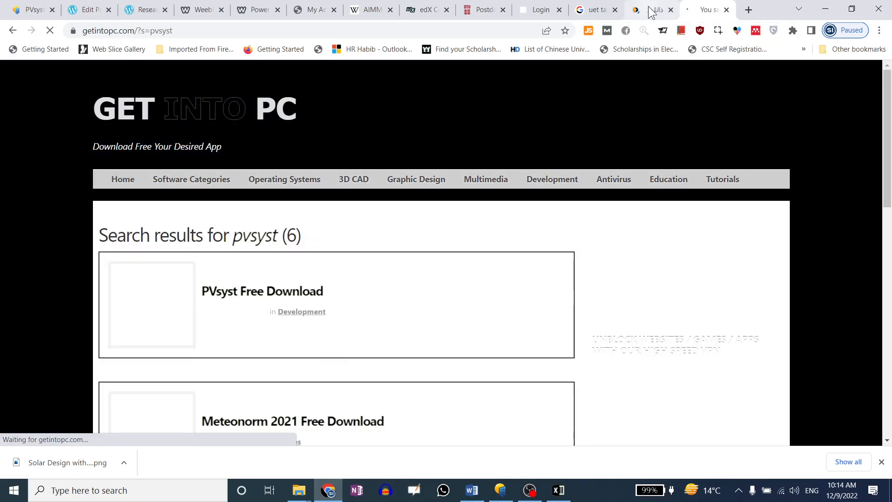
# Search the downloadly.ir site for "pvsyst"
pyautogui.click(651, 9)
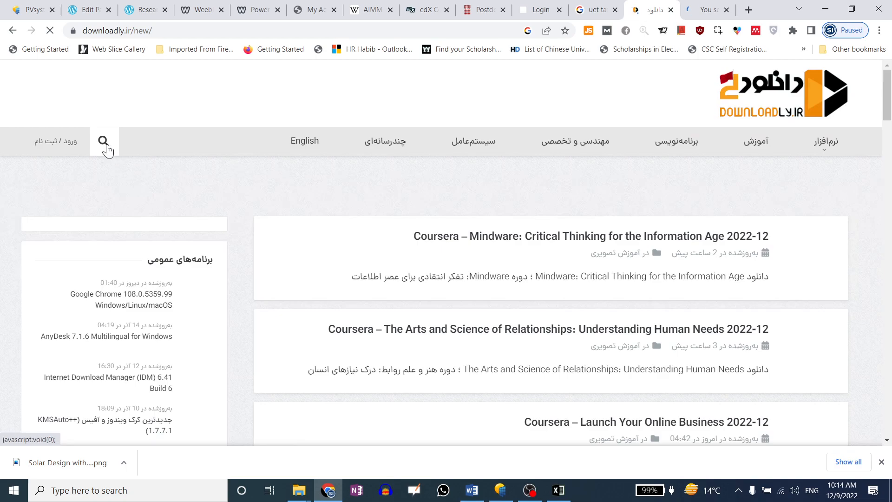
pyautogui.click(103, 141)
pyautogui.click(272, 152)
pyautogui.click(225, 173)
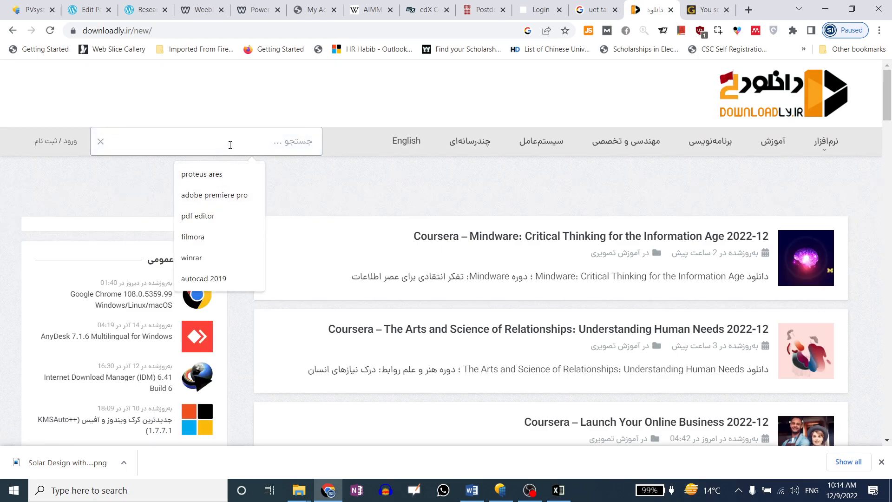
pyautogui.write('pv syst')
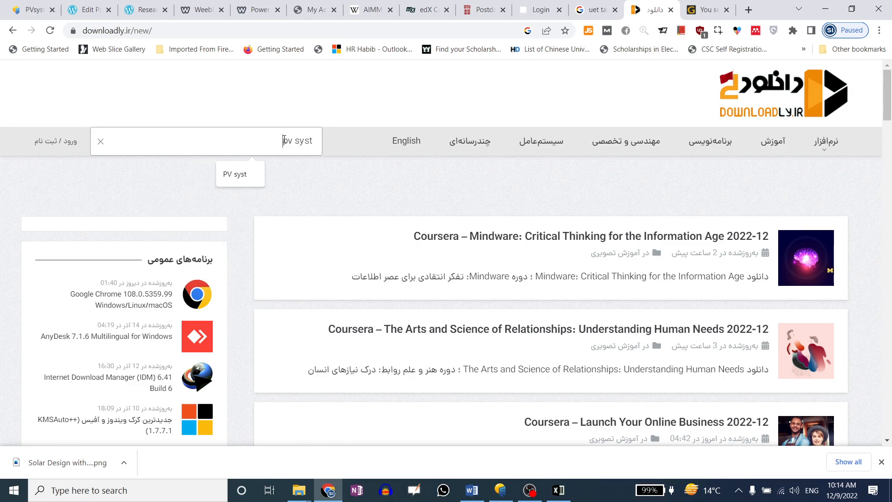
pyautogui.press('BackSpace')
pyautogui.press('Return')
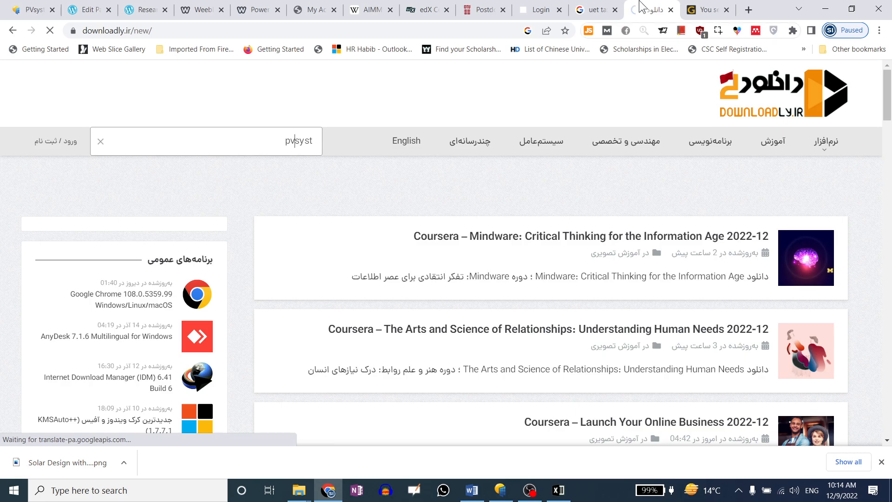
# Look through the pvsyst search results on Get Into PC and open the "PVsyst Free Download" page
pyautogui.hotkey('ctrl', 'Tab')
pyautogui.scroll(-3, 324, 284)
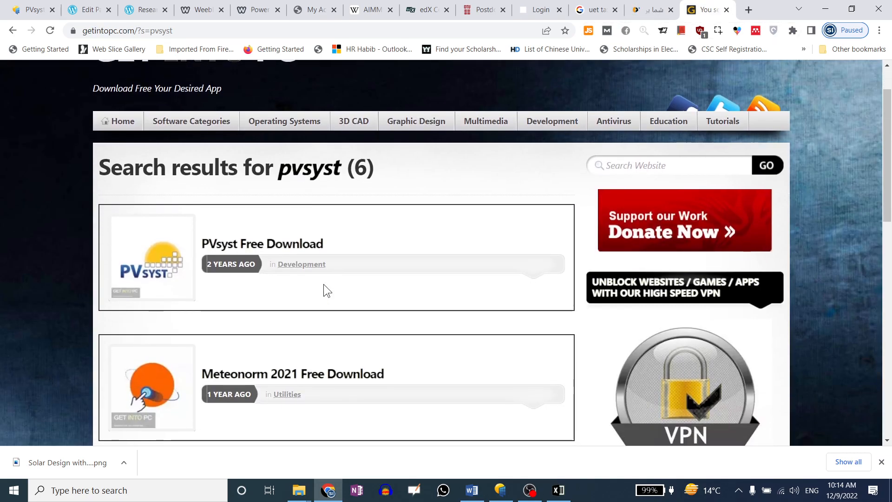
pyautogui.scroll(-3, 362, 261)
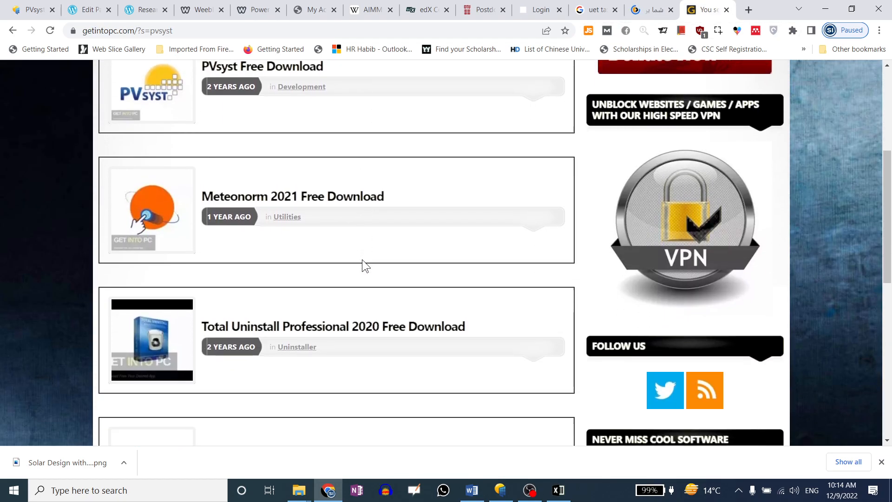
pyautogui.scroll(-4, 363, 260)
pyautogui.scroll(7, 362, 259)
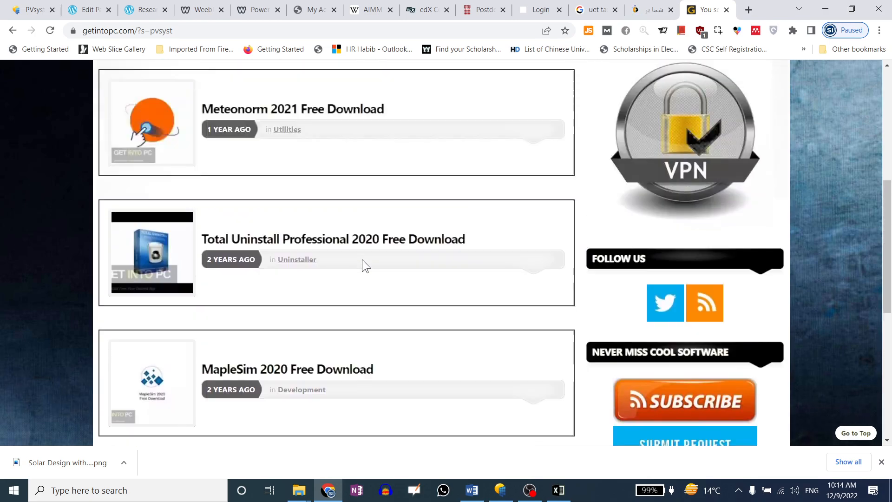
pyautogui.click(250, 130)
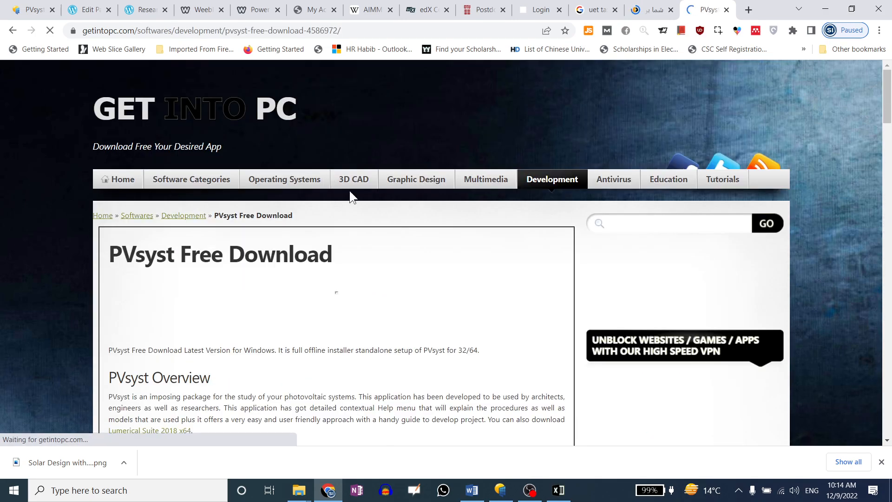
# Find the PVsyst Technical Setup Details and highlight PVsyst_7.2.11 among the setup file names
pyautogui.scroll(-10, 373, 293)
pyautogui.scroll(-6, 373, 293)
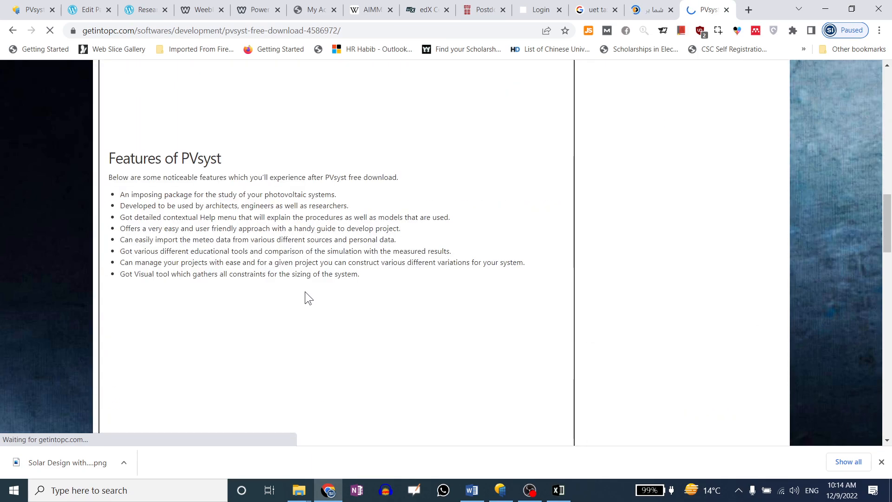
pyautogui.scroll(-5, 305, 292)
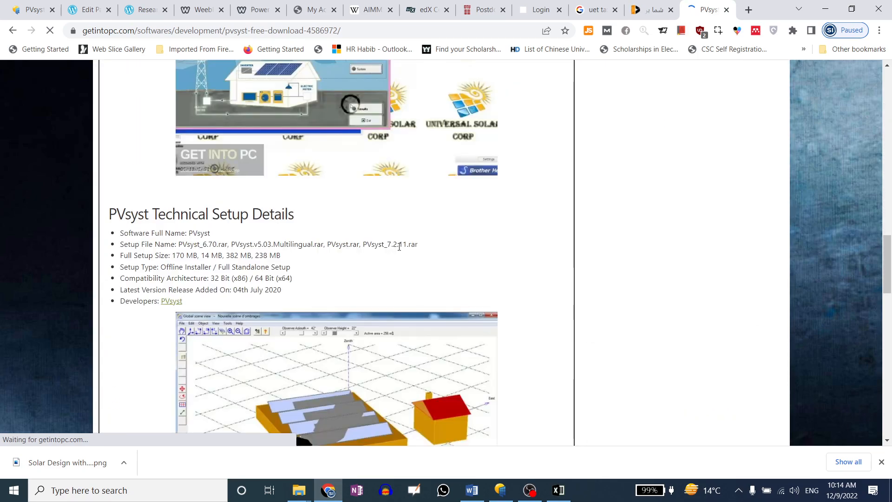
pyautogui.moveTo(390, 245); pyautogui.dragTo(393, 250)
pyautogui.doubleClick(392, 239)
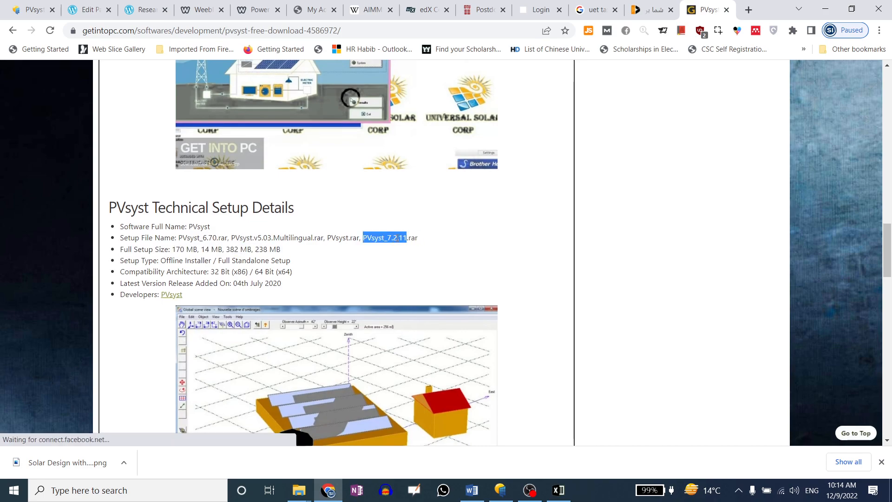
# Switch to PVsyst, check the installed version in its About information, and return to the Get Into PC page in Chrome
pyautogui.click(500, 493)
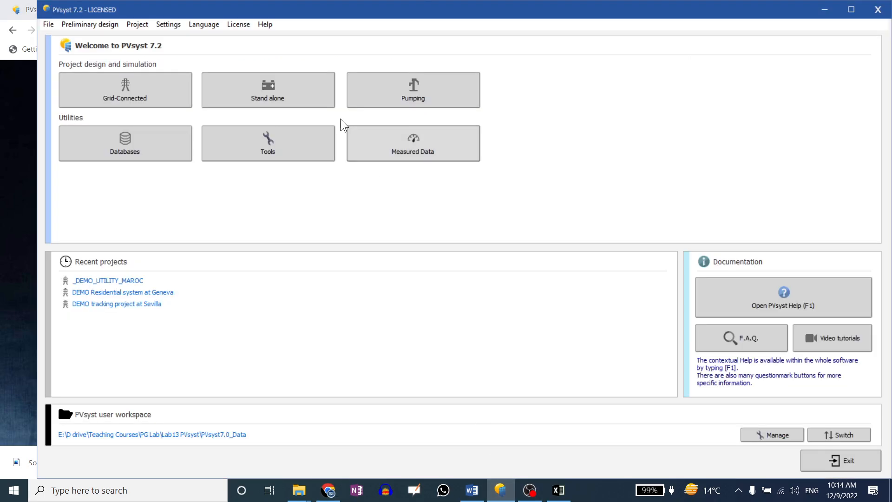
pyautogui.click(265, 24)
pyautogui.click(293, 155)
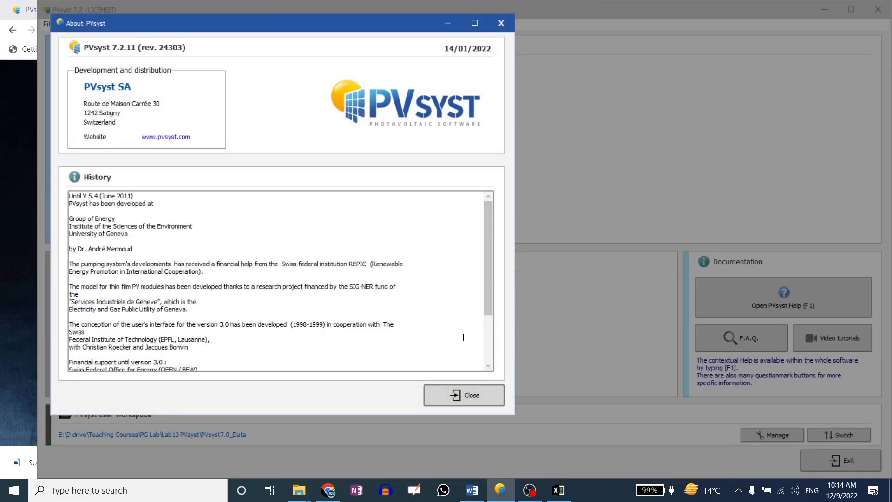
pyautogui.click(489, 398)
pyautogui.click(328, 490)
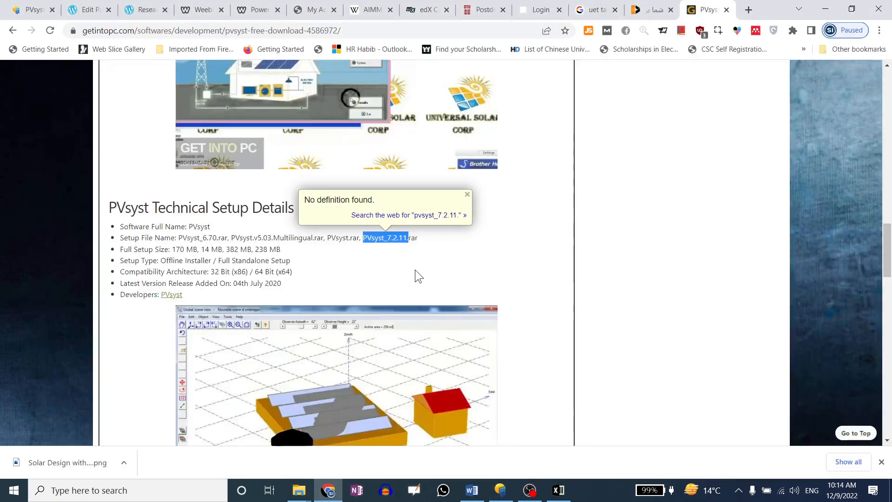
pyautogui.click(403, 243)
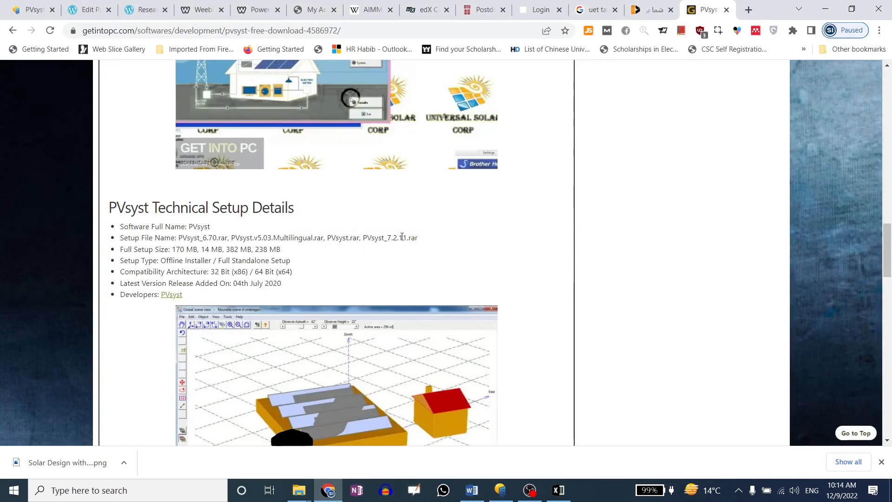
# Review the pvsyst search results on downloadly.ir, including the PVsyst 7.2.21 entry, and close both download-site tabs
pyautogui.click(638, 12)
pyautogui.scroll(-2, 663, 294)
pyautogui.scroll(-2, 662, 294)
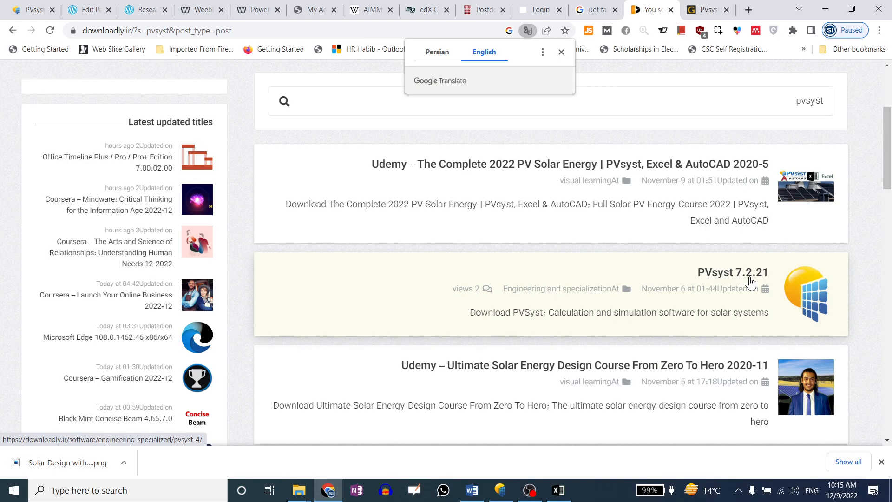
pyautogui.scroll(-2, 747, 281)
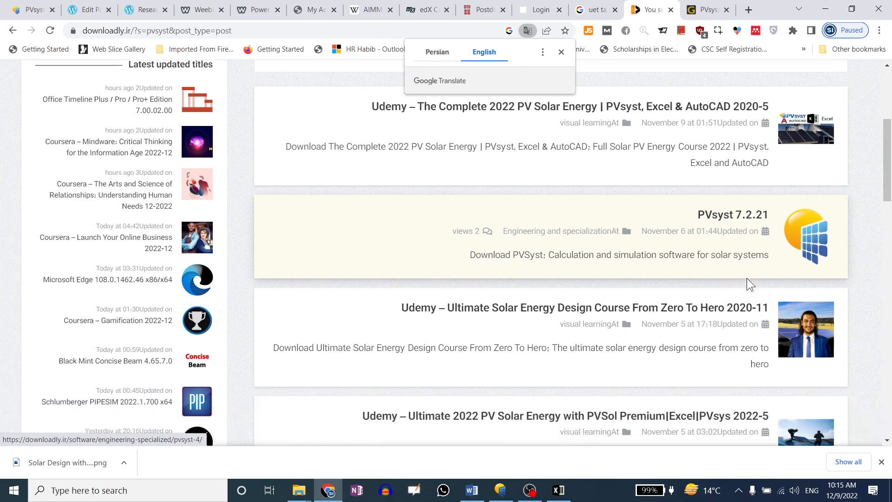
pyautogui.scroll(2, 705, 279)
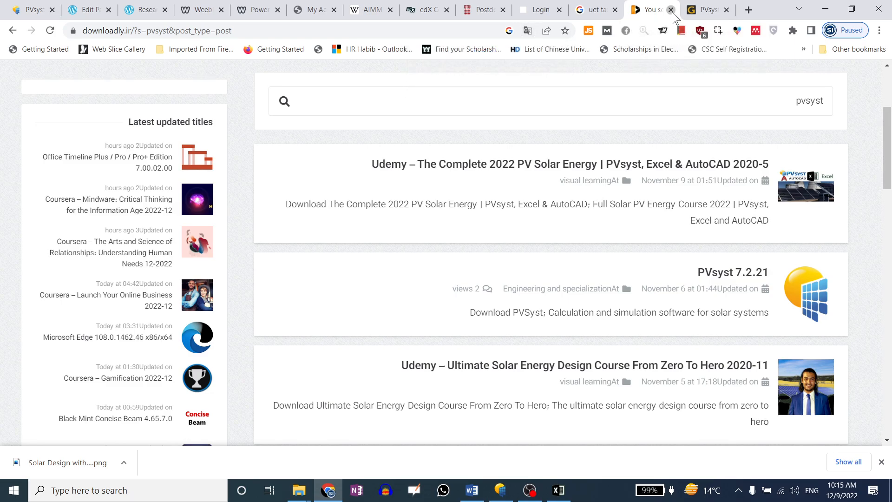
pyautogui.click(672, 10)
pyautogui.click(672, 10)
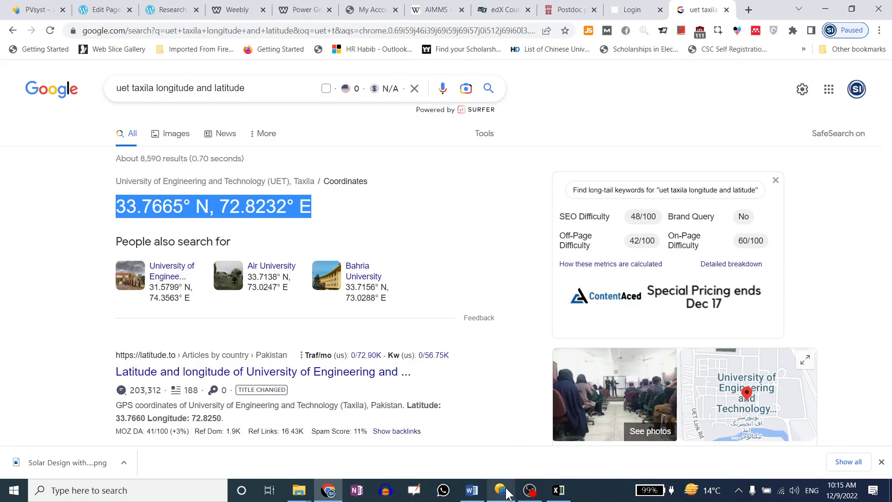
# Switch to PVsyst and look through its file, preliminary design and new-project commands
pyautogui.moveTo(505, 491)
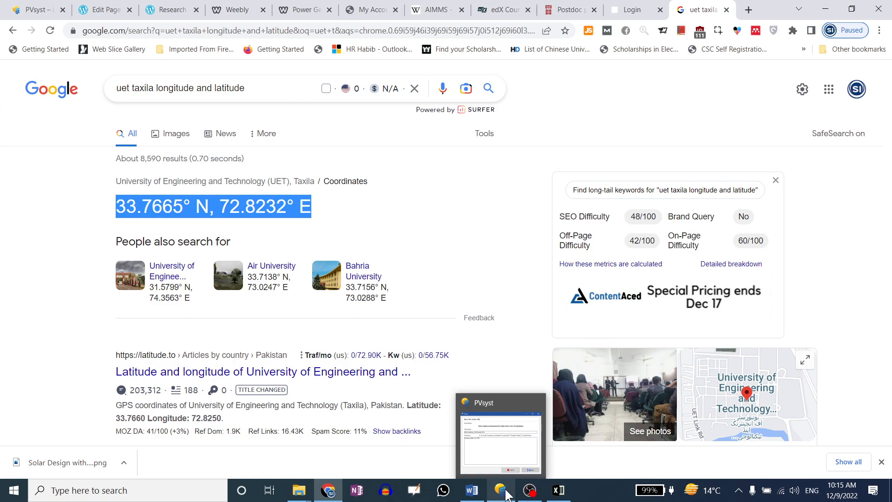
pyautogui.click(508, 495)
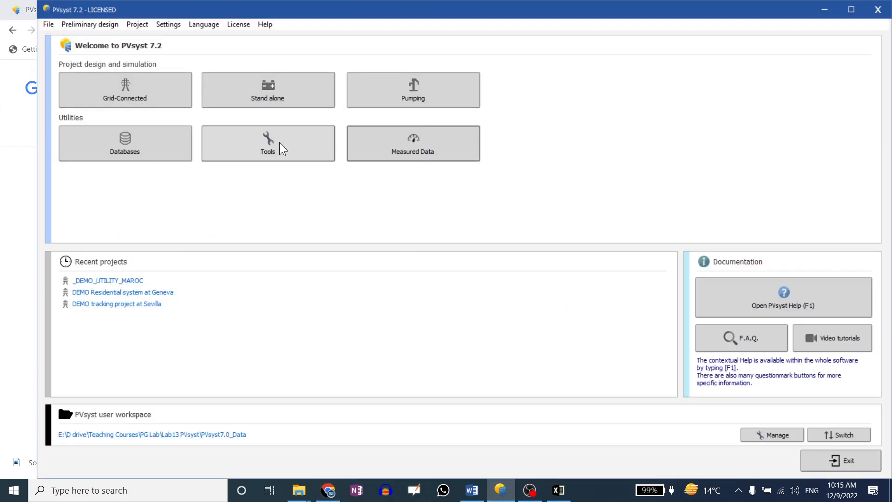
pyautogui.click(55, 26)
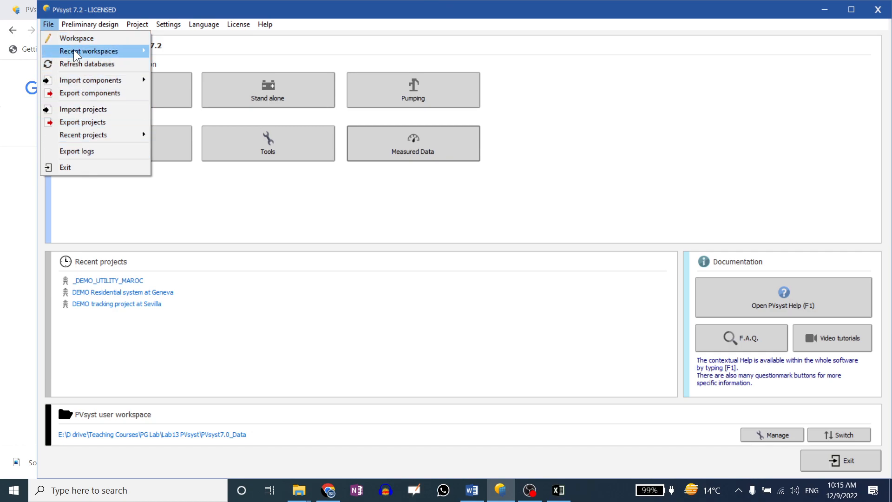
pyautogui.moveTo(79, 28)
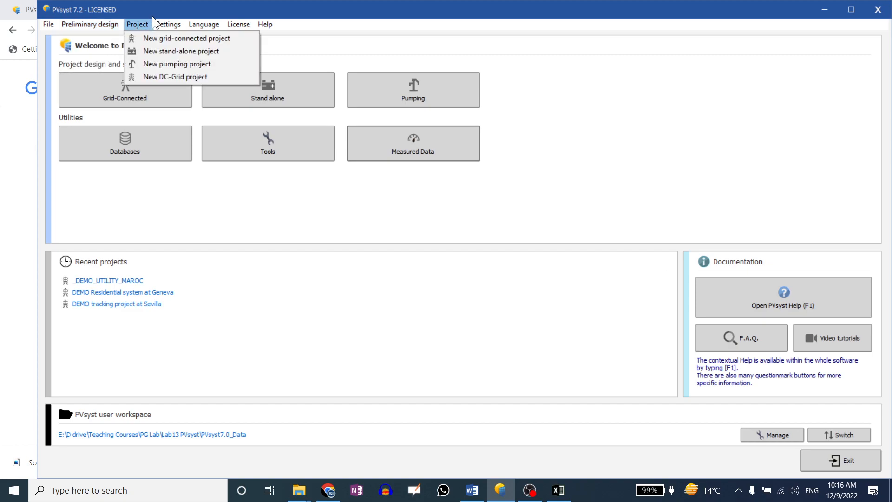
pyautogui.click(324, 212)
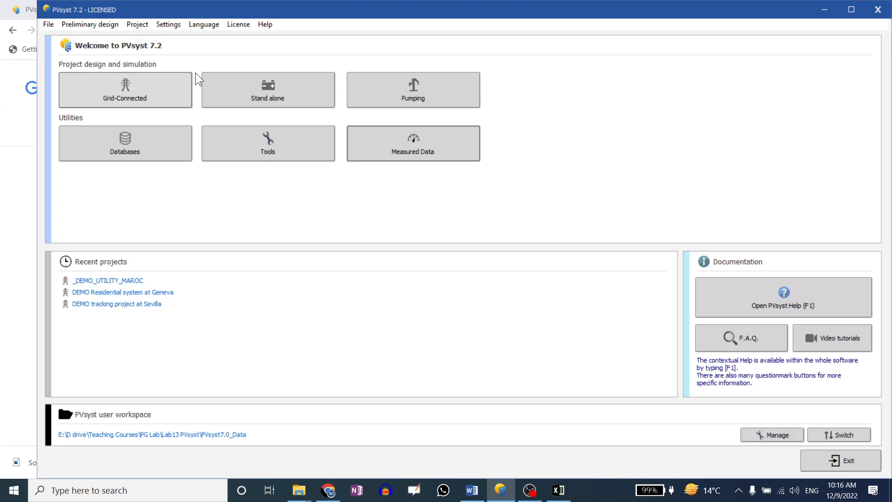
# Open Microsoft Teams and copy the join link of the PG Lab13 PVsyst meeting
pyautogui.click(93, 490)
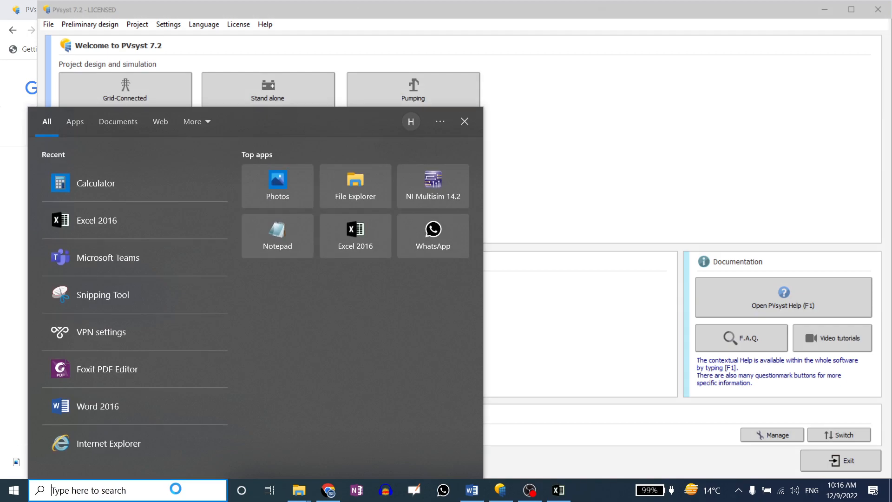
pyautogui.write('teams')
pyautogui.press('Return')
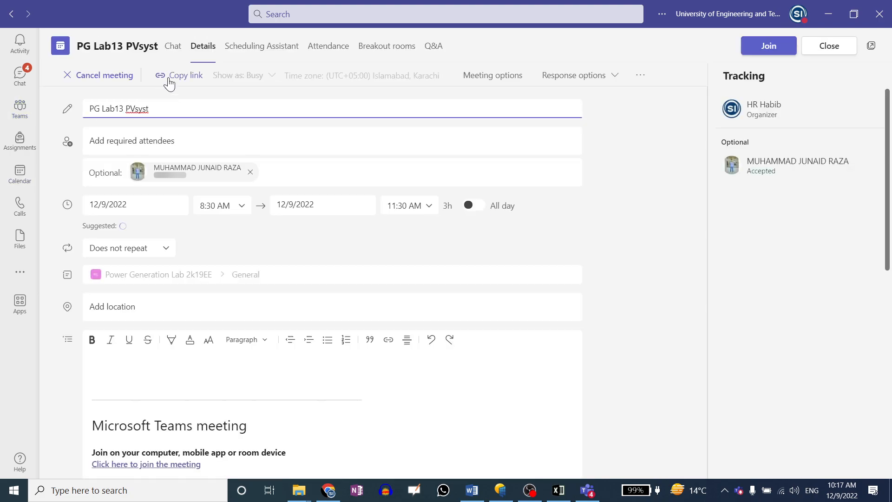
pyautogui.click(180, 76)
pyautogui.click(444, 496)
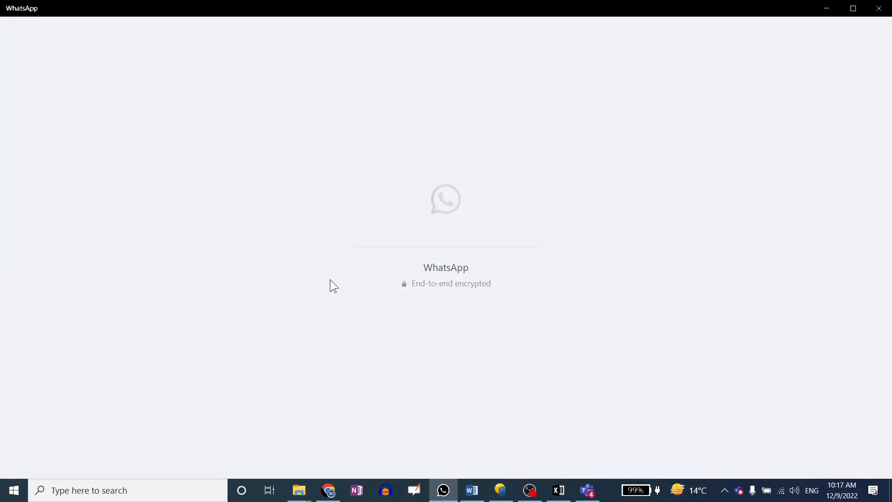
pyautogui.click(588, 491)
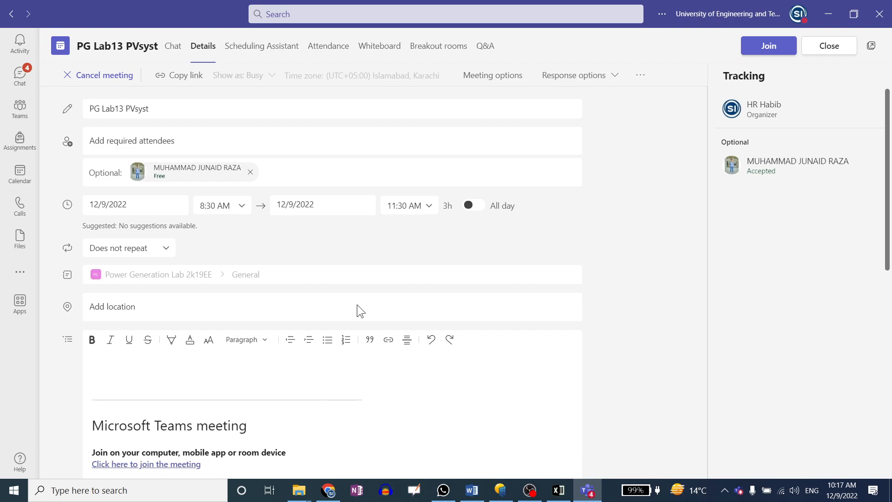
pyautogui.scroll(-3, 357, 305)
pyautogui.scroll(3, 251, 316)
pyautogui.click(179, 76)
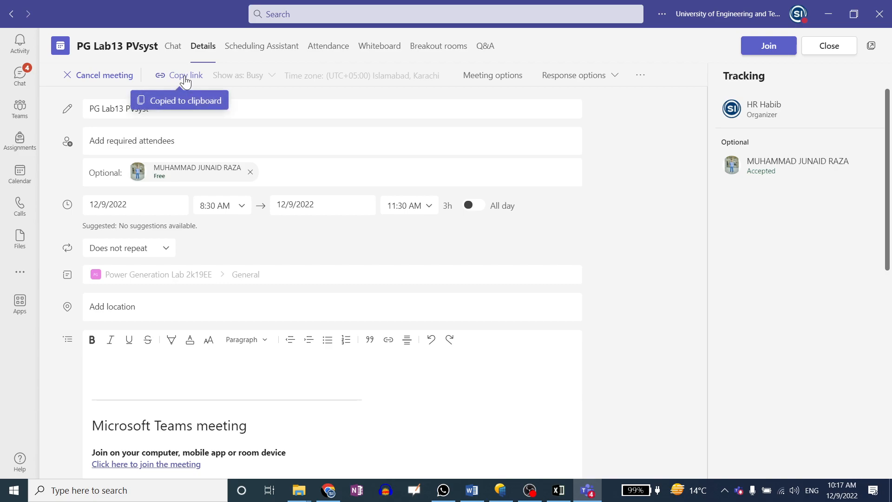
# Switch to WhatsApp, find the contact's chat by name, and send the copied Teams meeting link there
pyautogui.click(451, 494)
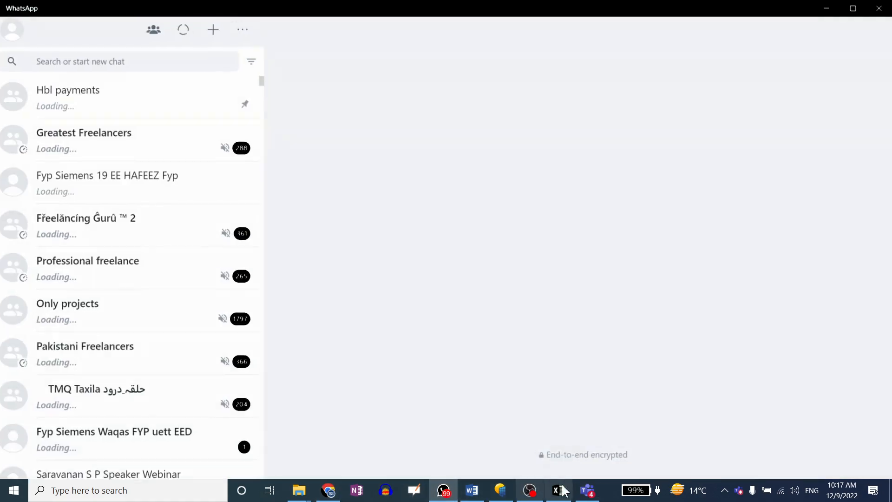
pyautogui.click(121, 65)
pyautogui.write('azeem')
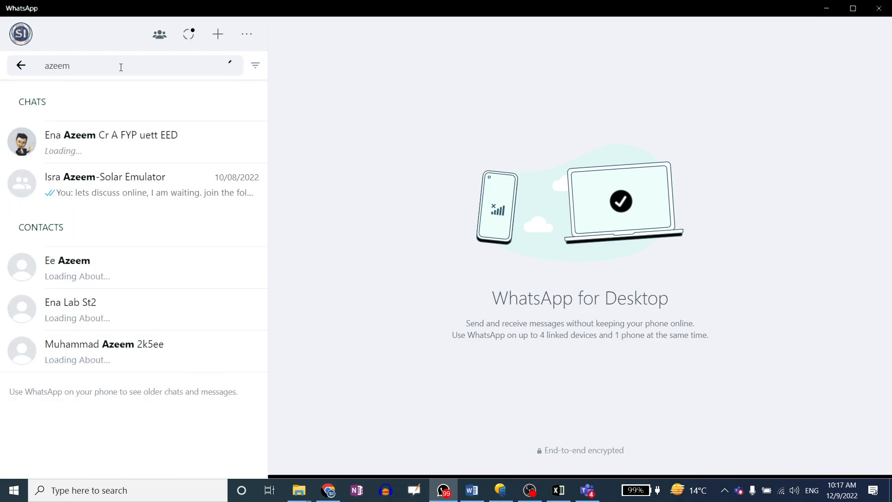
pyautogui.click(114, 145)
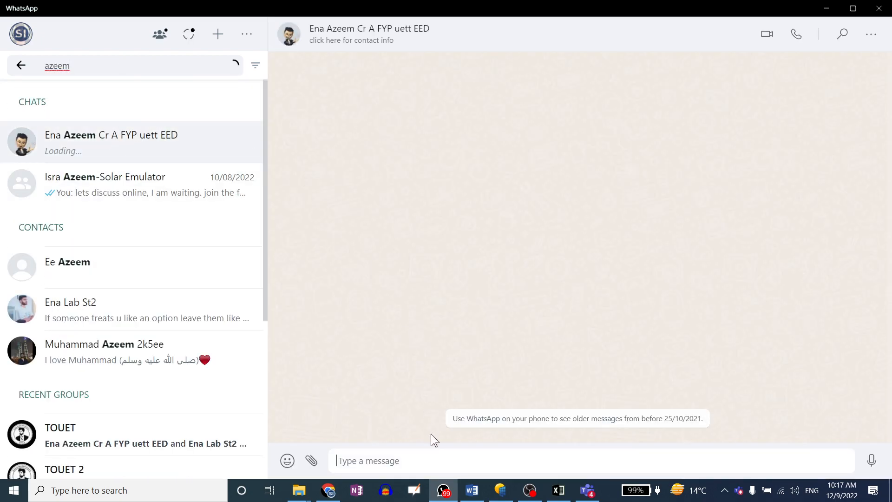
pyautogui.hotkey('ctrl', 'v')
pyautogui.press('Return')
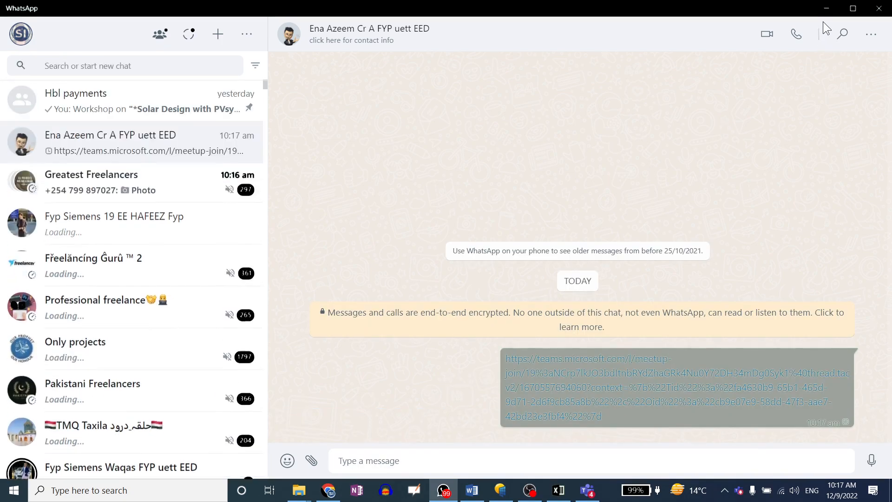
# Return to Teams and join the PG Lab13 PVsyst meeting with computer audio
pyautogui.hotkey('alt', 'Tab')
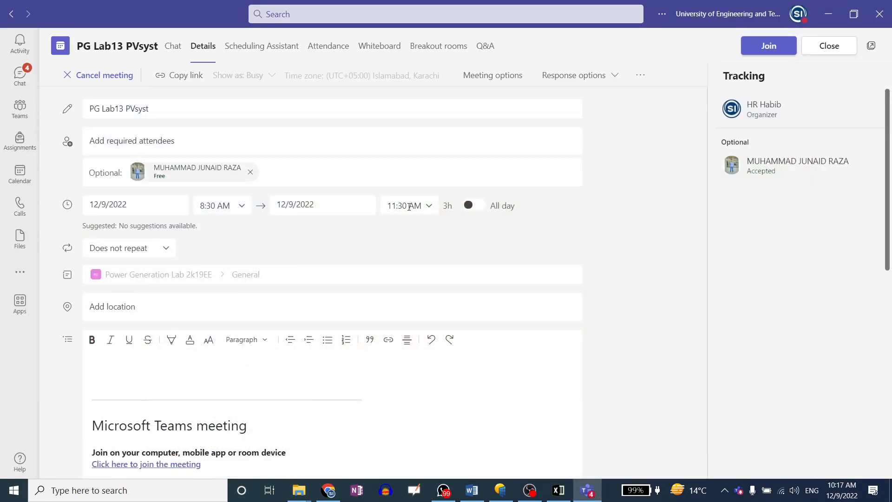
pyautogui.click(784, 51)
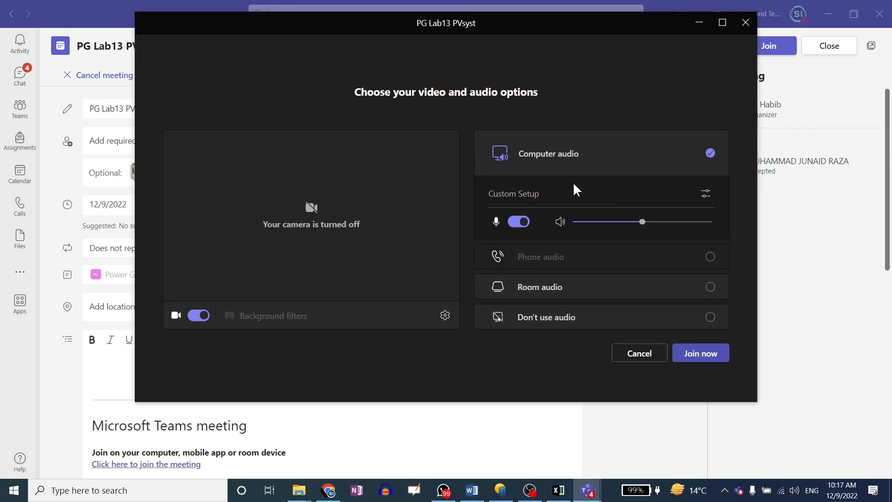
pyautogui.click(712, 362)
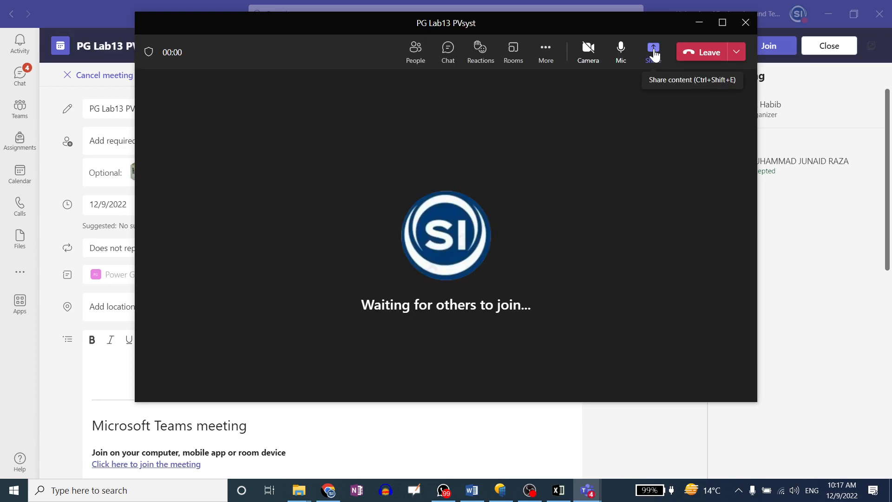
# Review the meeting options for the lobby, co-organizers, presenters, and attendee mic and camera permissions
pyautogui.click(655, 52)
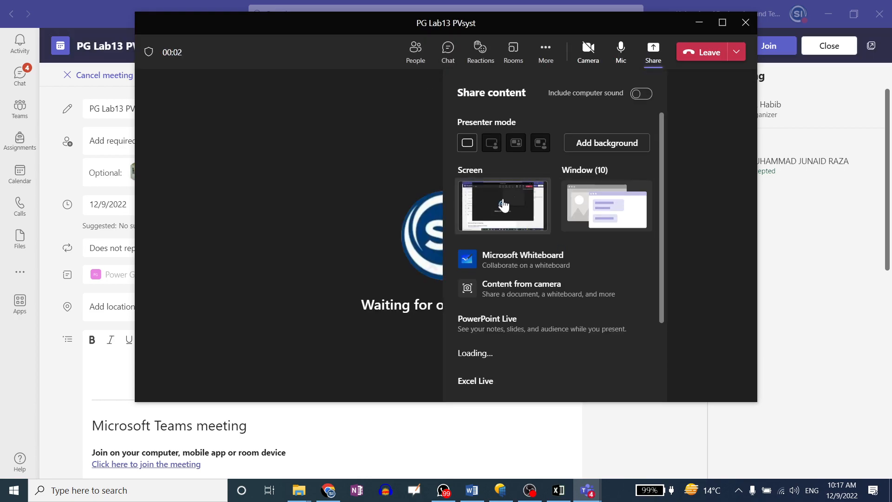
pyautogui.click(413, 51)
pyautogui.click(547, 56)
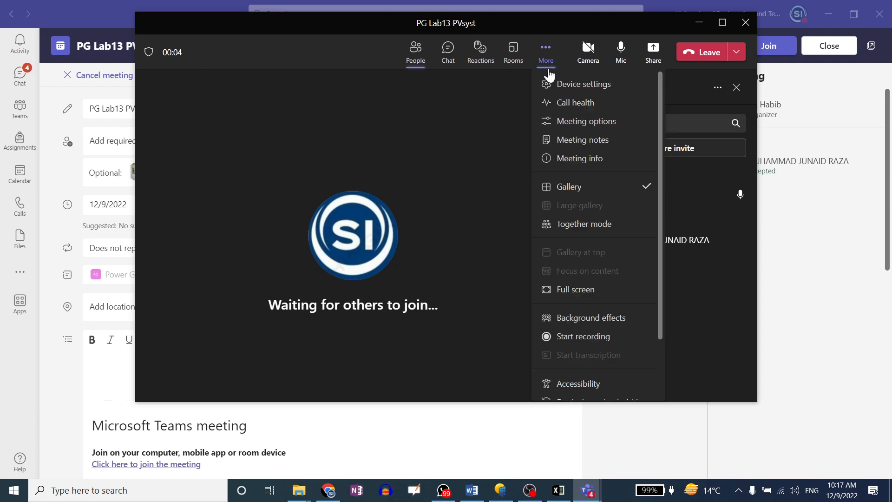
pyautogui.click(559, 120)
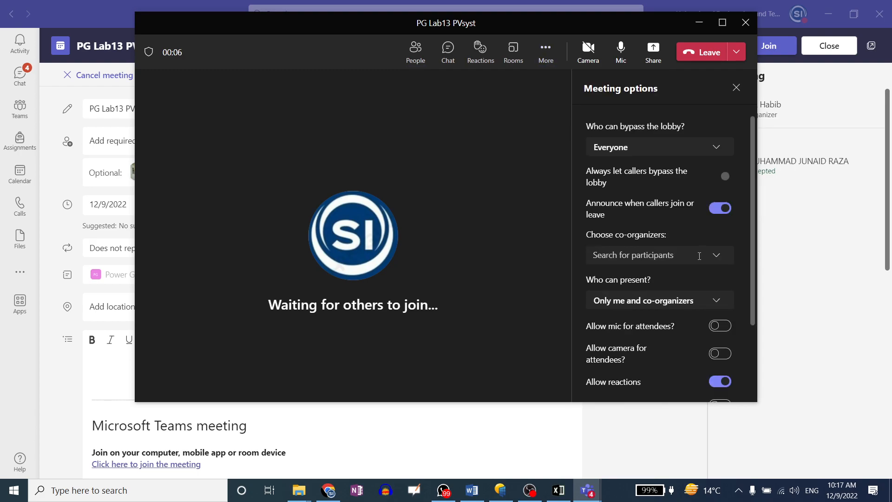
pyautogui.scroll(-3, 697, 279)
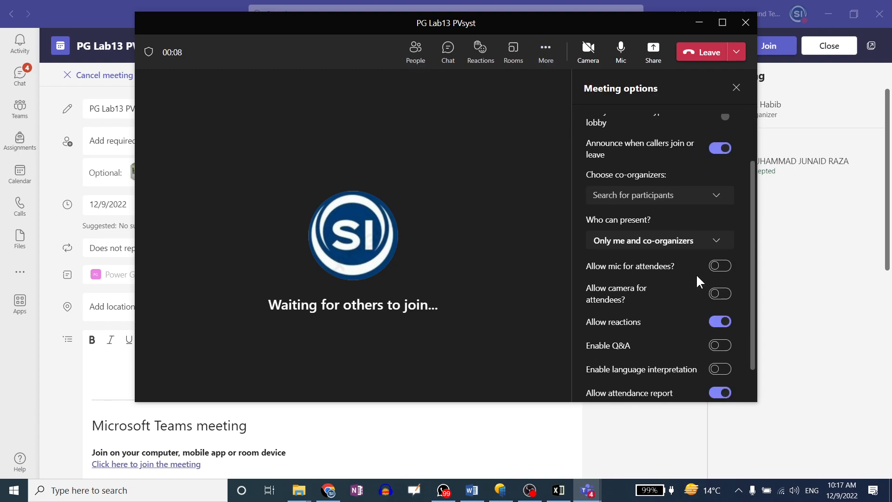
pyautogui.scroll(3, 696, 274)
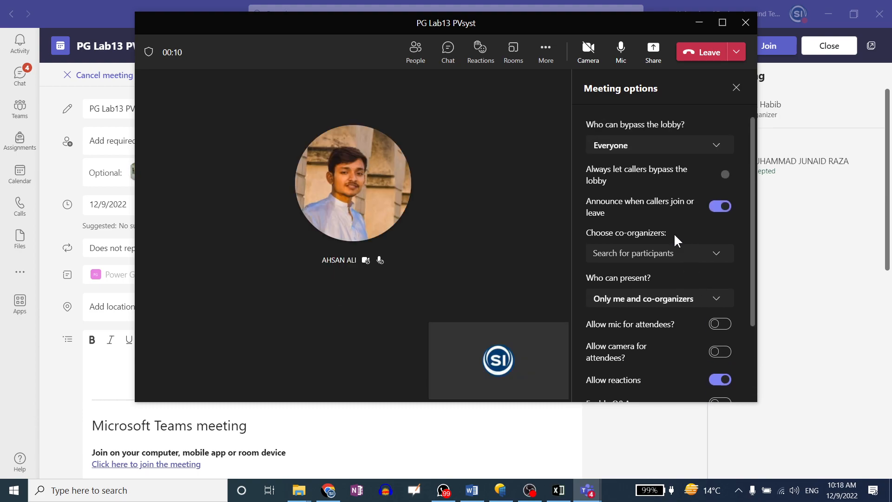
# Share the entire screen in the meeting and minimize the Teams windows to reveal PVsyst
pyautogui.click(654, 52)
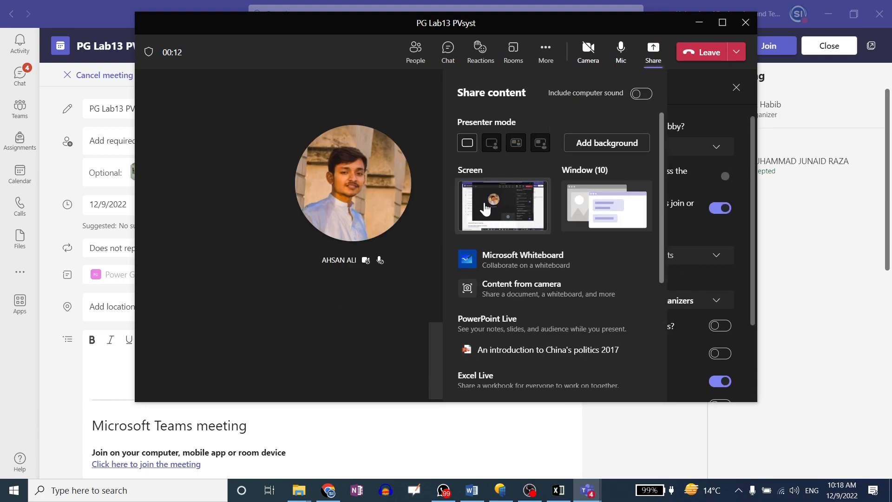
pyautogui.click(503, 206)
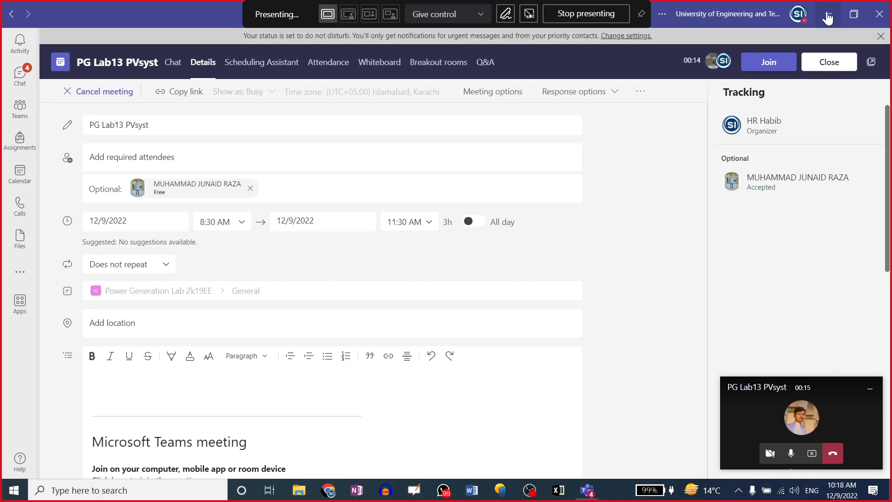
pyautogui.click(828, 14)
pyautogui.click(869, 389)
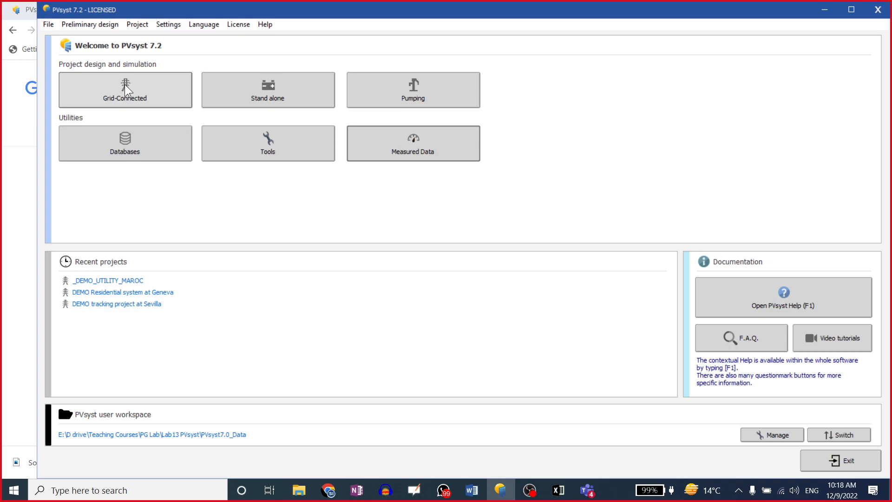
# Preview the blank pumping project window, close it, and review the available new-project types
pyautogui.click(378, 96)
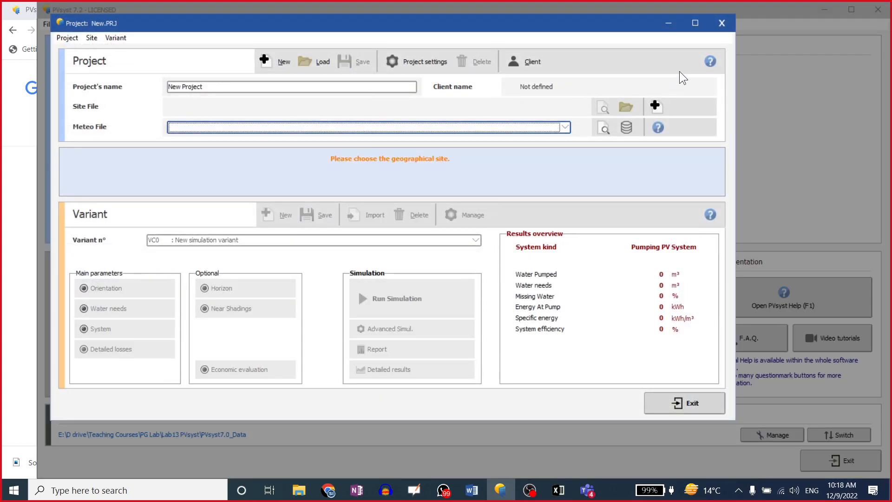
pyautogui.click(722, 23)
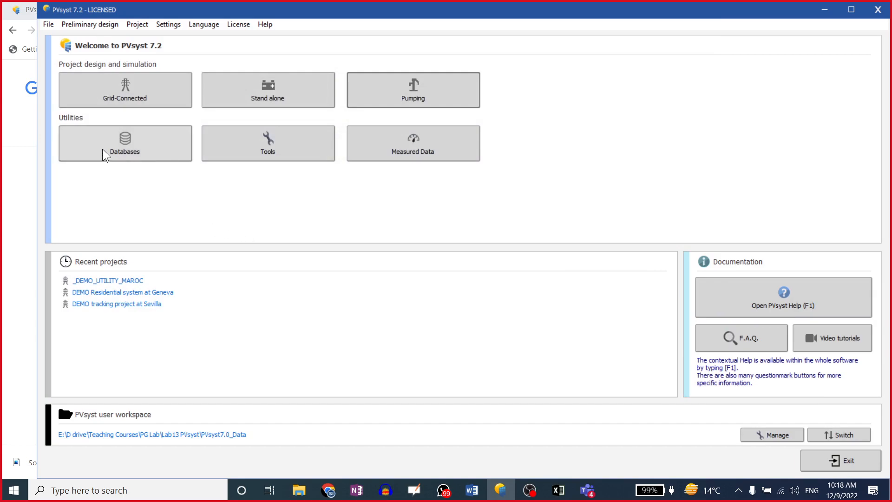
pyautogui.click(137, 24)
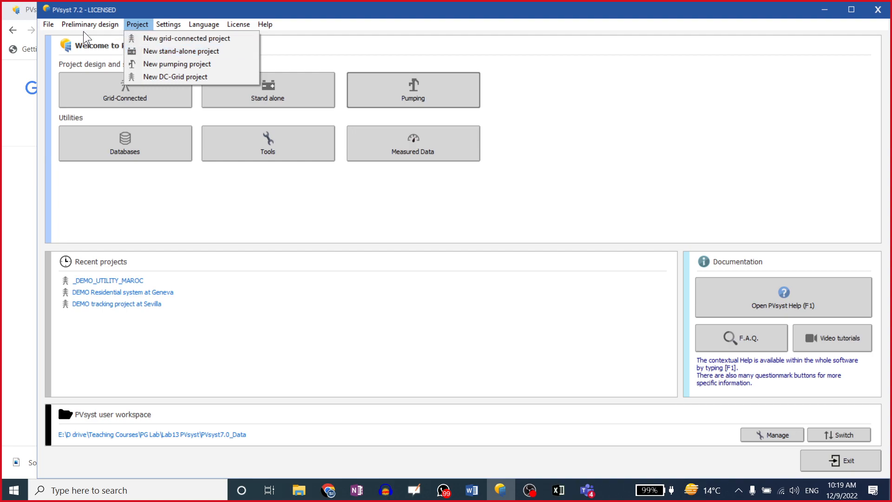
pyautogui.click(51, 33)
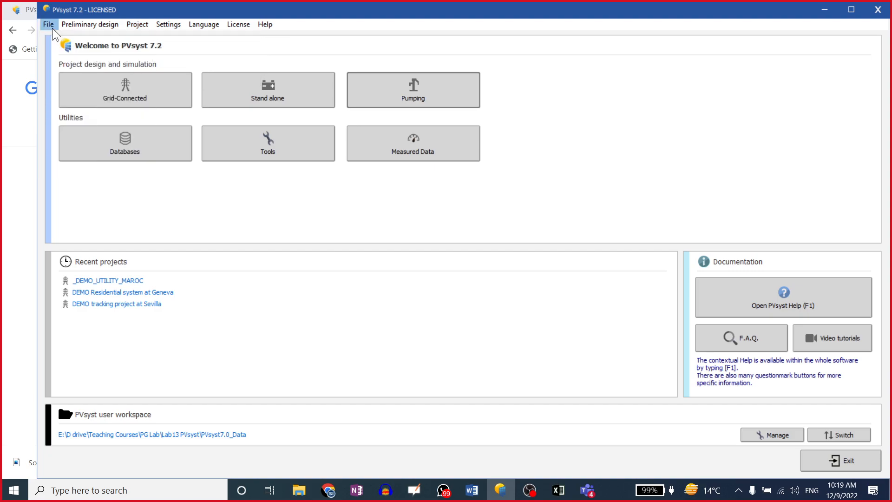
pyautogui.click(127, 23)
pyautogui.click(155, 200)
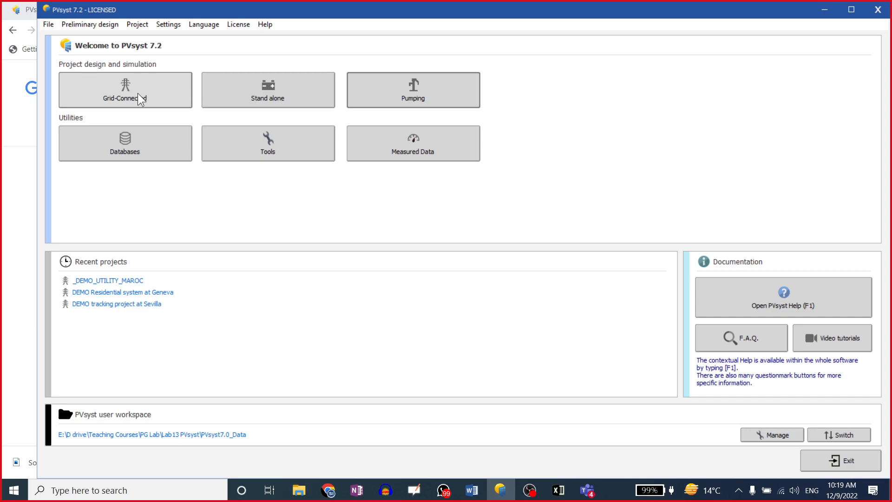
# Look through the PVsyst Preferences from Internationalization to Export options and close them without changing anything
pyautogui.click(131, 27)
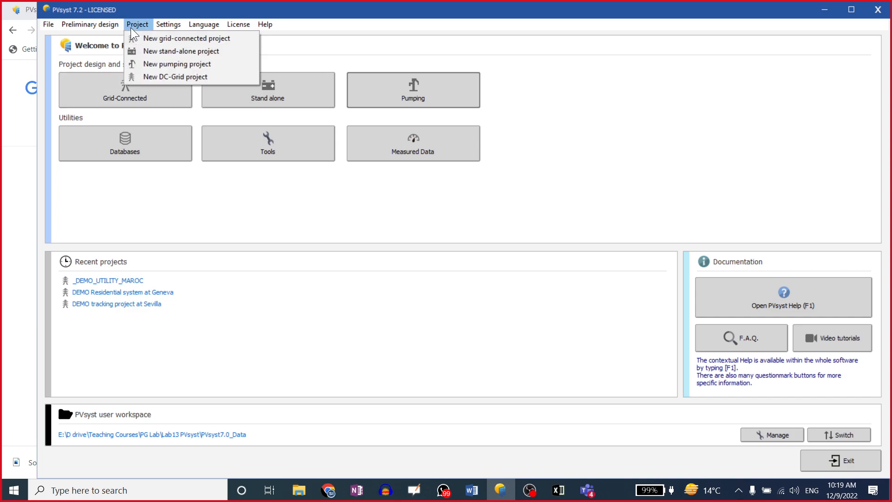
pyautogui.moveTo(169, 26)
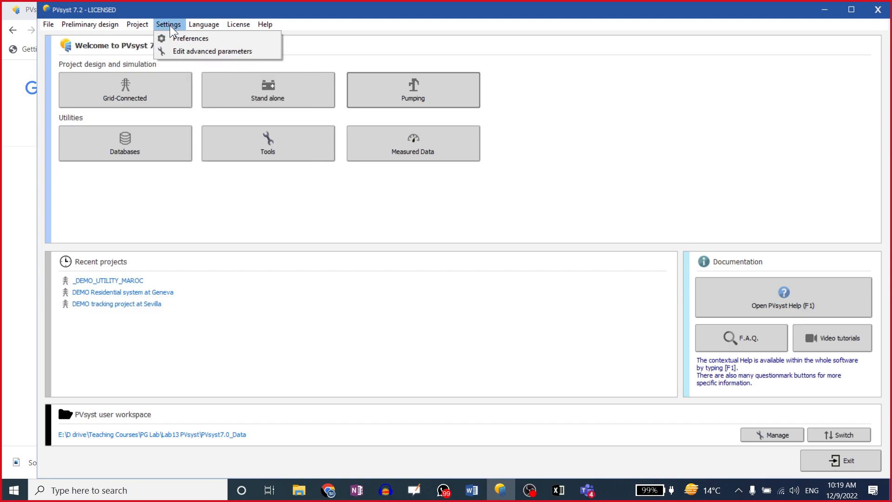
pyautogui.click(179, 39)
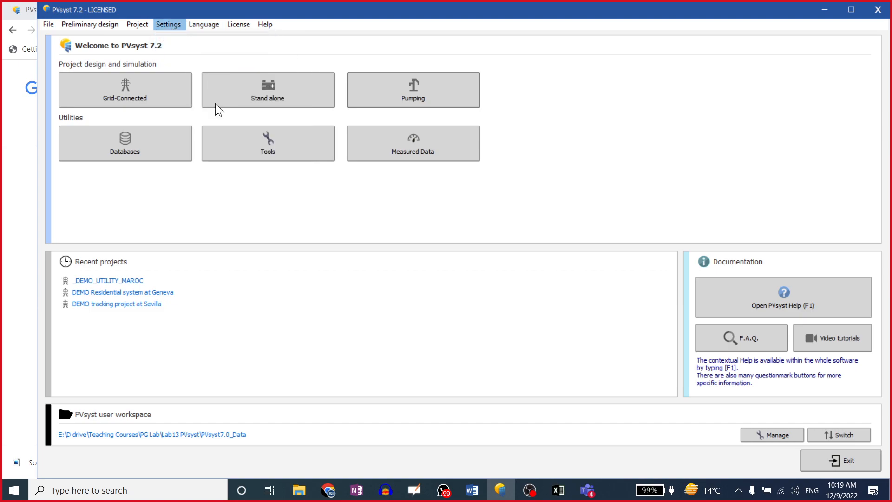
pyautogui.click(173, 43)
pyautogui.click(196, 43)
pyautogui.click(241, 43)
pyautogui.click(288, 43)
pyautogui.click(329, 43)
pyautogui.click(362, 42)
pyautogui.click(404, 42)
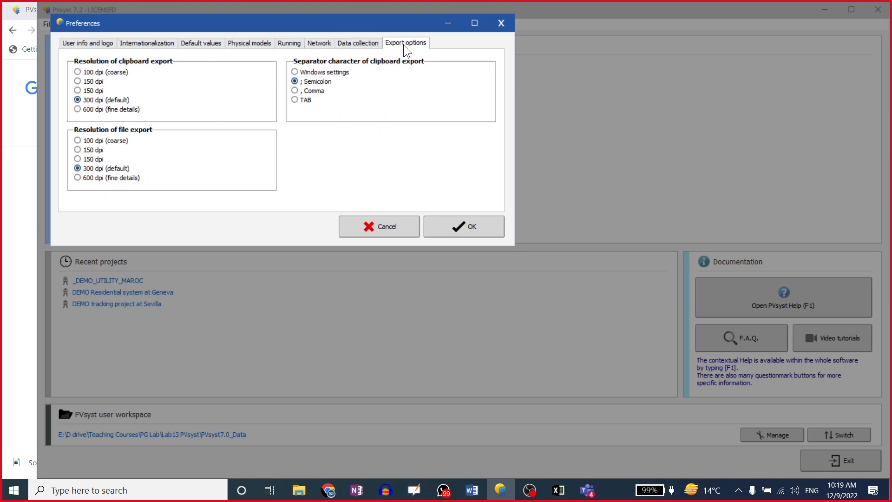
pyautogui.click(395, 226)
# Review the license commands and the available interface languages
pyautogui.click(205, 28)
pyautogui.click(236, 25)
pyautogui.click(209, 27)
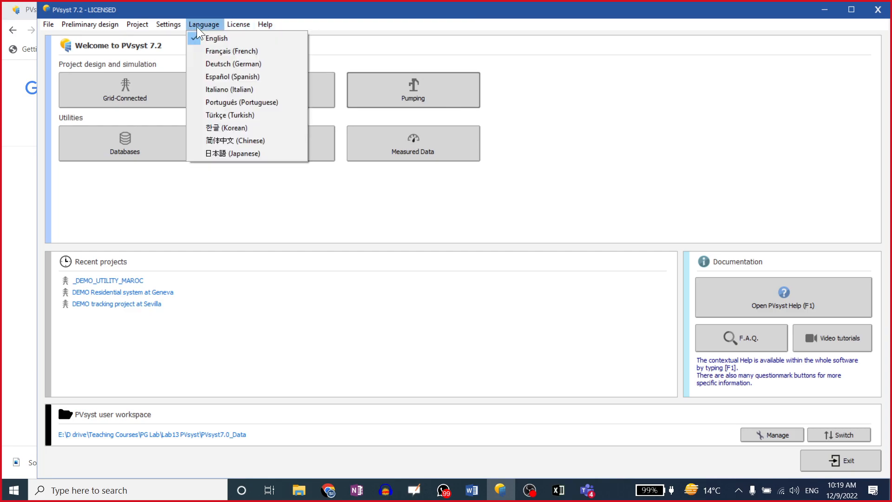
# Open the geographical sites list in the meteo database and filter it to Pakistan
pyautogui.moveTo(173, 26)
pyautogui.click(150, 202)
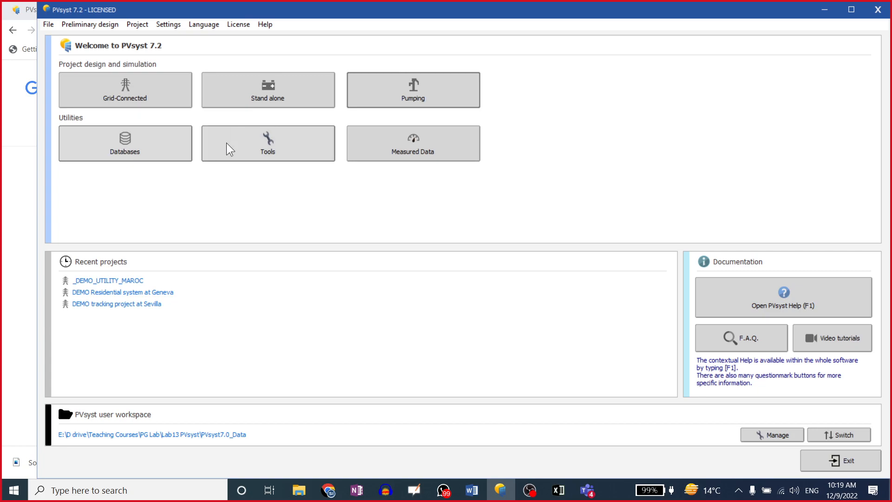
pyautogui.click(124, 146)
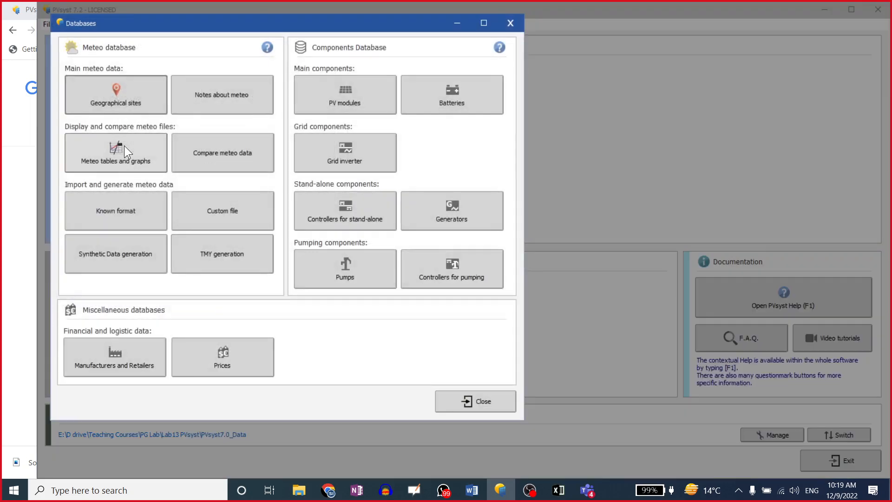
pyautogui.click(120, 98)
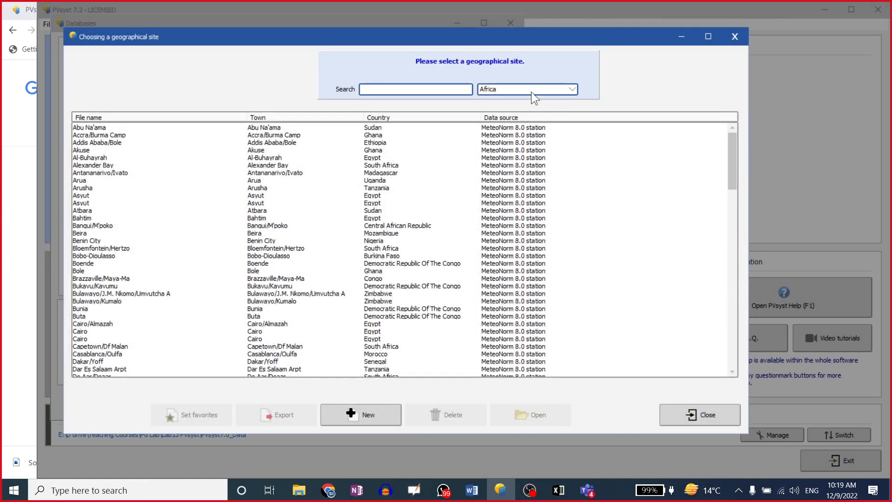
pyautogui.click(532, 91)
pyautogui.moveTo(573, 108); pyautogui.dragTo(574, 133)
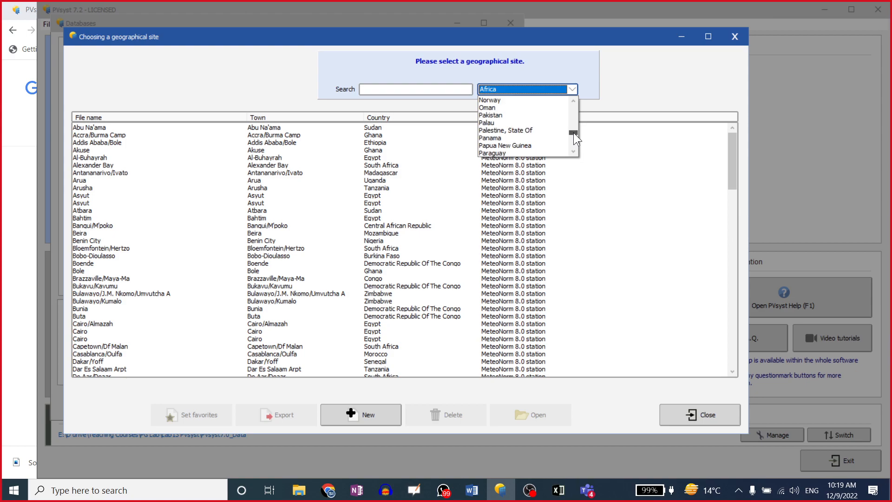
pyautogui.click(507, 115)
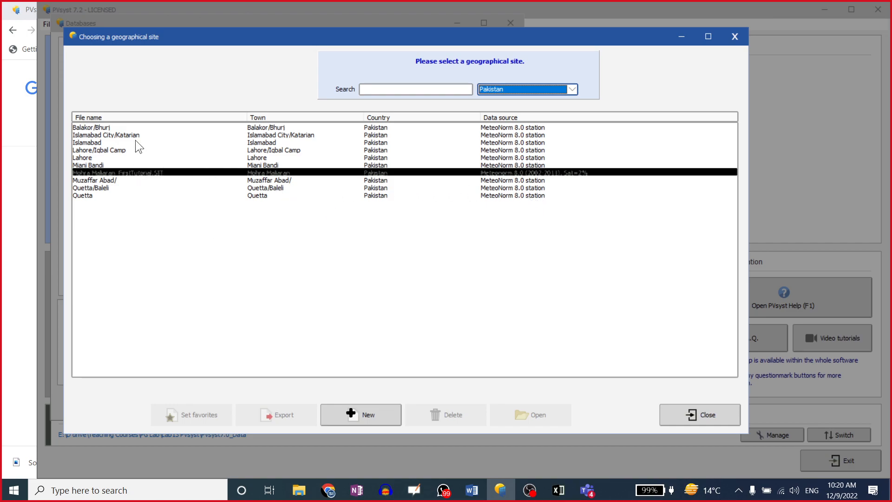
# Start a new geographical site and locate the UET Taxila coordinates 33.7665, 72.8232 from the Chrome results on its interactive map
pyautogui.click(366, 418)
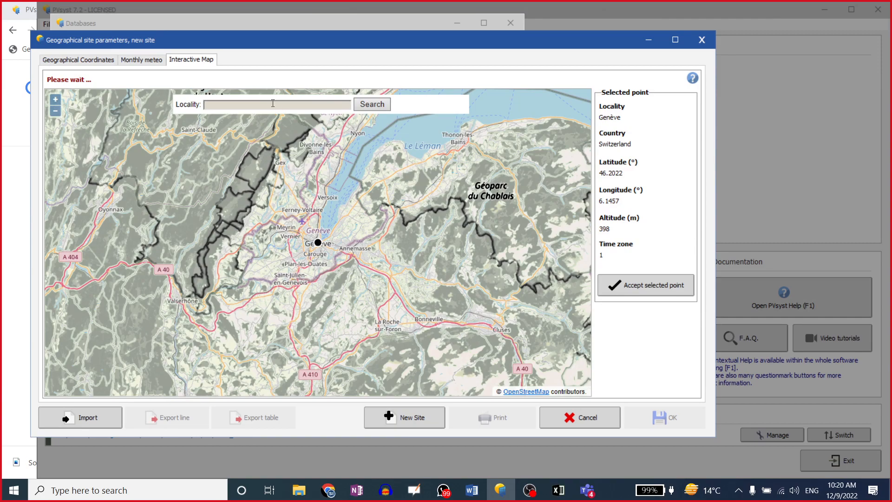
pyautogui.click(328, 491)
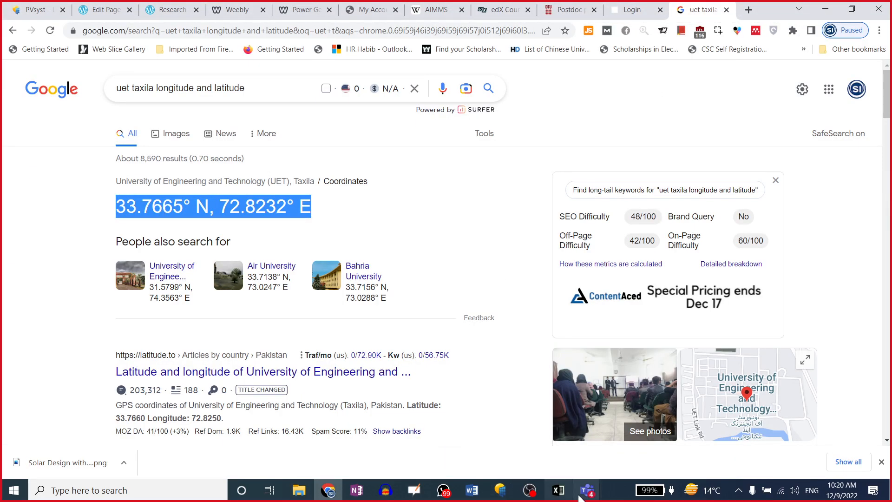
pyautogui.click(500, 490)
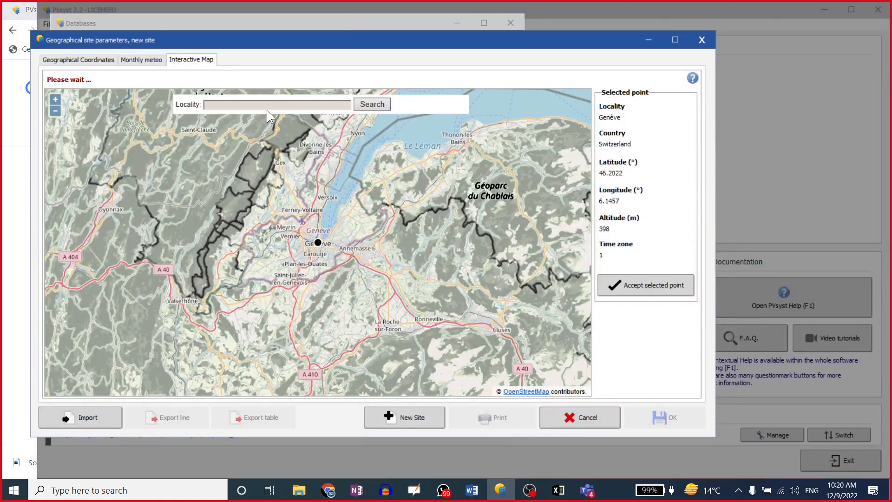
pyautogui.write('33.7665° N, 72.8232° E')
pyautogui.moveTo(239, 105); pyautogui.dragTo(260, 106)
pyautogui.press('BackSpace')
pyautogui.press('BackSpace')
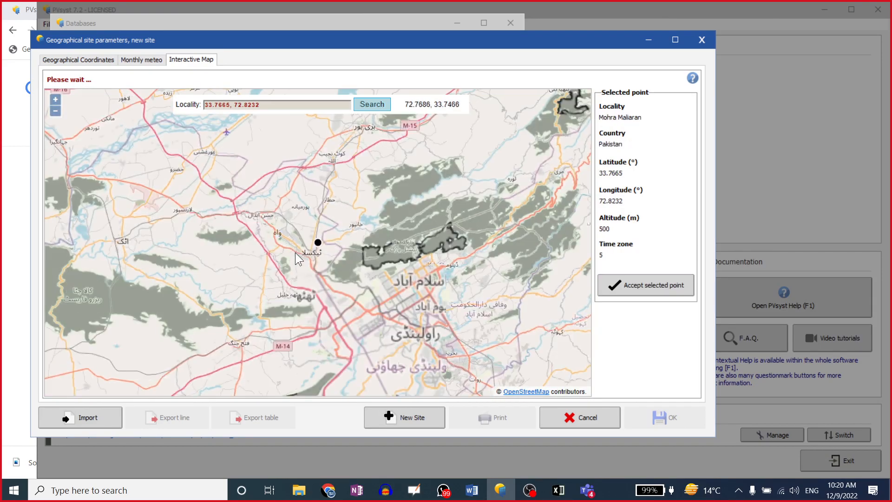
# Examine the university campus buildings and departments around the selected point on the map
pyautogui.scroll(3, 314, 243)
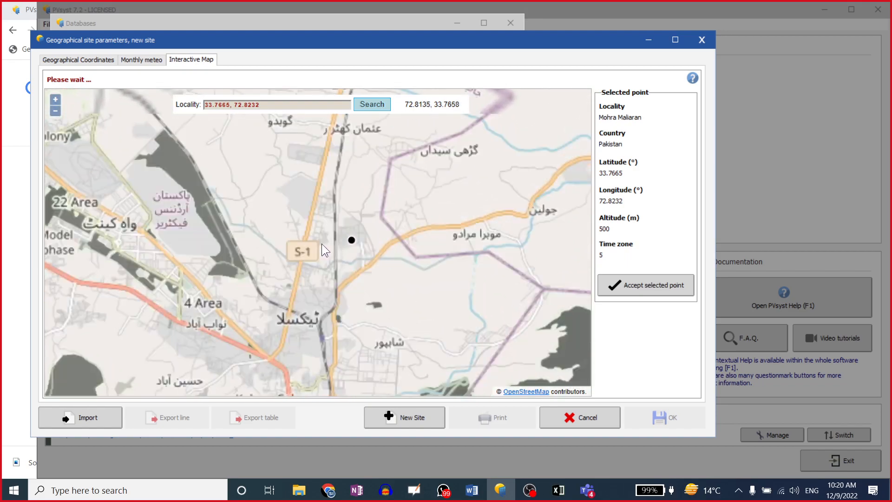
pyautogui.scroll(3, 355, 243)
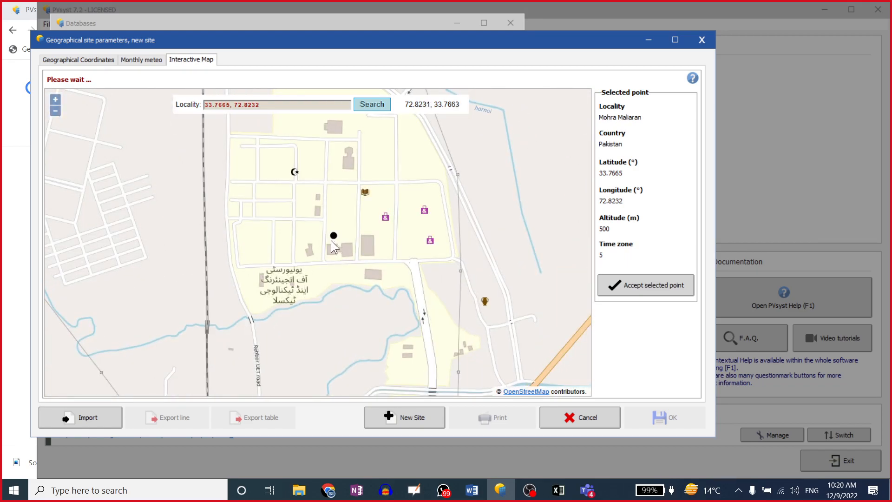
pyautogui.scroll(2, 331, 235)
pyautogui.moveTo(386, 219); pyautogui.dragTo(313, 257)
pyautogui.moveTo(357, 234); pyautogui.dragTo(282, 223)
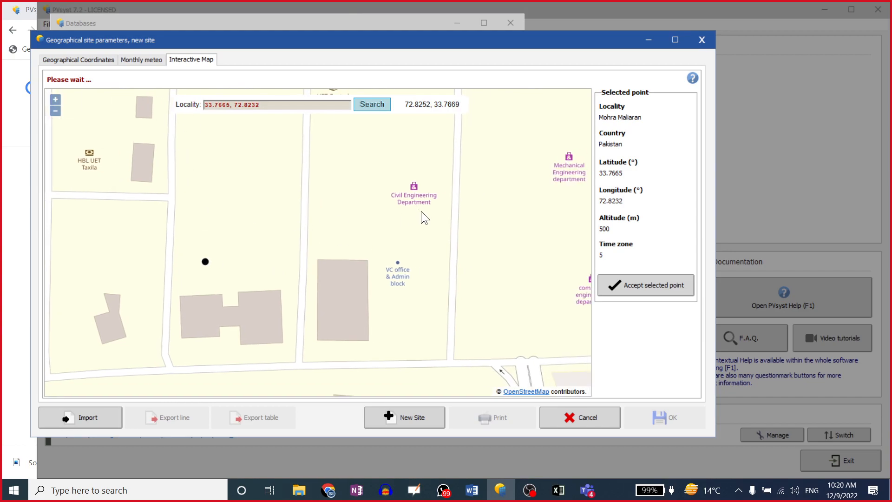
pyautogui.moveTo(422, 215); pyautogui.dragTo(289, 241)
pyautogui.moveTo(409, 244); pyautogui.dragTo(467, 293)
pyautogui.moveTo(300, 216); pyautogui.dragTo(457, 335)
pyautogui.moveTo(402, 244); pyautogui.dragTo(379, 128)
pyautogui.moveTo(299, 270); pyautogui.dragTo(296, 198)
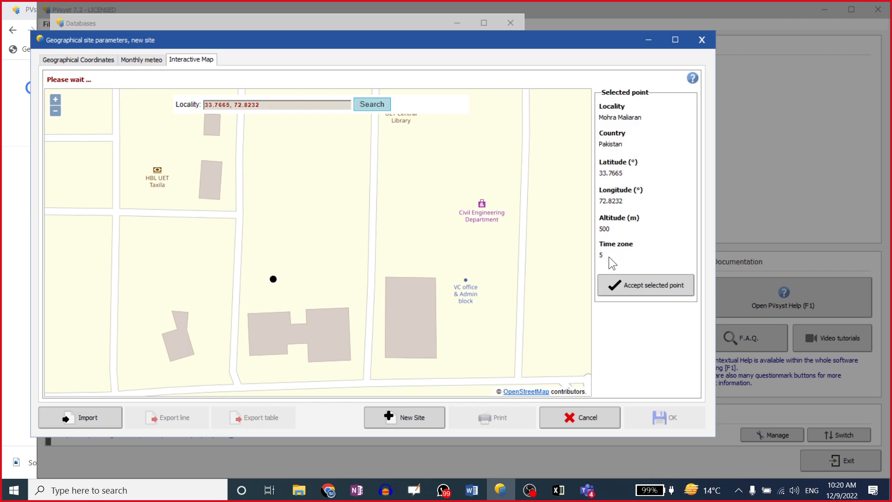
# Accept the selected map point as the site location and import its Meteonorm 8.0 monthly meteo data
pyautogui.click(630, 288)
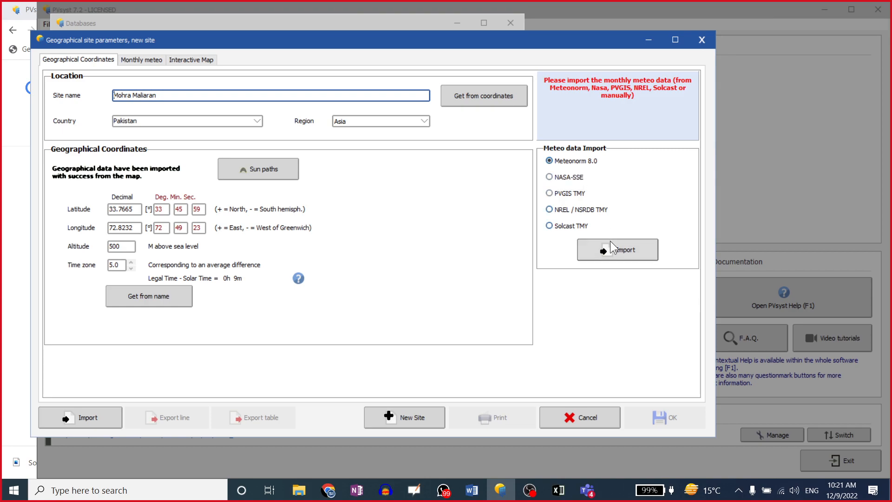
pyautogui.click(616, 253)
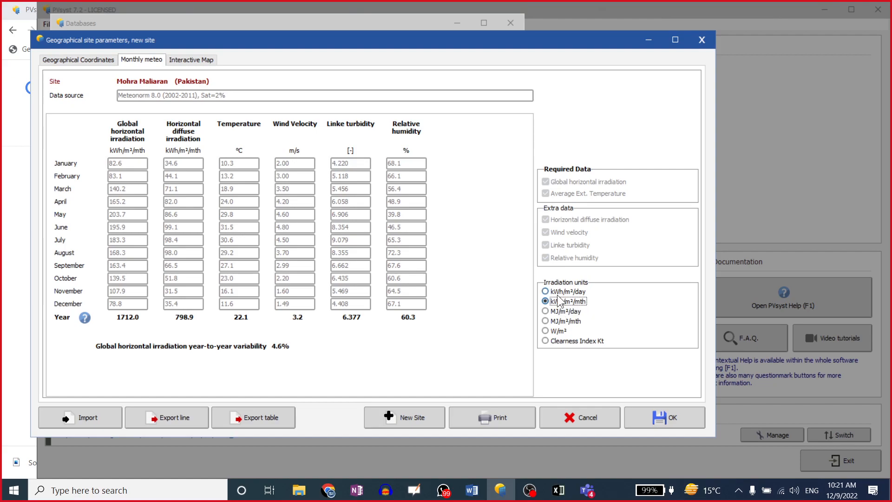
# Compare the monthly irradiation in kWh/m²/day, kWh/m²/mth and W/m², then leave the units at kWh/m²/day
pyautogui.click(560, 292)
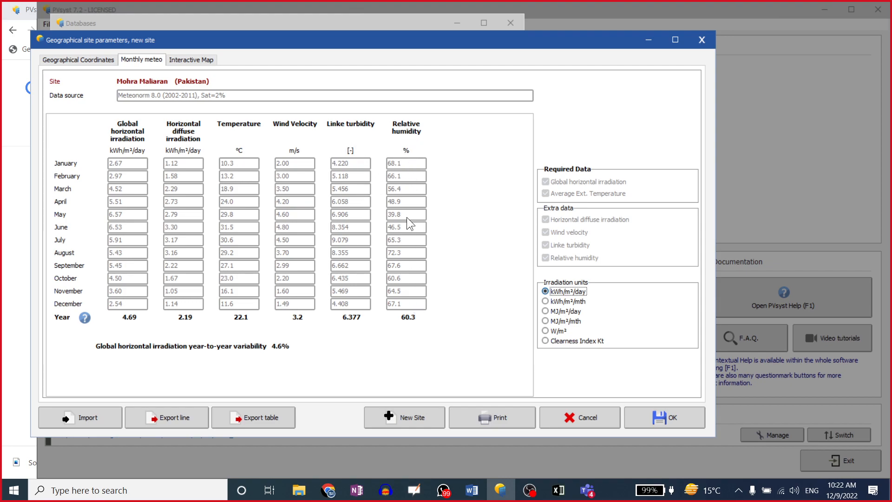
pyautogui.click(548, 301)
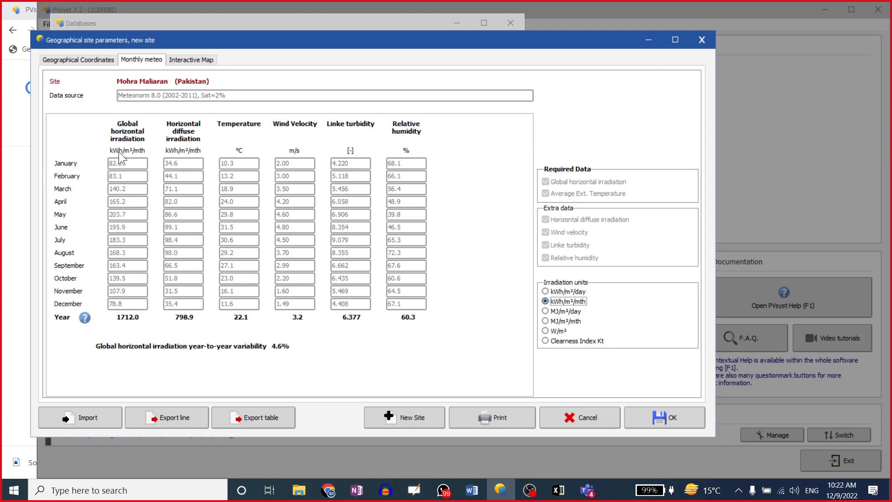
pyautogui.click(545, 291)
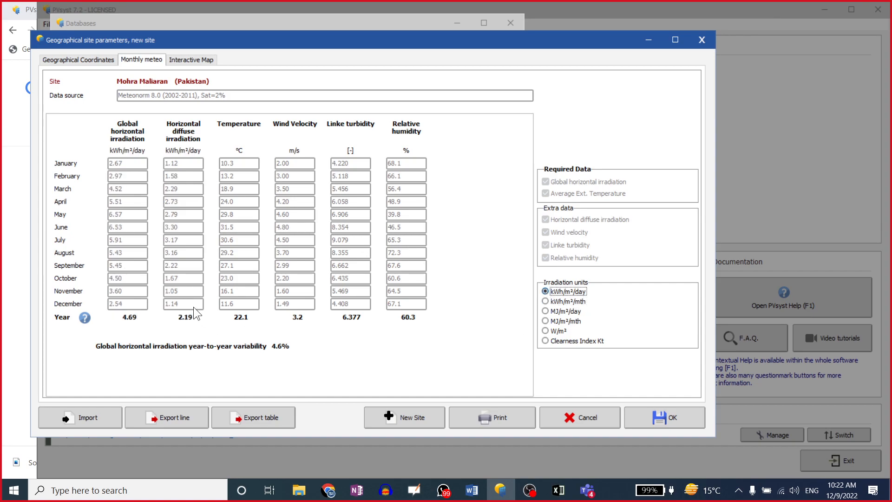
pyautogui.click(546, 331)
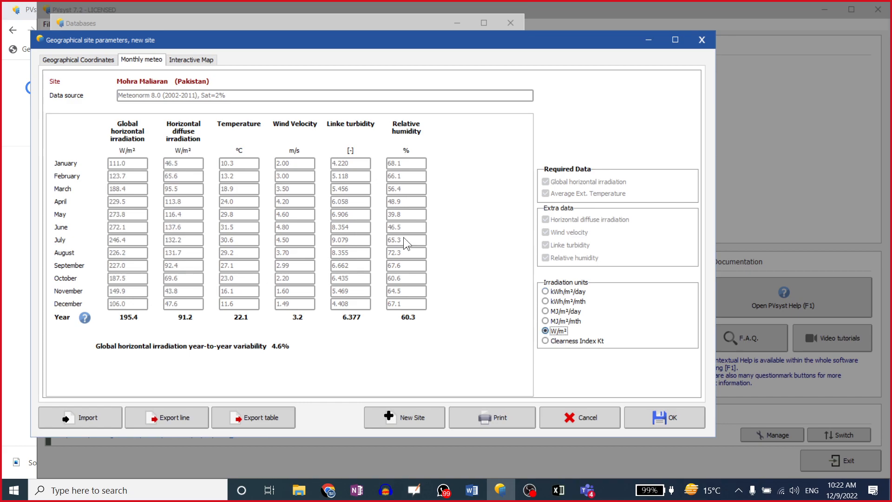
pyautogui.click(546, 292)
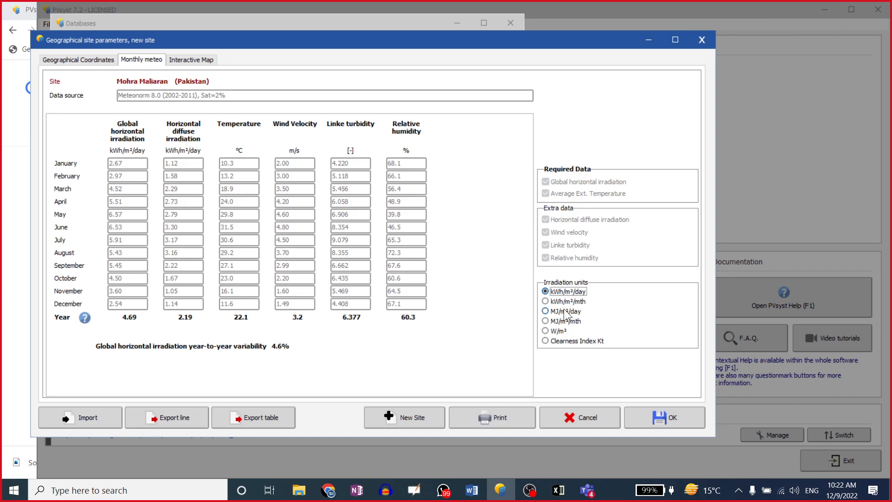
# Review the site's map, monthly meteo data and coordinates, and examine its enlarged sun paths diagram before closing it
pyautogui.click(189, 62)
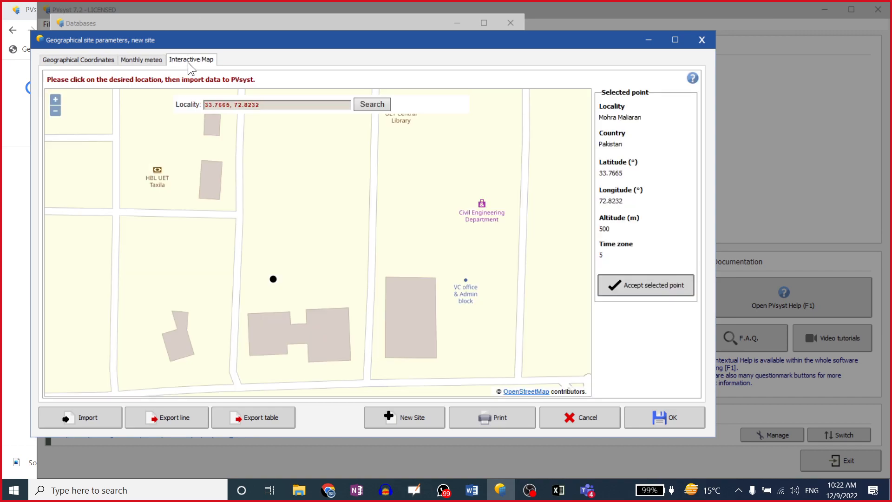
pyautogui.click(145, 65)
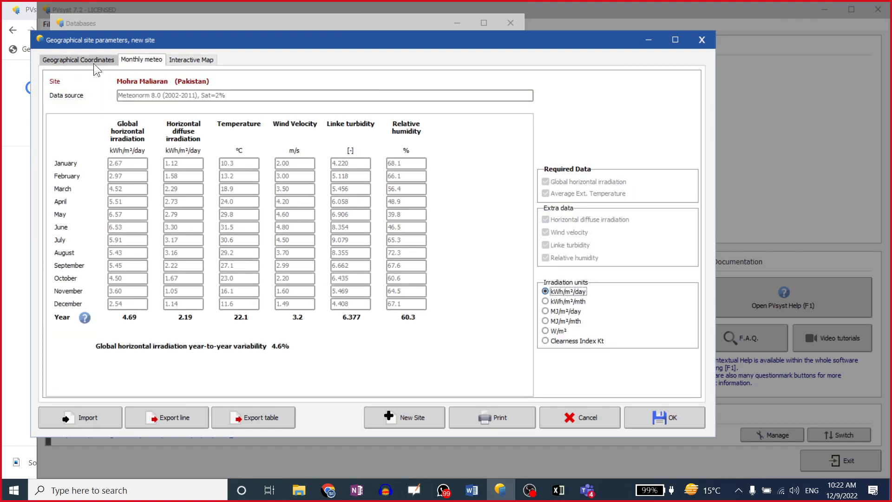
pyautogui.click(93, 63)
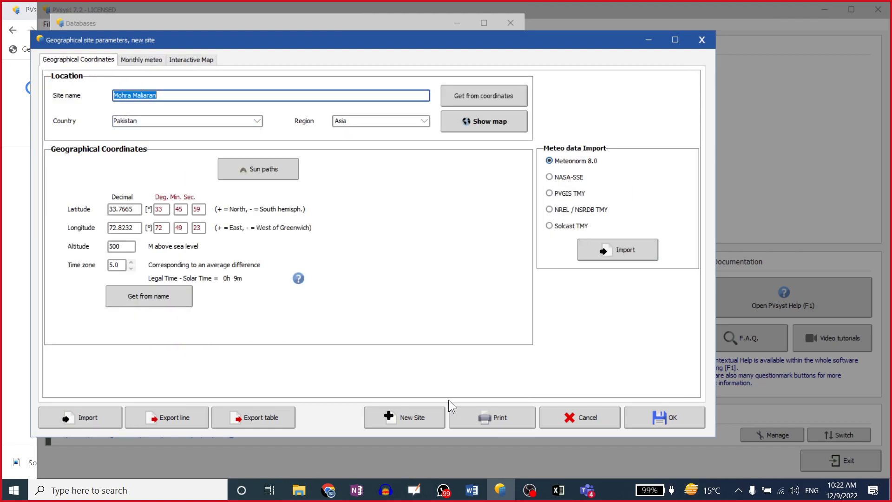
pyautogui.click(261, 172)
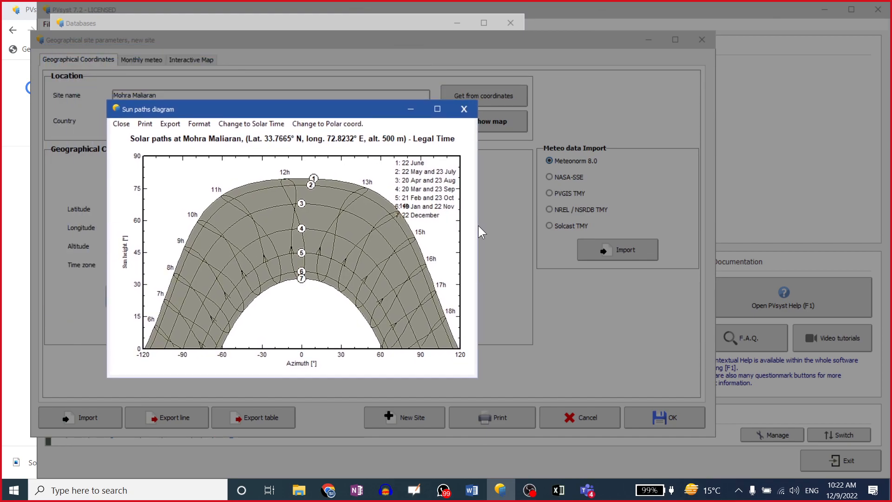
pyautogui.moveTo(343, 101); pyautogui.dragTo(353, 43)
pyautogui.moveTo(477, 178); pyautogui.dragTo(707, 178)
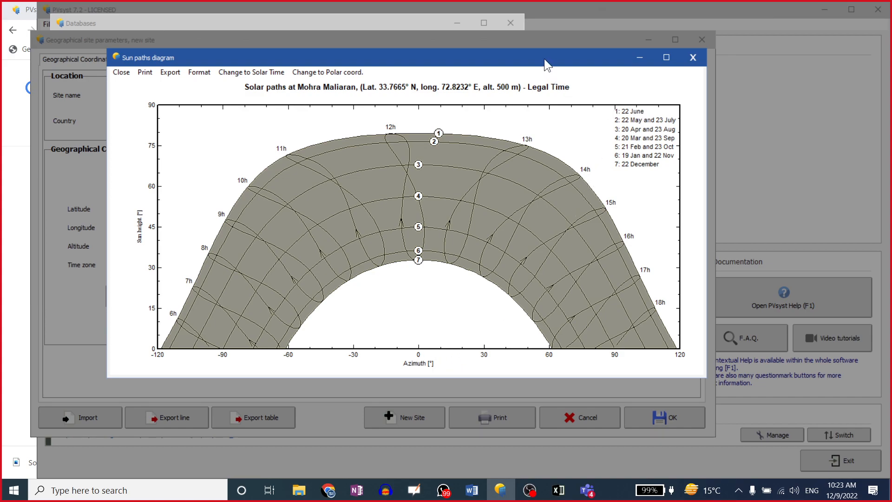
pyautogui.moveTo(545, 56); pyautogui.dragTo(530, 58)
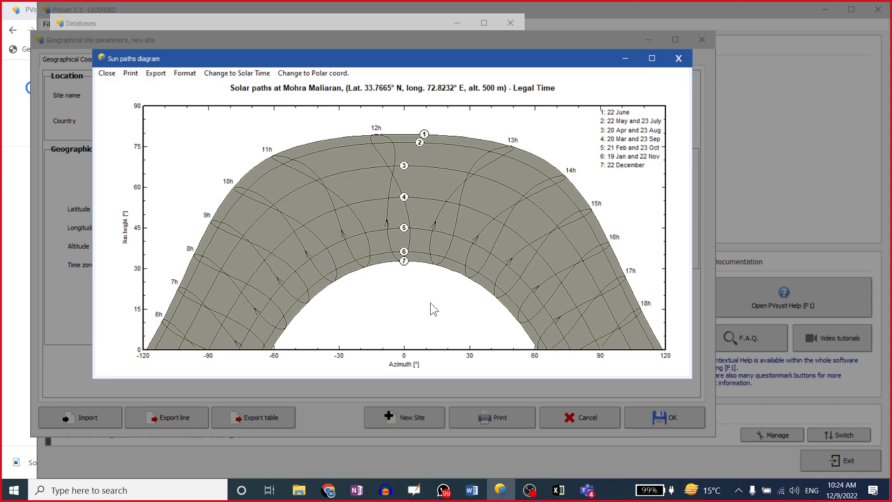
pyautogui.click(679, 59)
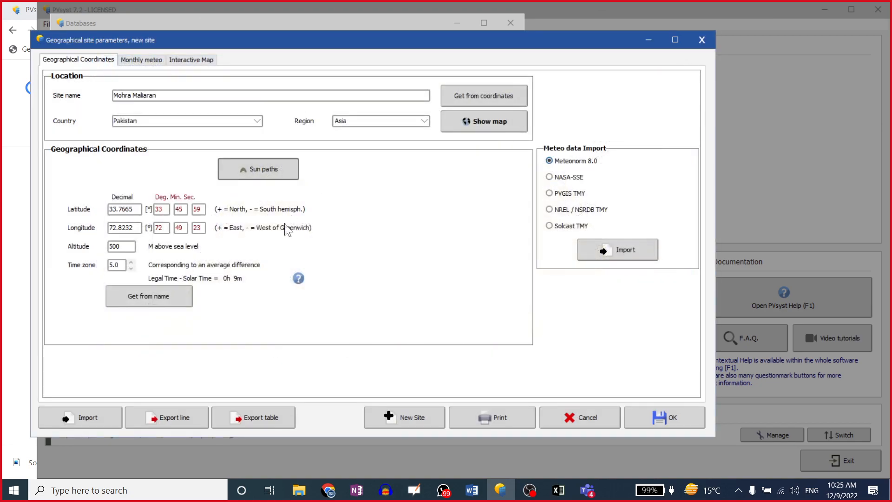
# Save the geographical site file as Mohra Maliaran_MN80_2ndTutorial
pyautogui.click(643, 417)
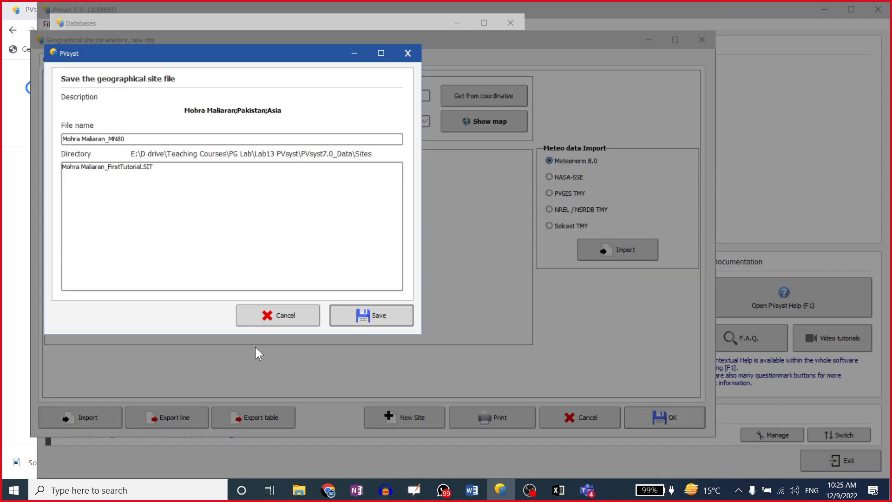
pyautogui.click(152, 138)
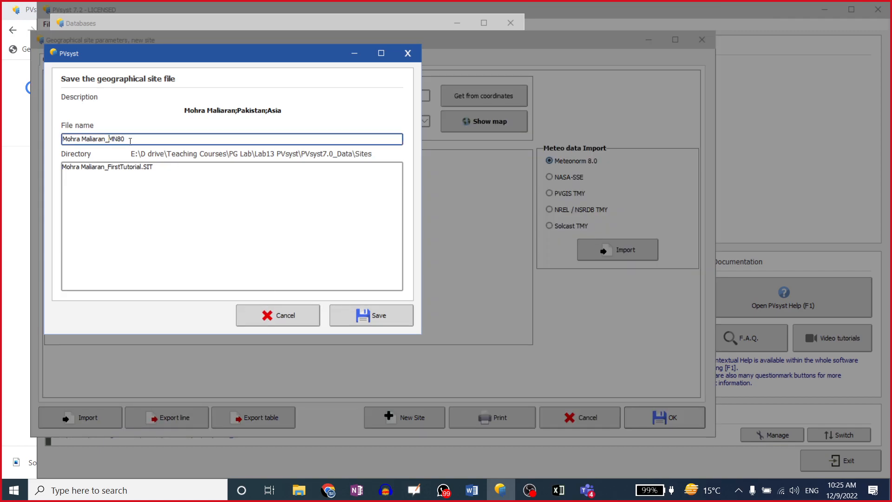
pyautogui.moveTo(126, 141); pyautogui.dragTo(117, 140)
pyautogui.click(134, 140)
pyautogui.write('_2ndTutorial')
pyautogui.click(342, 310)
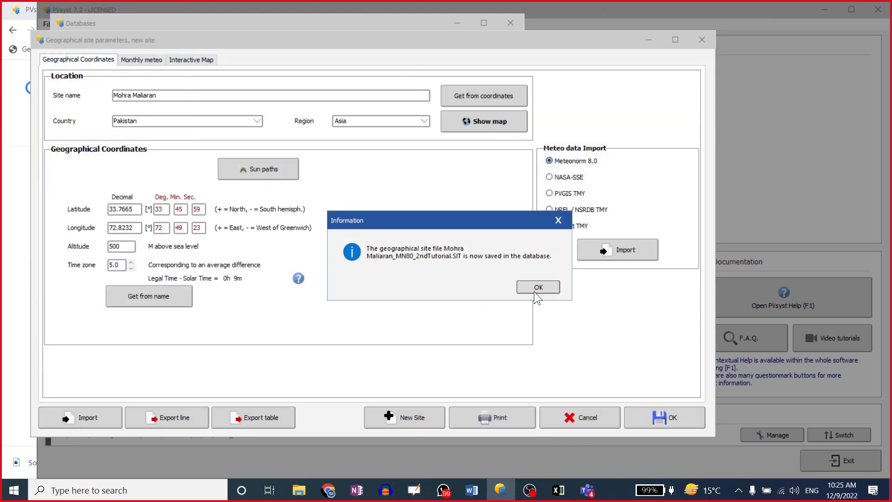
pyautogui.click(537, 288)
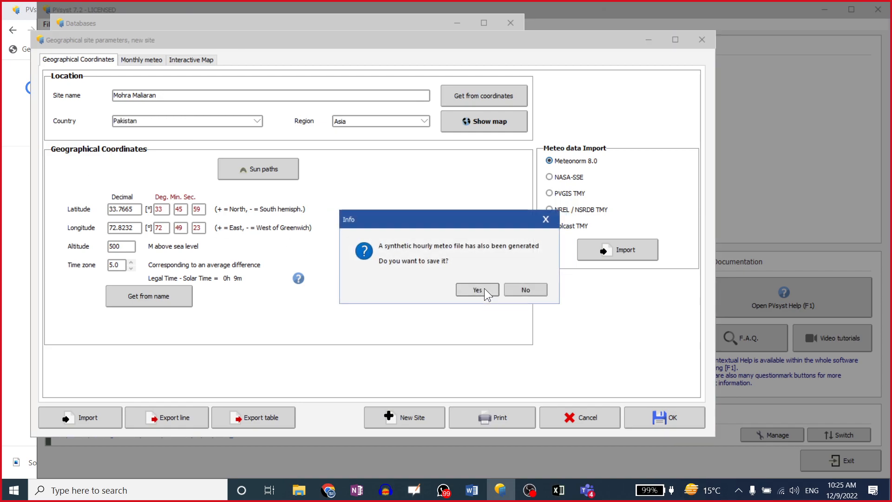
# Save the synthetic hourly meteo file as Mohra Maliaran_MN80_SYN_2ndTutorial and select the new site in the Pakistan list
pyautogui.click(484, 289)
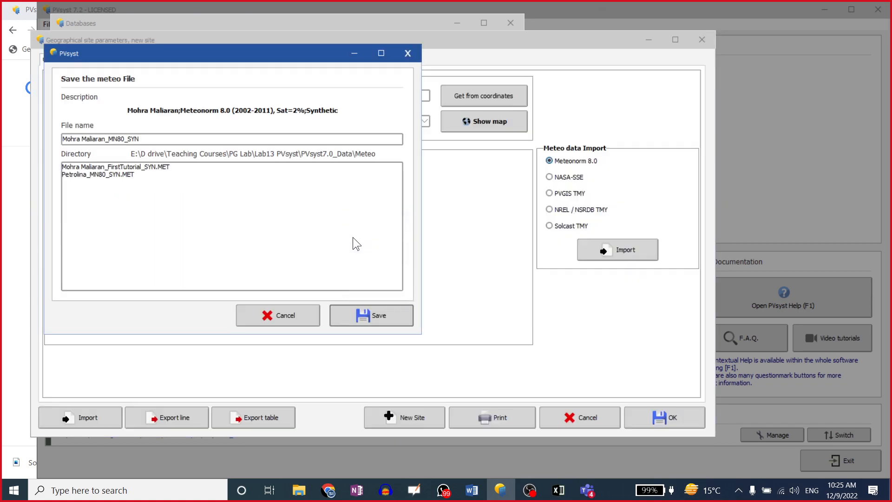
pyautogui.click(180, 138)
pyautogui.write('_2nd')
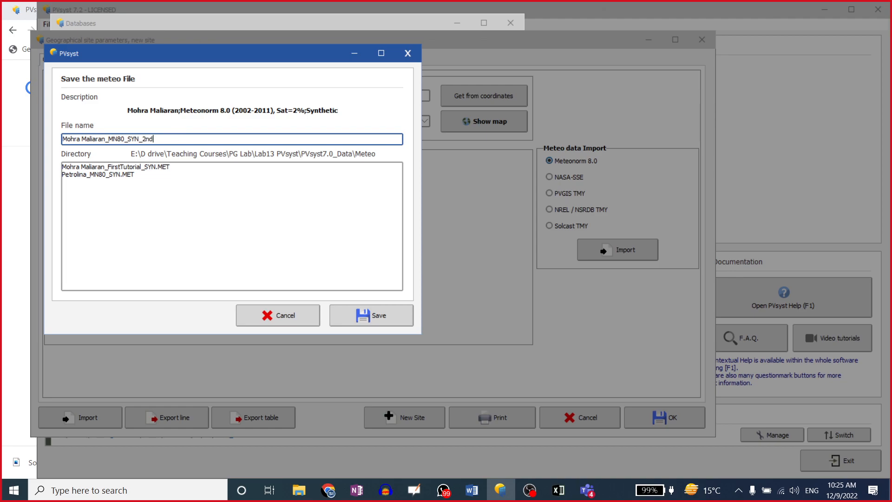
pyautogui.write('Tutorial')
pyautogui.click(368, 311)
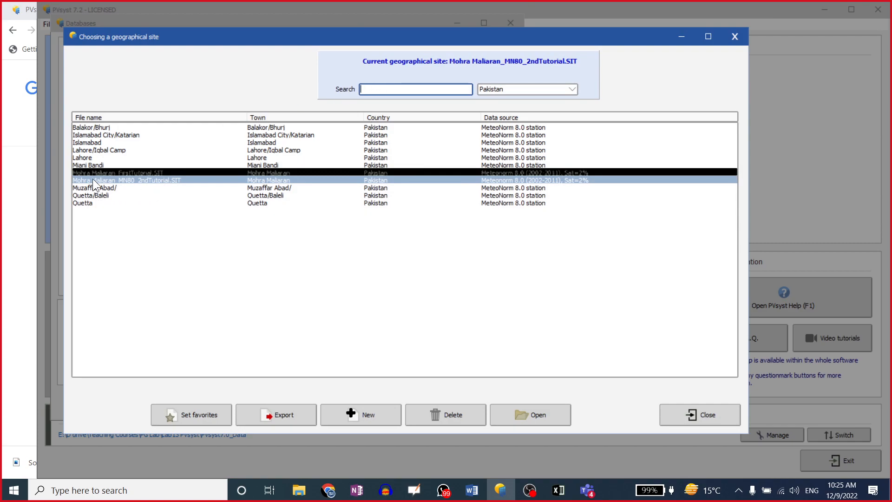
pyautogui.click(147, 185)
pyautogui.click(170, 180)
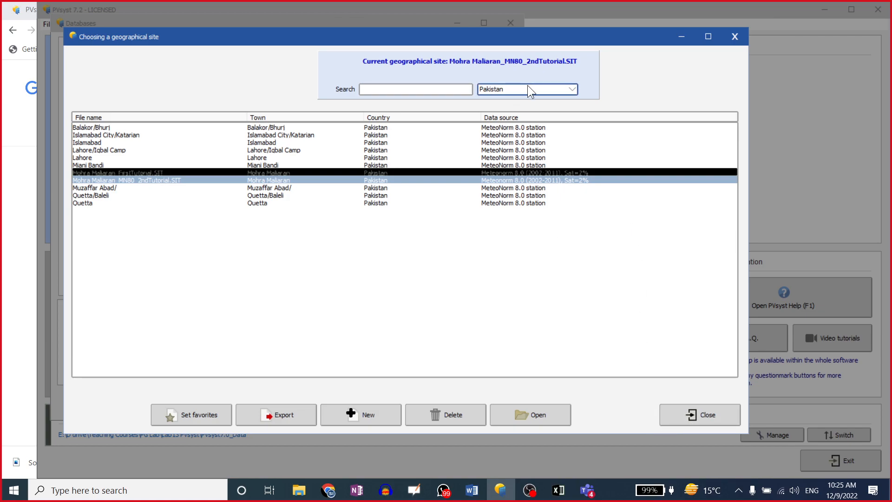
# Close the geographical site list and move the Databases window aside so the main window's project options and recent projects are uncovered
pyautogui.click(693, 417)
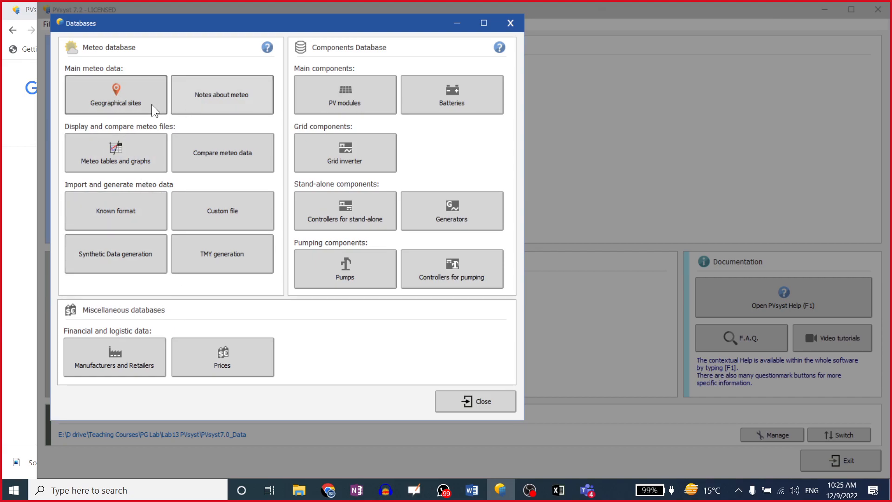
pyautogui.moveTo(178, 30); pyautogui.dragTo(494, 53)
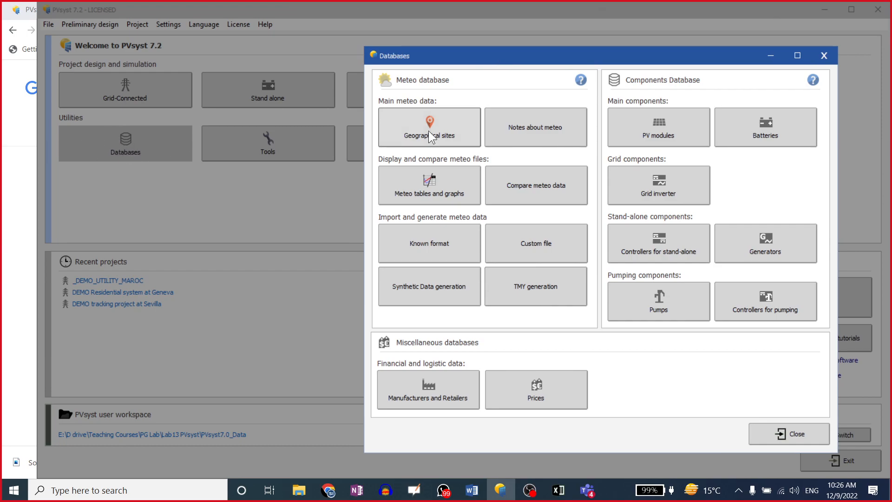
pyautogui.moveTo(487, 65); pyautogui.dragTo(437, 56)
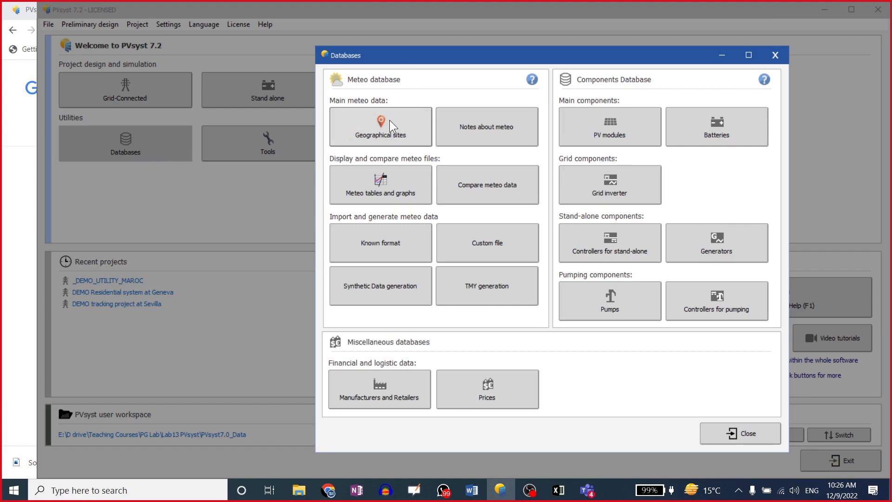
pyautogui.moveTo(625, 61); pyautogui.dragTo(613, 45)
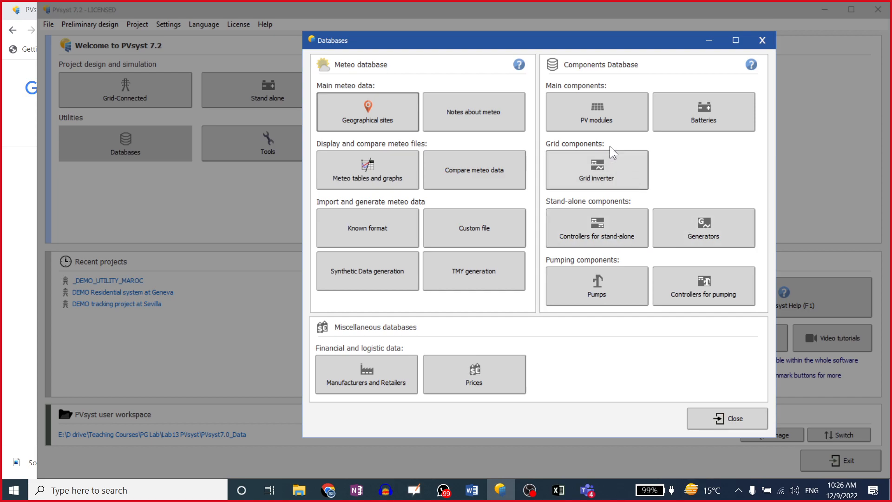
# Open the grid inverter database and view the models of Mastervolt and then Moso_B&B power
pyautogui.click(607, 174)
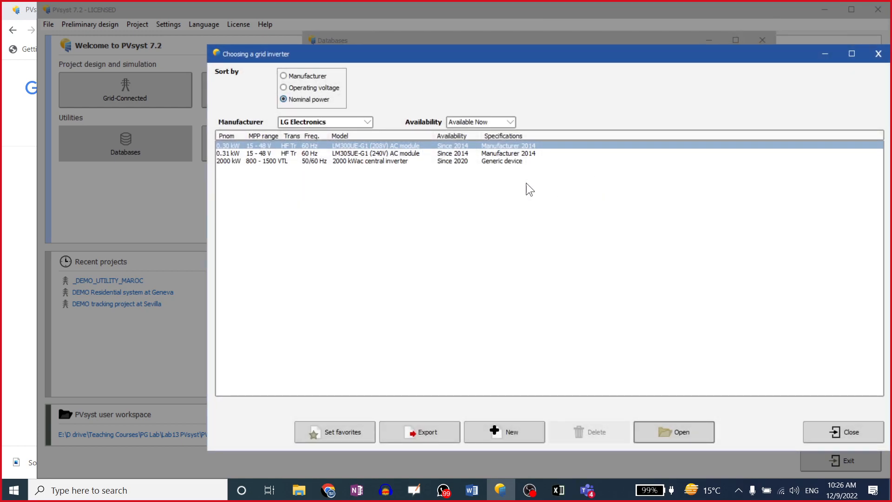
pyautogui.click(319, 123)
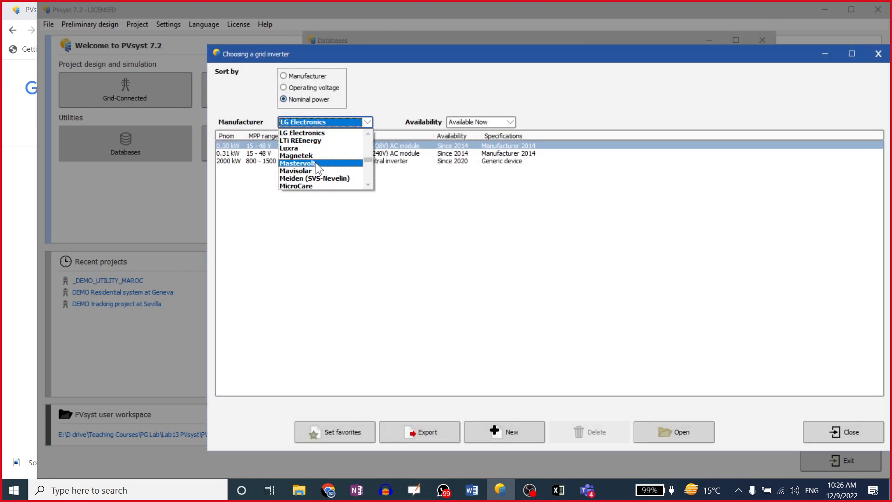
pyautogui.click(315, 163)
pyautogui.click(325, 125)
pyautogui.click(319, 177)
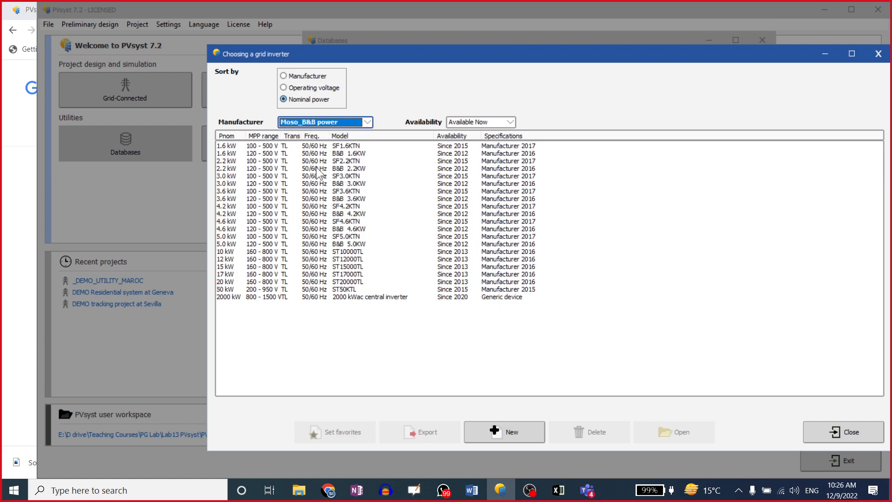
# Compare the inverter availability filters Prod. from 2004, Favorites and Available Now, and browse the available models of all manufacturers
pyautogui.click(480, 122)
pyautogui.click(479, 164)
pyautogui.click(484, 123)
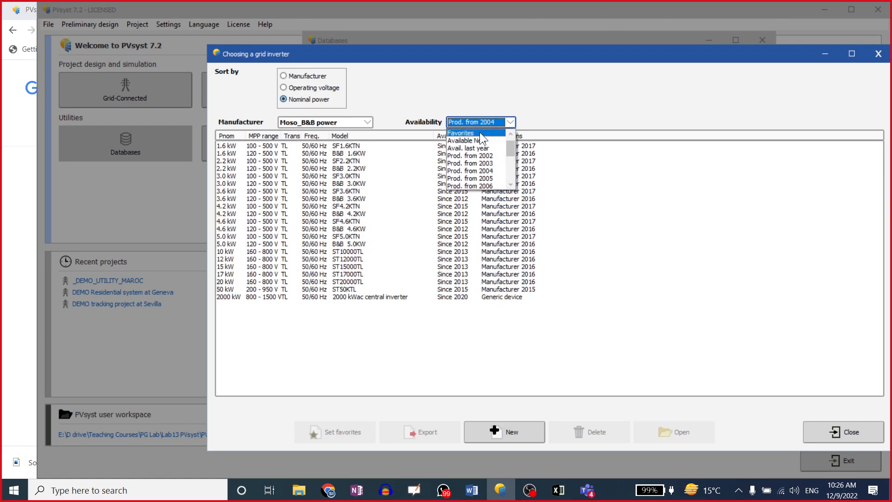
pyautogui.click(479, 133)
pyautogui.click(467, 122)
pyautogui.click(467, 136)
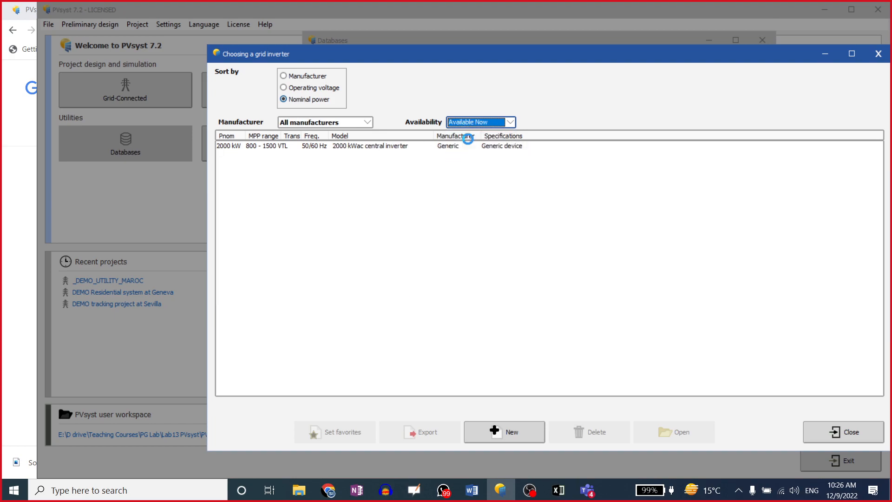
pyautogui.scroll(-15, 370, 270)
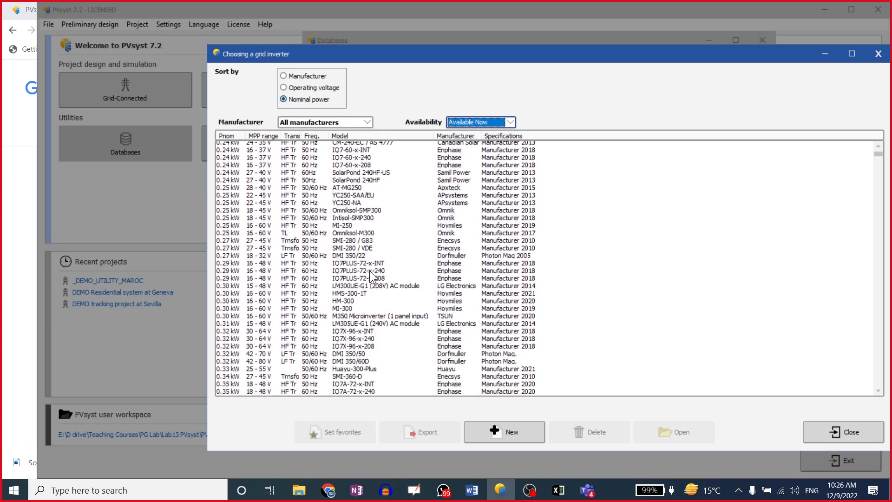
pyautogui.moveTo(878, 157)
pyautogui.mouseDown()
pyautogui.moveTo(889, 412)
pyautogui.moveTo(886, 154)
pyautogui.mouseUp()
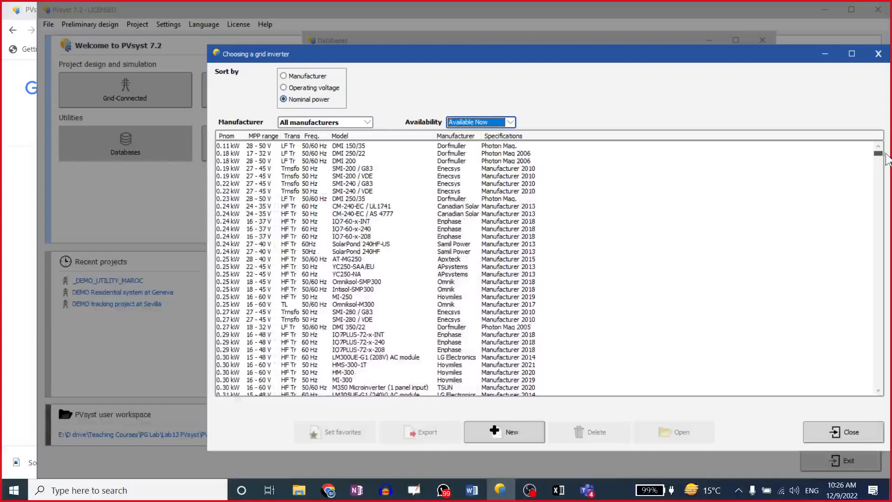
# Sort the inverters by operating voltage and nominal power, view the favorites and AEG Power Solutions models, and close the inverter list
pyautogui.click(285, 88)
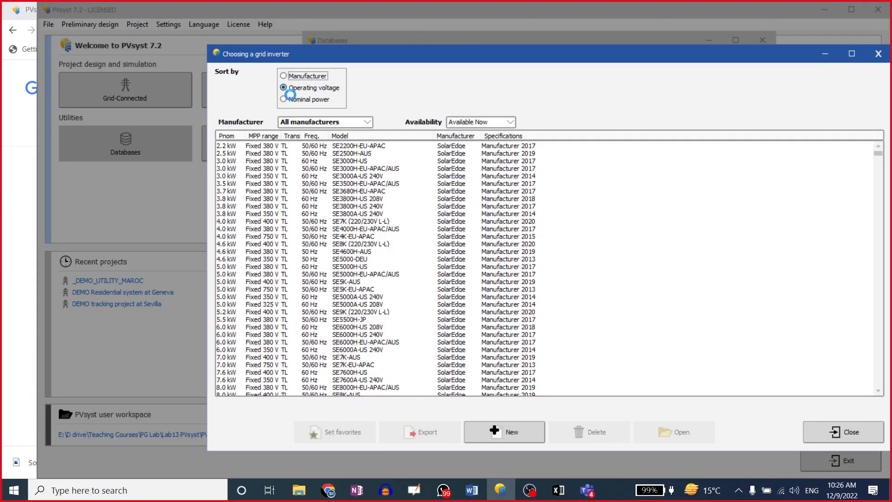
pyautogui.click(284, 99)
pyautogui.click(302, 123)
pyautogui.click(296, 138)
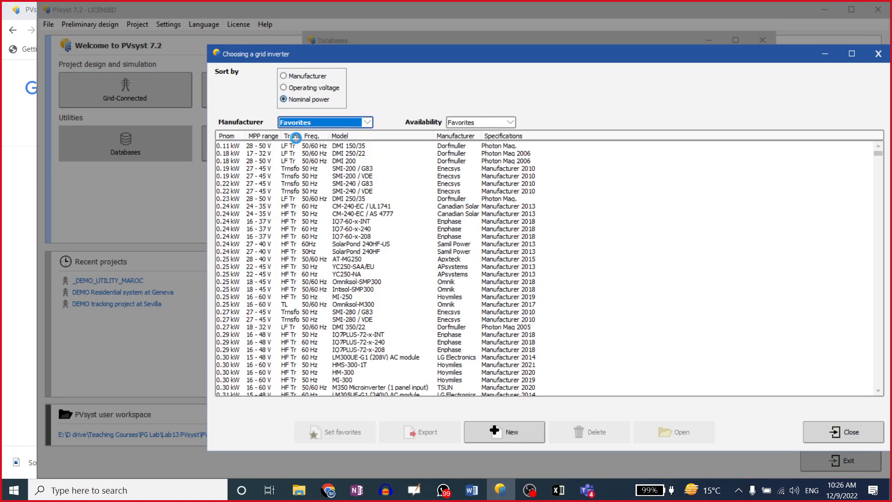
pyautogui.click(309, 125)
pyautogui.click(316, 176)
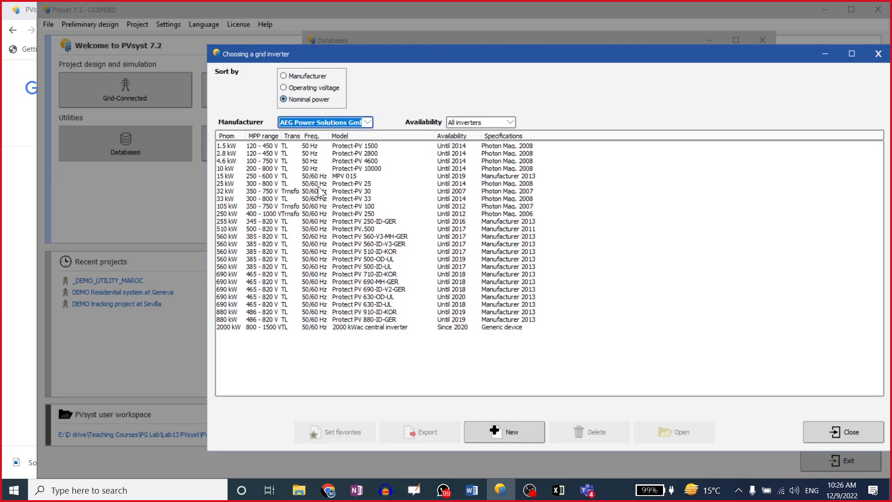
pyautogui.click(815, 428)
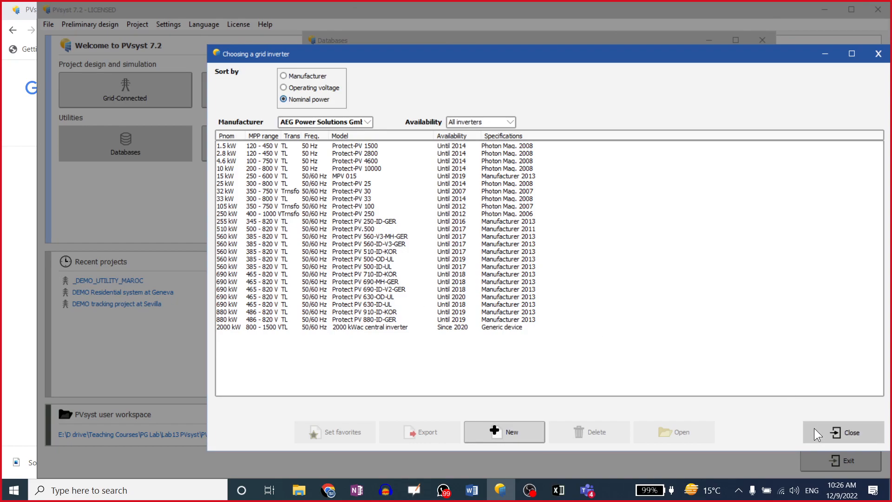
# Examine the generic pumps from 700 W to 190 kW, sort them by maximum head and manufacturer, and close the pump list
pyautogui.click(607, 291)
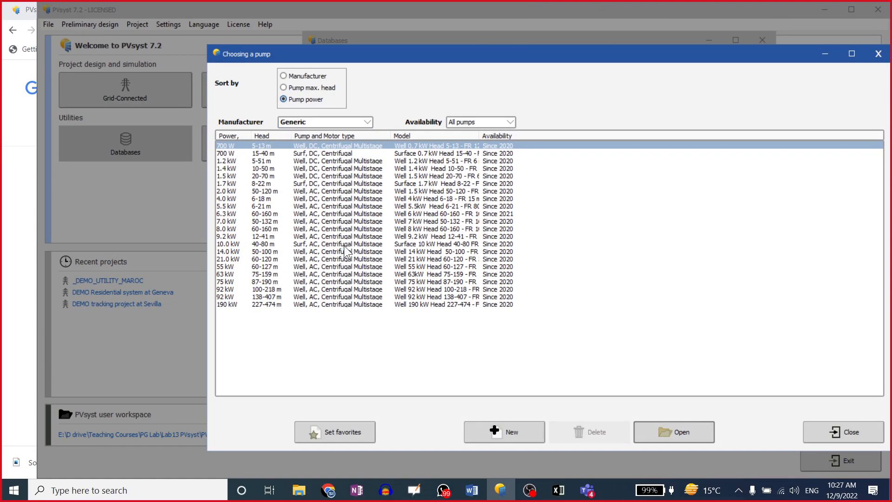
pyautogui.click(239, 154)
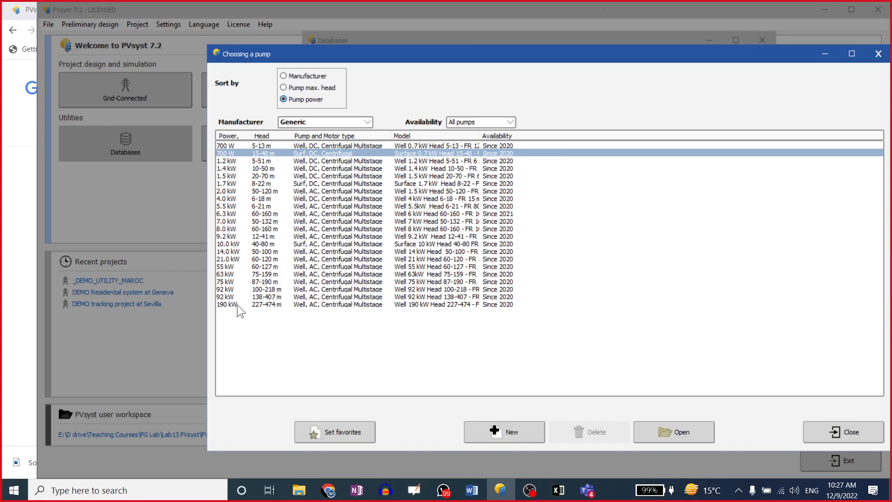
pyautogui.click(267, 304)
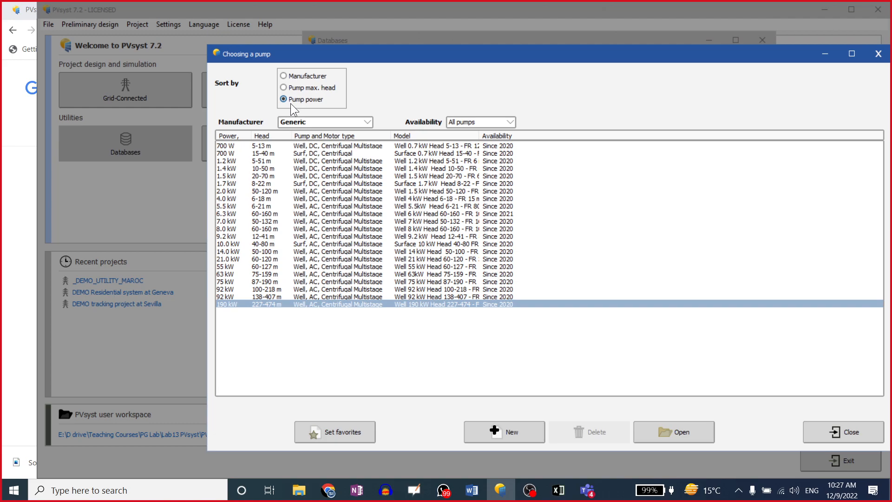
pyautogui.click(284, 87)
pyautogui.click(284, 76)
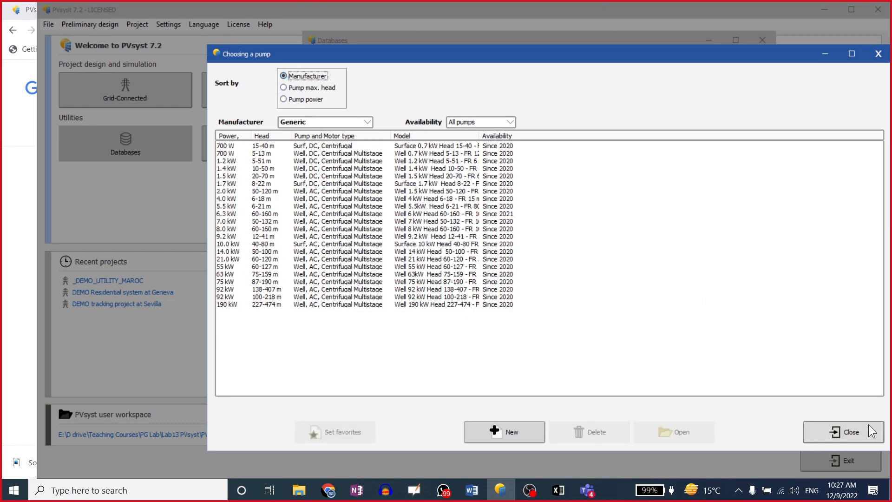
pyautogui.click(863, 438)
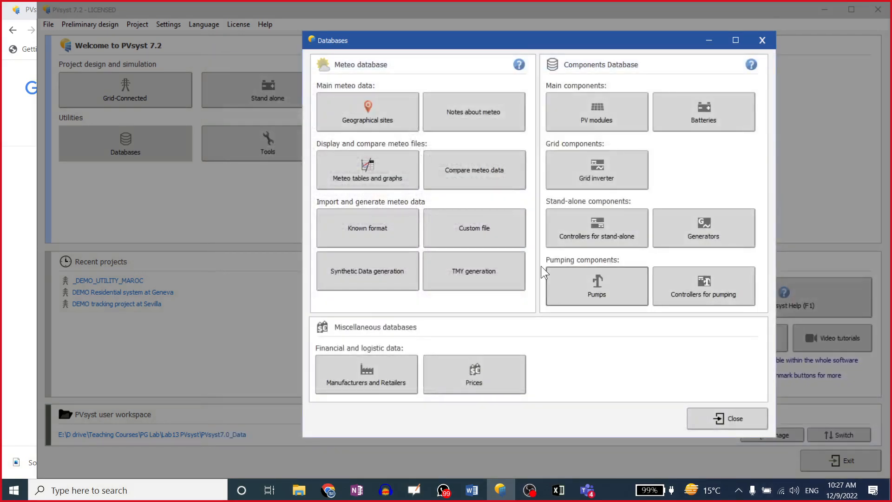
# Open the stand-alone controllers database and show all Mastervolt charge/discharge controllers with availability set to All components
pyautogui.click(597, 239)
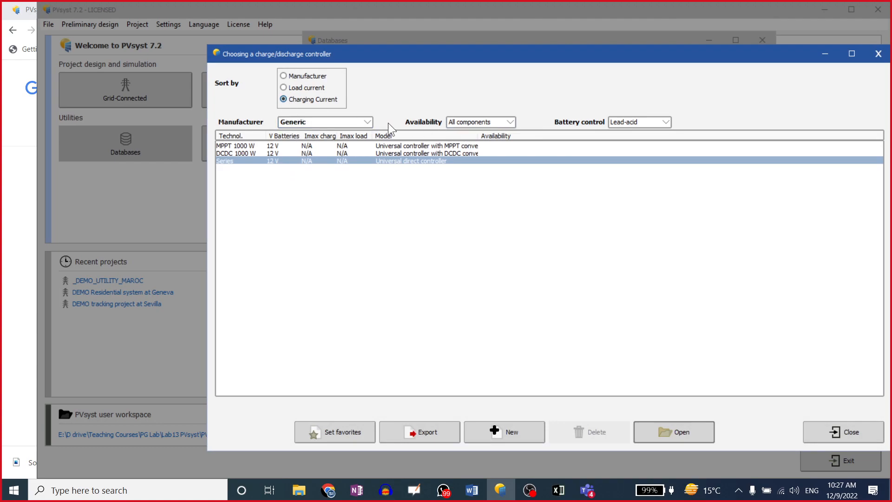
pyautogui.click(341, 123)
pyautogui.click(304, 171)
pyautogui.click(493, 123)
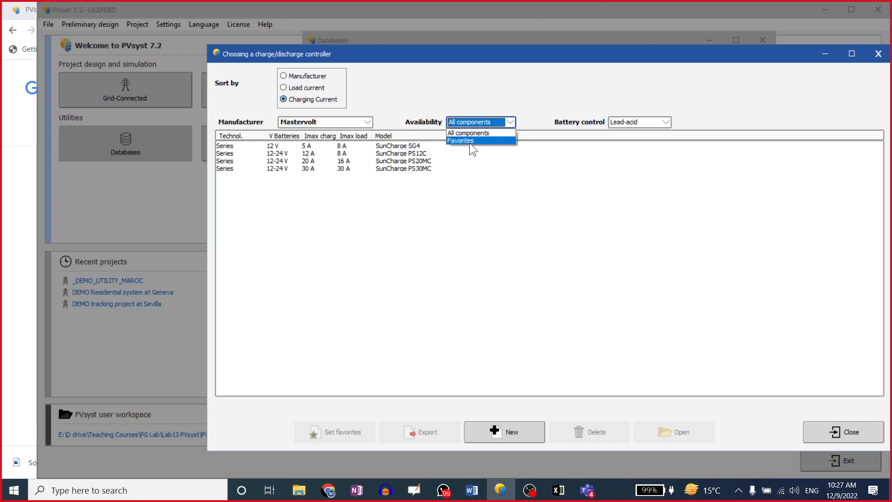
pyautogui.click(485, 133)
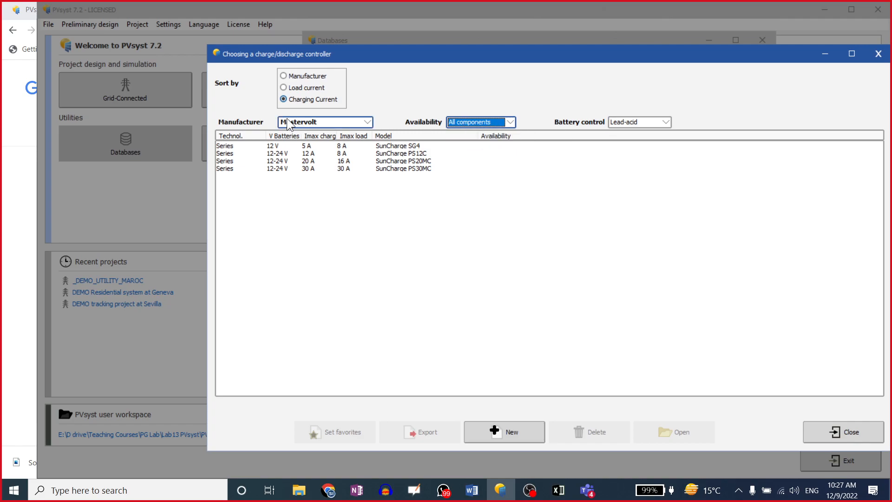
# Compare the Mastervolt controllers sorted by load current and by manufacturer, leaving the manufacturer order
pyautogui.click(287, 86)
pyautogui.click(284, 76)
pyautogui.click(283, 87)
pyautogui.click(284, 75)
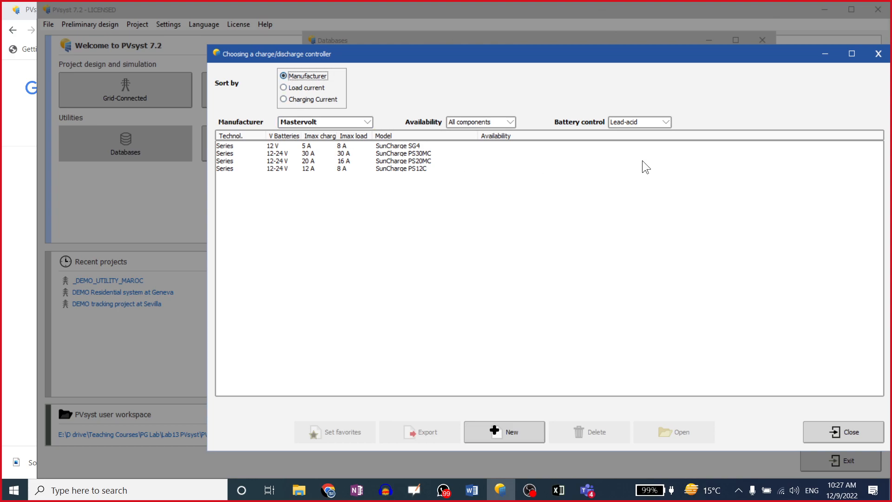
# View the controllers for lithium-ion batteries and then for all battery technologies, and close the controller list
pyautogui.click(645, 123)
pyautogui.click(641, 140)
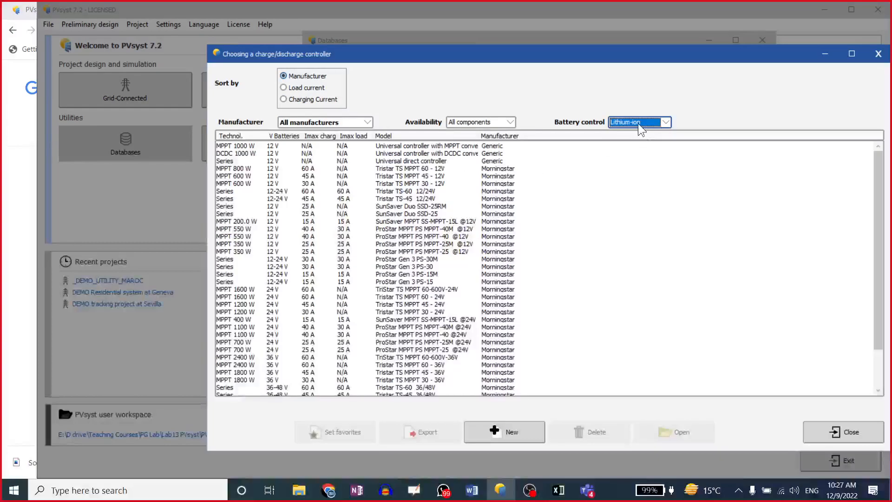
pyautogui.click(638, 124)
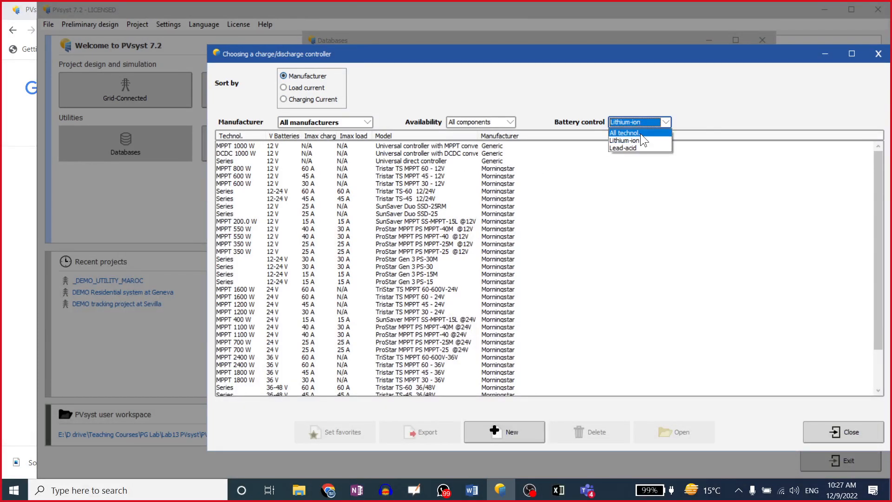
pyautogui.click(641, 133)
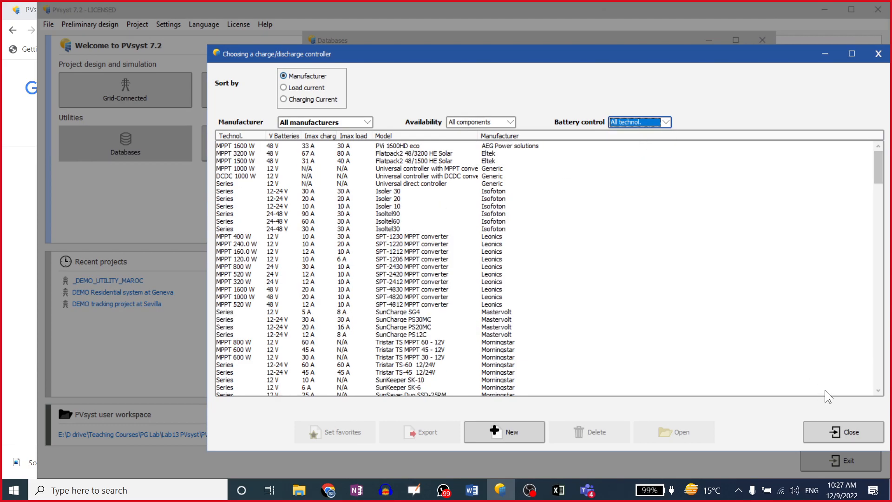
pyautogui.click(844, 433)
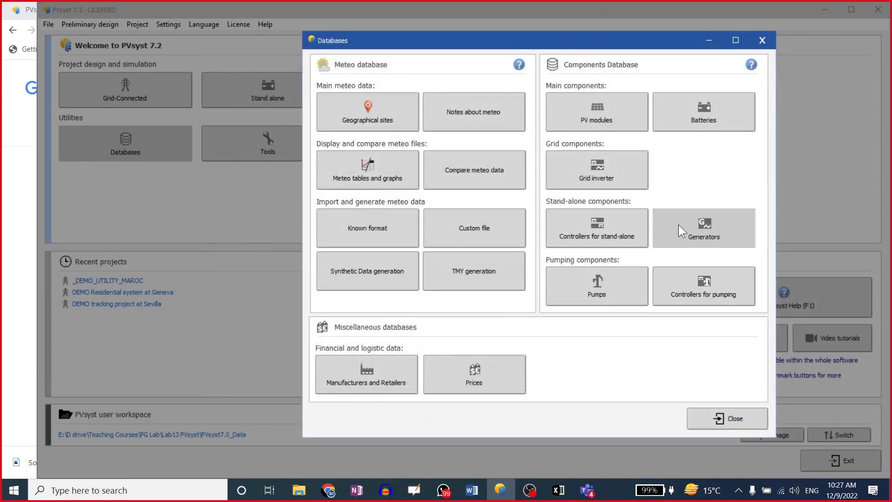
# Review the 1.5 kW and 3 kW back-up generators, try sorting them by technology, manufacturer and nominal power, and close the list
pyautogui.click(707, 230)
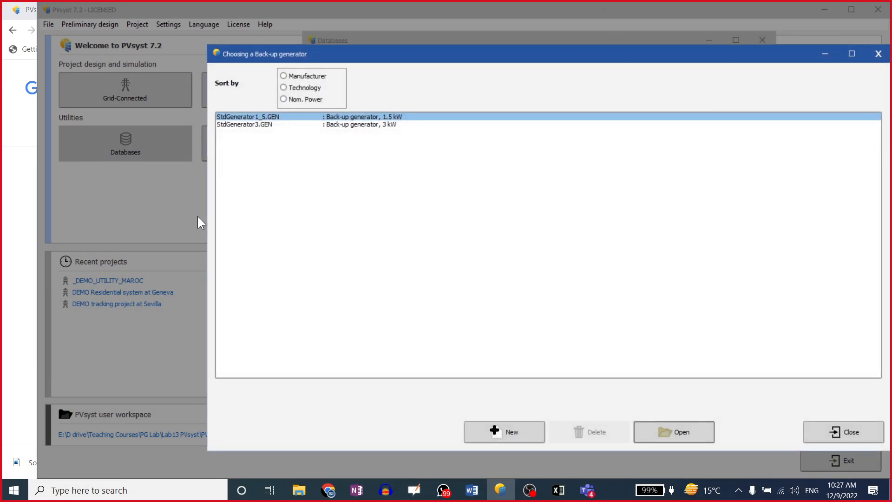
pyautogui.click(250, 125)
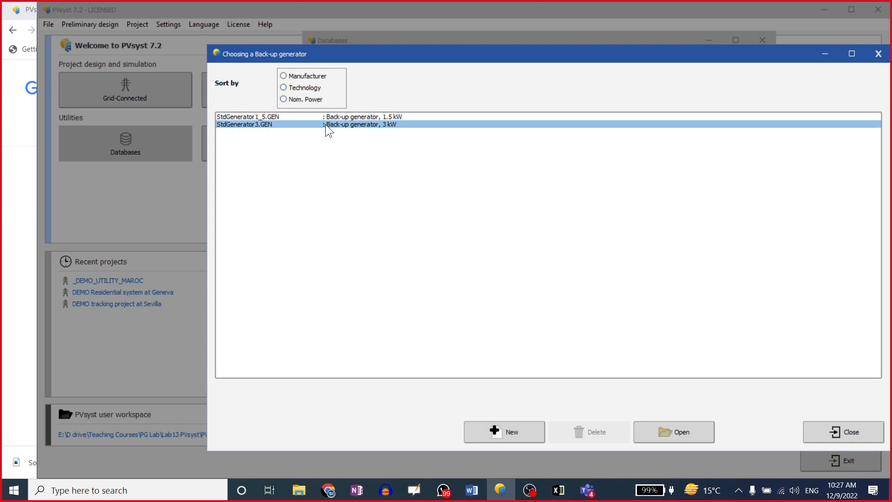
pyautogui.click(305, 117)
pyautogui.click(284, 88)
pyautogui.click(284, 76)
pyautogui.click(283, 88)
pyautogui.click(283, 103)
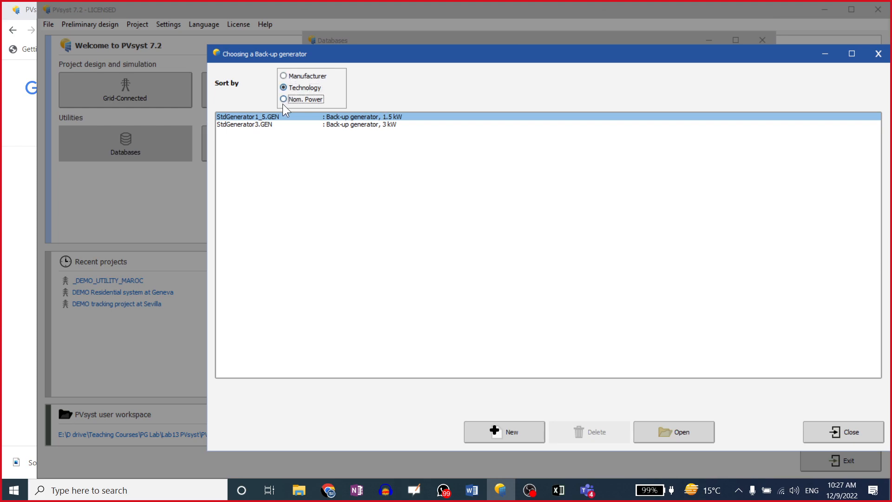
pyautogui.click(817, 431)
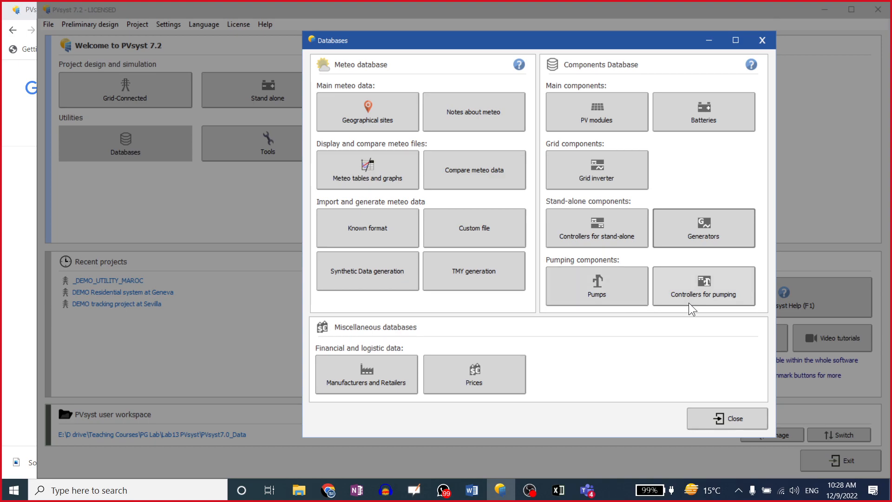
# Open the pumping controllers database and browse the power-sorted list through to the 90 kW models, checking control types and manufacturers
pyautogui.click(688, 289)
pyautogui.click(271, 157)
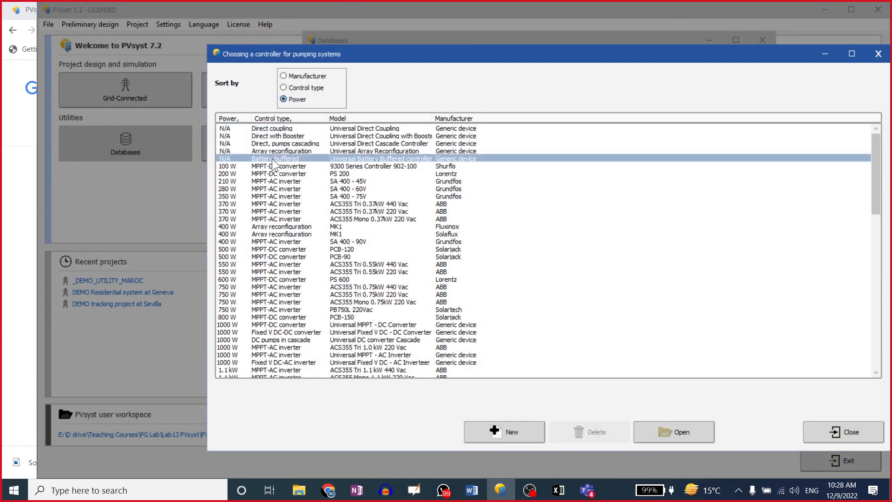
pyautogui.click(289, 278)
pyautogui.scroll(-8, 307, 322)
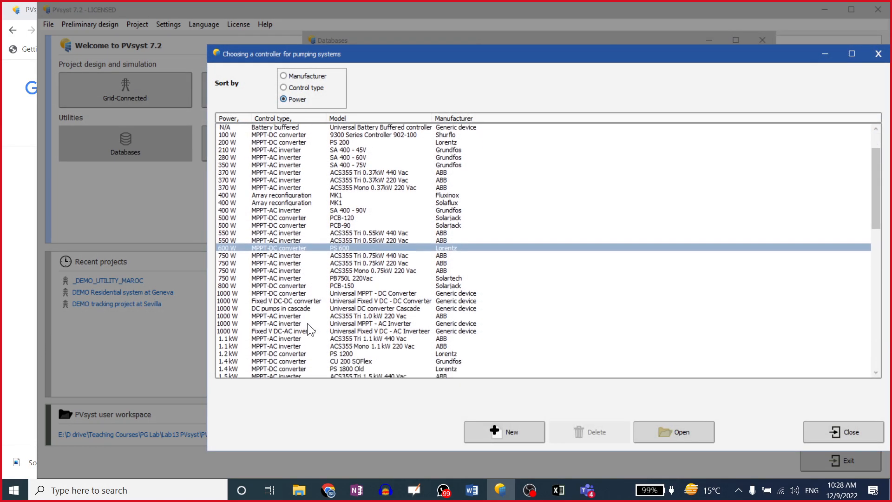
pyautogui.click(461, 274)
pyautogui.scroll(-12, 325, 301)
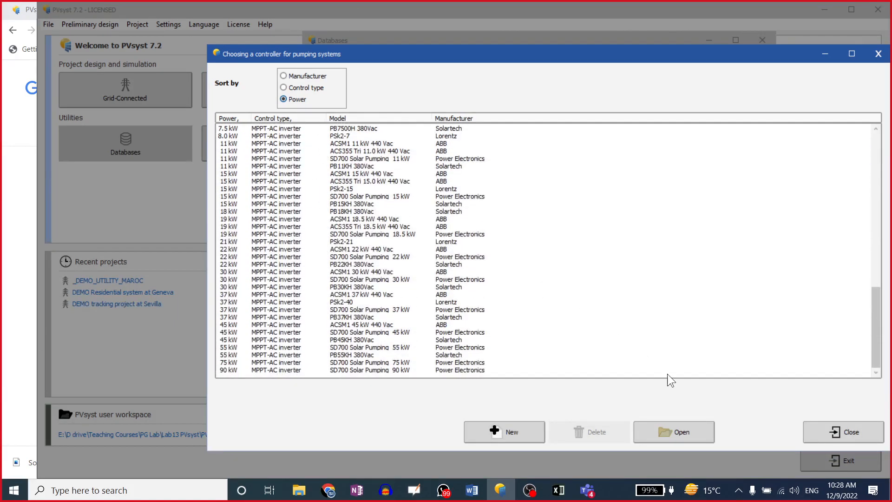
# Close the pumping controller list and the databases window, and look through the PVsyst Help contents page
pyautogui.click(855, 437)
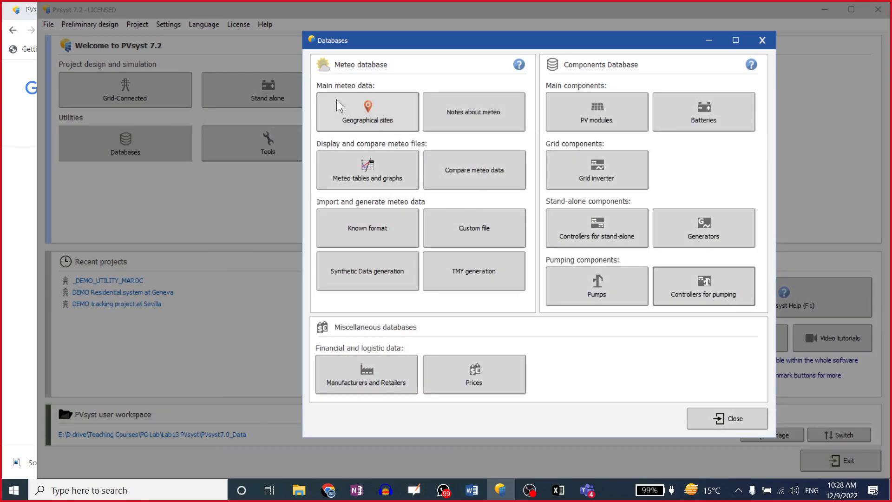
pyautogui.click(710, 413)
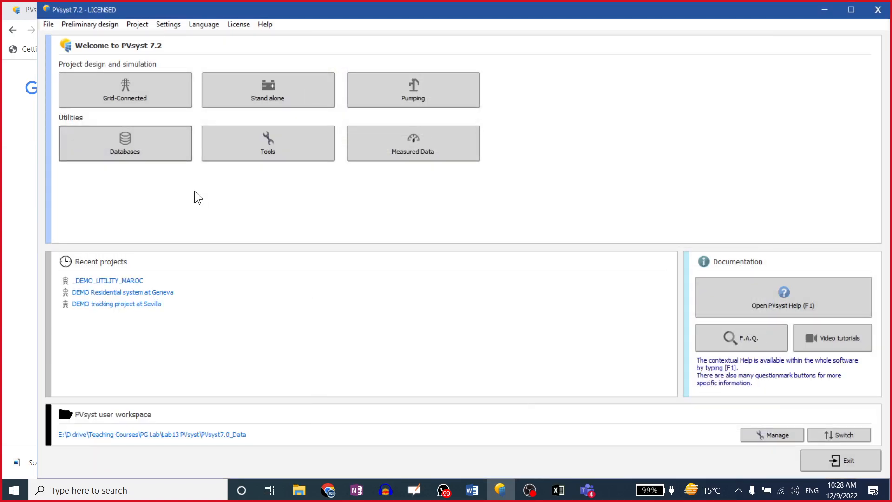
pyautogui.click(754, 306)
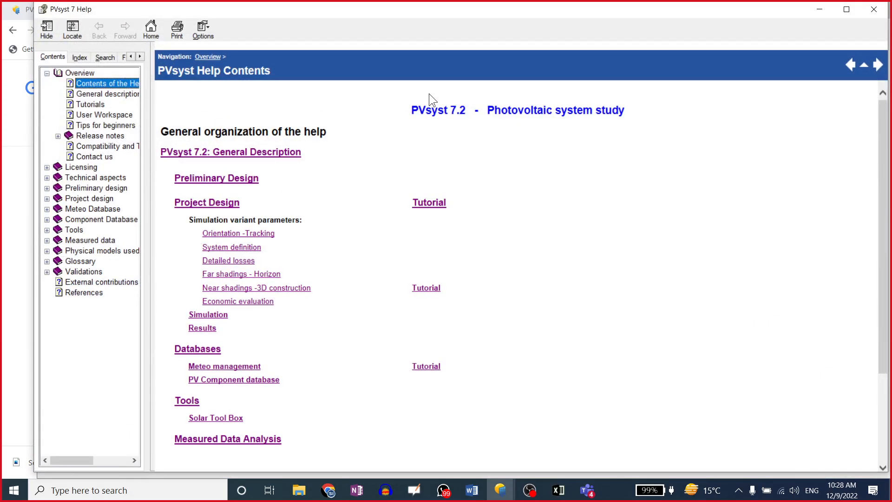
pyautogui.scroll(-3, 257, 335)
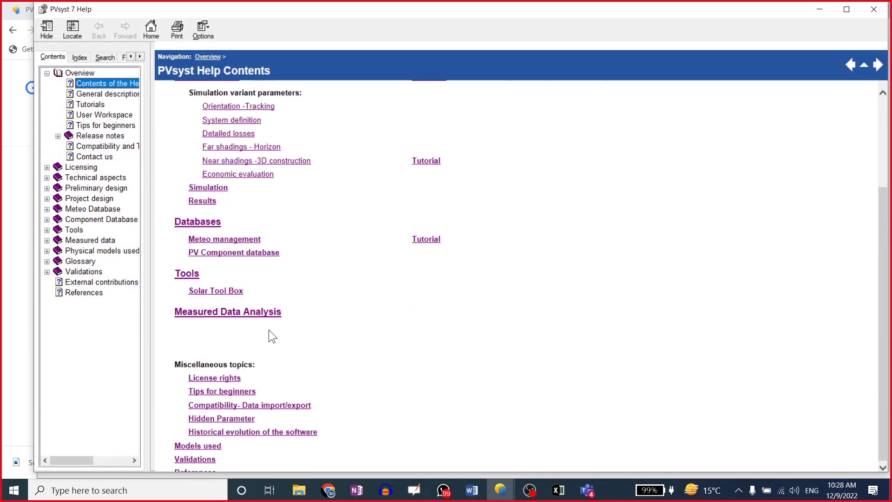
pyautogui.click(874, 9)
# Open the PVsyst video tutorials channel in Chrome, browse its playlists, and return to PVsyst after closing the page
pyautogui.click(824, 341)
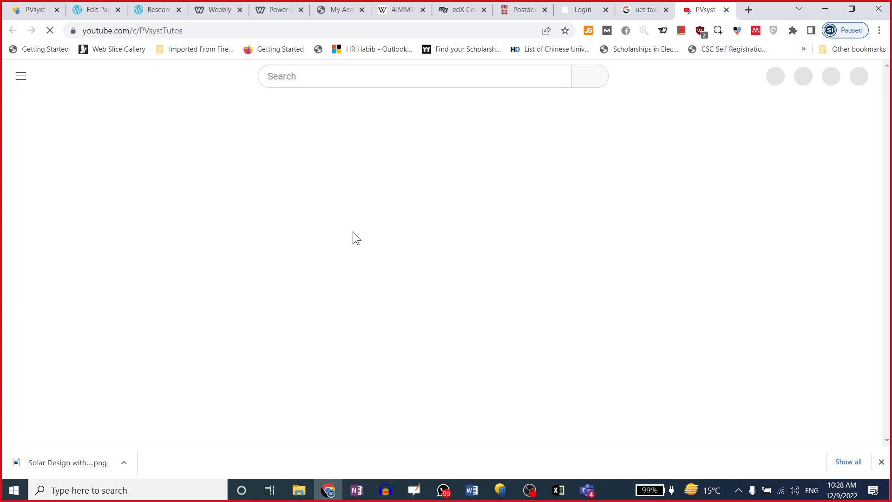
pyautogui.scroll(-3, 367, 325)
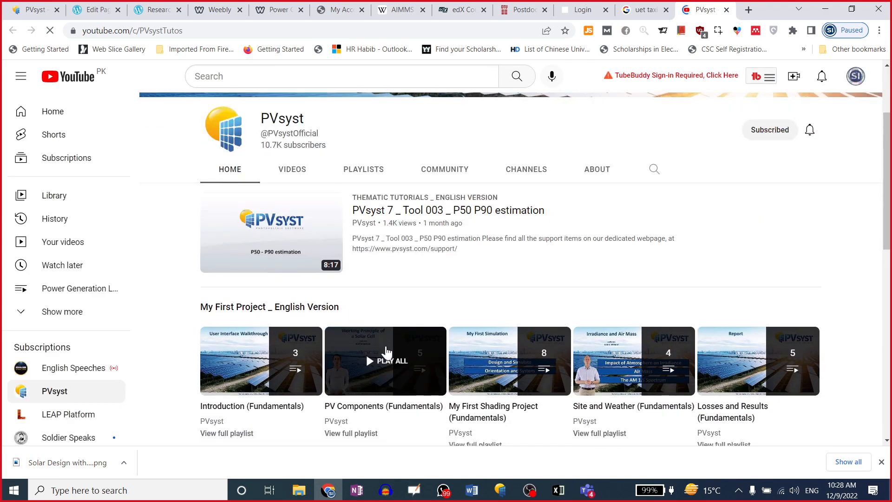
pyautogui.scroll(-10, 386, 352)
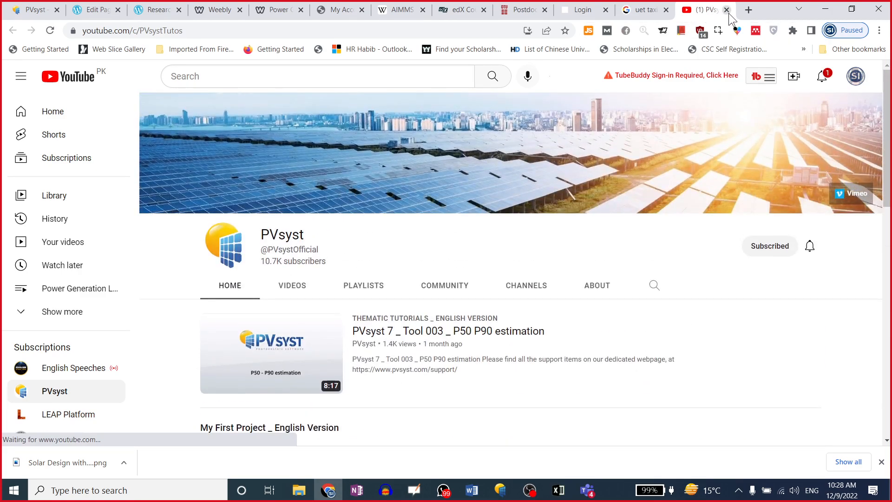
pyautogui.click(727, 10)
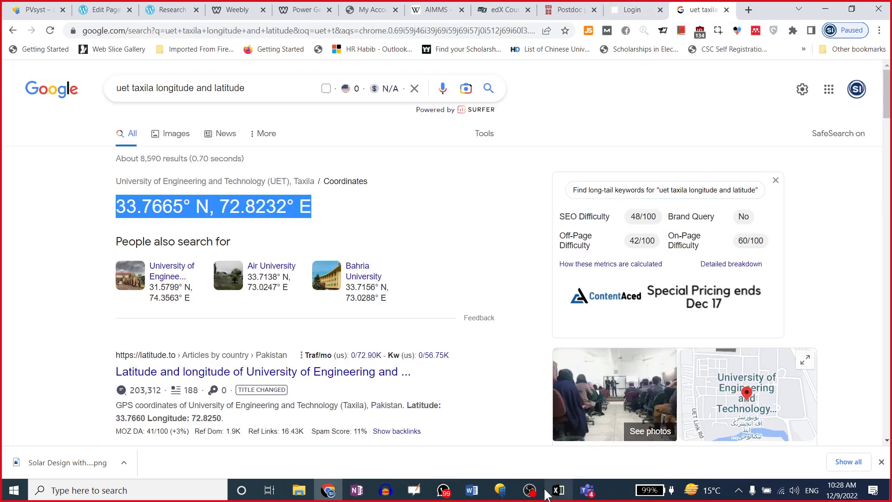
pyautogui.click(501, 491)
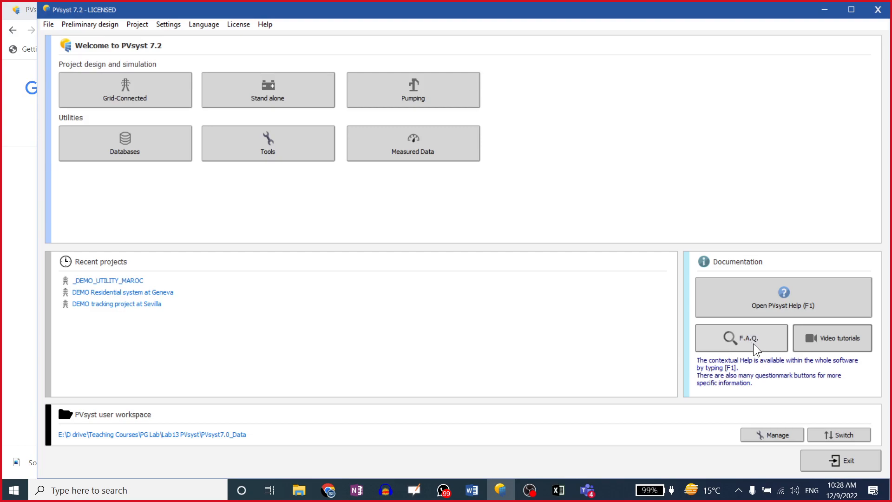
# Open the PVsyst F.A.Q. forum in Chrome and look over the announcements and FAQ categories
pyautogui.click(754, 344)
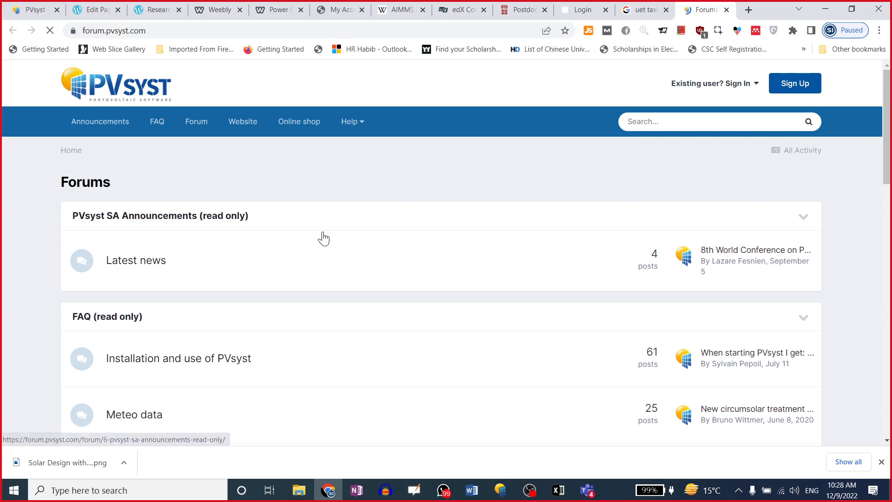
pyautogui.scroll(-7, 752, 256)
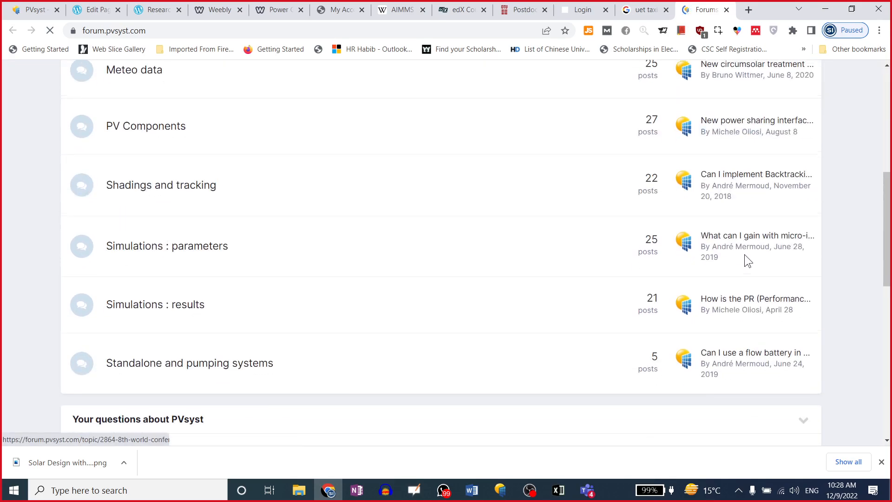
pyautogui.scroll(8, 745, 255)
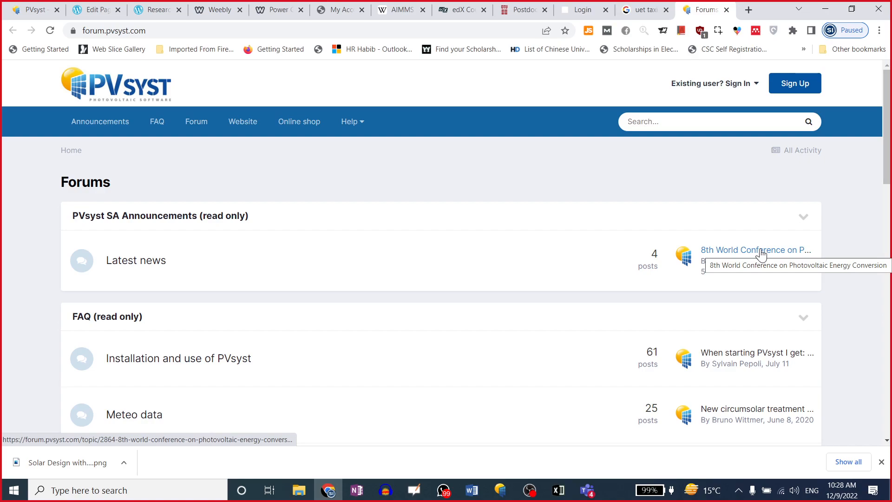
pyautogui.scroll(-4, 498, 315)
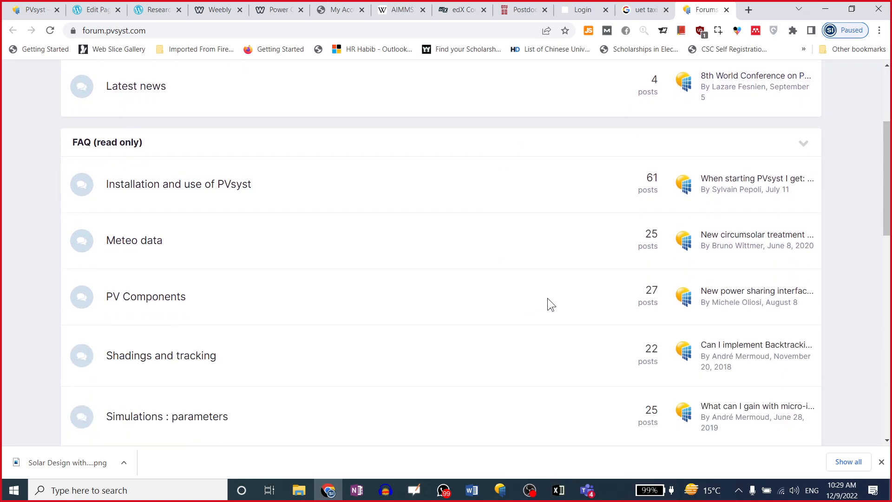
pyautogui.scroll(4, 215, 231)
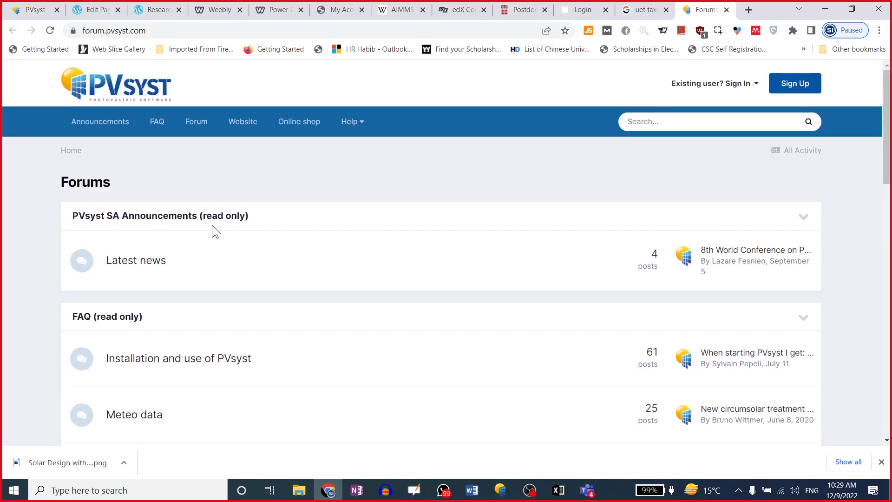
# Read the 8th World Conference on Photovoltaic Energy Conversion announcement, highlighting its title and September dates, and return to the forum overview
pyautogui.click(727, 253)
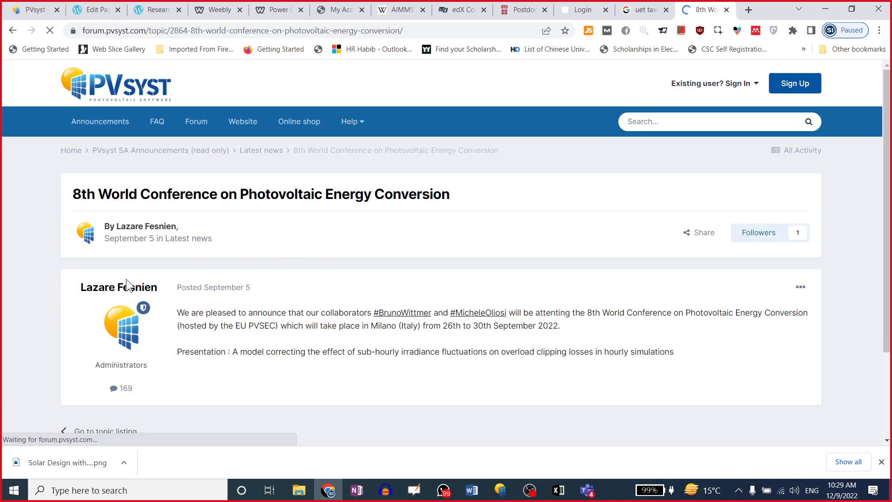
pyautogui.moveTo(248, 194); pyautogui.dragTo(389, 192)
pyautogui.scroll(-1, 456, 337)
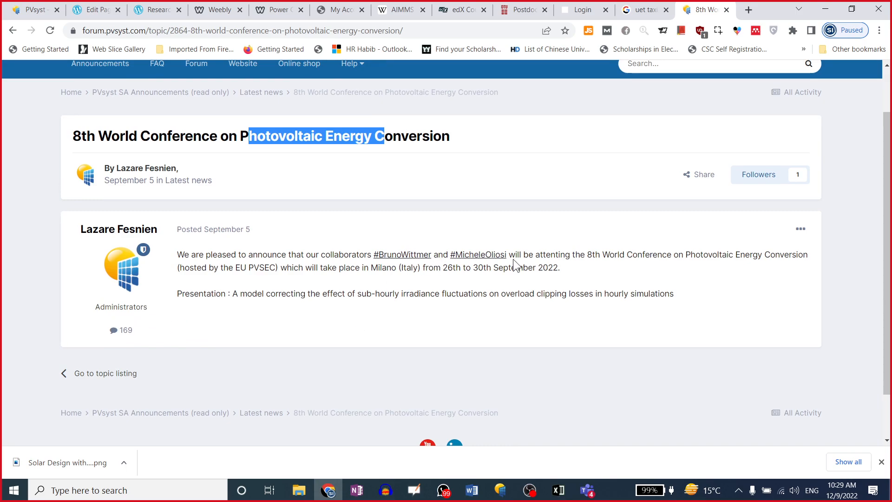
pyautogui.click(448, 274)
pyautogui.moveTo(444, 268); pyautogui.dragTo(542, 269)
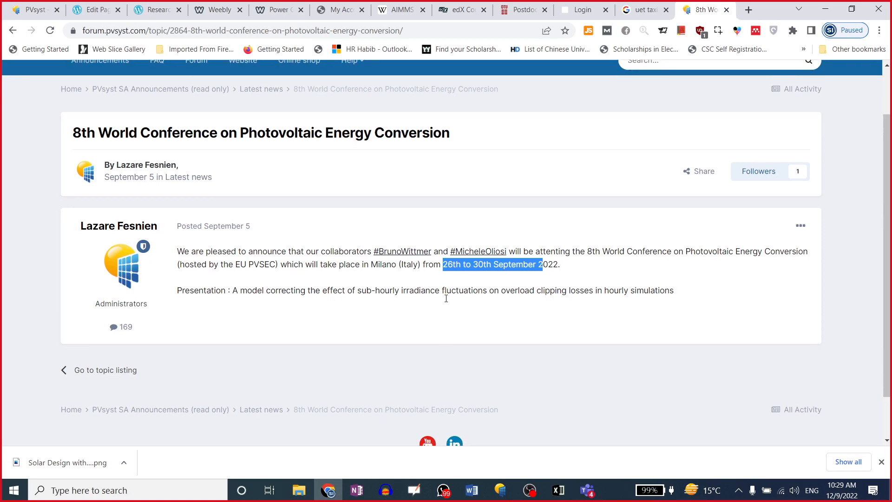
pyautogui.scroll(1, 298, 240)
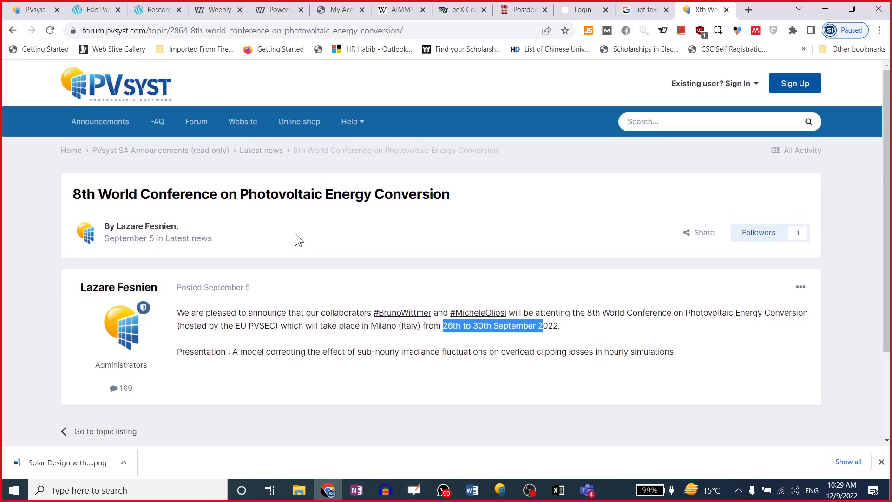
pyautogui.click(13, 33)
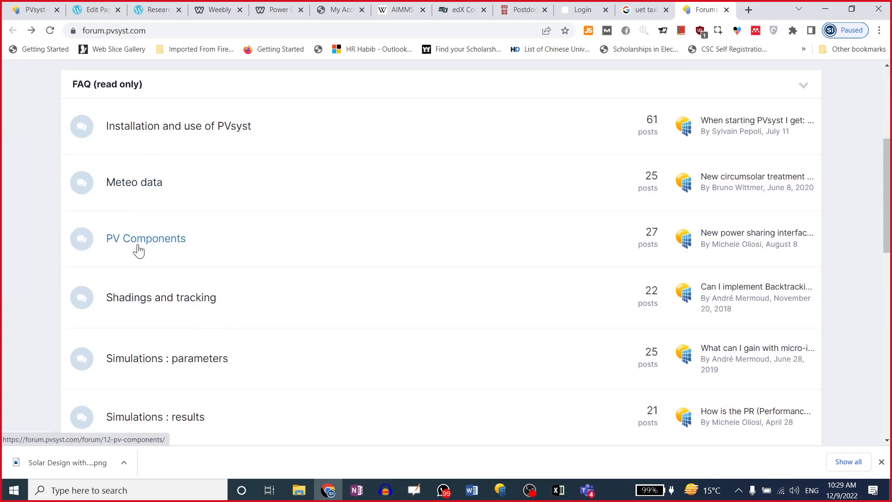
# Browse the user question categories of the forum, close the forum page, and minimize Chrome to return to PVsyst
pyautogui.scroll(-5, 160, 306)
pyautogui.scroll(-8, 195, 321)
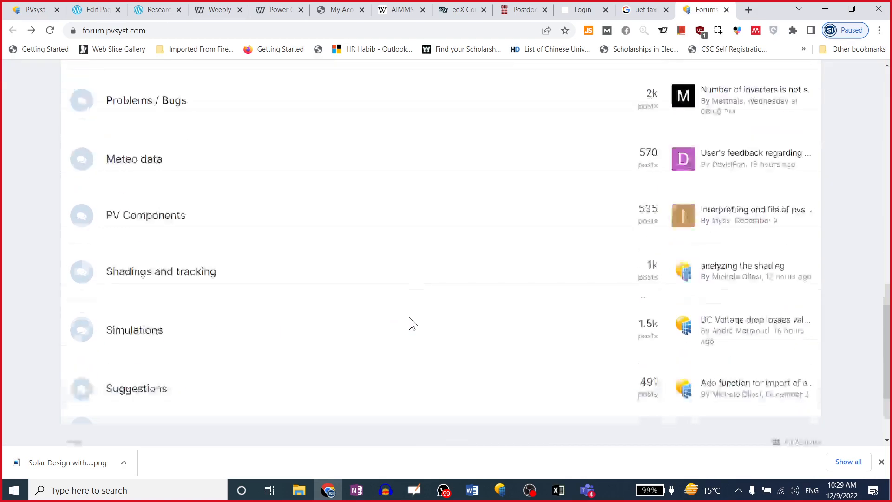
pyautogui.scroll(3, 687, 235)
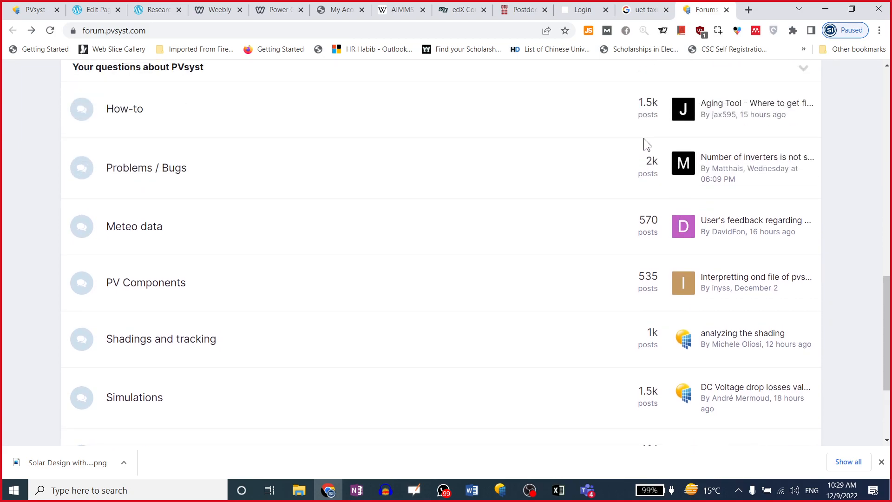
pyautogui.click(727, 10)
pyautogui.click(826, 9)
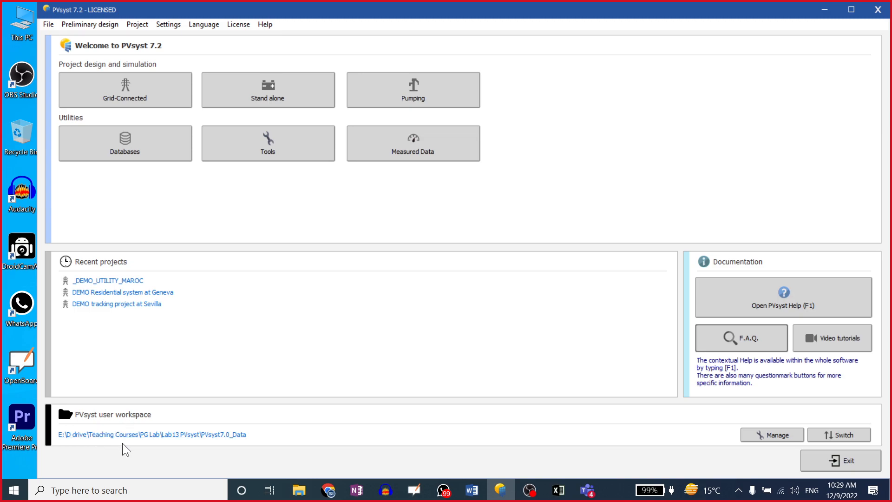
# Open the user workspace management and show the PVsyst7.0_Data folder in File Explorer, checking its parent Lab13 PVsyst folder
pyautogui.click(48, 25)
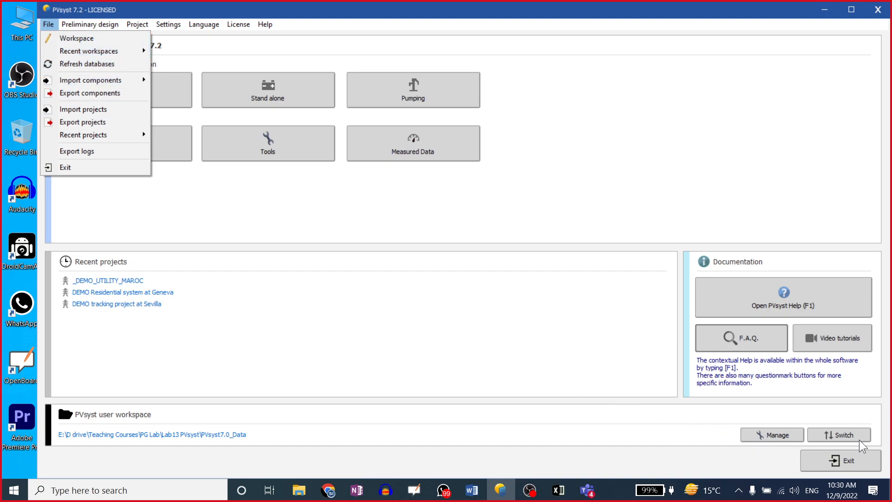
pyautogui.click(777, 435)
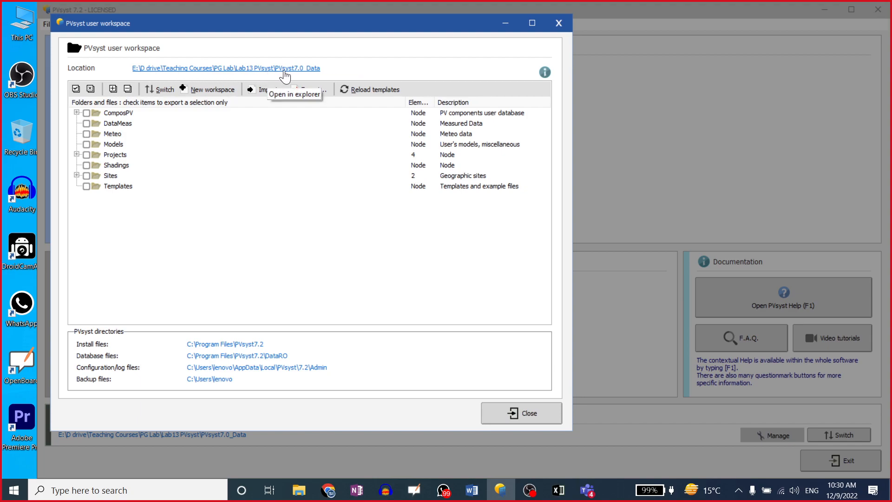
pyautogui.click(284, 70)
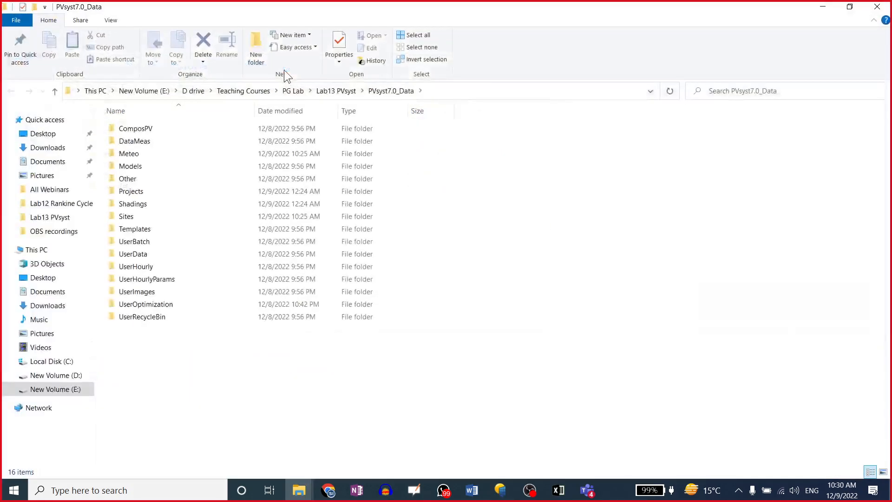
pyautogui.click(339, 91)
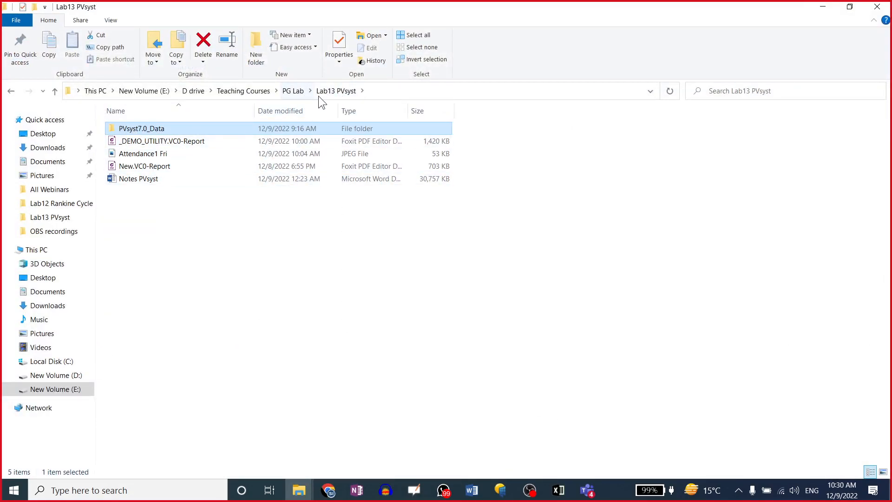
pyautogui.doubleClick(134, 130)
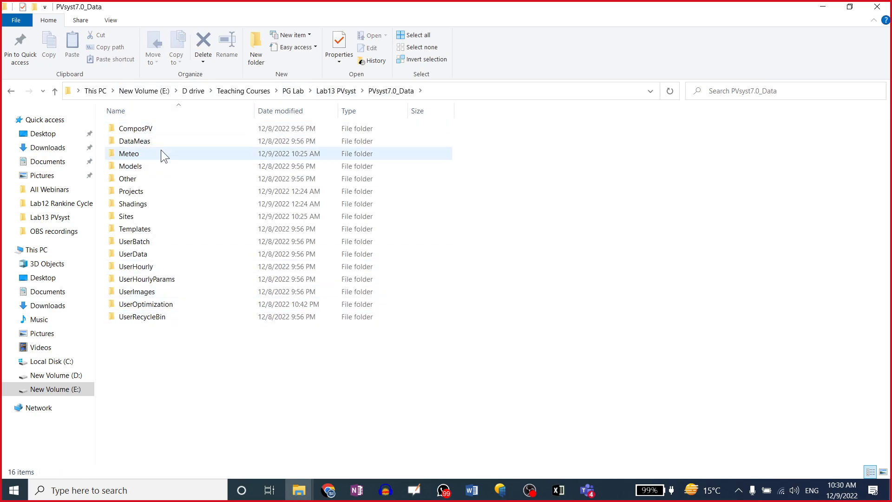
# Point out the ComposPV, Models, Projects and Shadings folders of the workspace and close File Explorer
pyautogui.click(158, 132)
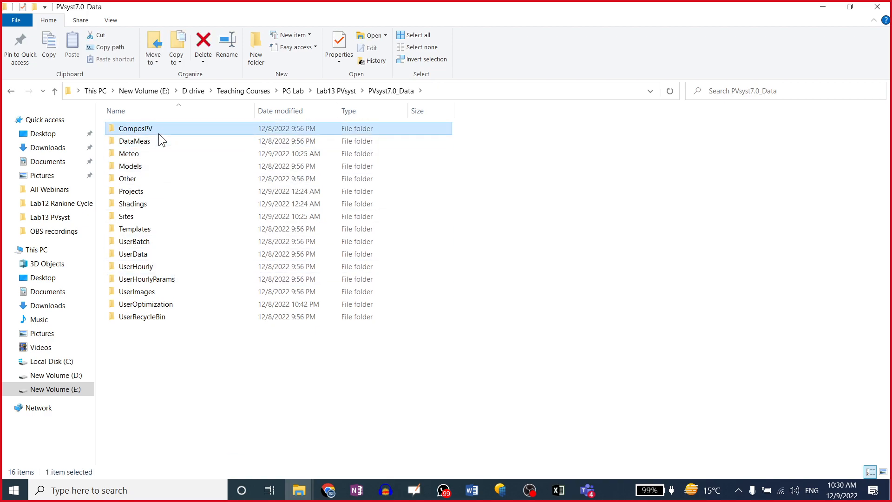
pyautogui.click(148, 166)
pyautogui.click(147, 192)
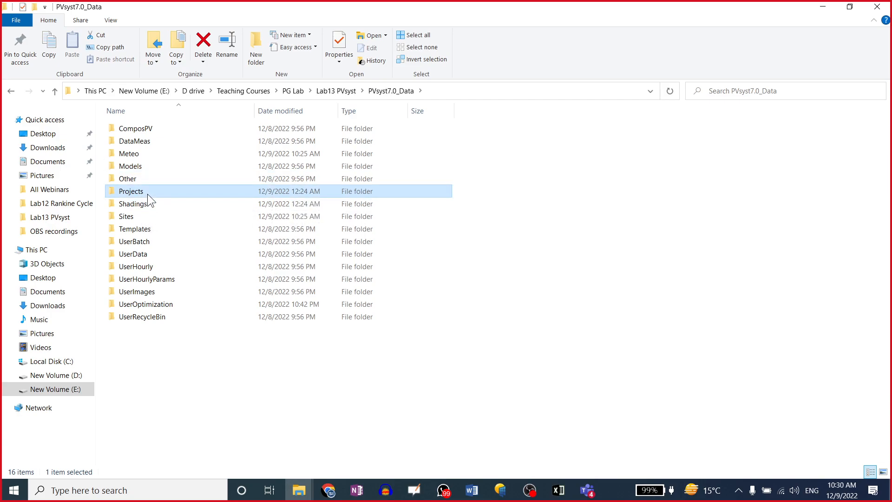
pyautogui.click(153, 204)
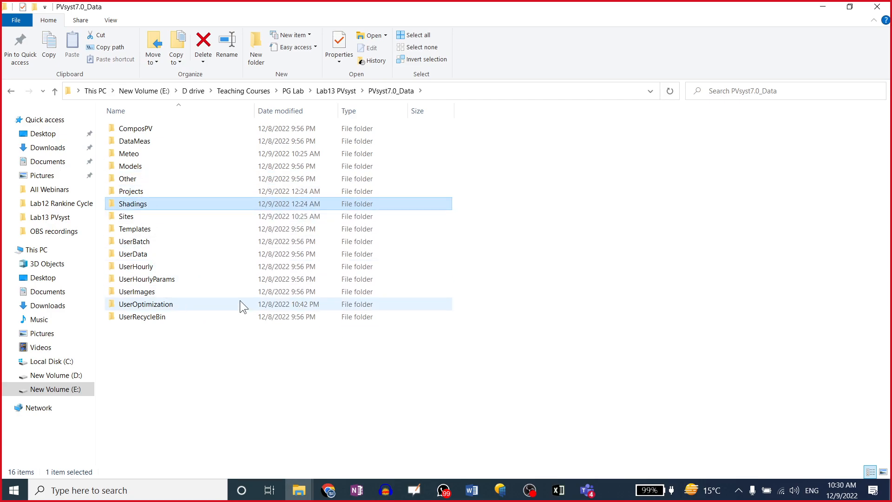
pyautogui.click(876, 8)
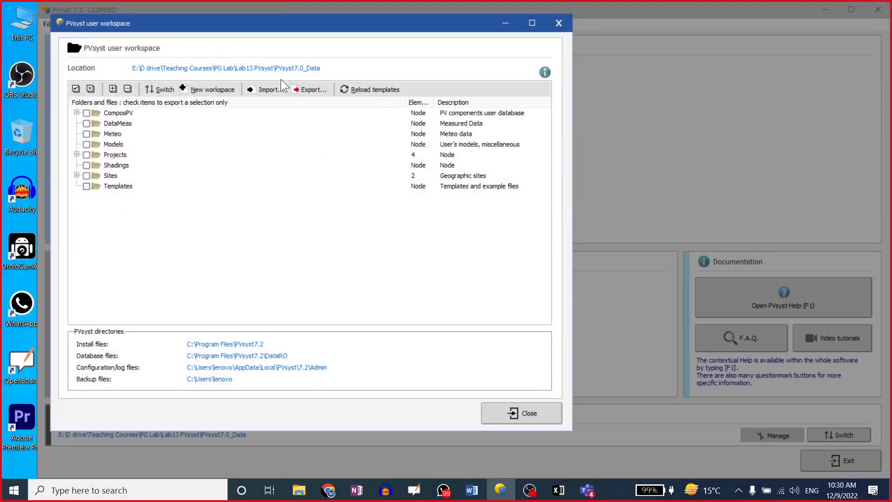
# Create a new PVsyst workspace on the Desktop and acknowledge the switch to it
pyautogui.click(210, 92)
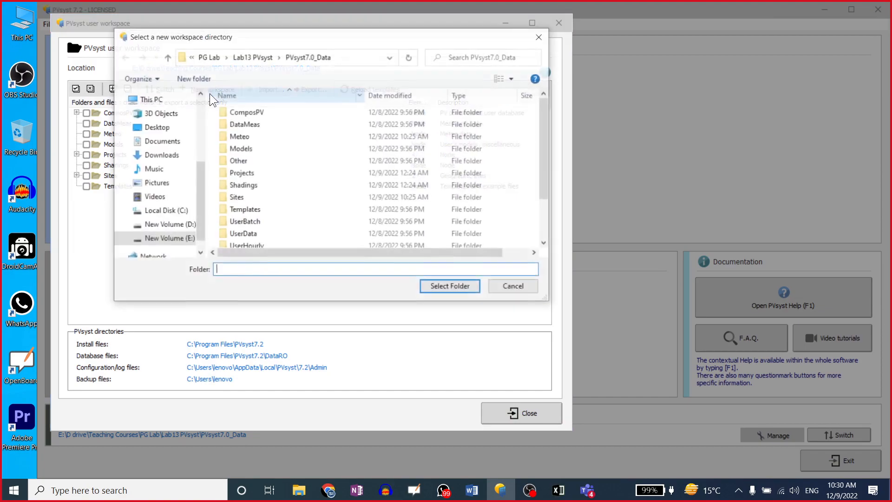
pyautogui.click(158, 128)
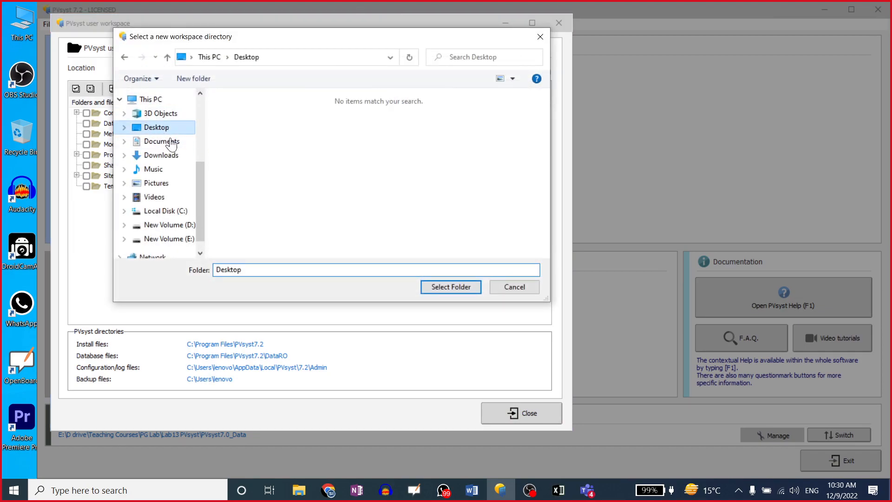
pyautogui.click(438, 287)
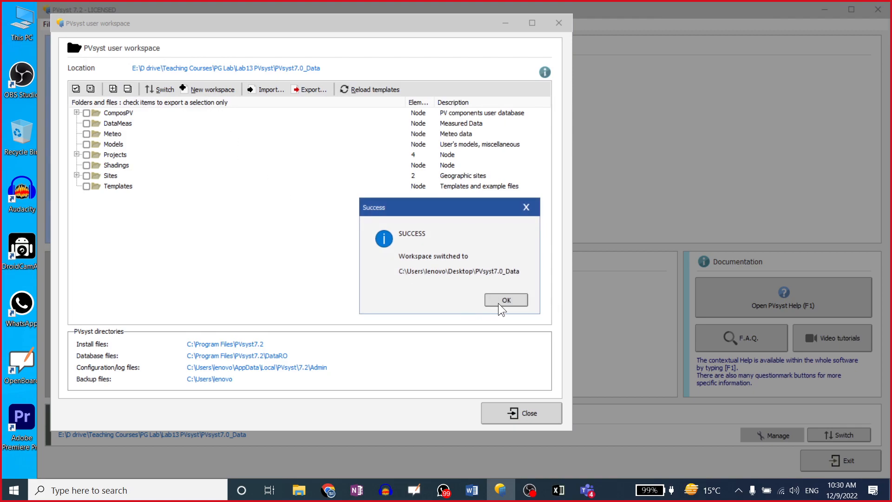
pyautogui.click(505, 302)
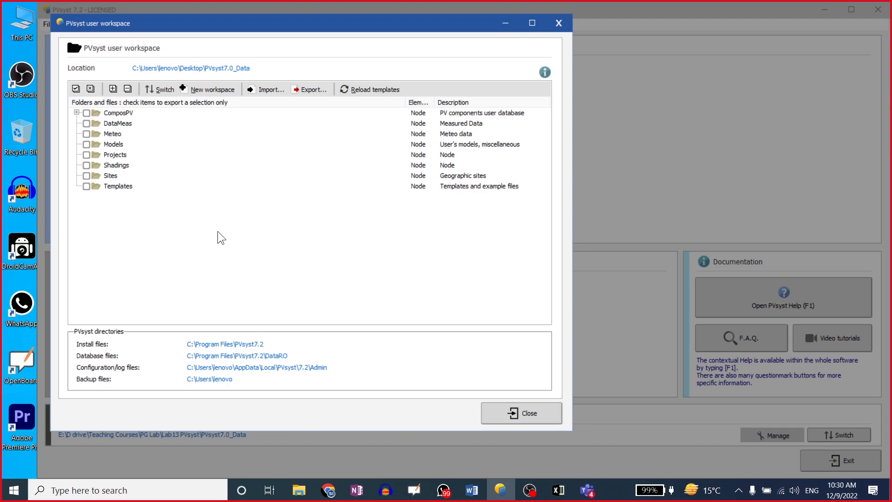
# Show the new PVsyst7.0_Data workspace folder on the Desktop in File Explorer, open it to view its subfolders, and close the window
pyautogui.click(191, 68)
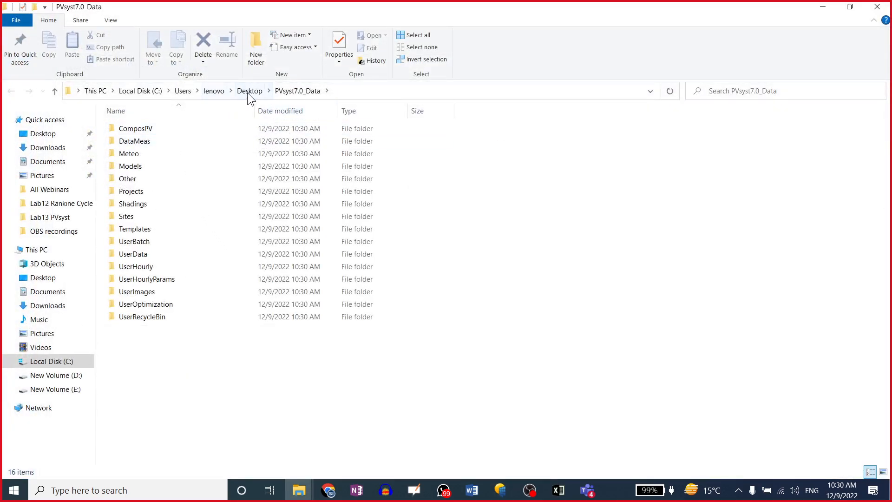
pyautogui.click(249, 92)
pyautogui.click(43, 133)
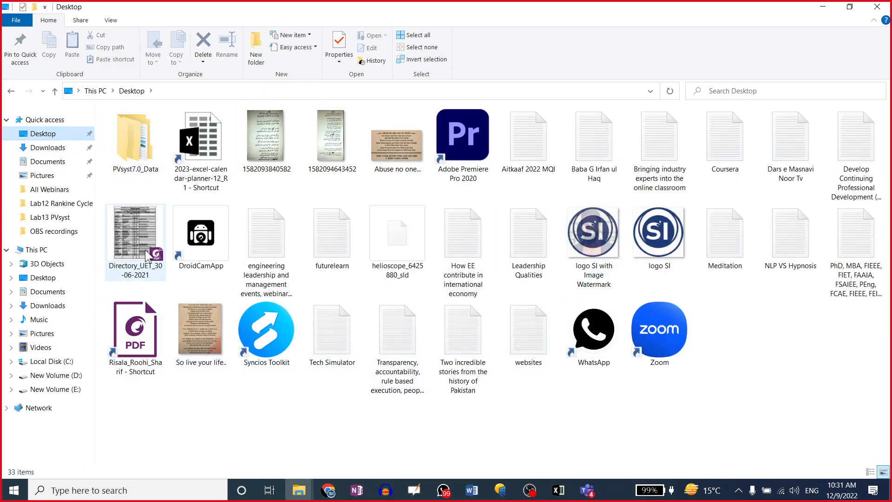
pyautogui.click(144, 145)
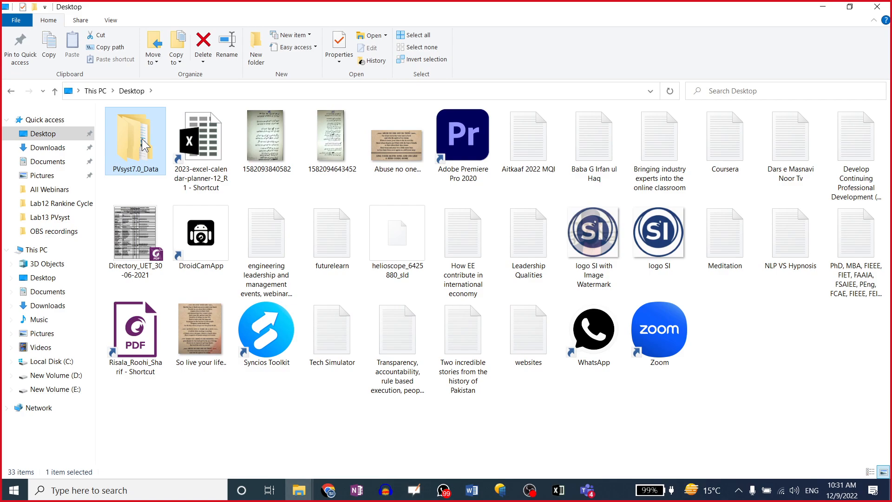
pyautogui.doubleClick(145, 145)
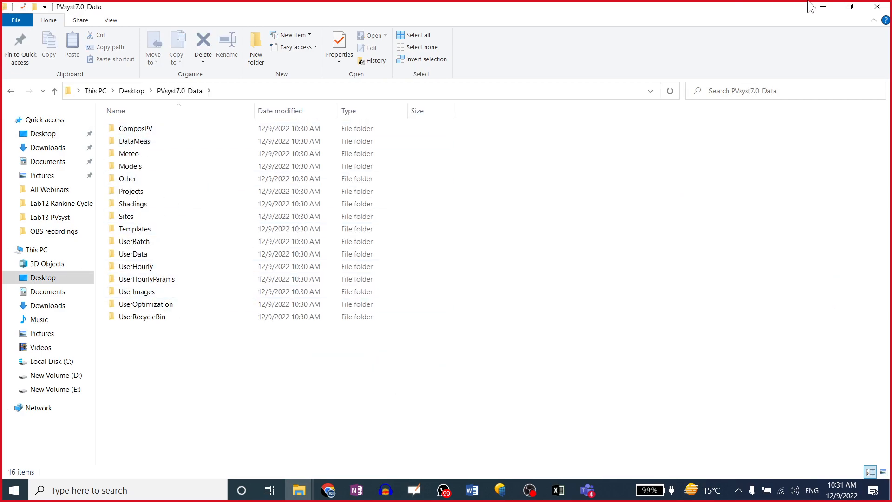
pyautogui.click(878, 7)
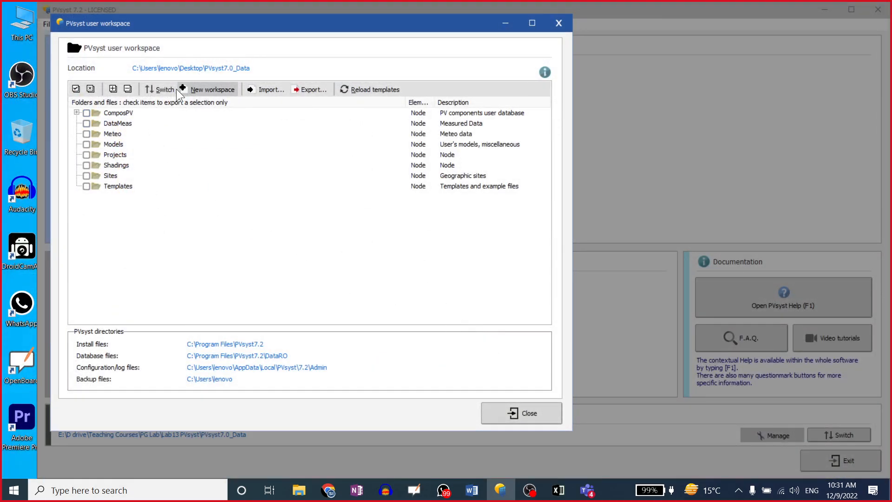
# Check the existing PVsyst7.0_Data folder inside Lab13 PVsyst in File Explorer and minimize the window
pyautogui.click(155, 70)
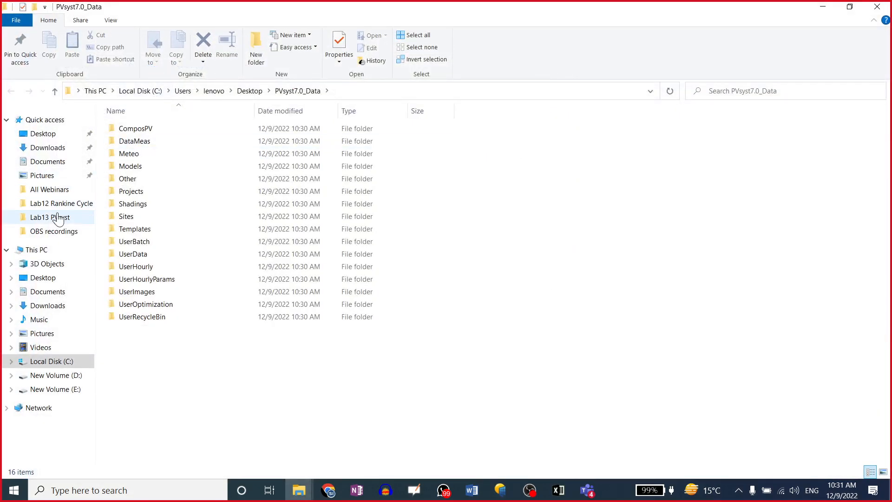
pyautogui.click(58, 217)
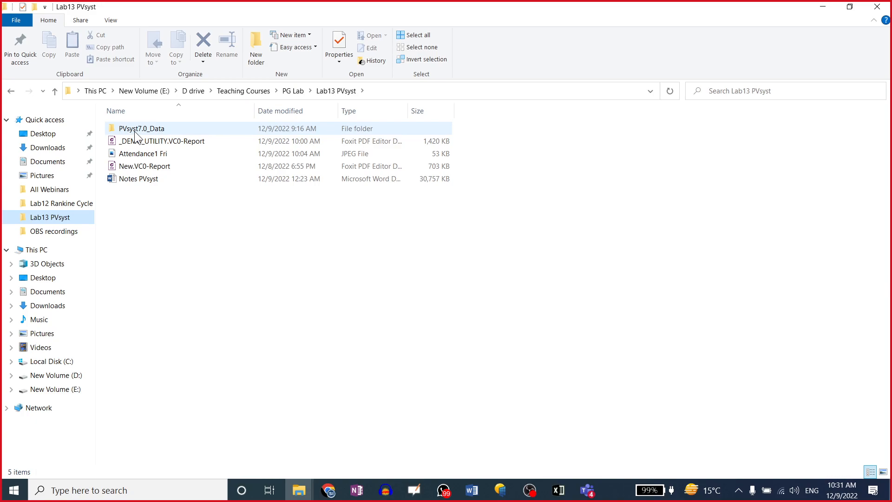
pyautogui.click(818, 8)
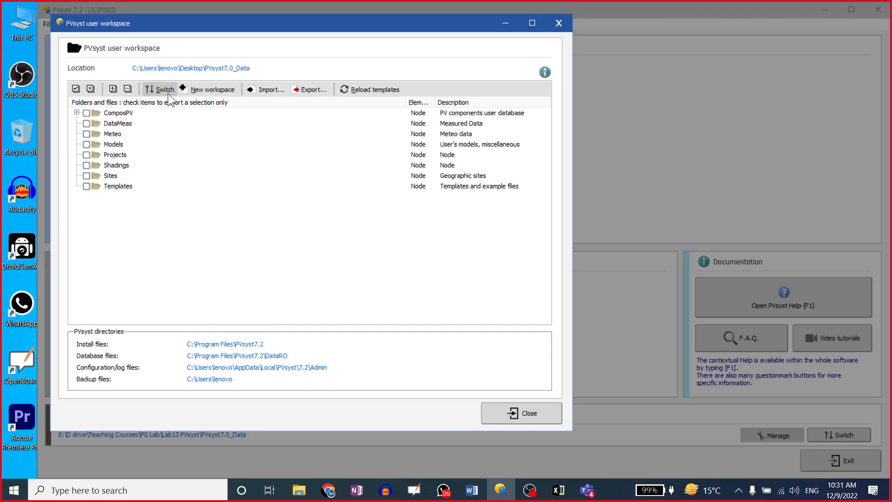
# Try to create a new workspace in the Lab13 PVsyst folder and cancel the directory selection
pyautogui.click(199, 89)
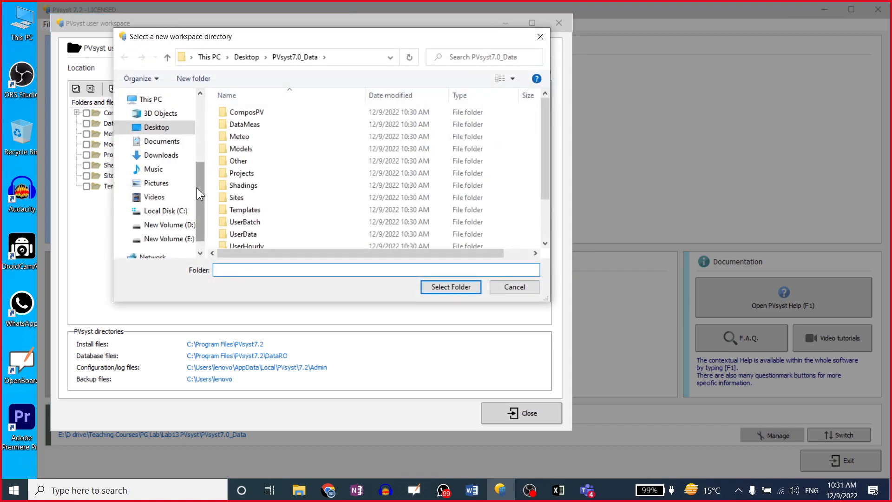
pyautogui.scroll(5, 199, 193)
pyautogui.click(164, 179)
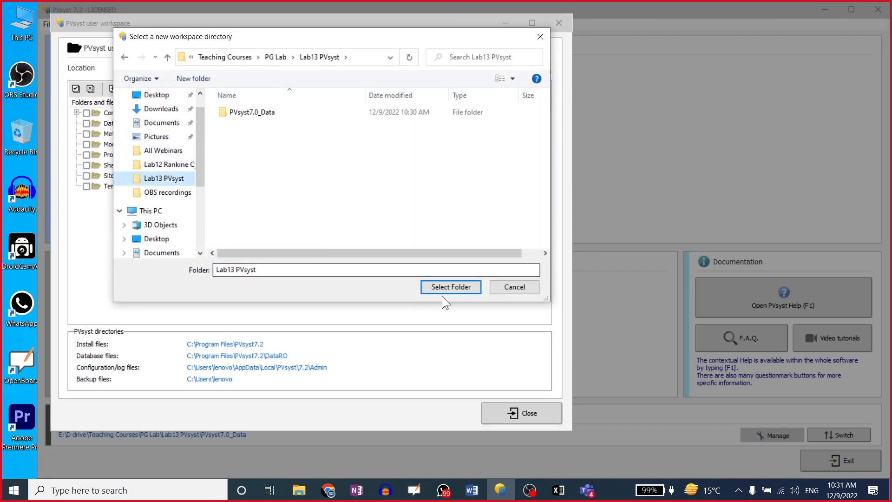
pyautogui.click(453, 287)
pyautogui.moveTo(423, 181); pyautogui.dragTo(361, 179)
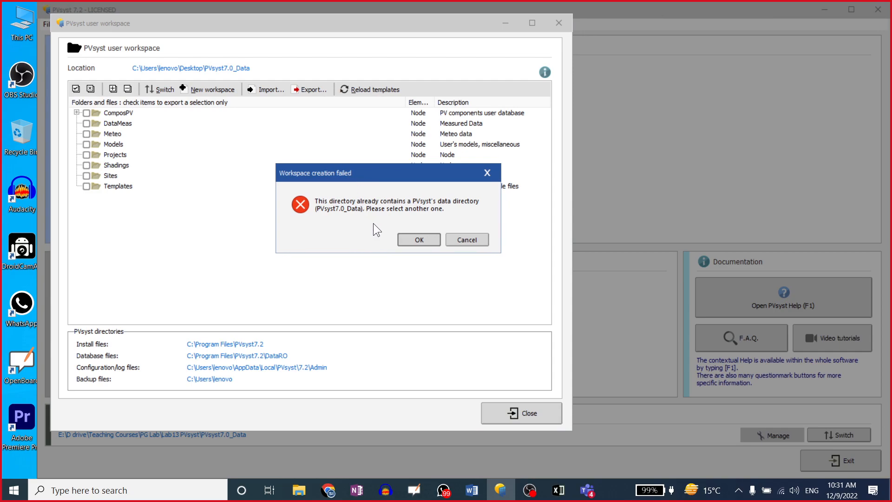
pyautogui.click(417, 240)
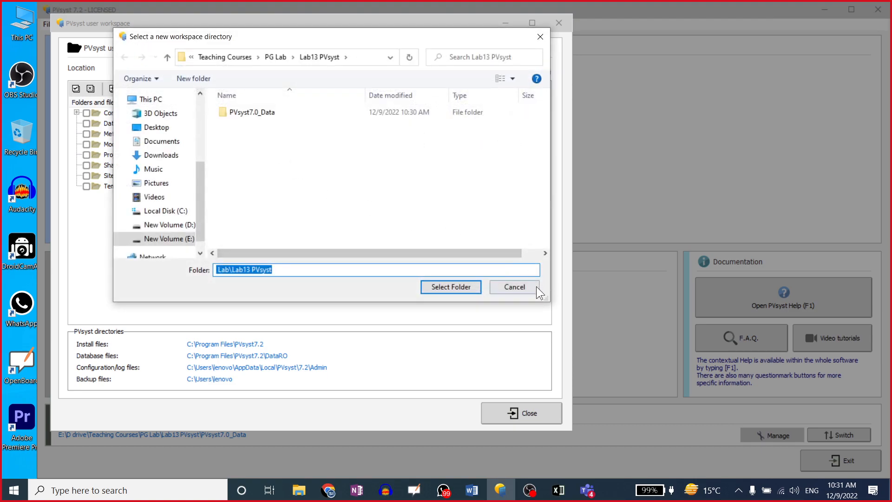
pyautogui.click(535, 286)
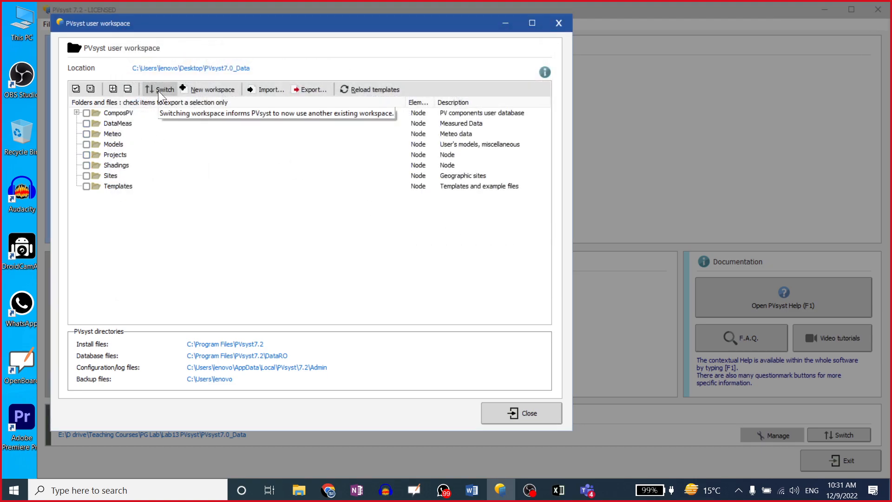
# Close the workspace management and switch the user workspace to the one in the Lab13 PVsyst folder, acknowledging the change
pyautogui.click(529, 414)
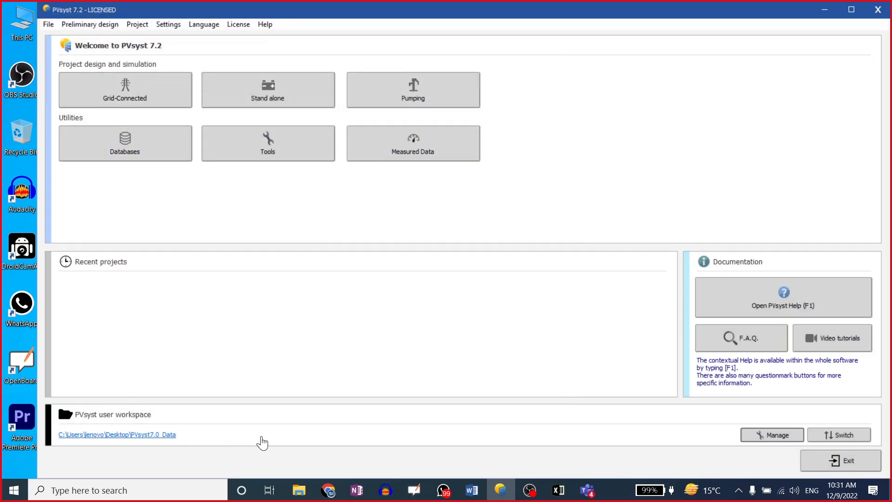
pyautogui.click(765, 436)
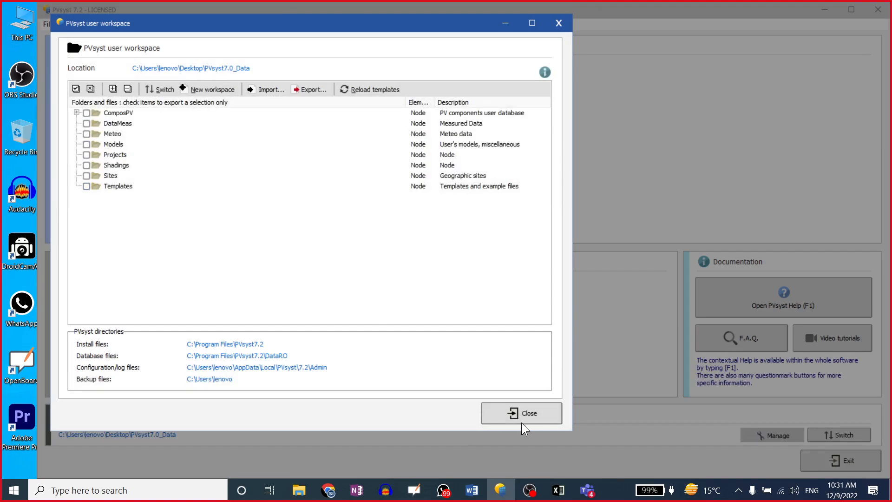
pyautogui.click(522, 412)
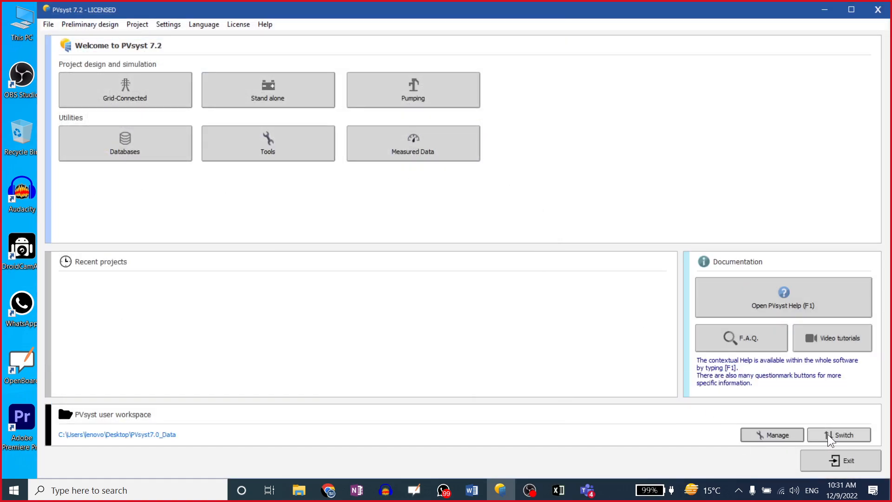
pyautogui.click(814, 434)
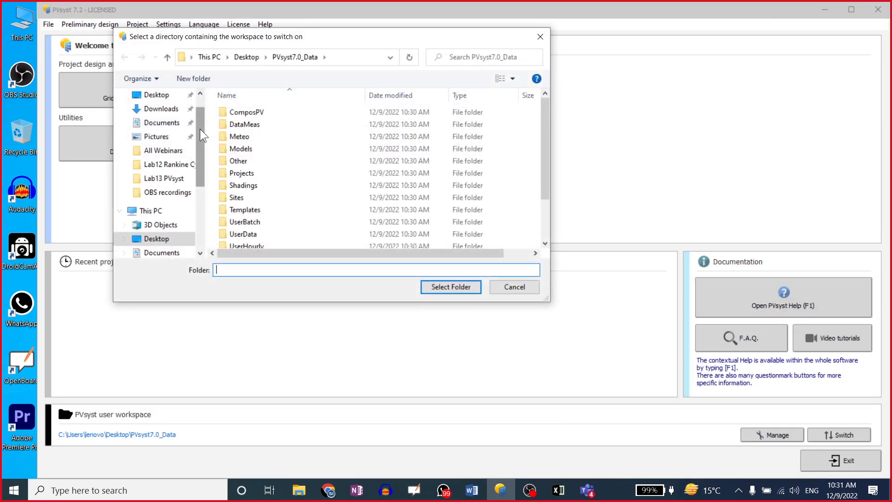
pyautogui.click(175, 178)
pyautogui.click(451, 287)
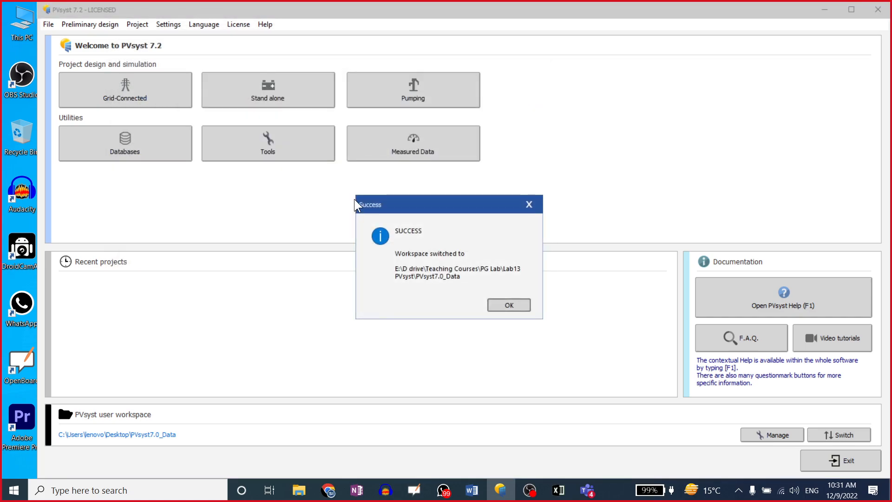
pyautogui.click(508, 305)
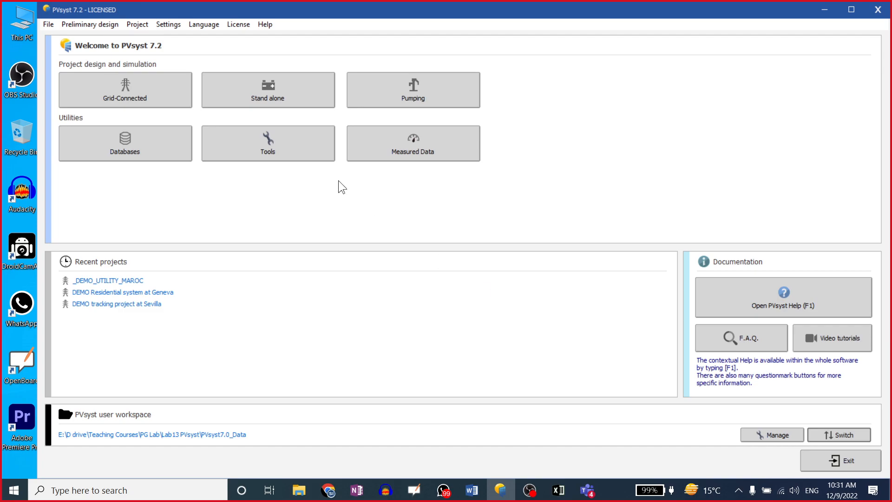
# Check the available new project types, open the stand-alone project design, and load the demo project _DEMO_Dakar_StandAlone.PRJ
pyautogui.click(136, 25)
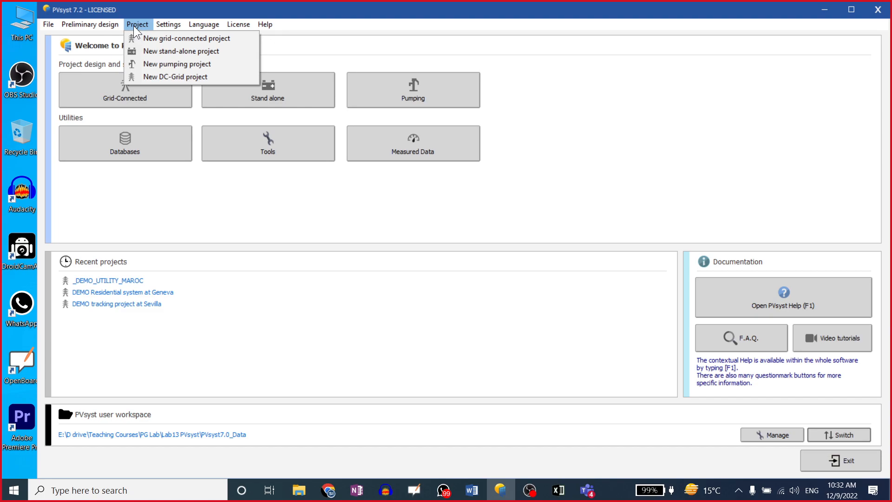
pyautogui.click(149, 191)
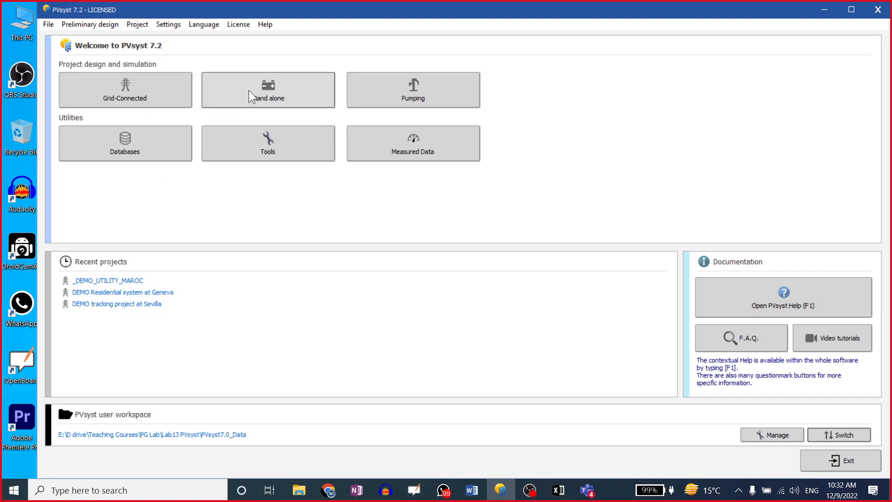
pyautogui.click(264, 95)
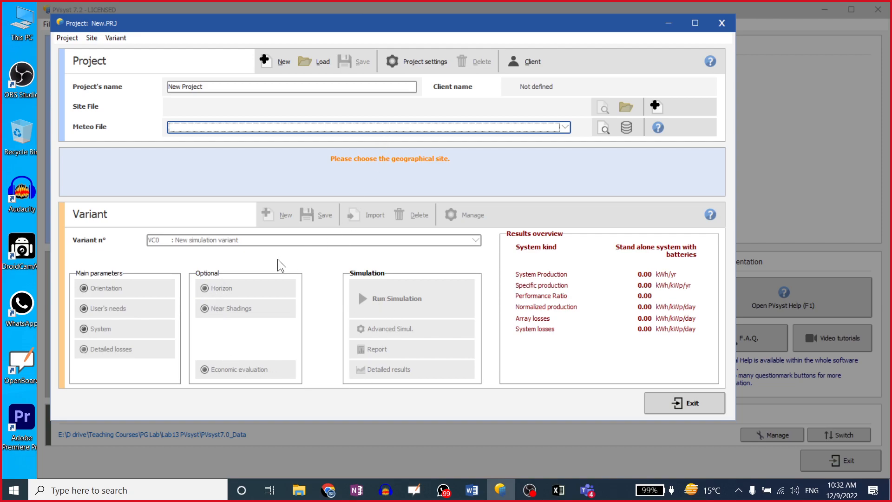
pyautogui.click(302, 62)
pyautogui.click(126, 82)
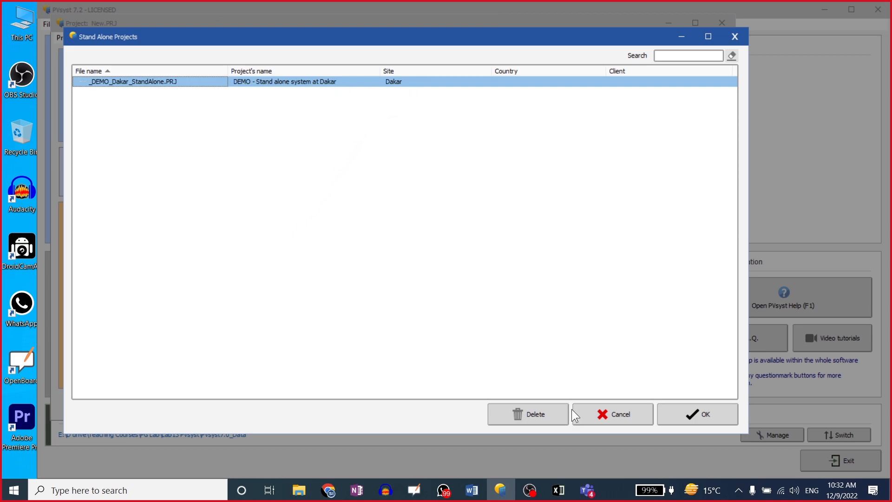
pyautogui.click(662, 418)
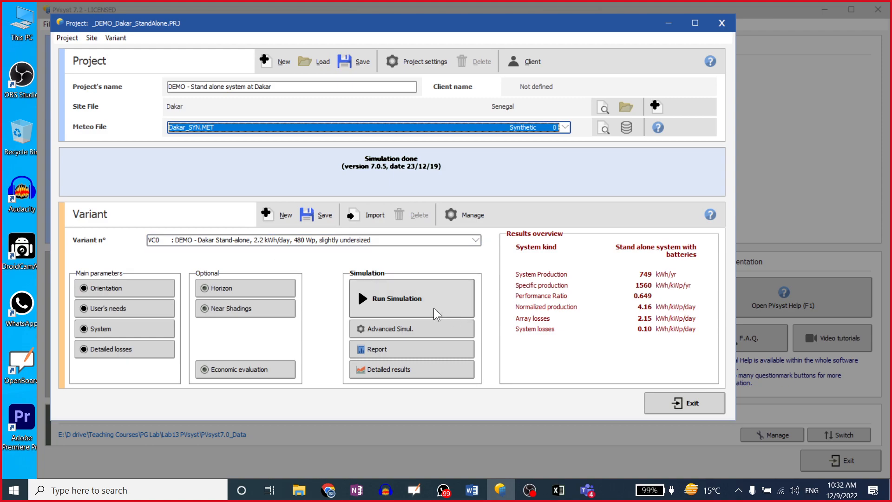
# Examine the simulation variants VC0 to VC3 of the Dakar demo project, comparing their array power and MPPT converter options
pyautogui.click(476, 241)
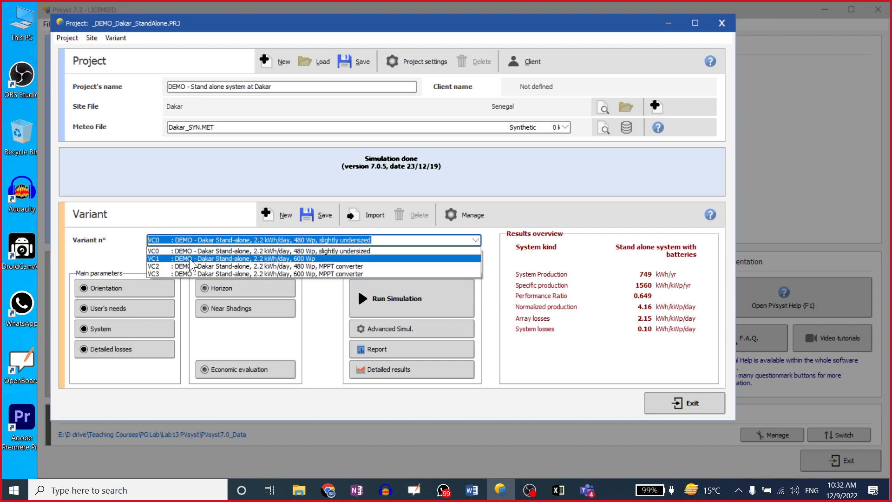
pyautogui.click(105, 253)
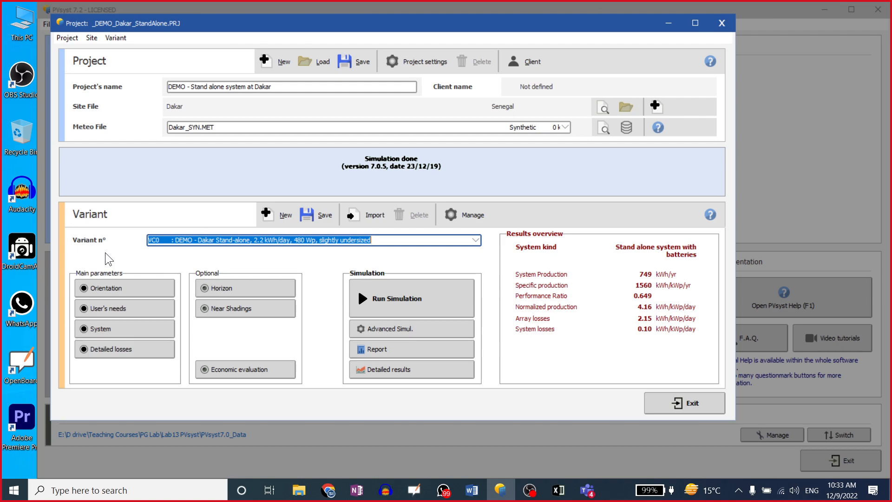
pyautogui.click(476, 240)
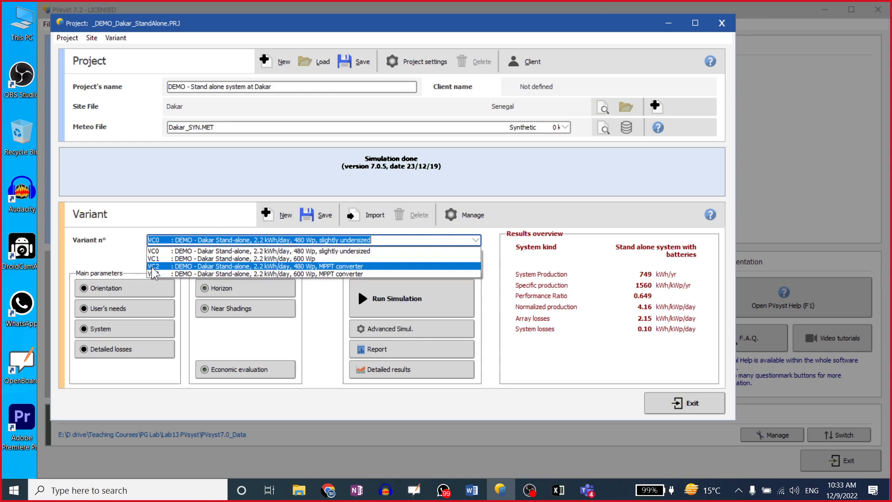
pyautogui.click(126, 252)
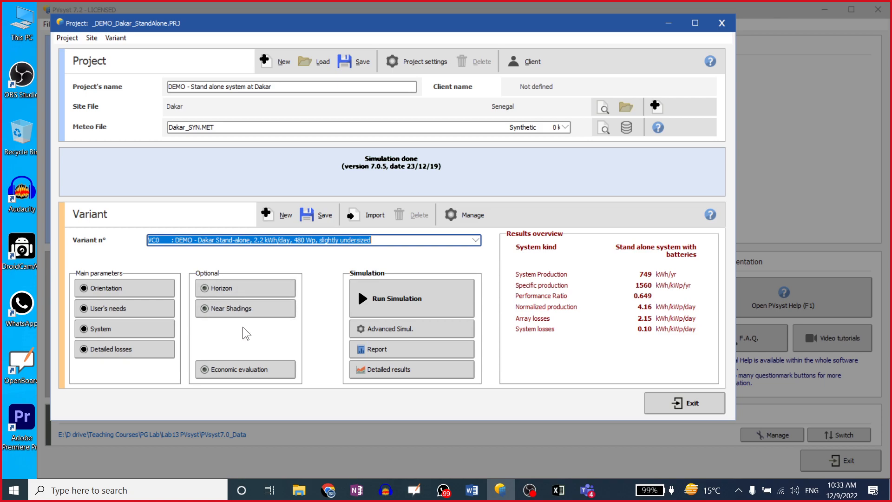
pyautogui.click(477, 239)
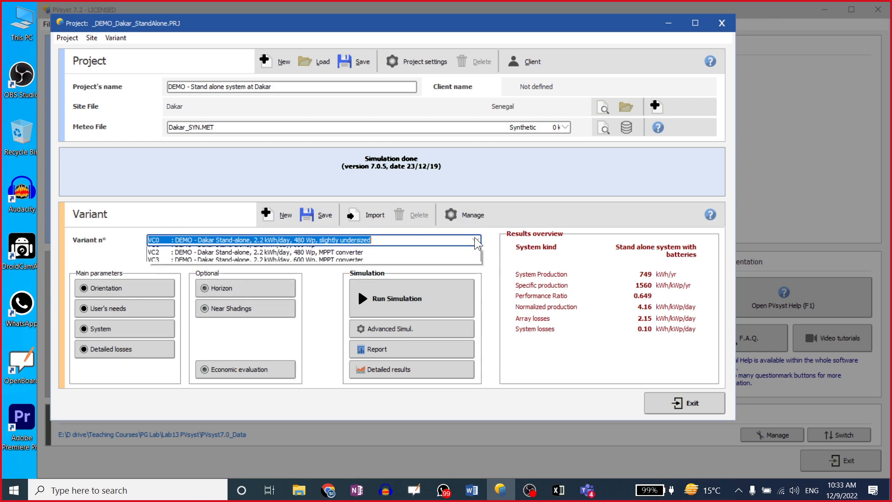
pyautogui.click(464, 237)
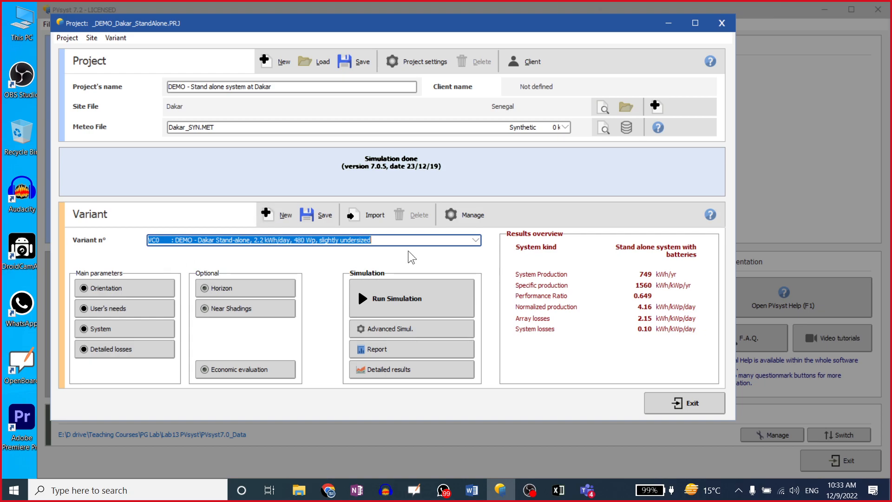
pyautogui.click(479, 243)
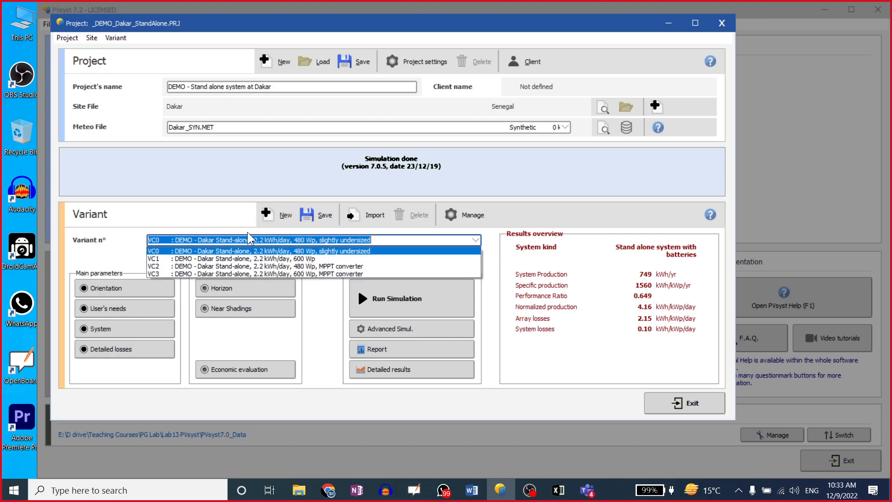
# Create a new simulation variant, start editing its name, and discard it by confirming the switch to VC3
pyautogui.click(267, 218)
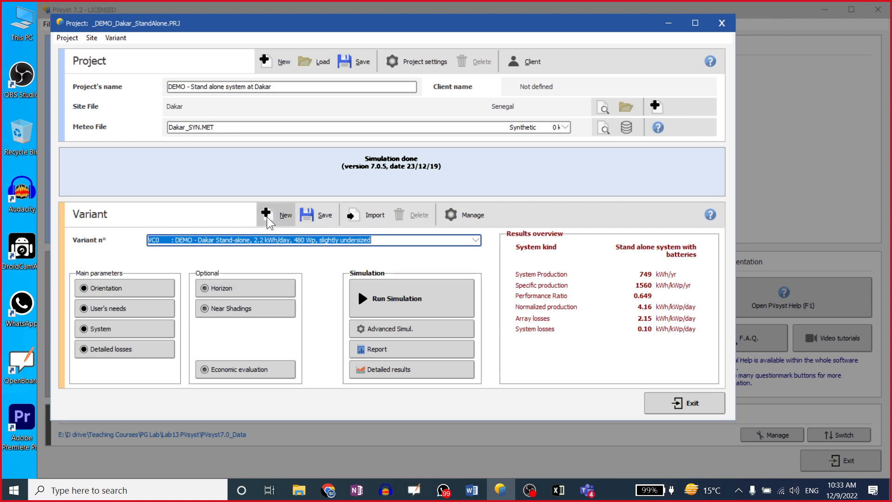
pyautogui.click(268, 222)
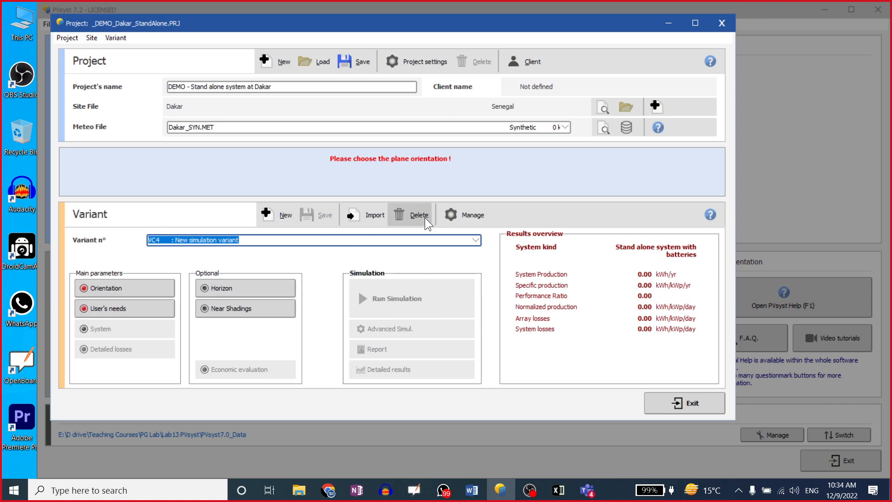
pyautogui.moveTo(239, 240); pyautogui.dragTo(184, 240)
pyautogui.write('dgd')
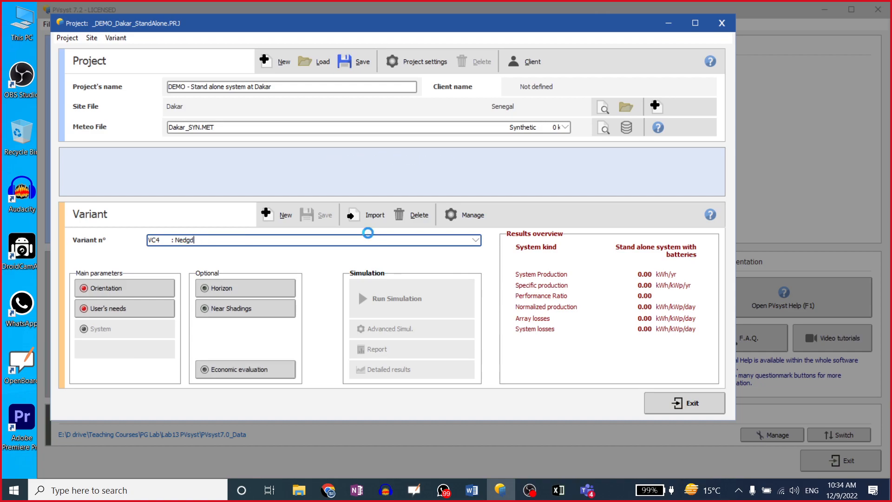
pyautogui.click(371, 222)
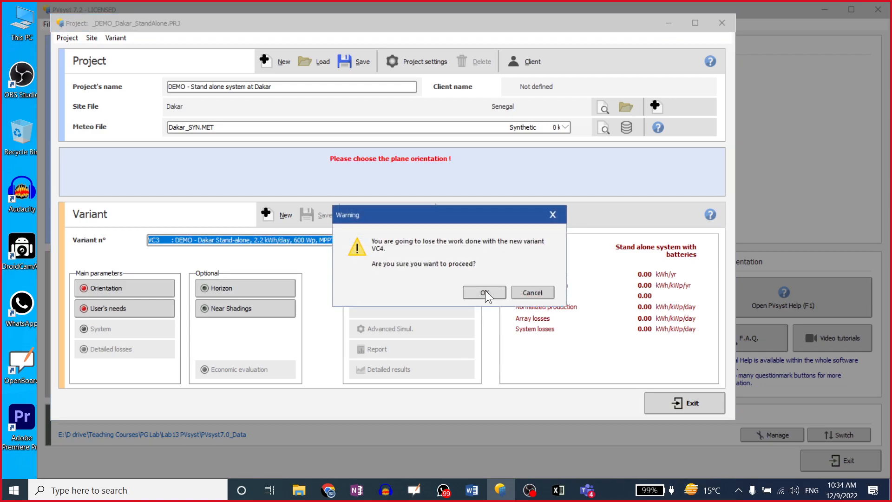
pyautogui.click(485, 292)
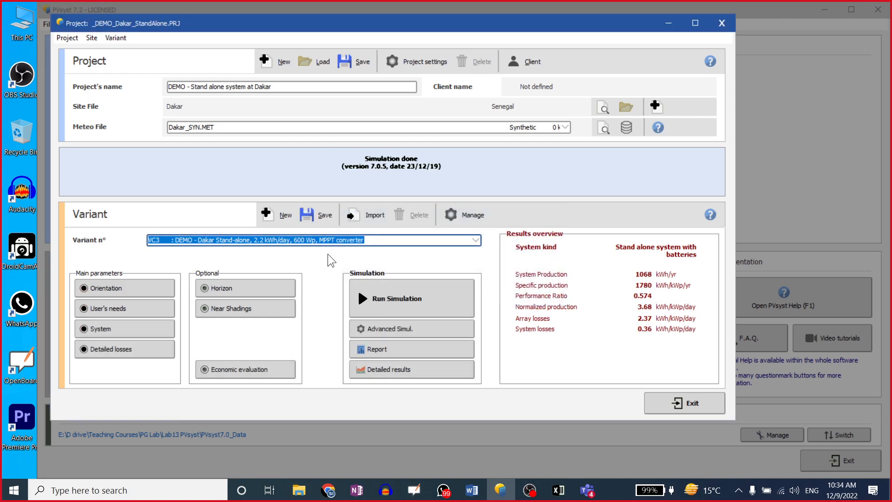
# Review the list of simulation variants VC0 to VC3 and keep the 600 Wp MPPT converter variant selected
pyautogui.click(223, 240)
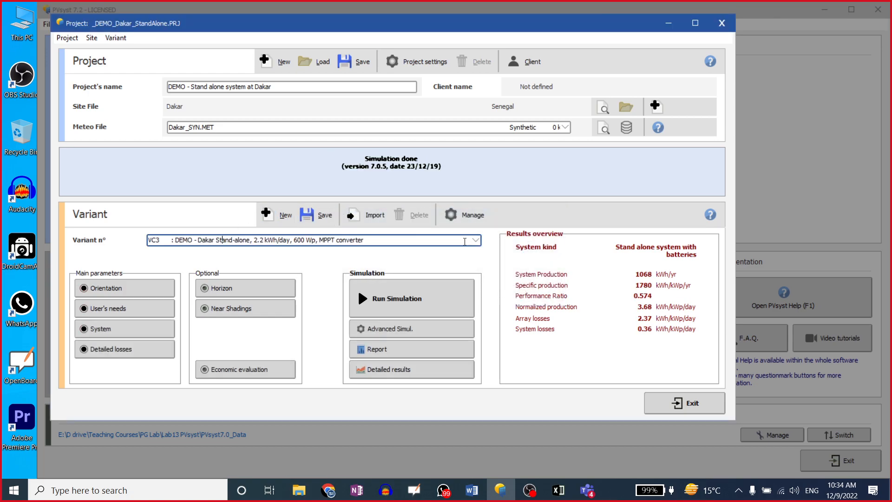
pyautogui.click(475, 241)
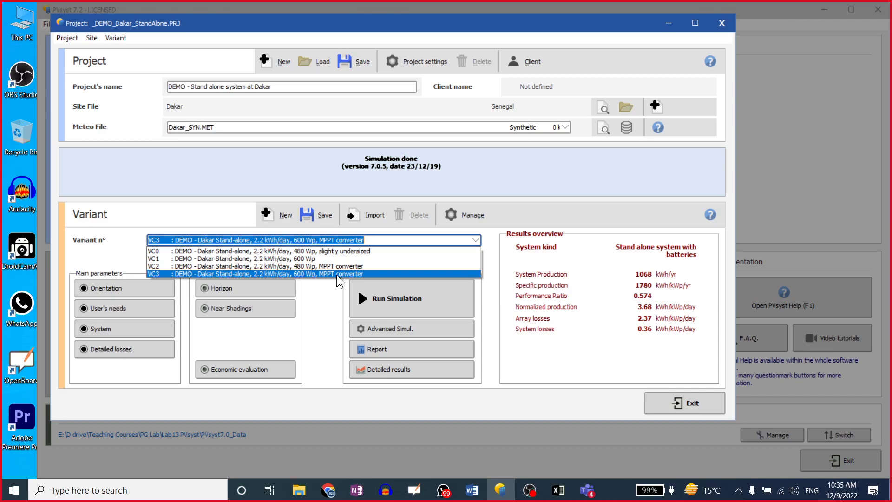
pyautogui.click(128, 216)
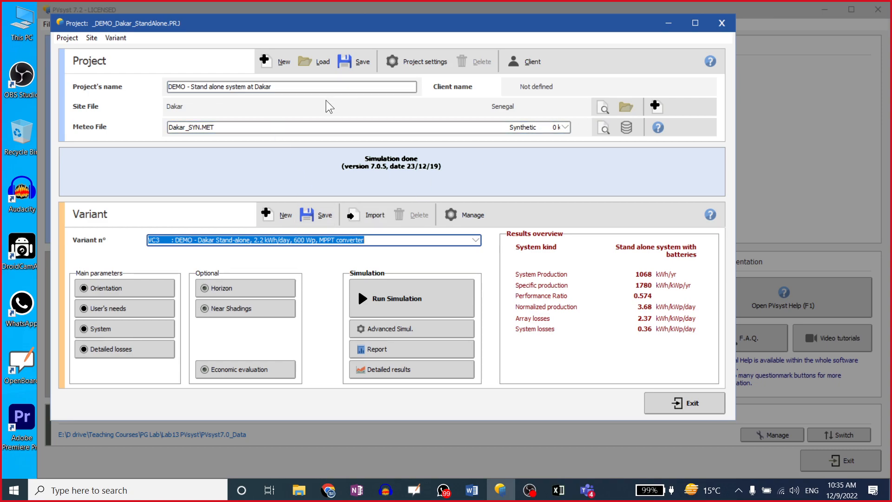
# Copy the word Dakar from the project's name, switch to Chrome, and search Google for it
pyautogui.click(271, 87)
pyautogui.moveTo(268, 88); pyautogui.dragTo(256, 88)
pyautogui.hotkey('ctrl', 'c')
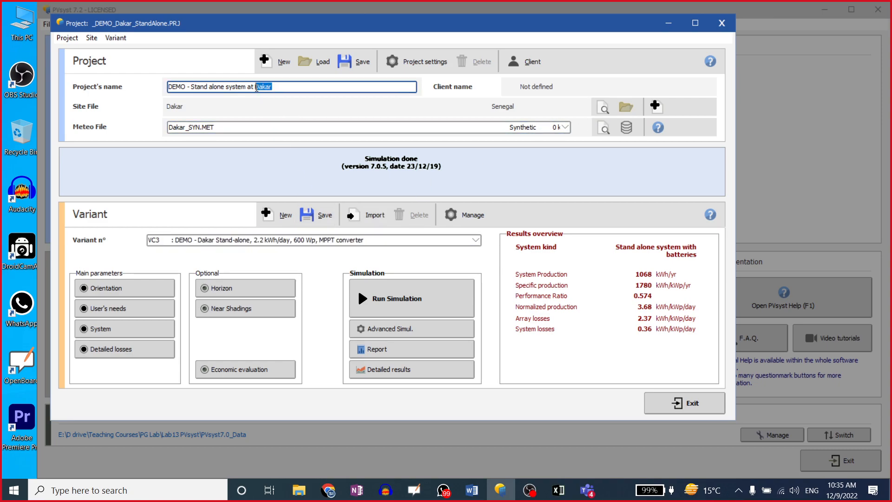
pyautogui.click(298, 490)
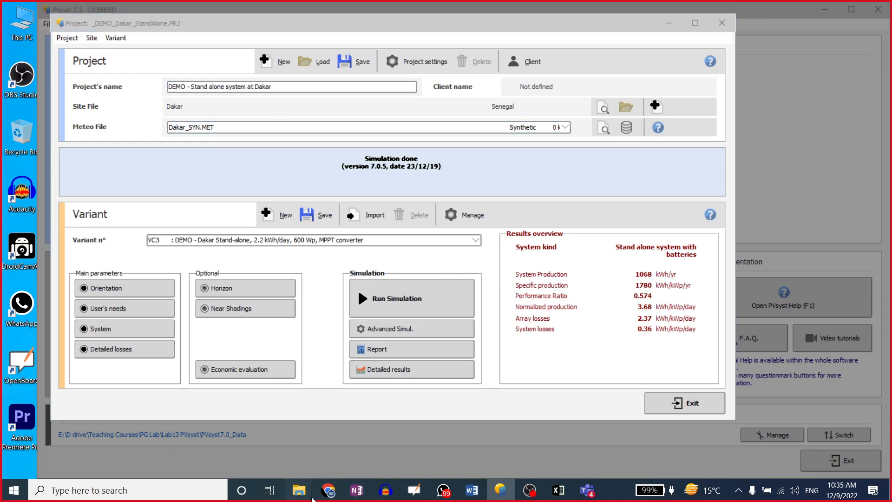
pyautogui.click(328, 491)
pyautogui.moveTo(245, 88); pyautogui.dragTo(114, 90)
pyautogui.hotkey('ctrl', 'v')
pyautogui.press('Return')
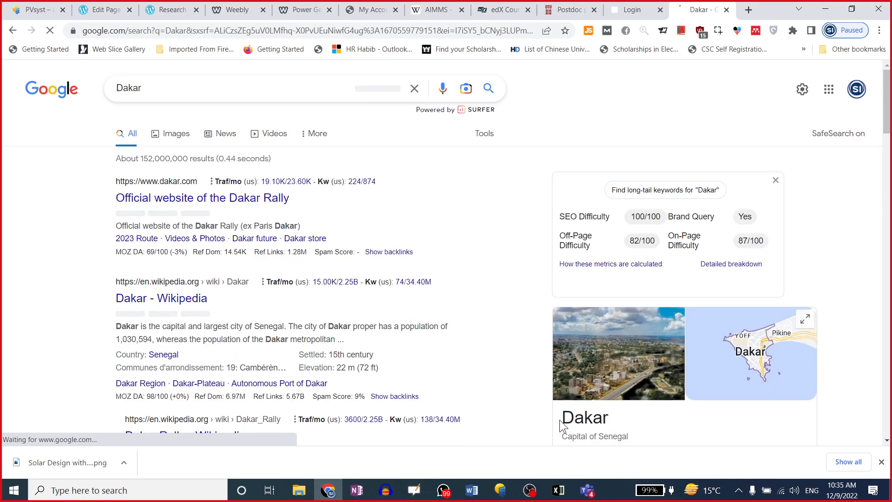
# Examine the Dakar city information, look up the name in WordWeb for its pronunciation, and return to PVsyst
pyautogui.scroll(-8, 559, 333)
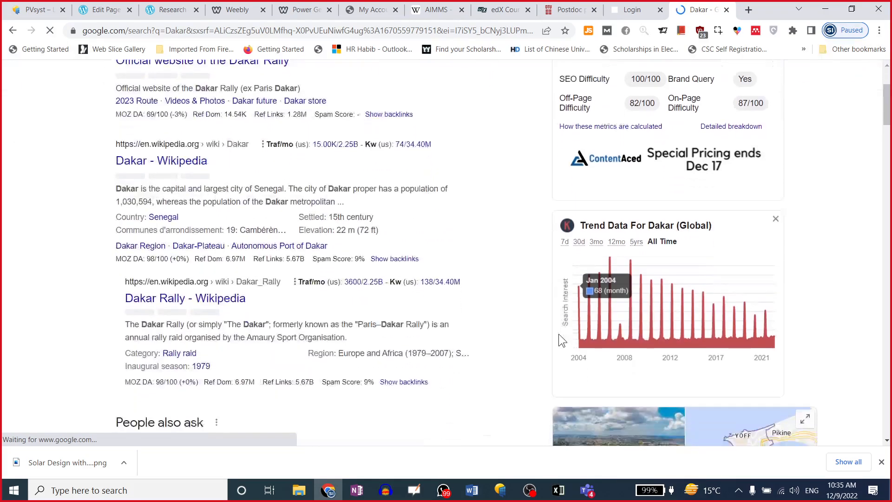
pyautogui.scroll(-1, 560, 333)
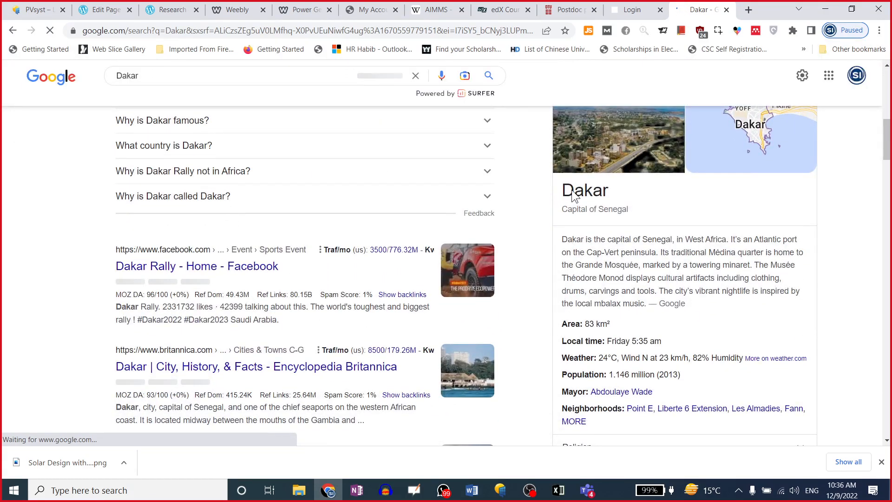
pyautogui.moveTo(562, 190); pyautogui.dragTo(610, 189)
pyautogui.hotkey('ctrl', 'alt', 'w')
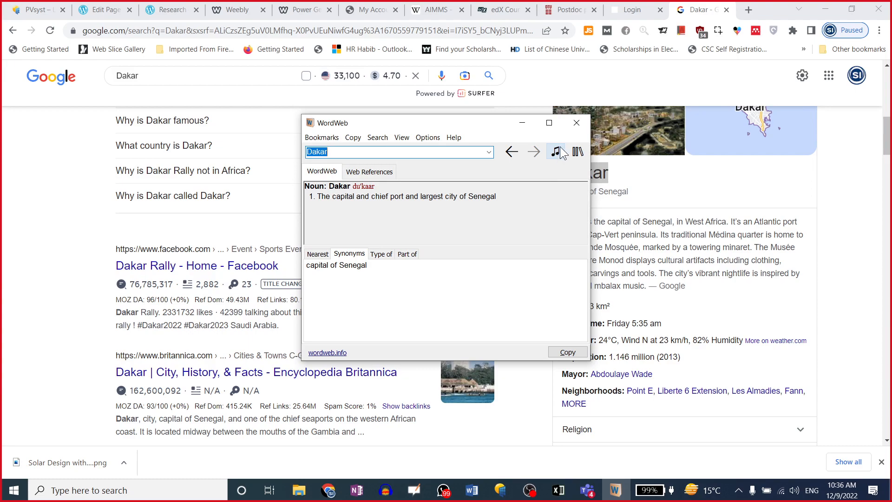
pyautogui.press('Escape')
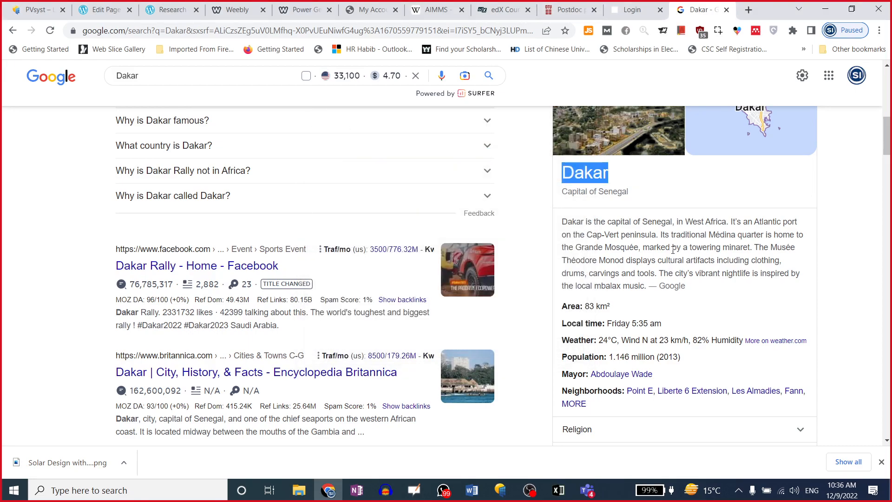
pyautogui.click(830, 10)
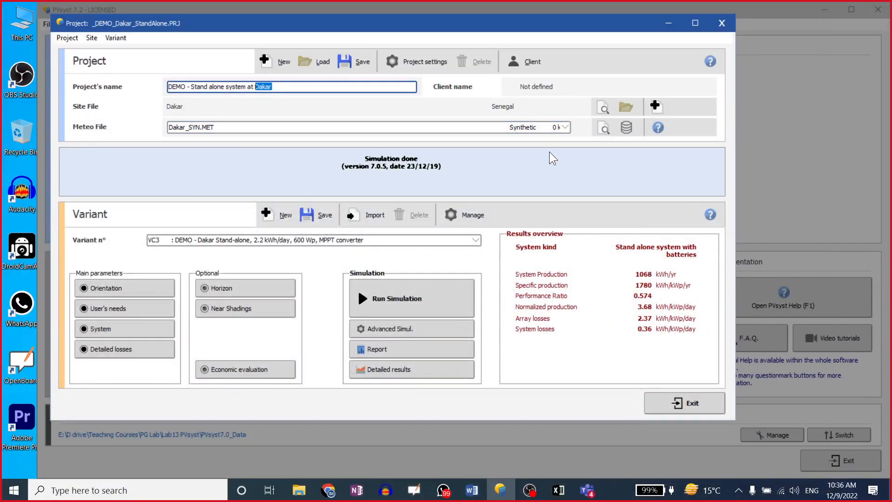
# Inspect the Dakar site's geographical parameters and the details of its Dakar_SYN.MET meteo file, including the available meteo files
pyautogui.click(603, 108)
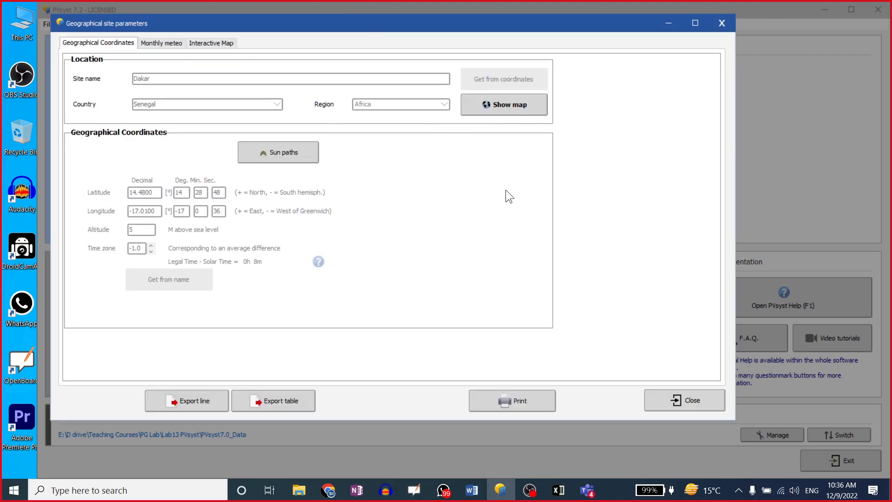
pyautogui.click(671, 396)
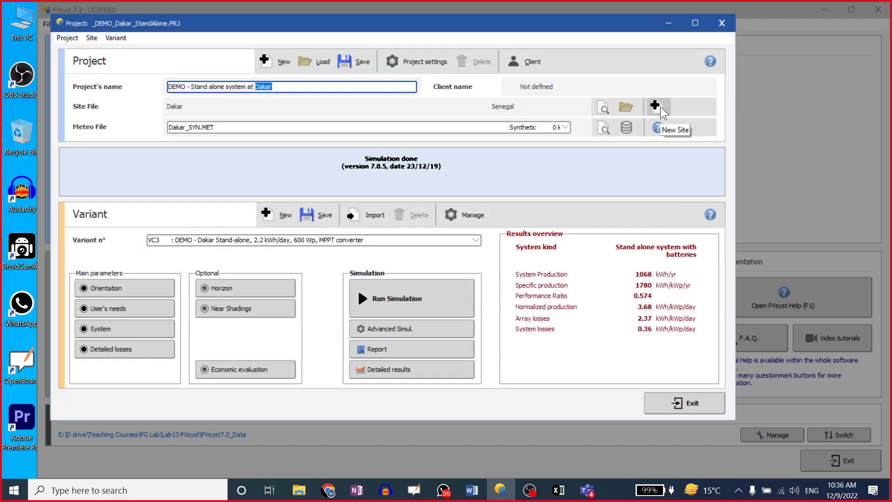
pyautogui.click(267, 131)
pyautogui.click(268, 128)
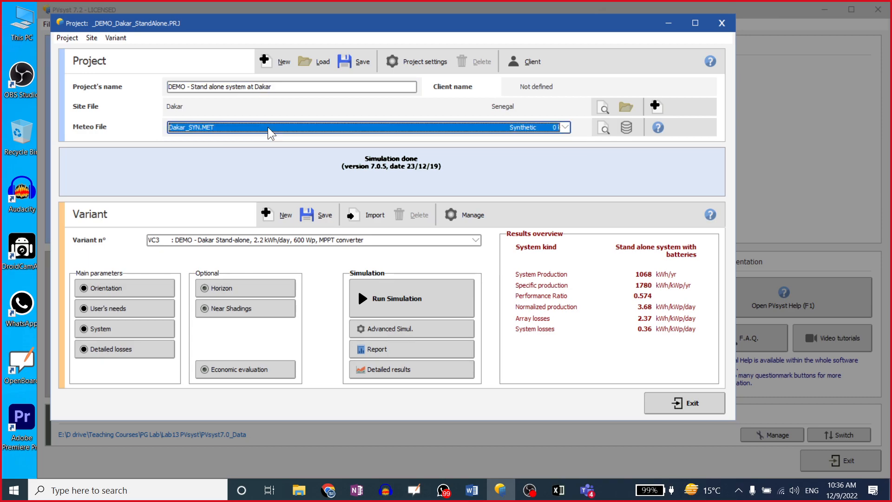
pyautogui.click(600, 129)
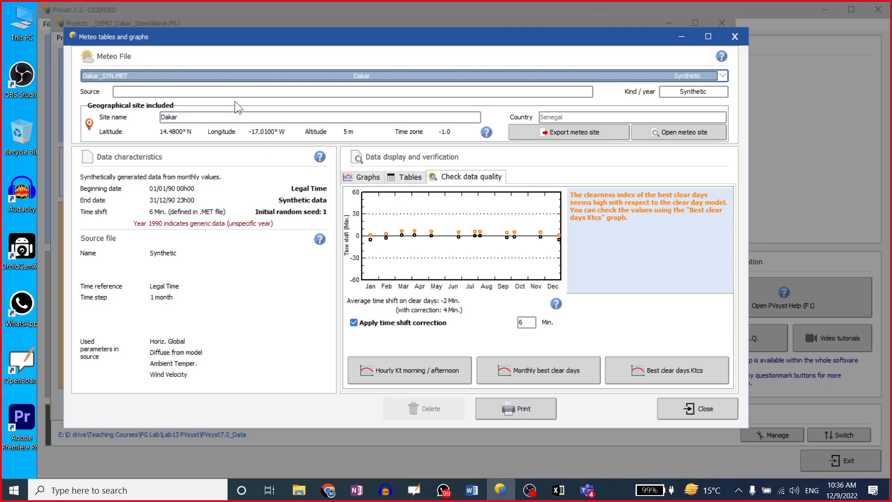
pyautogui.click(292, 73)
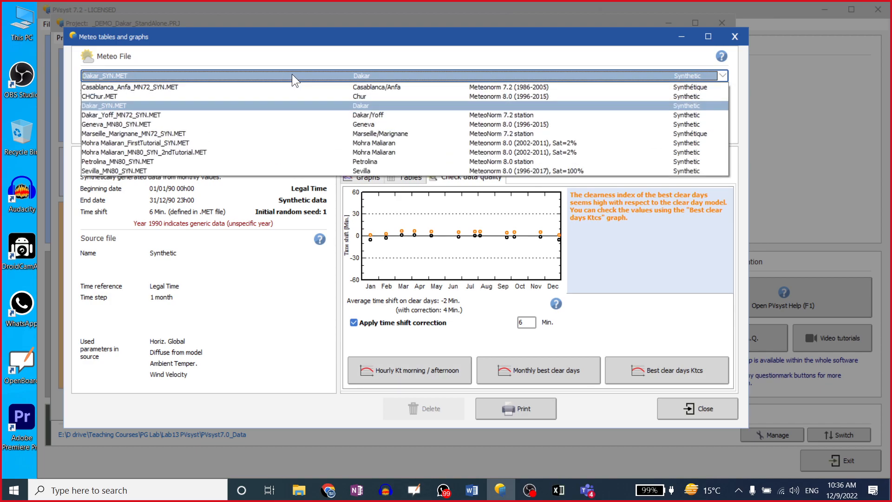
pyautogui.click(292, 73)
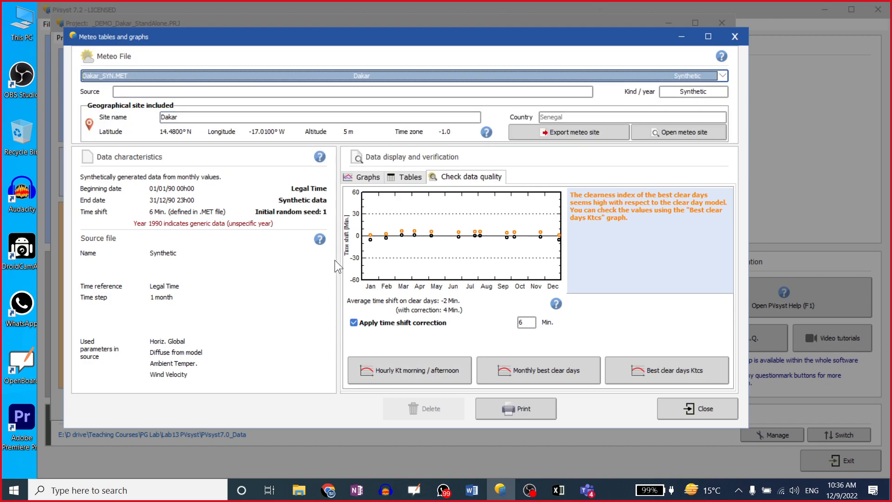
pyautogui.click(684, 412)
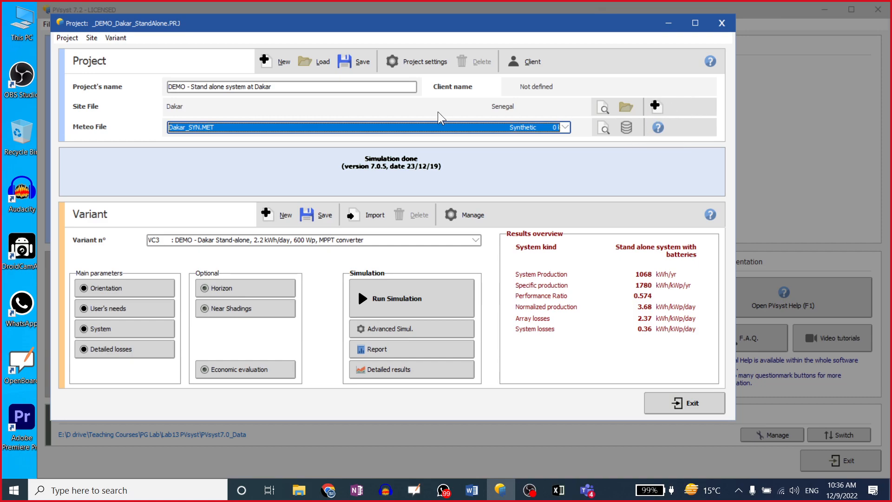
# Start a new site for the project, search Google in Chrome for "uet taxila longitude and latitude", and copy the coordinates
pyautogui.click(657, 111)
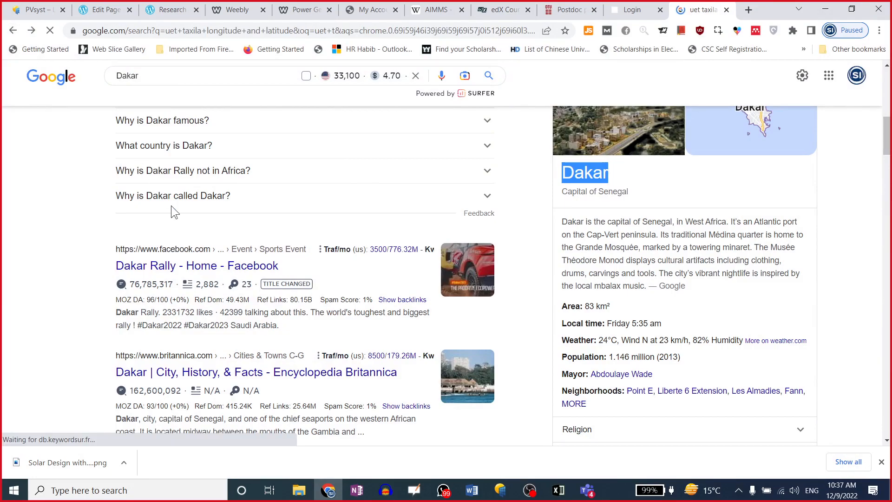
pyautogui.scroll(8, 171, 205)
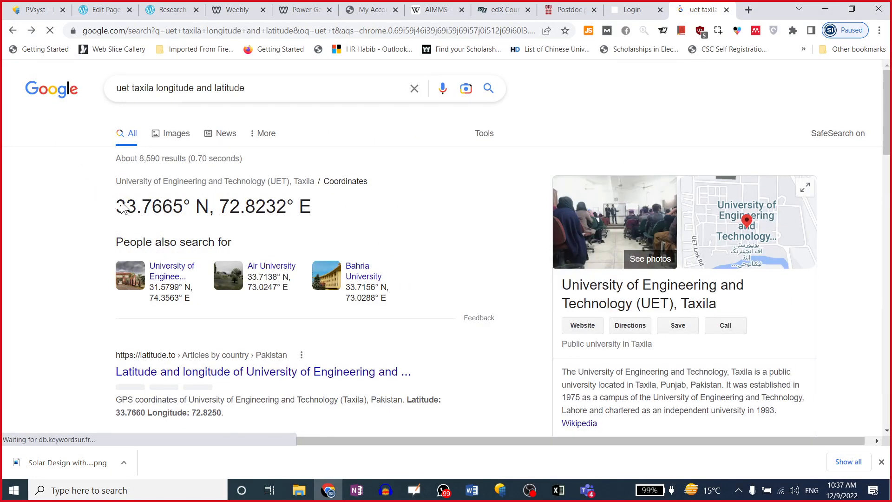
pyautogui.moveTo(118, 207); pyautogui.dragTo(314, 211)
pyautogui.hotkey('ctrl', 'c')
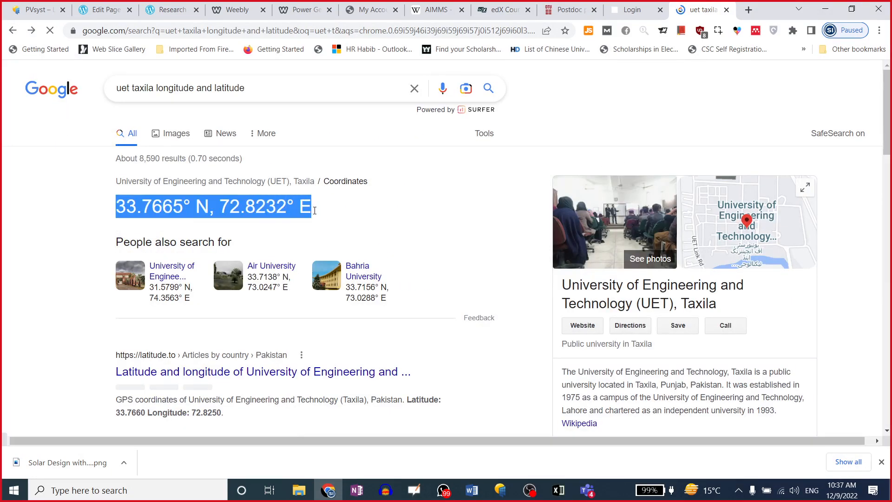
# Switch to PVsyst, locate 33.7665° N, 72.8232° E on the new site's interactive map, and check the UET Taxila campus around it
pyautogui.click(500, 491)
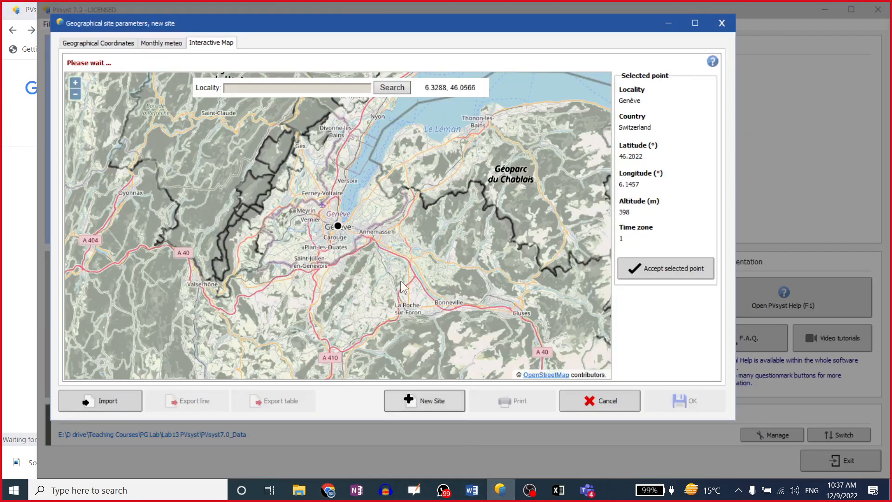
pyautogui.hotkey('ctrl', 'v')
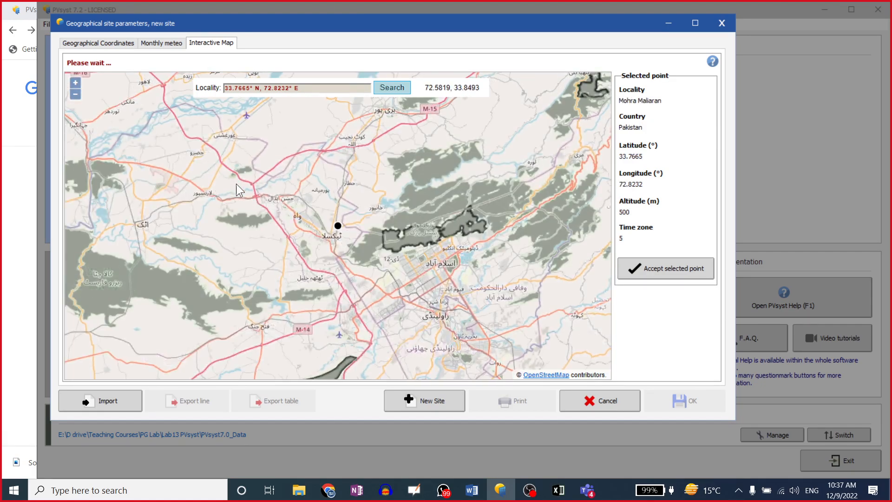
pyautogui.scroll(3, 334, 223)
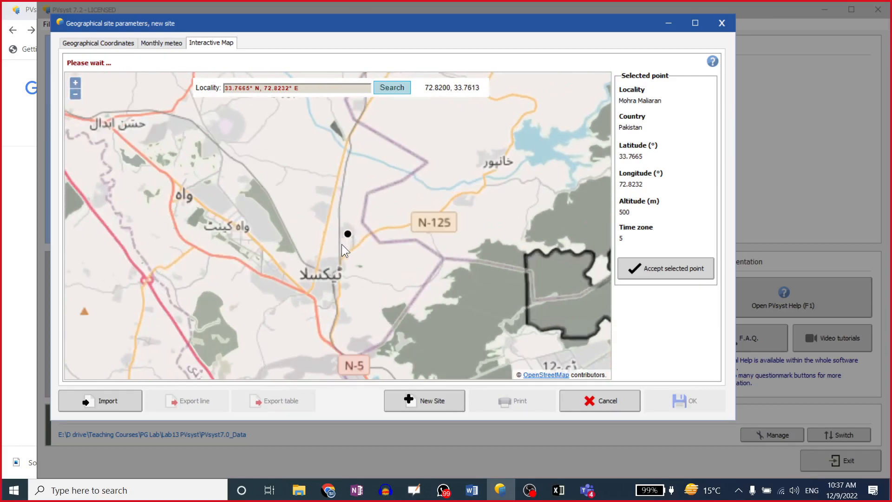
pyautogui.scroll(4, 349, 234)
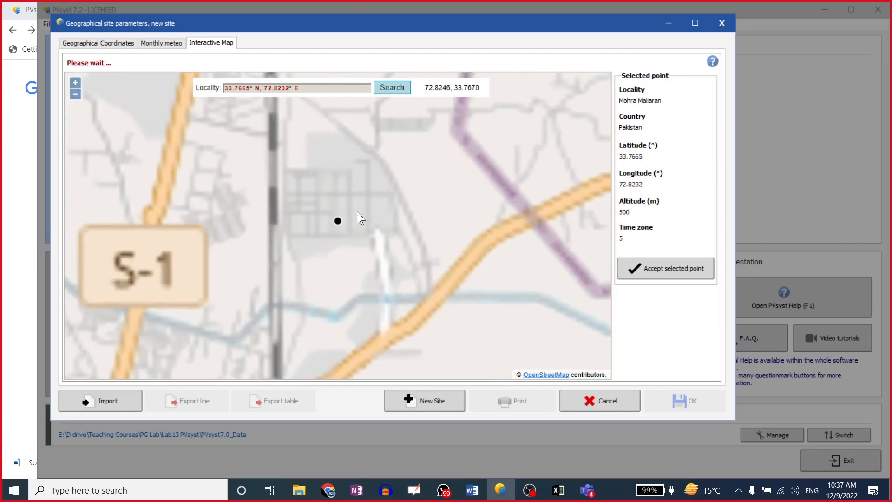
pyautogui.scroll(1, 345, 226)
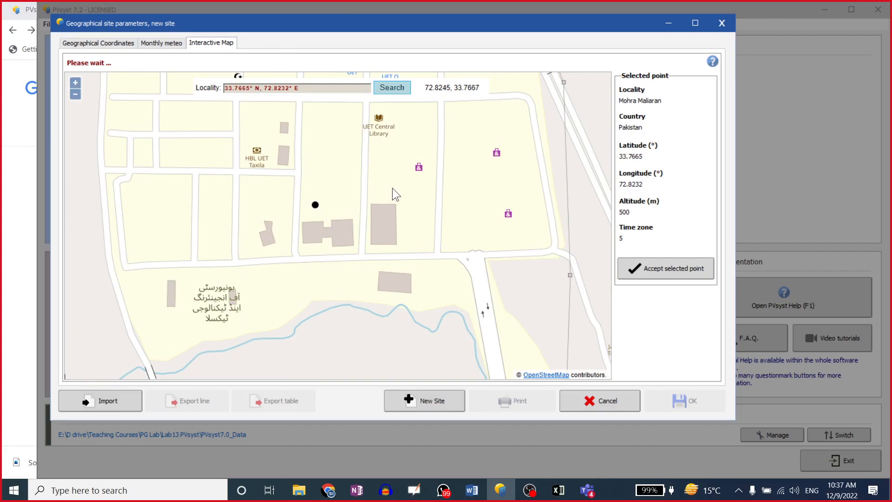
pyautogui.scroll(1, 372, 131)
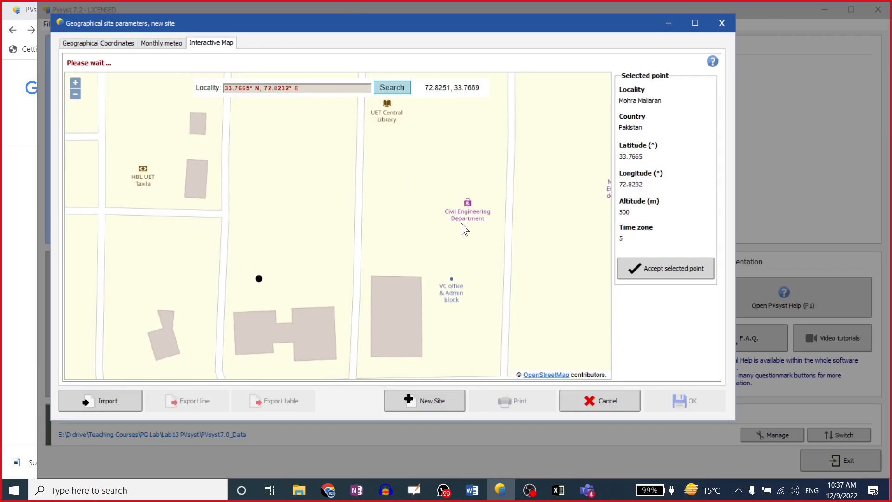
pyautogui.moveTo(377, 227); pyautogui.dragTo(328, 227)
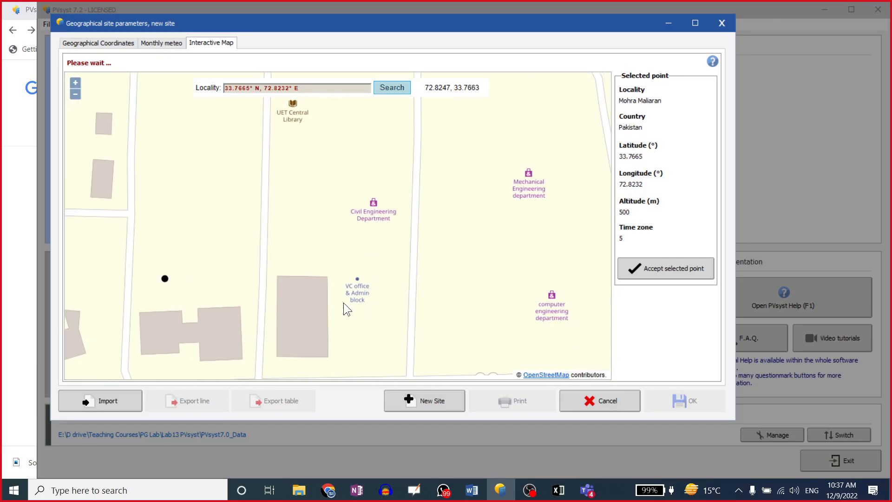
pyautogui.moveTo(330, 207); pyautogui.dragTo(426, 323)
pyautogui.moveTo(418, 148); pyautogui.dragTo(471, 174)
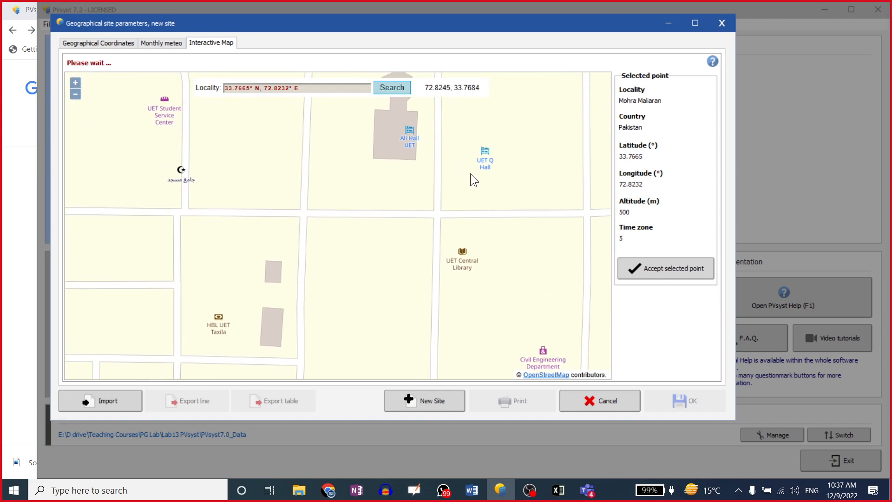
# Accept the map point at 33.7665, 72.8232 as the new site and view its sun paths diagram
pyautogui.moveTo(391, 291); pyautogui.dragTo(387, 181)
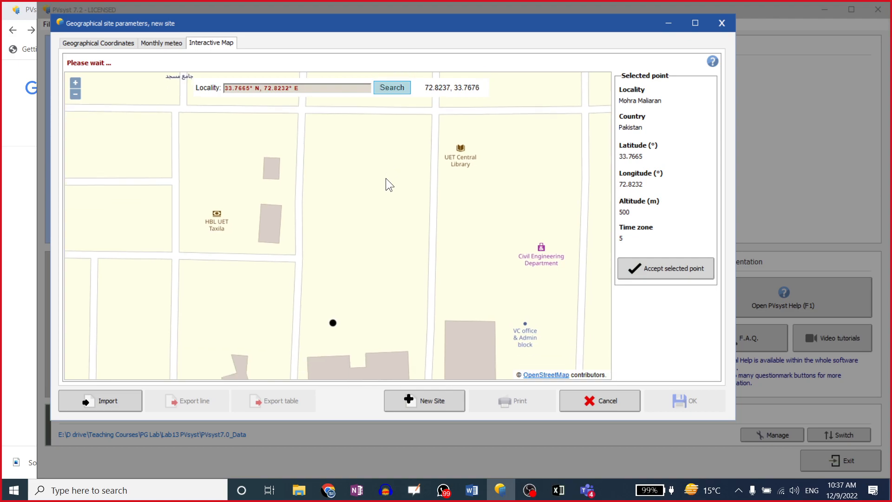
pyautogui.moveTo(359, 290); pyautogui.dragTo(342, 220)
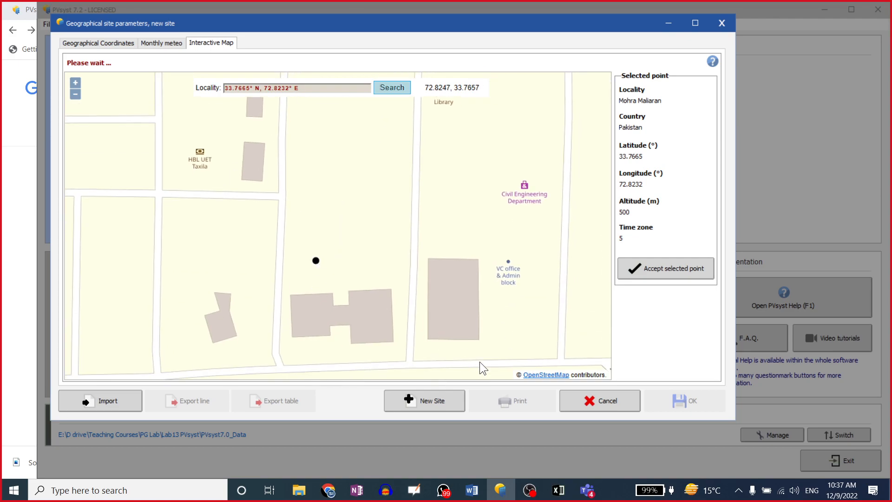
pyautogui.click(673, 265)
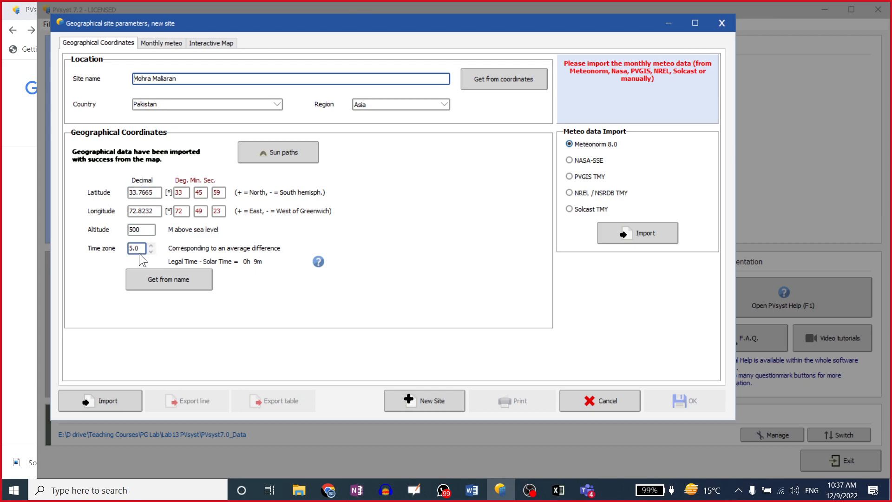
pyautogui.click(278, 153)
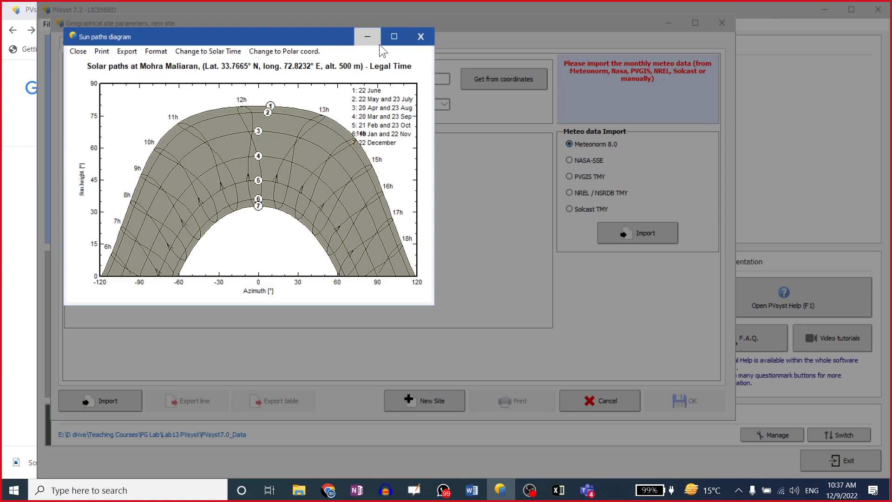
pyautogui.click(421, 37)
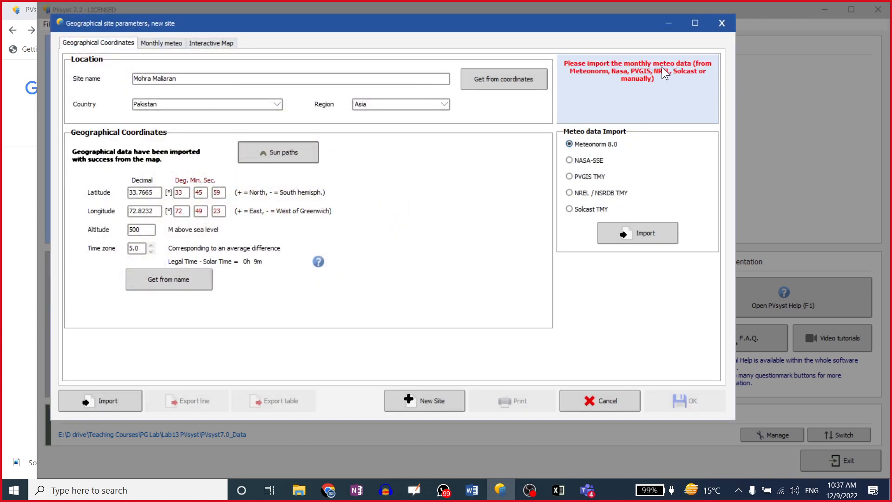
# Import the site's monthly meteo data from Meteonorm 8.0 and display irradiation in kWh/m²/day
pyautogui.click(615, 240)
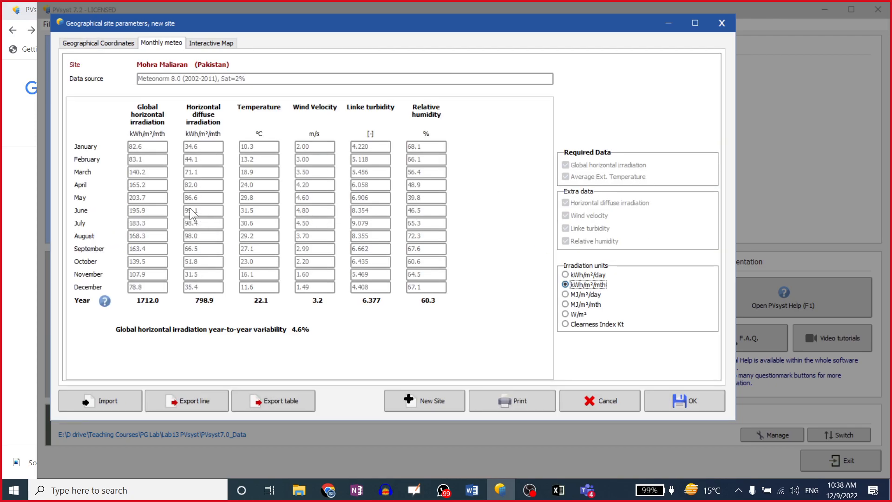
pyautogui.click(566, 276)
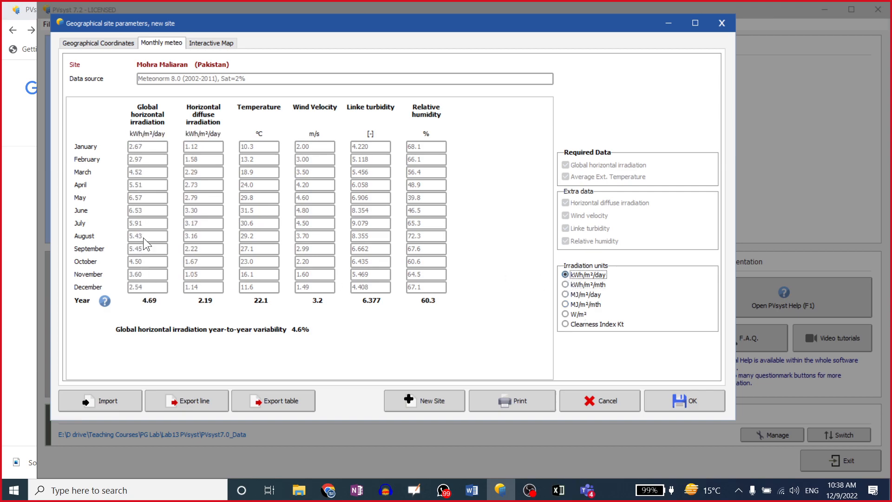
# Save the geographical site file as Mohra Maliaran_MN80_2ndMohra
pyautogui.click(669, 399)
pyautogui.click(157, 122)
pyautogui.write('_2nd')
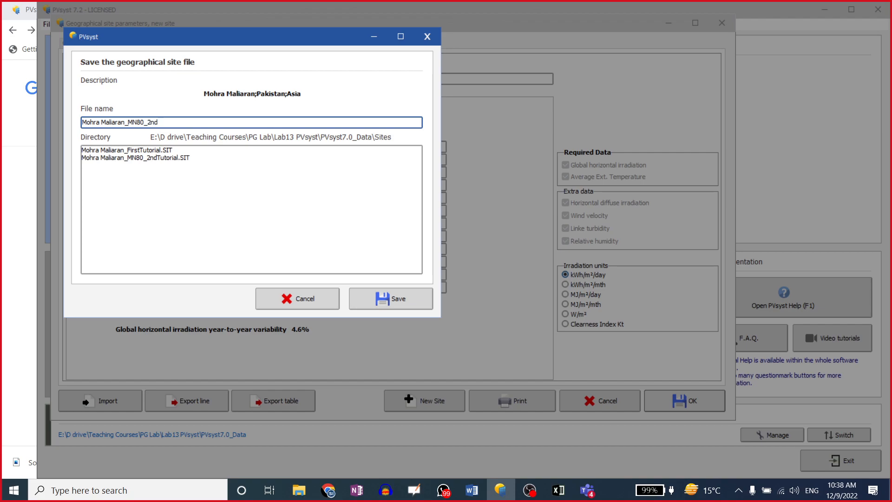
pyautogui.write('Mohra')
pyautogui.click(396, 302)
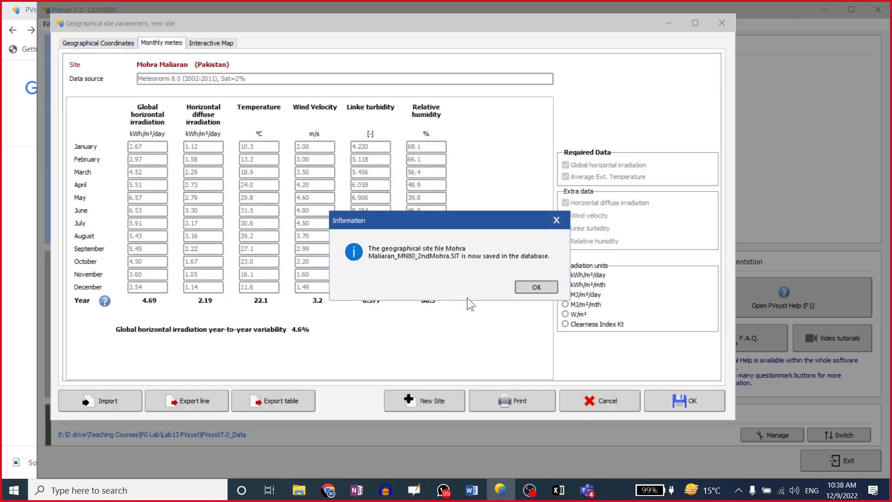
pyautogui.click(553, 285)
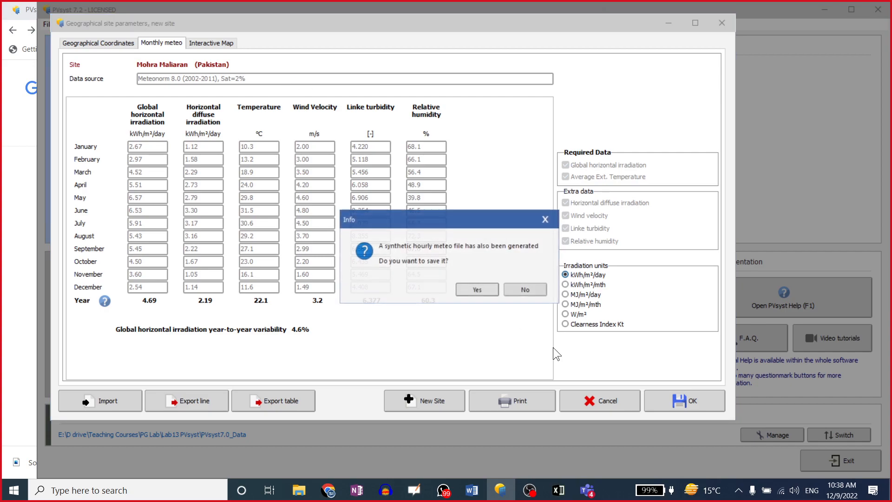
# Save the generated synthetic hourly meteo file as Mohra Maliaran_MN80_SYN_2ndMohra
pyautogui.click(477, 290)
pyautogui.click(215, 123)
pyautogui.write('_2ndMohra')
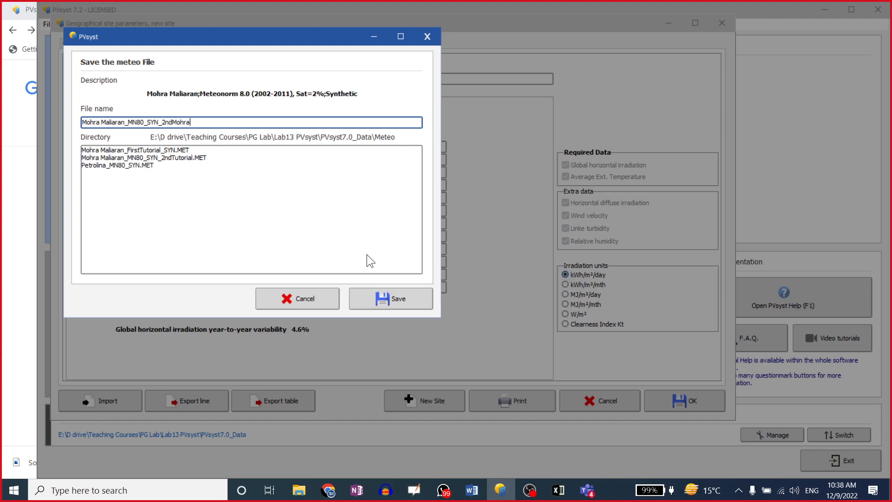
pyautogui.click(379, 297)
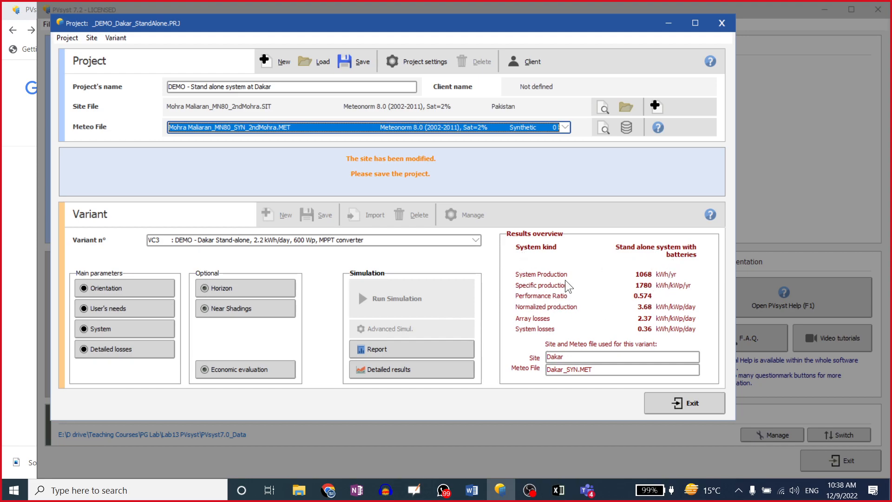
# Save the project as _DEMO_Dakar_StandAlone_UETT with the description "DEMO - Stand alone system at UETT", copying all its variants
pyautogui.doubleClick(558, 357)
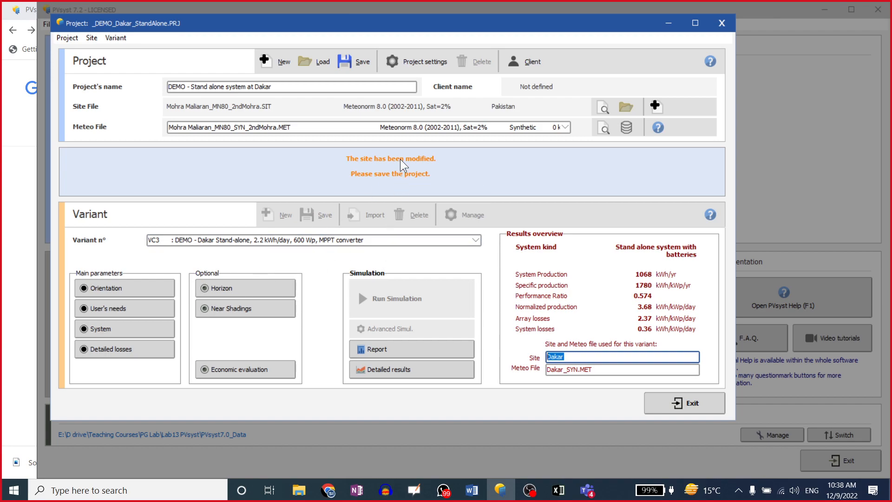
pyautogui.click(355, 59)
pyautogui.click(193, 93)
pyautogui.doubleClick(176, 94)
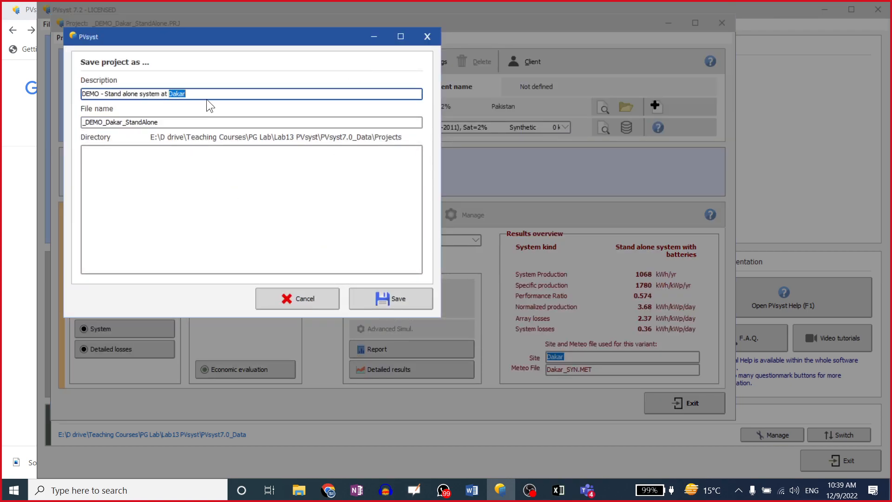
pyautogui.write('UETT')
pyautogui.click(163, 121)
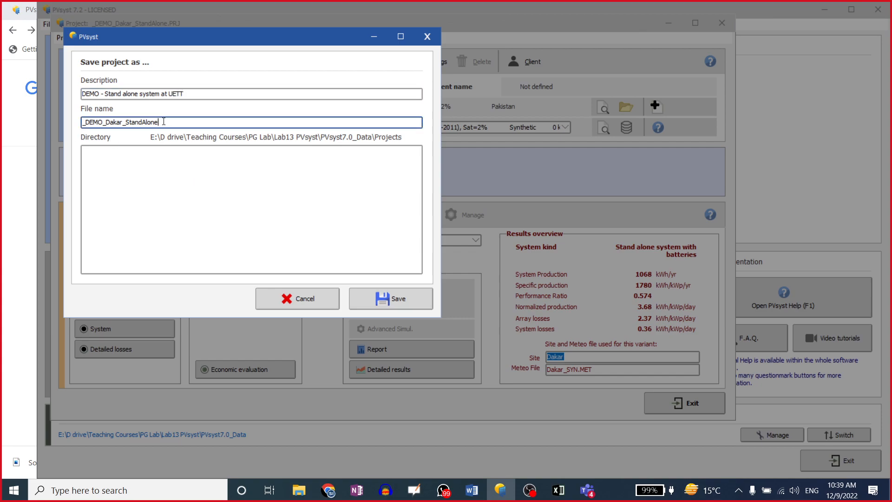
pyautogui.write('_UETT')
pyautogui.click(382, 296)
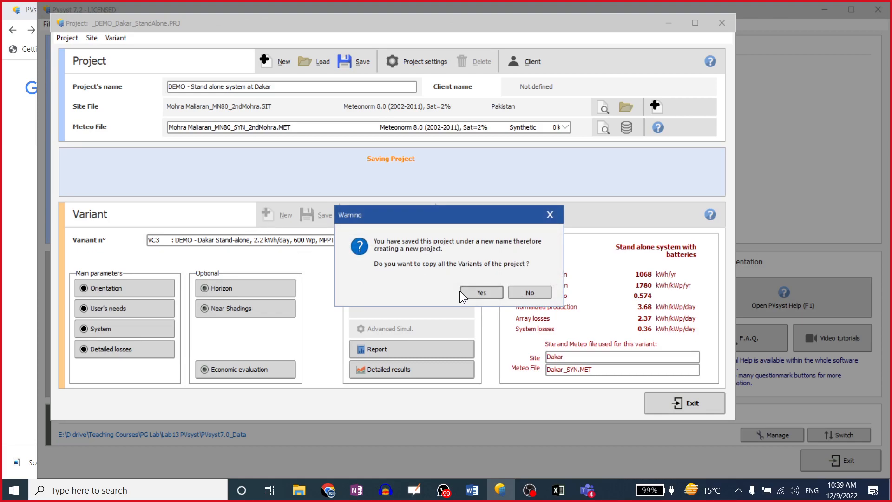
pyautogui.click(470, 289)
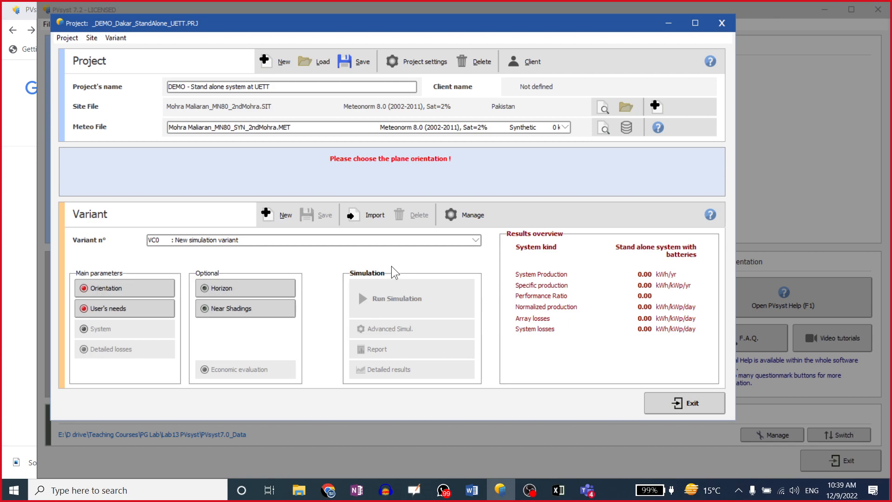
# Open the variant's orientation settings and set the fixed plane's tilt to 25°
pyautogui.click(130, 289)
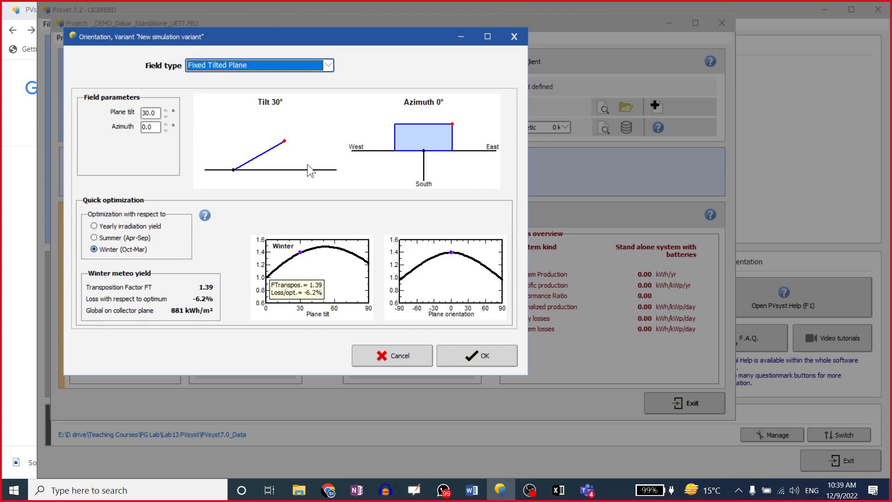
pyautogui.click(158, 114)
pyautogui.moveTo(159, 114); pyautogui.dragTo(139, 119)
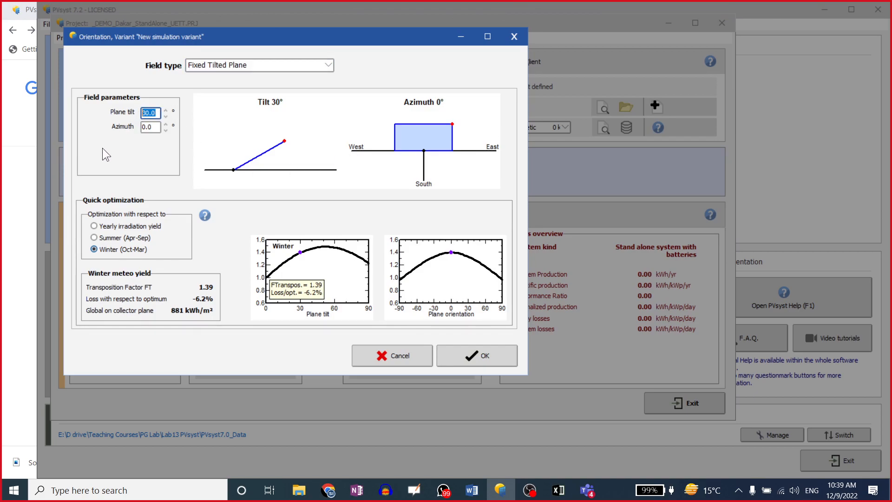
pyautogui.write('25')
pyautogui.press('Tab')
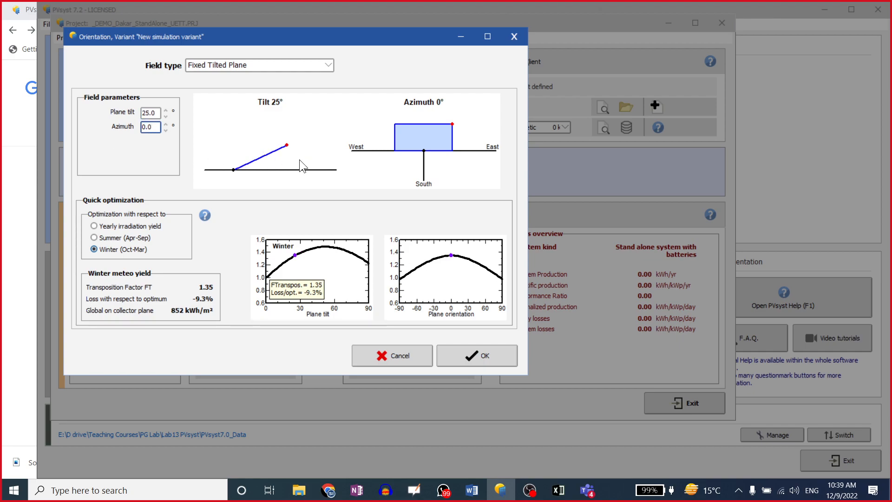
# Adjust the plane in the orientation sketches to a tilt of about 41° and an azimuth of about 32°
pyautogui.moveTo(286, 144)
pyautogui.mouseDown()
pyautogui.moveTo(230, 122)
pyautogui.moveTo(303, 151)
pyautogui.moveTo(283, 132)
pyautogui.moveTo(287, 144)
pyautogui.moveTo(275, 132)
pyautogui.moveTo(263, 137)
pyautogui.moveTo(288, 153)
pyautogui.mouseUp()
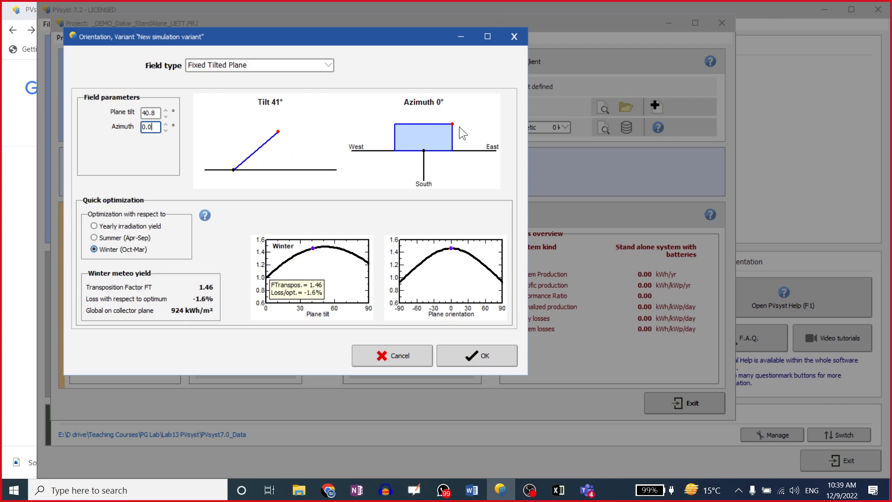
pyautogui.moveTo(450, 124); pyautogui.dragTo(460, 140)
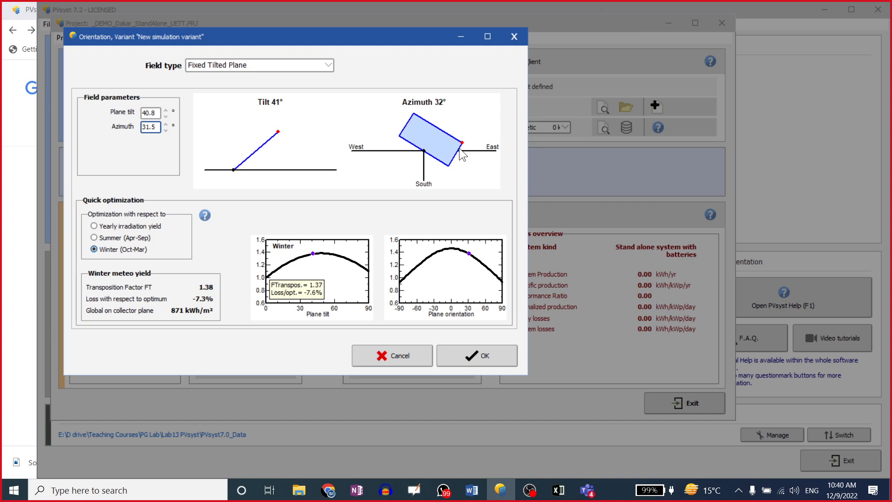
# Set the plane's azimuth to 90° and its tilt to 25°
pyautogui.doubleClick(149, 127)
pyautogui.write('90')
pyautogui.click(155, 113)
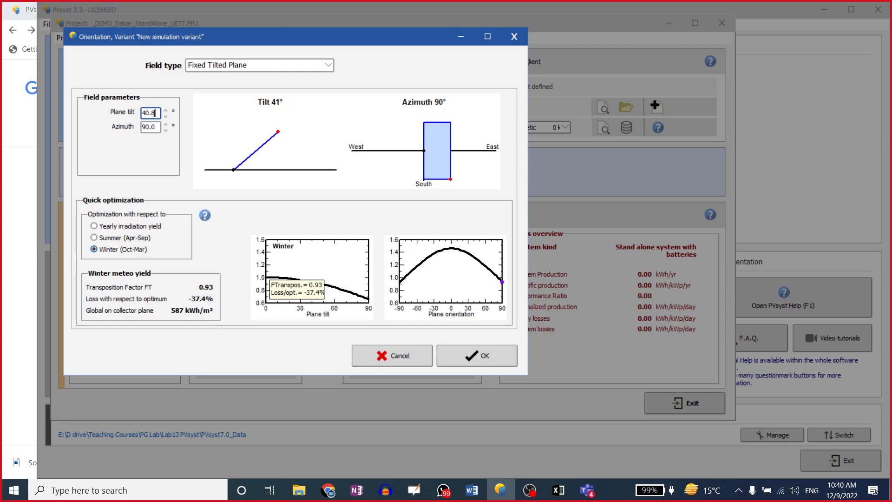
pyautogui.moveTo(154, 113); pyautogui.dragTo(141, 113)
pyautogui.write('25')
pyautogui.press('Tab')
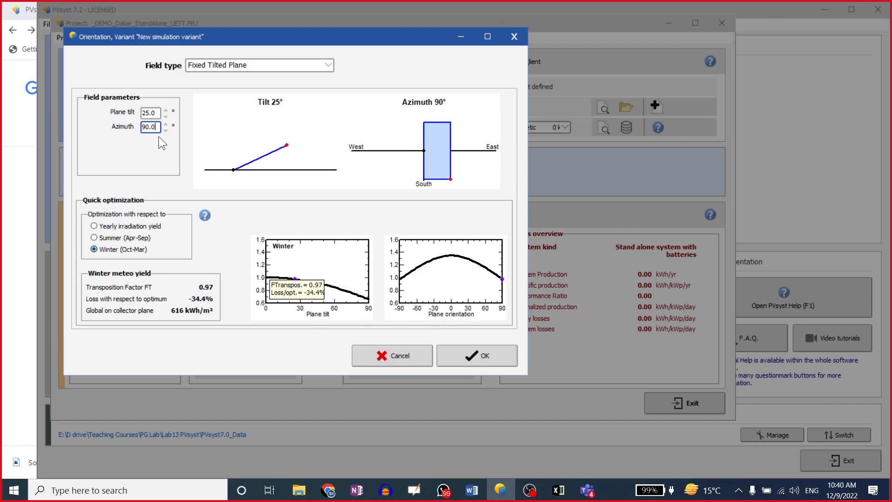
# Set the plane tilt to 20° and the azimuth to 45°
pyautogui.doubleClick(150, 116)
pyautogui.write('20')
pyautogui.click(150, 157)
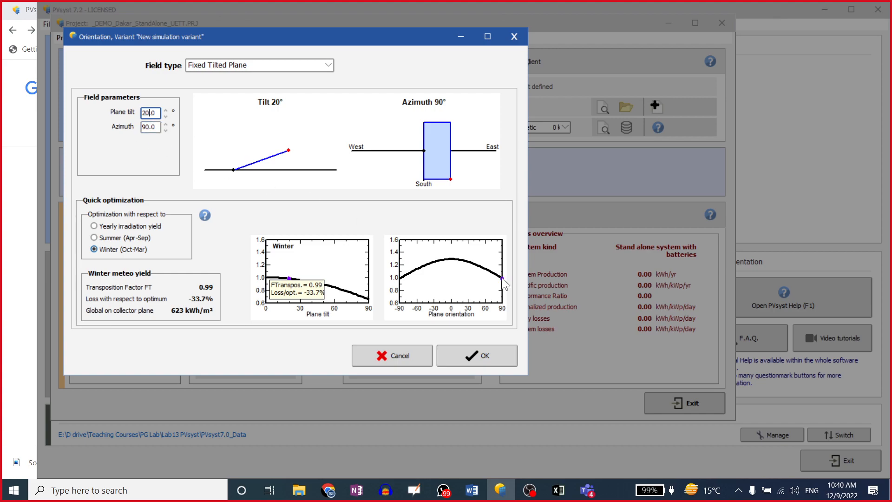
pyautogui.doubleClick(145, 126)
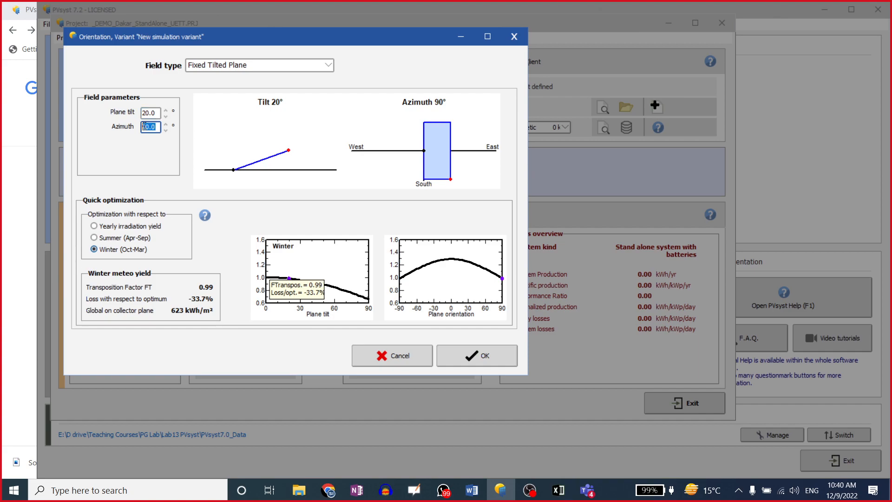
pyautogui.write('45')
pyautogui.click(155, 113)
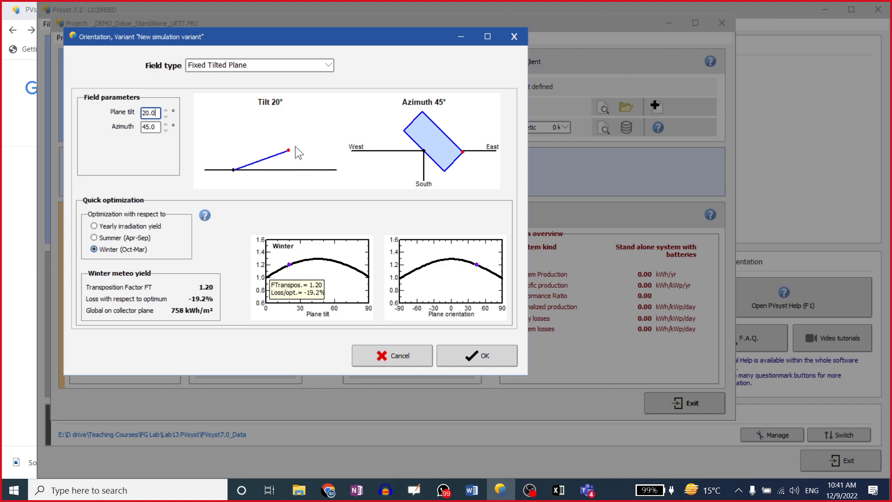
# Raise the plane tilt in the tilt sketch to about 52° and lower it to about 30°
pyautogui.moveTo(289, 149); pyautogui.dragTo(259, 138)
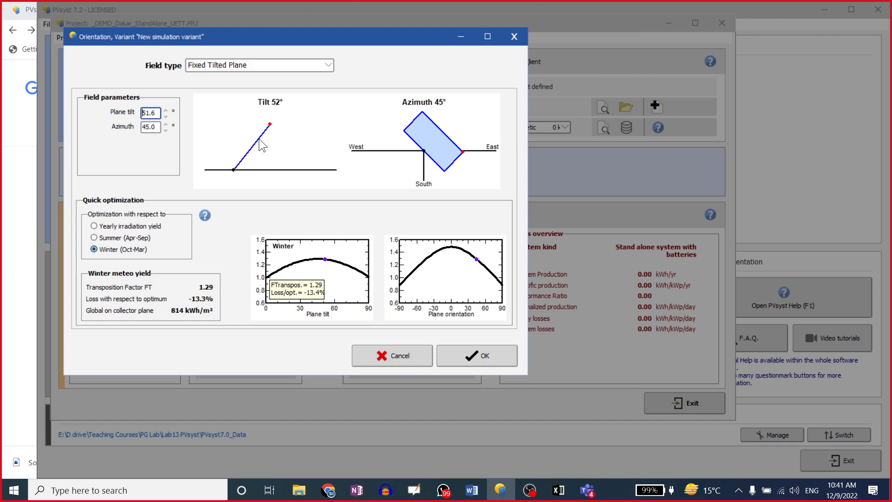
pyautogui.moveTo(271, 128); pyautogui.dragTo(279, 146)
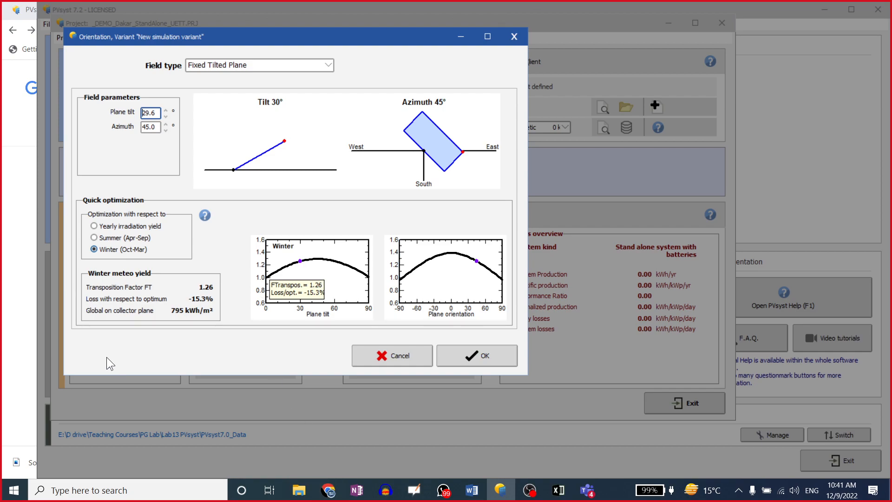
pyautogui.click(329, 490)
pyautogui.moveTo(245, 88); pyautogui.dragTo(139, 87)
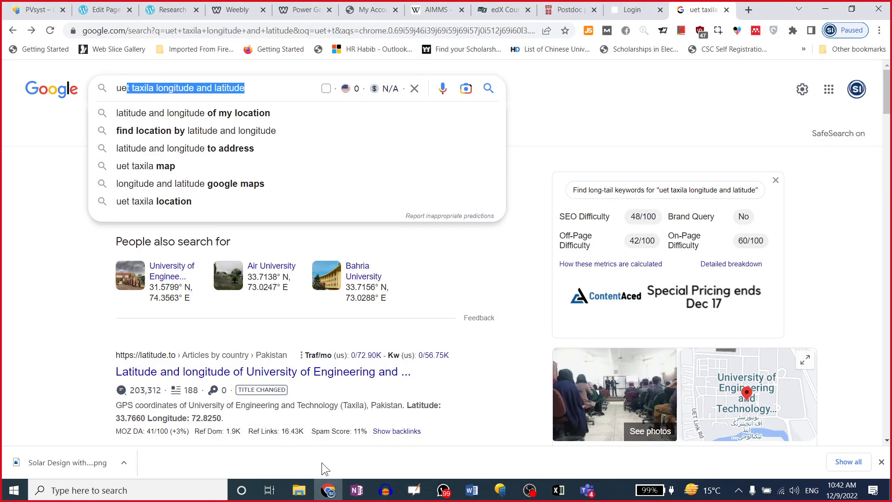
pyautogui.click(325, 489)
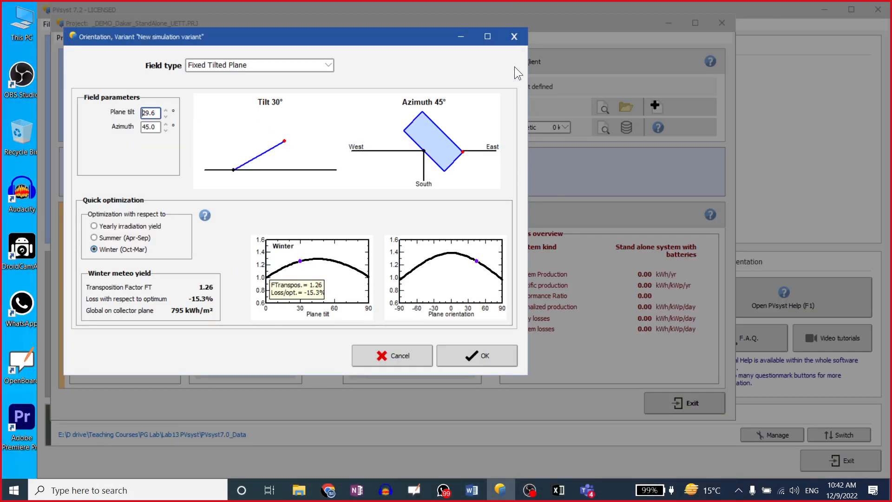
# Close the orientation settings without saving the trial tilt and azimuth values
pyautogui.click(515, 37)
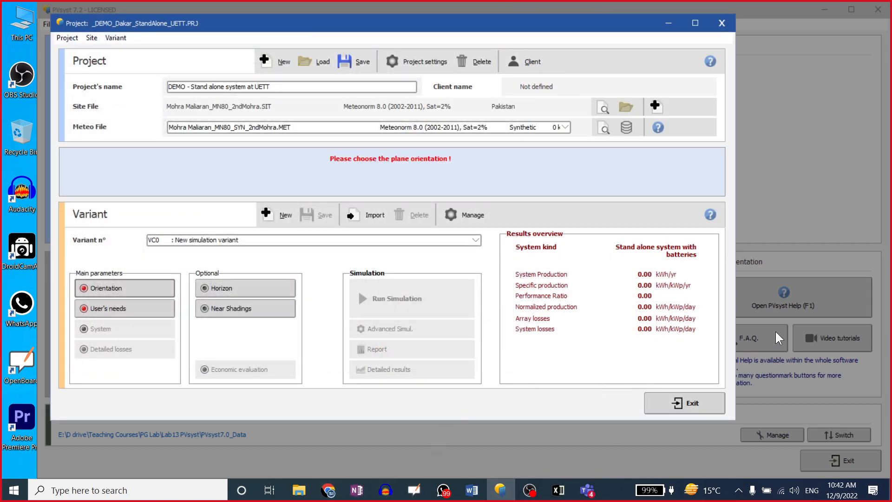
pyautogui.click(329, 490)
pyautogui.click(329, 491)
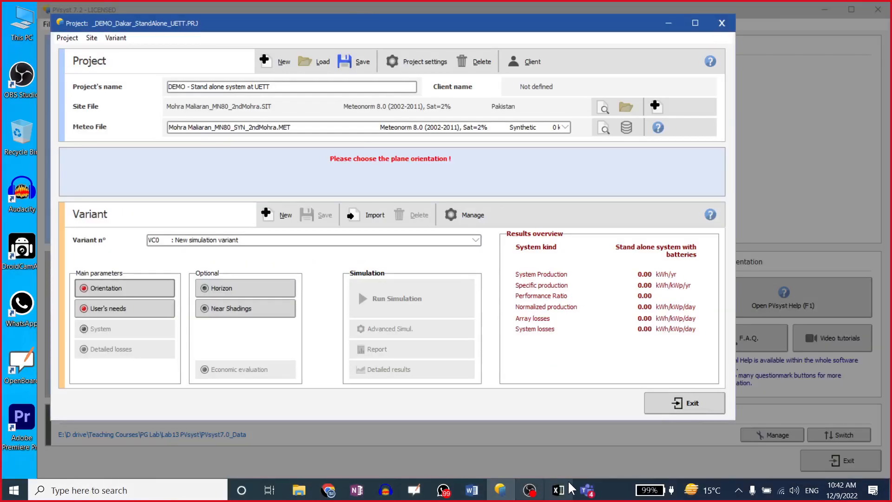
# Compare the summer, winter and yearly optimizations for the plane orientation and select the yearly irradiation yield
pyautogui.click(133, 295)
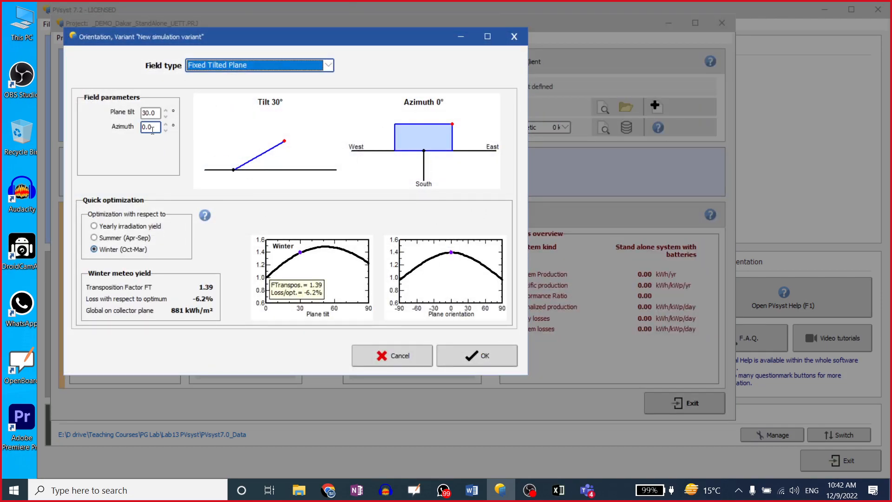
pyautogui.click(93, 239)
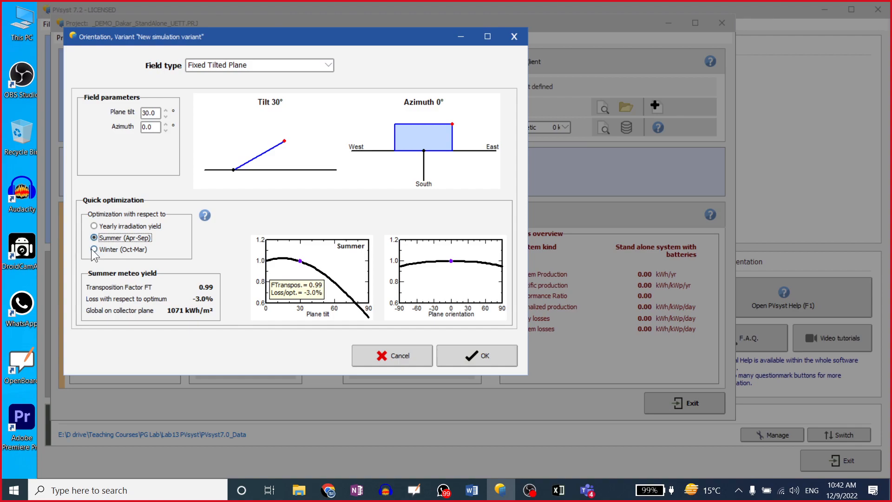
pyautogui.click(94, 250)
pyautogui.click(94, 238)
pyautogui.click(95, 226)
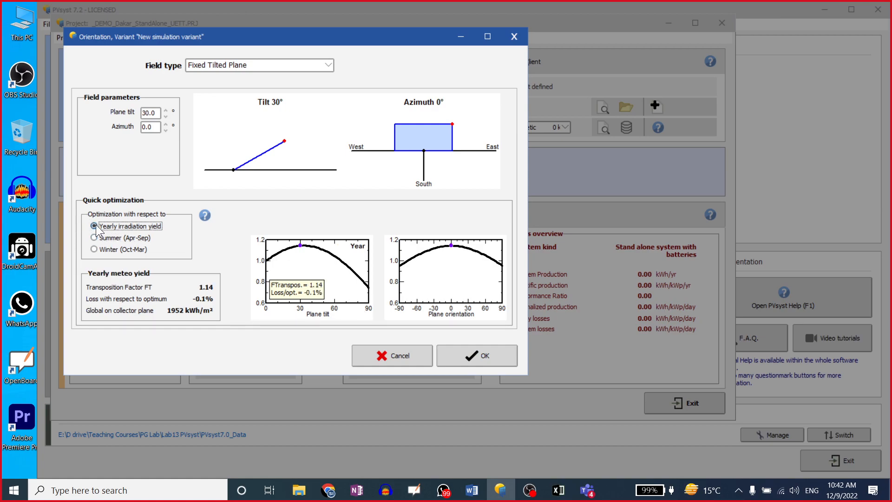
pyautogui.click(95, 250)
pyautogui.click(94, 238)
pyautogui.click(95, 226)
# Review the available field types, keep Fixed Tilted Plane, and accept the orientation at 30° tilt and 0° azimuth
pyautogui.click(325, 67)
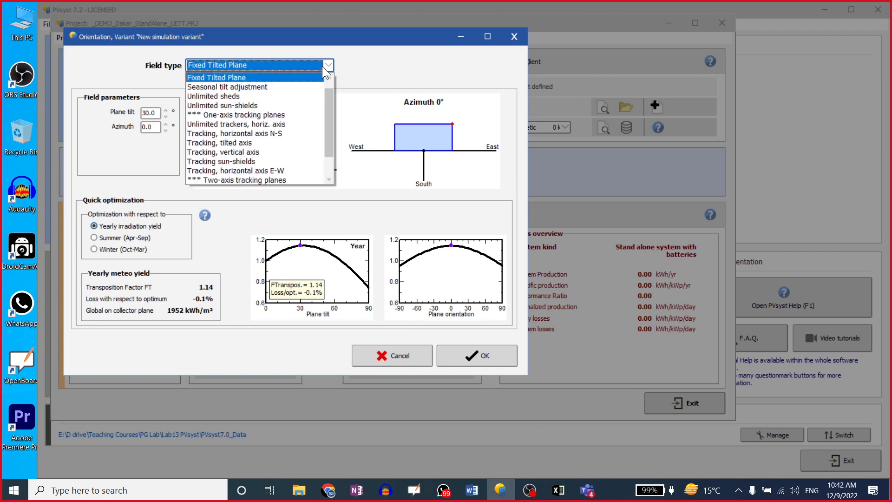
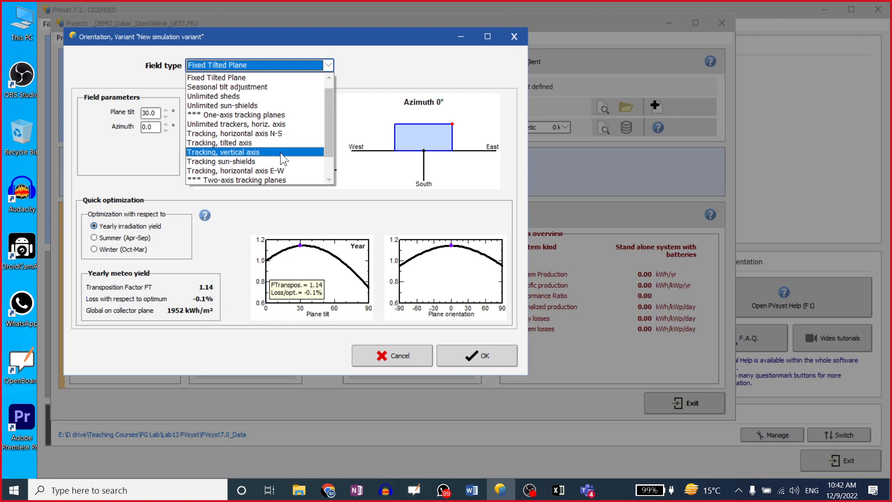
pyautogui.moveTo(326, 154); pyautogui.dragTo(331, 169)
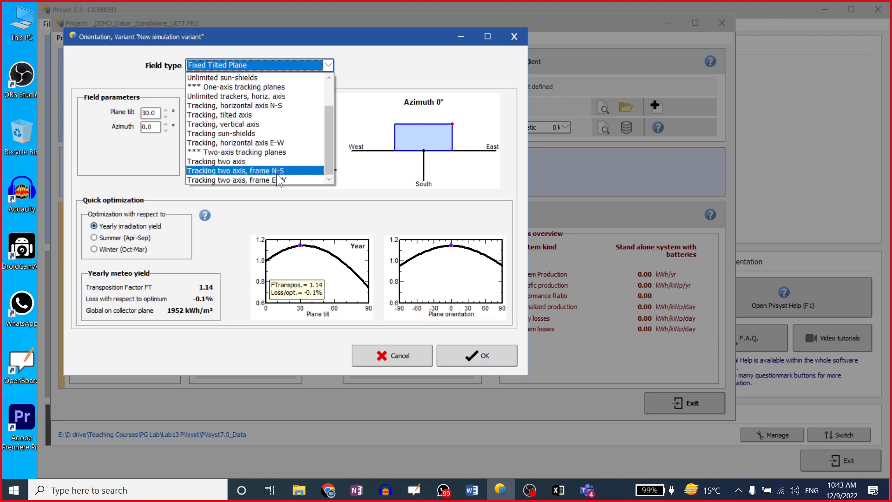
pyautogui.click(169, 137)
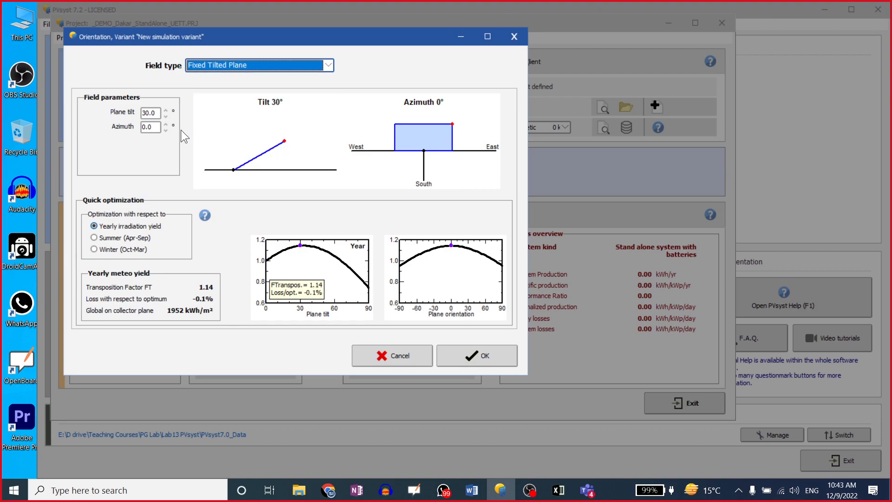
pyautogui.click(463, 352)
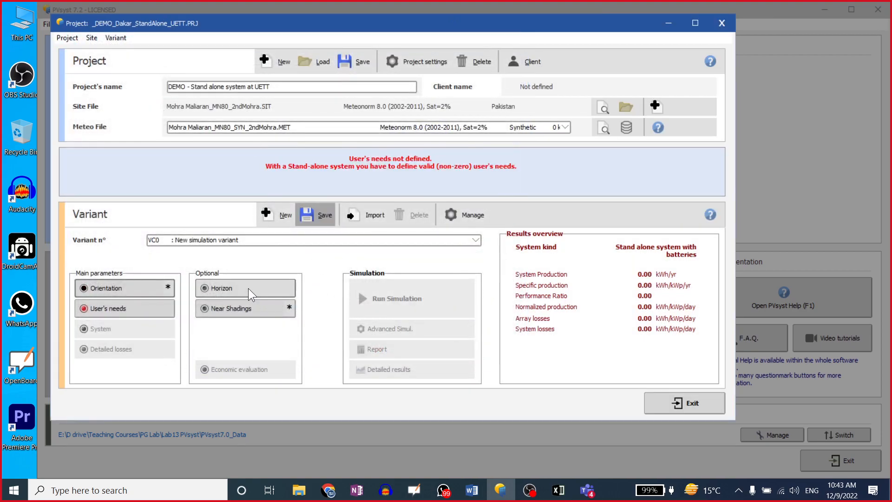
pyautogui.click(126, 309)
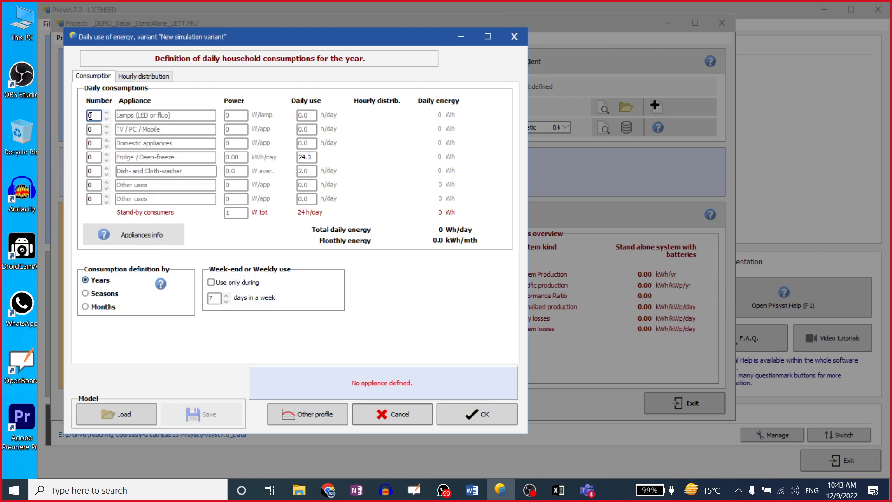
pyautogui.click(144, 76)
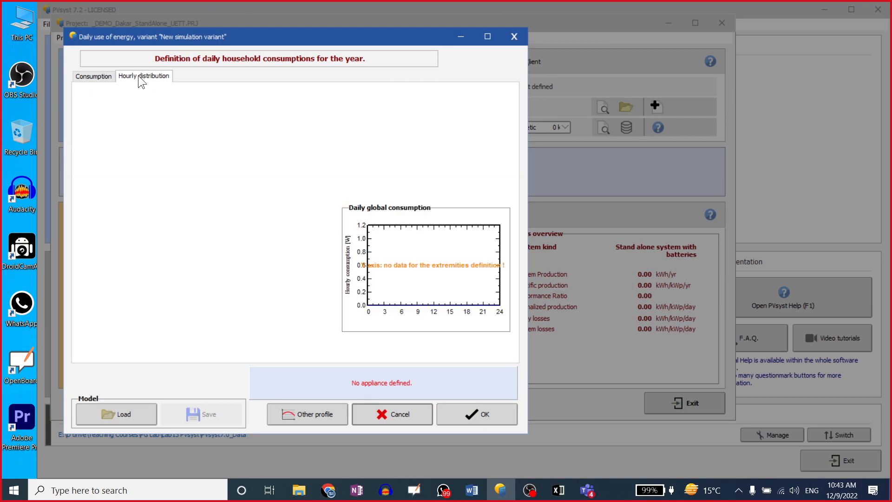
pyautogui.click(99, 79)
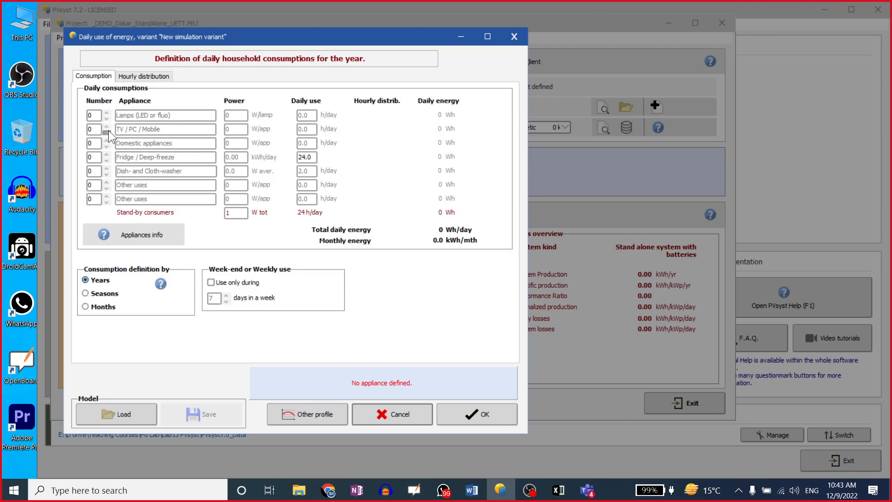
pyautogui.doubleClick(87, 116)
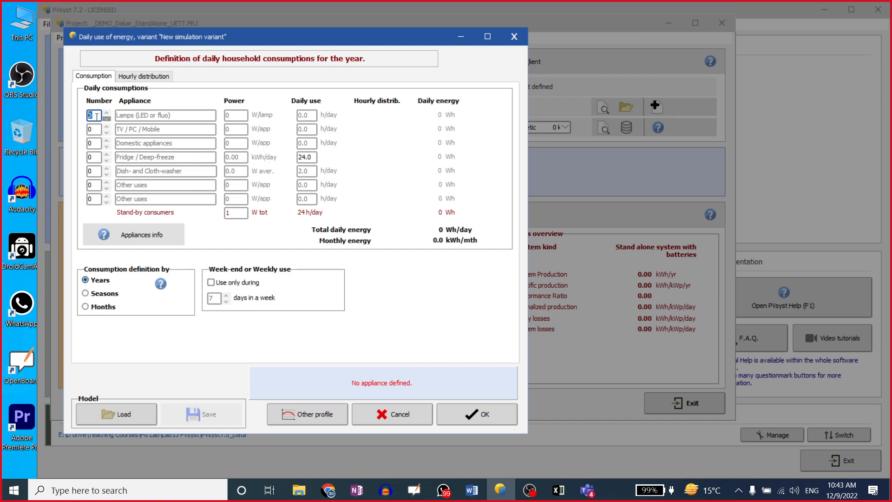
pyautogui.write('1')
pyautogui.doubleClick(87, 116)
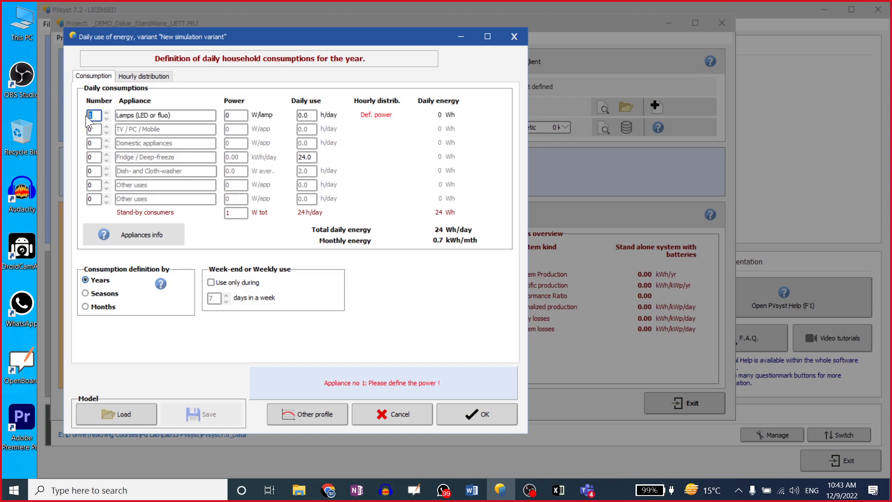
pyautogui.write('10')
pyautogui.click(93, 130)
pyautogui.click(514, 36)
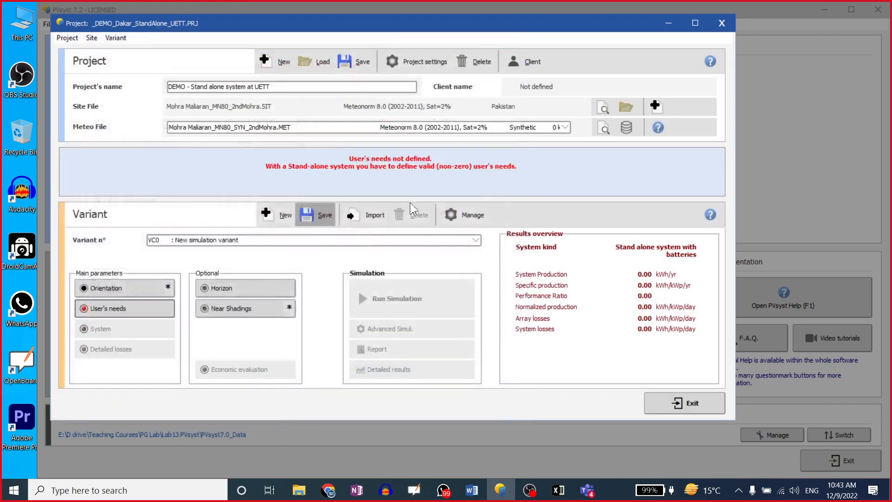
pyautogui.click(102, 311)
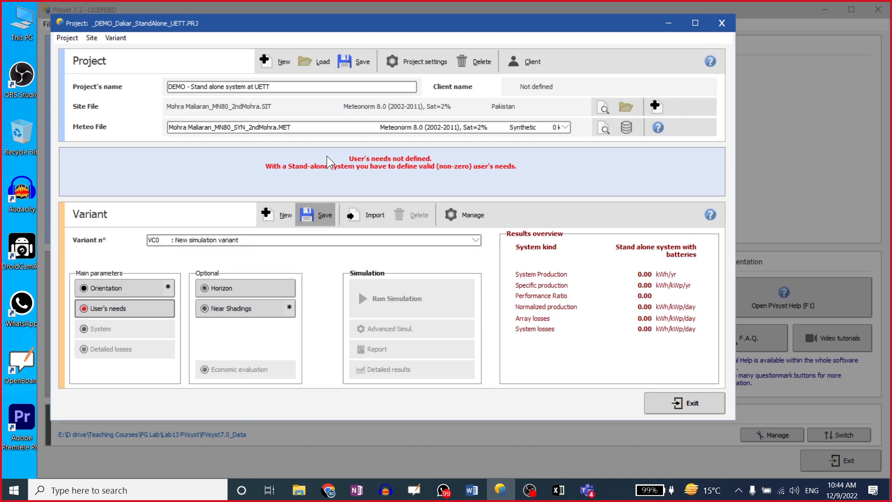
pyautogui.click(352, 65)
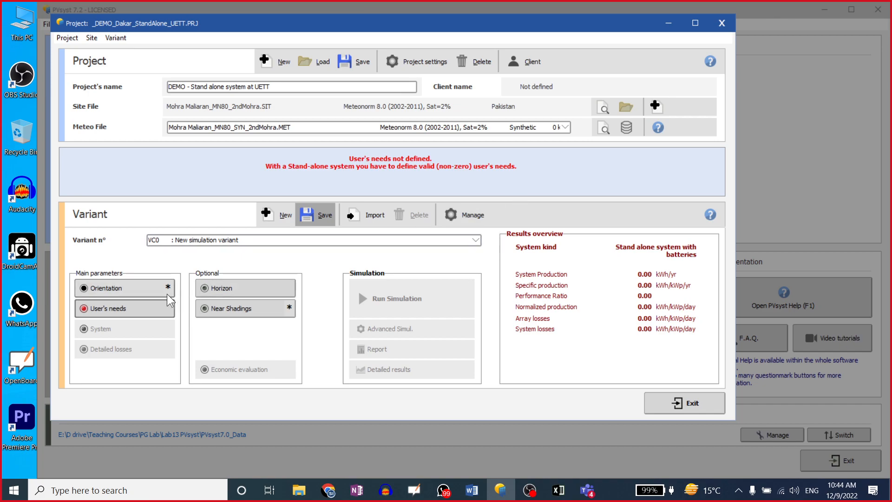
pyautogui.click(138, 308)
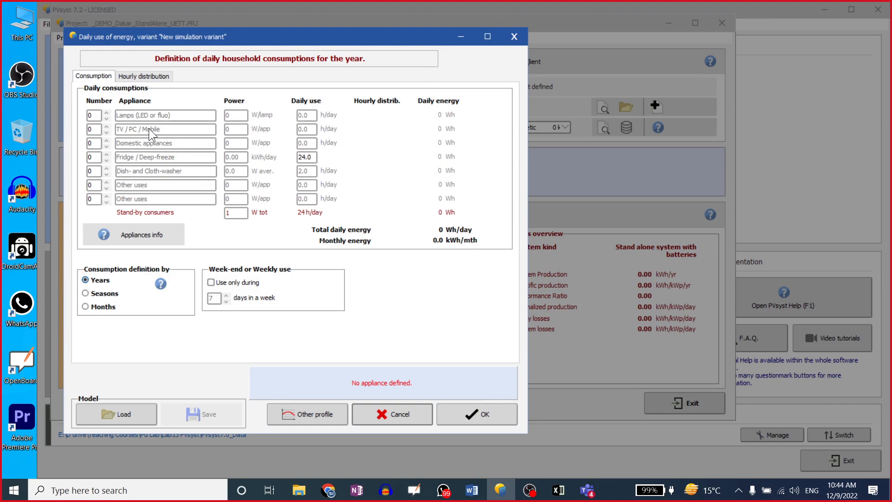
pyautogui.moveTo(215, 32); pyautogui.dragTo(232, 33)
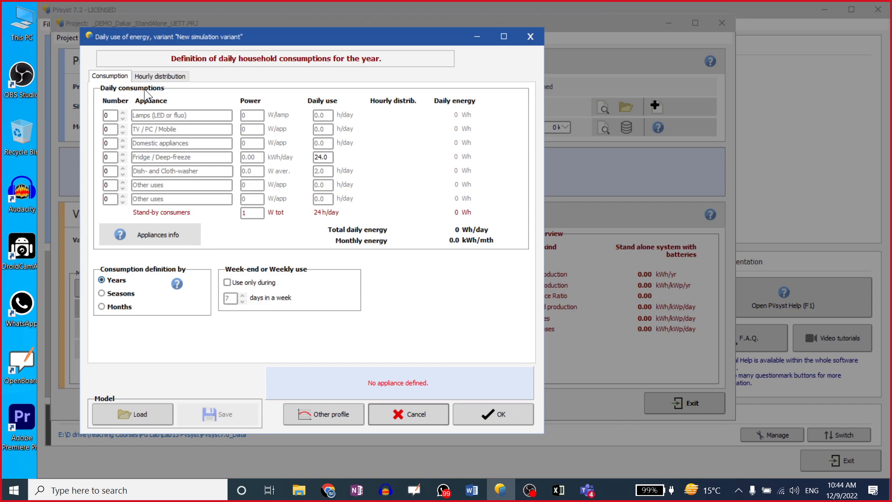
pyautogui.moveTo(213, 40); pyautogui.dragTo(259, 36)
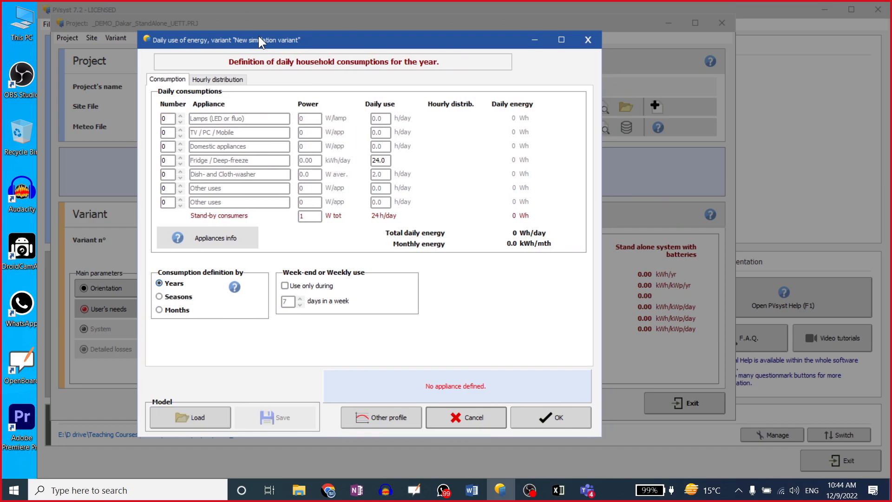
pyautogui.moveTo(259, 37); pyautogui.dragTo(358, 34)
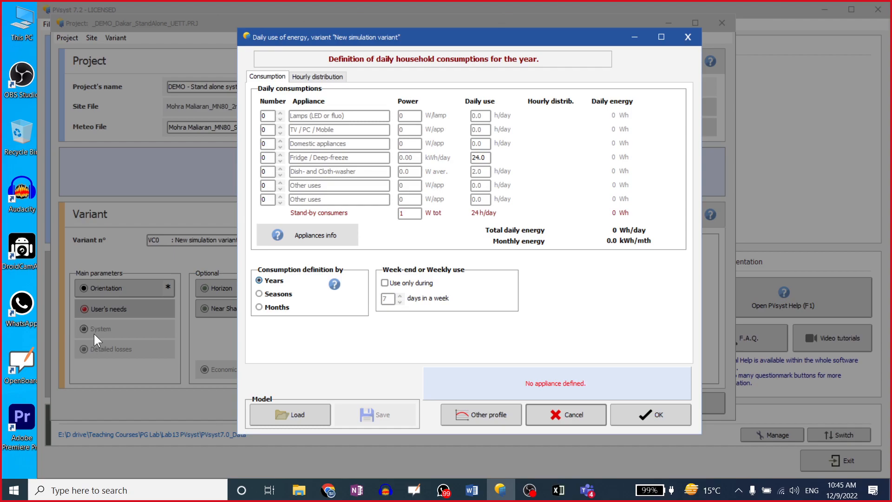
pyautogui.click(574, 415)
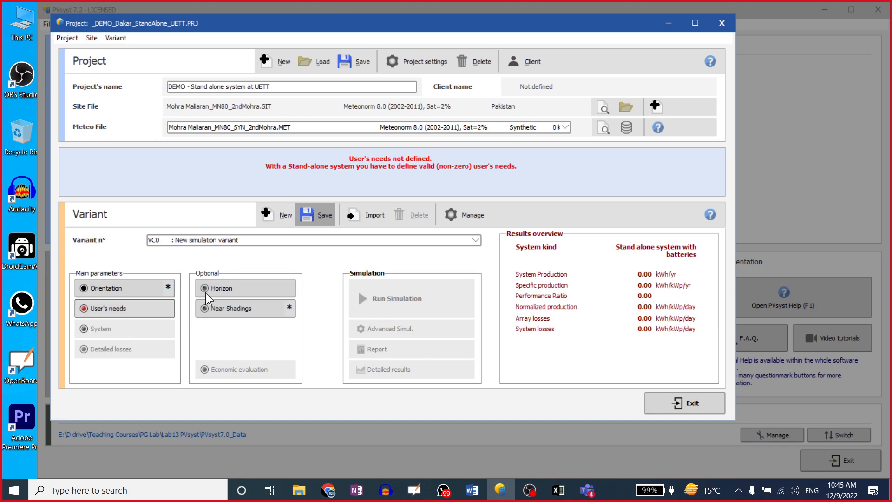
pyautogui.click(241, 241)
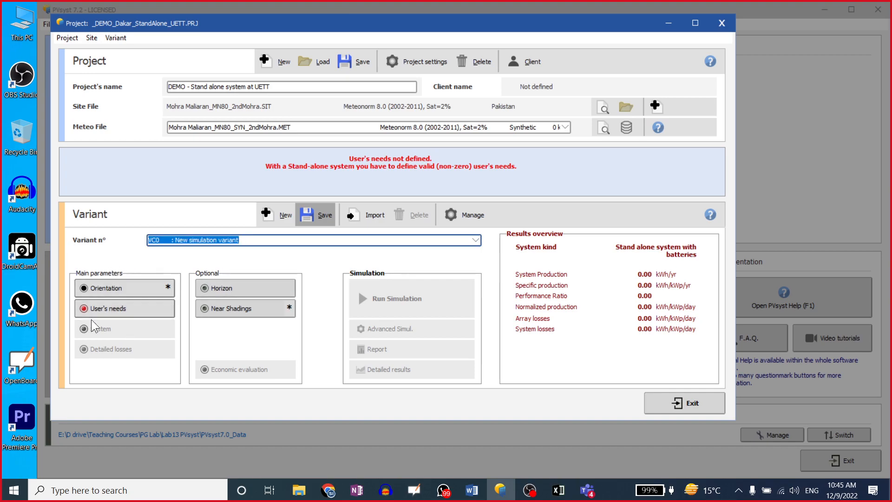
pyautogui.click(474, 242)
pyautogui.click(473, 242)
pyautogui.click(103, 309)
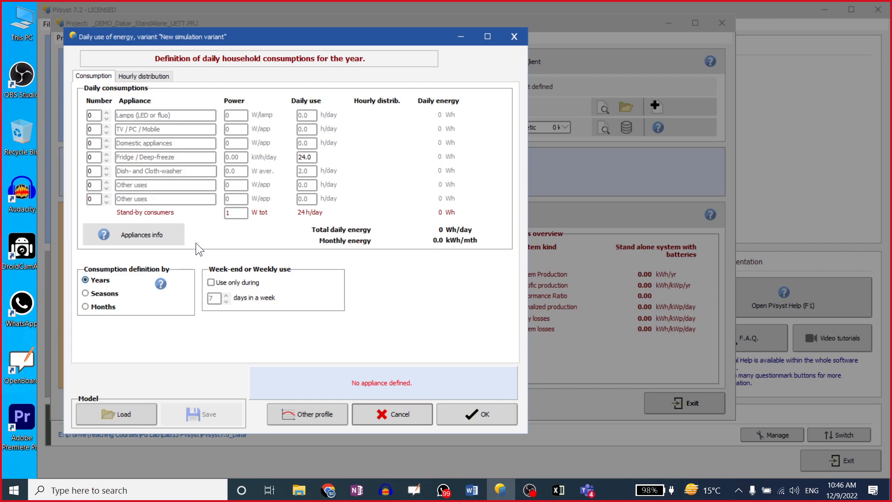
pyautogui.click(512, 37)
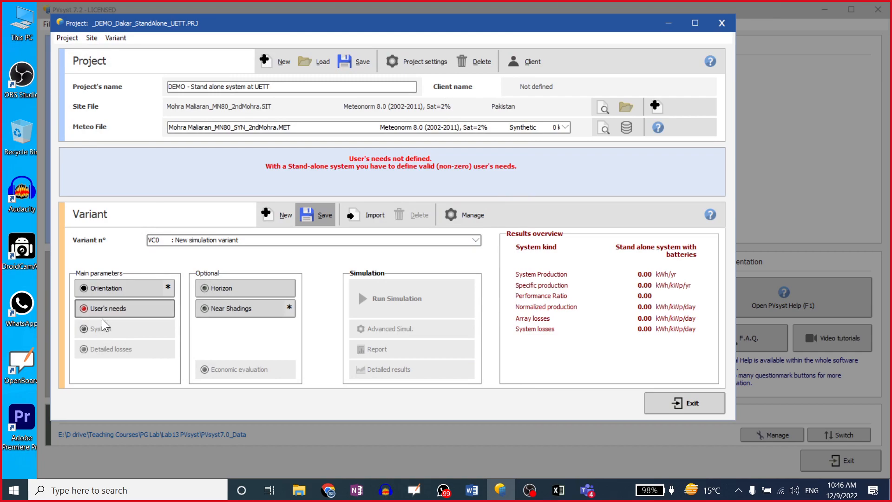
# Open the user's needs and set the number of lamps (LED or fluo) to 5 in the daily consumptions
pyautogui.click(135, 309)
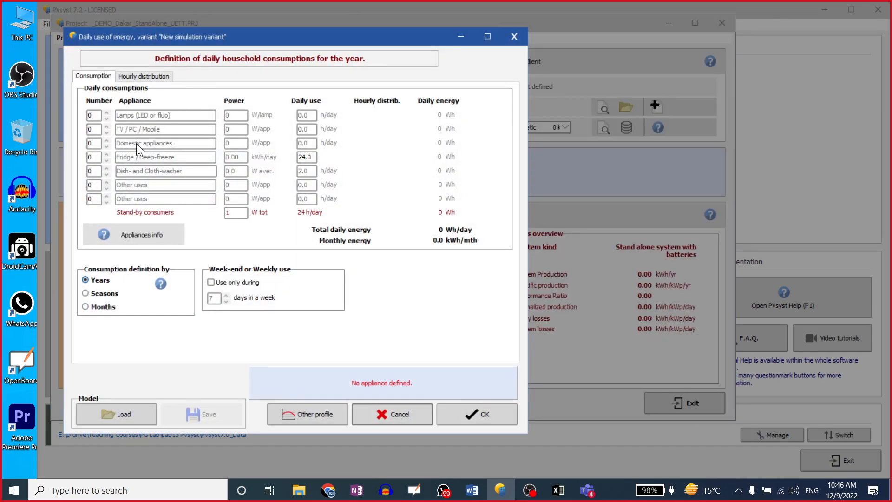
pyautogui.click(132, 77)
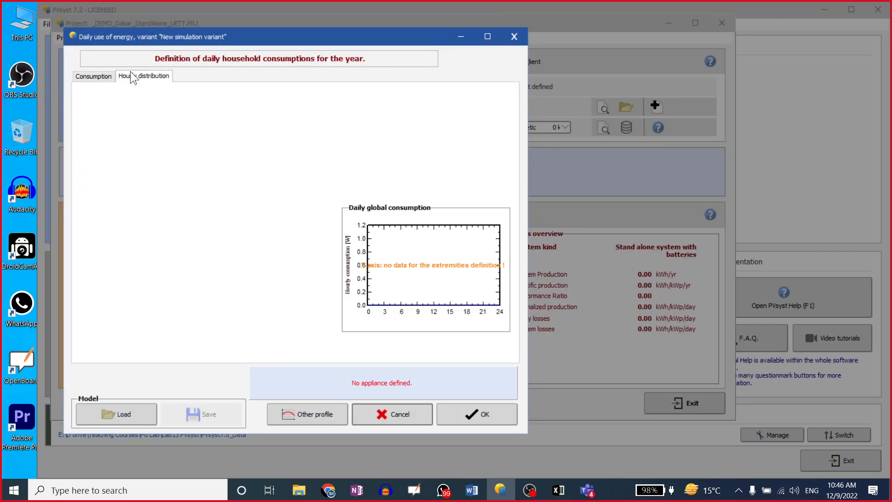
pyautogui.click(93, 77)
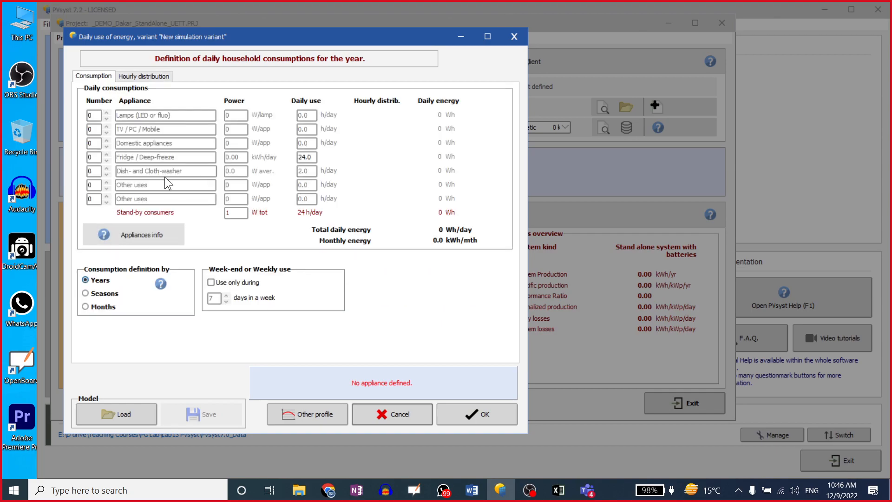
pyautogui.click(86, 117)
pyautogui.write('5')
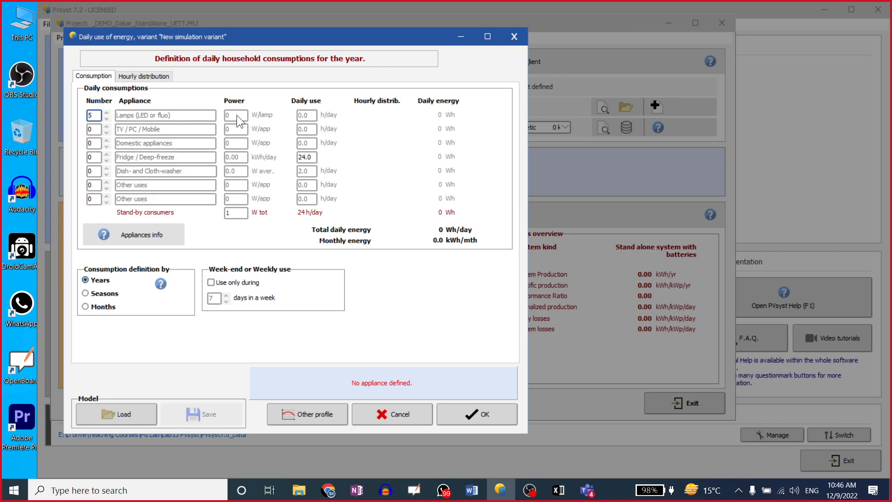
pyautogui.click(91, 127)
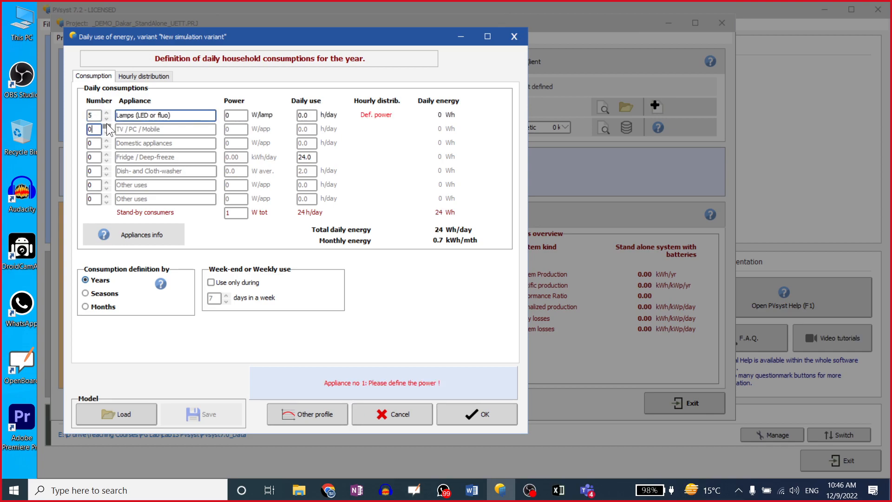
# Set the lamps' power to 14 W per lamp and their daily use to 10 h/day
pyautogui.click(151, 116)
pyautogui.moveTo(169, 116); pyautogui.dragTo(139, 116)
pyautogui.click(190, 116)
pyautogui.moveTo(232, 116); pyautogui.dragTo(208, 118)
pyautogui.write('2')
pyautogui.press('BackSpace')
pyautogui.write('14')
pyautogui.press('Tab')
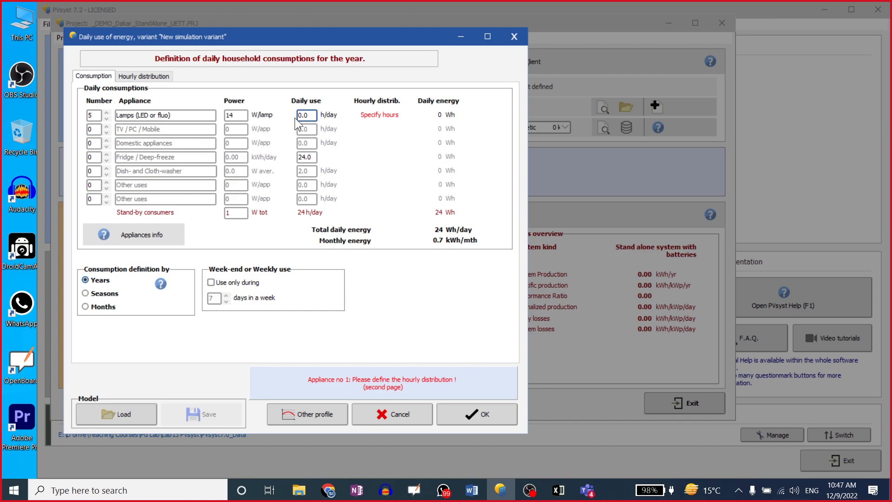
pyautogui.doubleClick(314, 117)
pyautogui.write('10')
# Define 1 TV / PC / Mobile appliance with a power of 90 W and a daily use of 4 h/day
pyautogui.moveTo(97, 131); pyautogui.dragTo(81, 132)
pyautogui.write('1')
pyautogui.moveTo(234, 130); pyautogui.dragTo(220, 131)
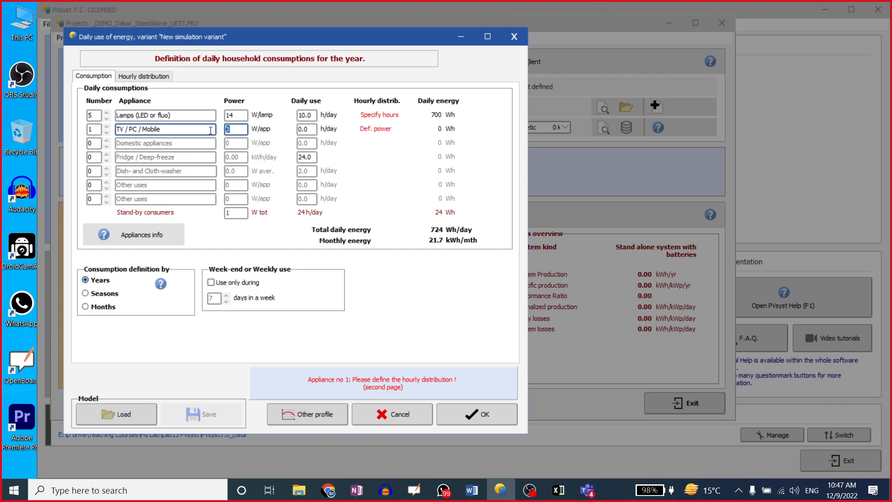
pyautogui.write('90')
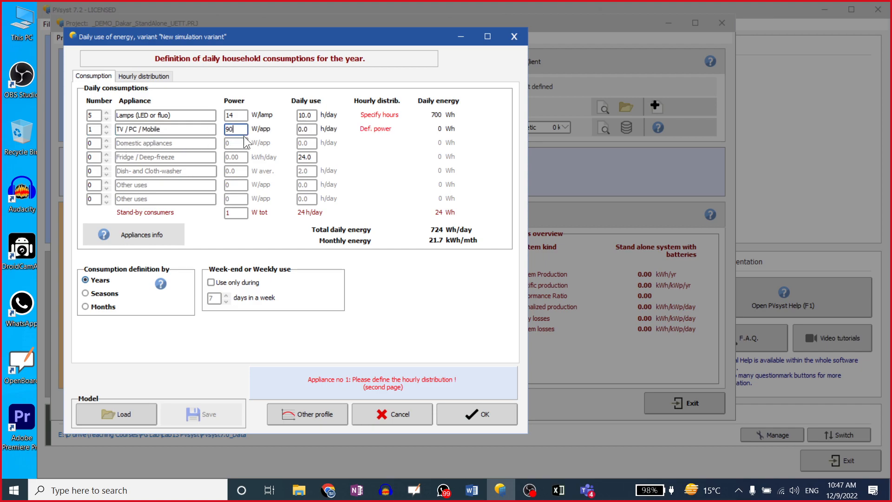
pyautogui.click(309, 130)
pyautogui.moveTo(310, 129); pyautogui.dragTo(286, 128)
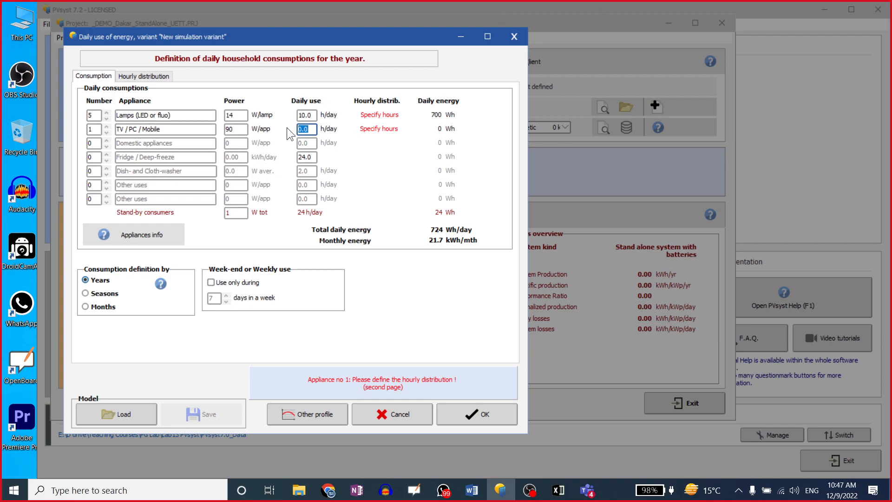
# Define 1 Fridge / Deep-freeze with a consumption of 1 kWh/day in the daily consumptions
pyautogui.click(311, 157)
pyautogui.click(100, 157)
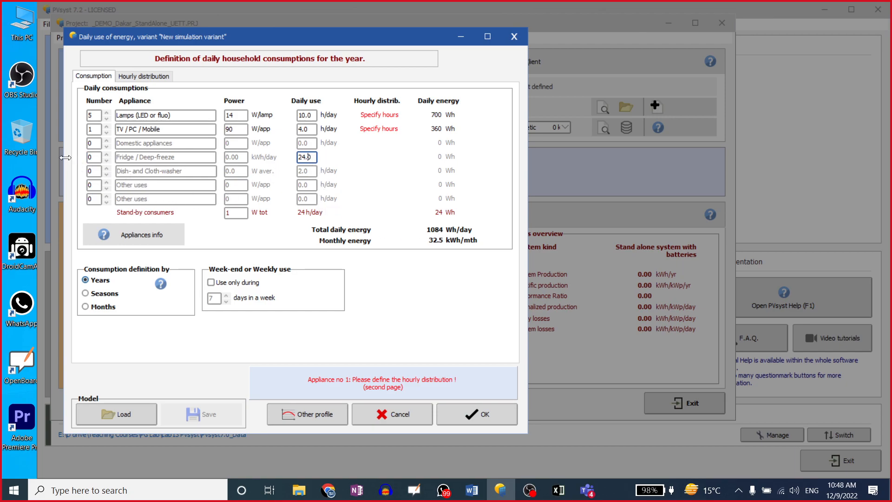
pyautogui.moveTo(99, 157); pyautogui.dragTo(75, 156)
pyautogui.write('1')
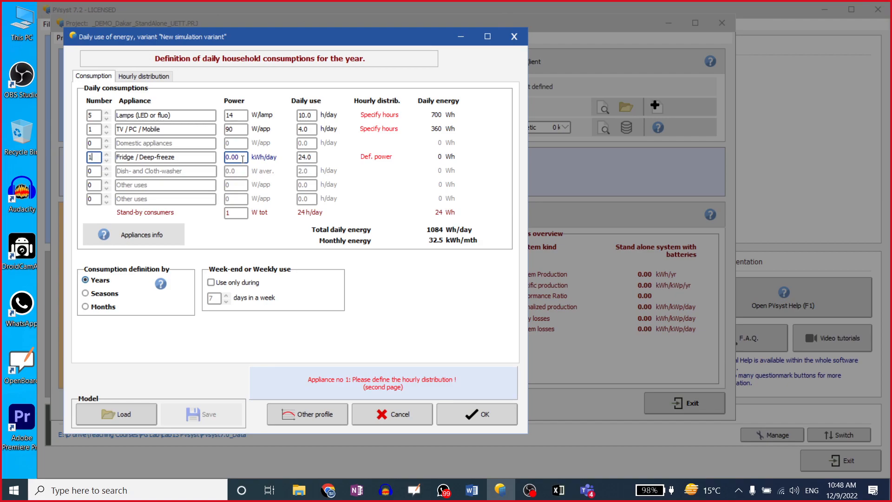
pyautogui.moveTo(312, 157); pyautogui.dragTo(296, 157)
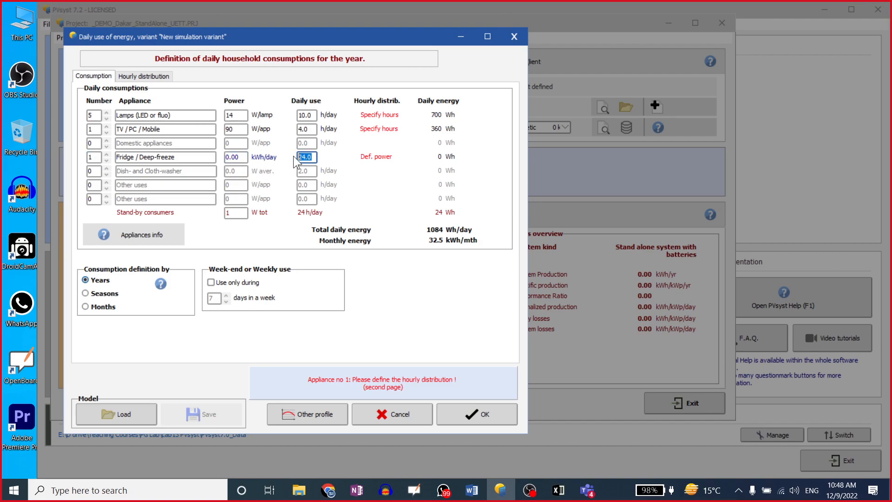
pyautogui.click(311, 157)
pyautogui.click(234, 161)
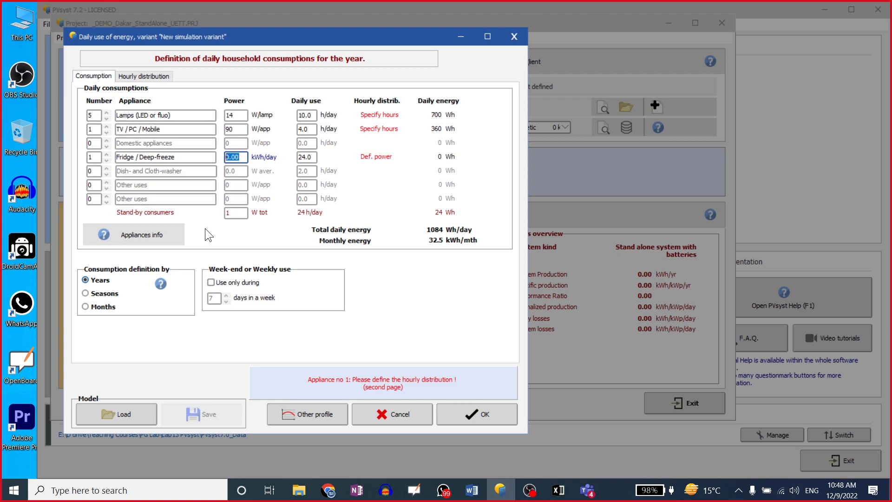
pyautogui.write('1')
pyautogui.click(235, 213)
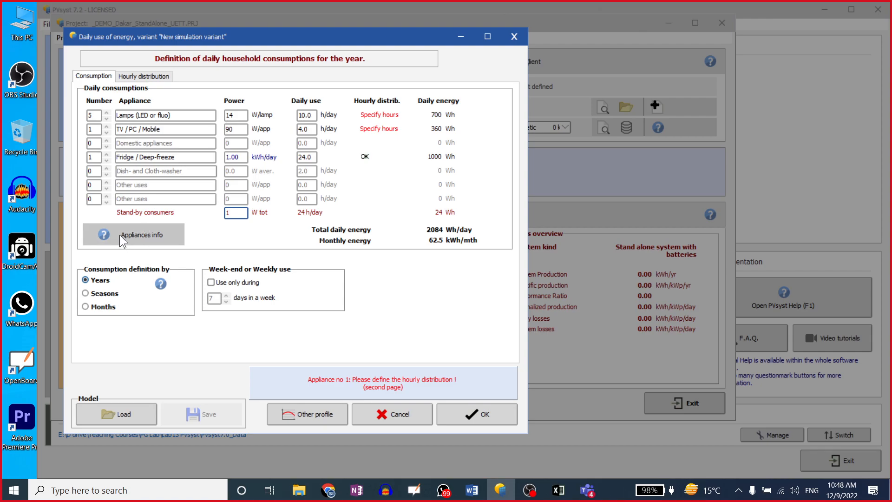
# Consult the appliances info help page for the typical power and consumption of household appliances, and close it
pyautogui.click(161, 234)
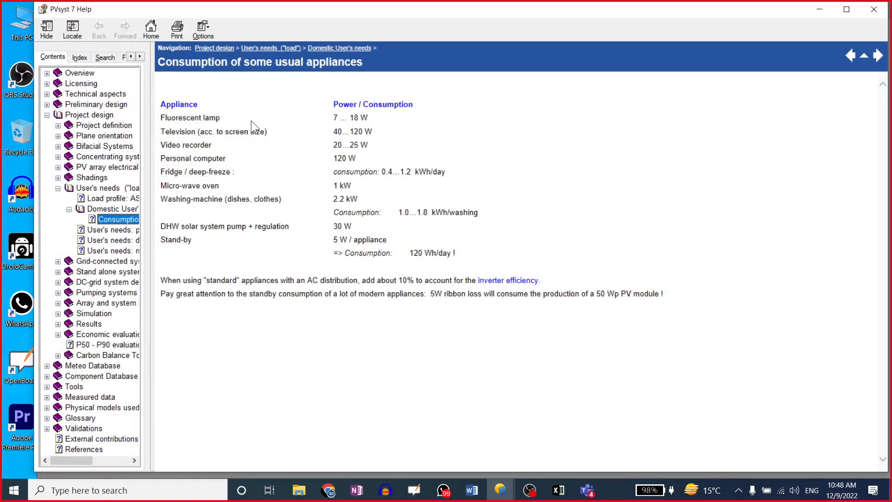
pyautogui.moveTo(329, 116); pyautogui.dragTo(369, 118)
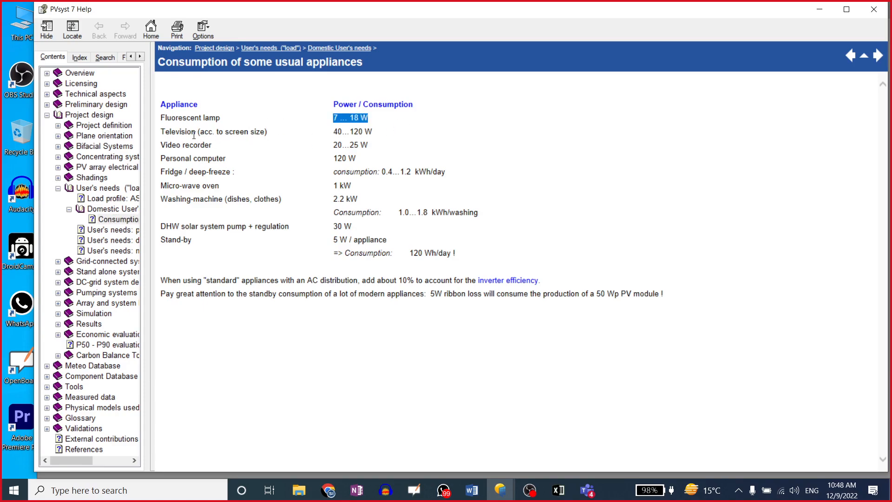
pyautogui.moveTo(160, 135); pyautogui.dragTo(279, 135)
pyautogui.moveTo(375, 135); pyautogui.dragTo(298, 135)
pyautogui.moveTo(184, 146); pyautogui.dragTo(296, 145)
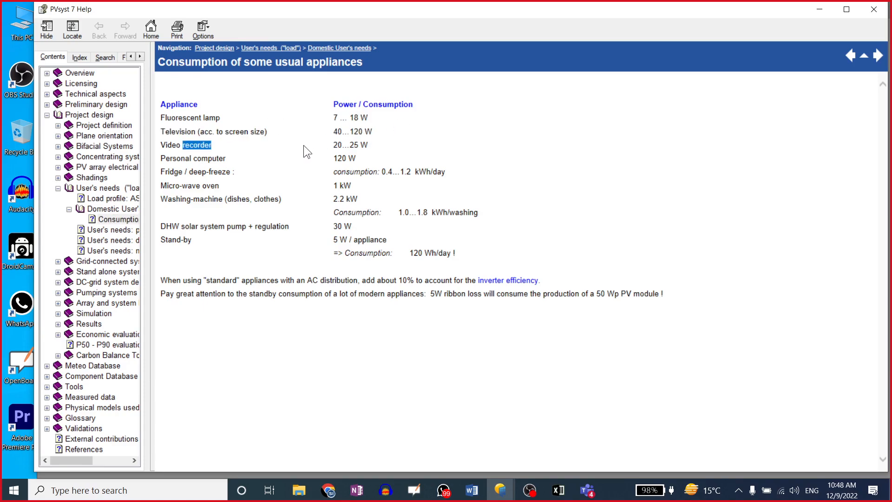
pyautogui.moveTo(372, 145); pyautogui.dragTo(318, 144)
pyautogui.moveTo(159, 159); pyautogui.dragTo(359, 160)
pyautogui.moveTo(189, 172); pyautogui.dragTo(379, 174)
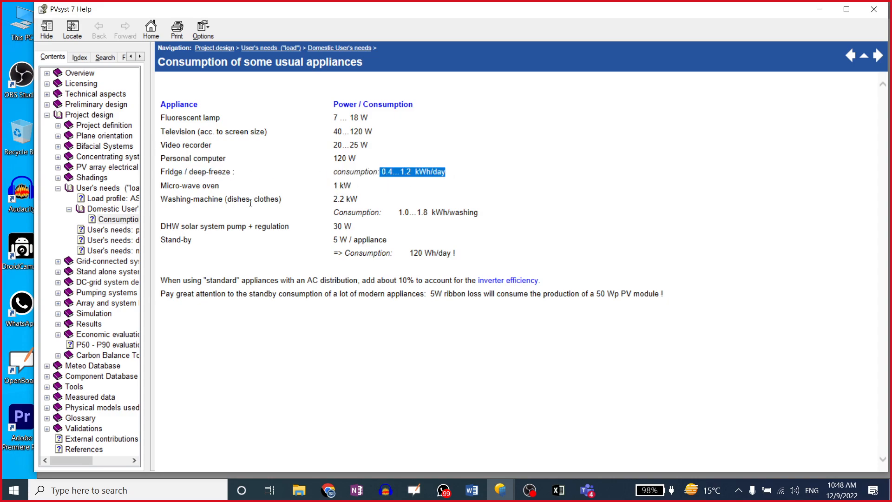
pyautogui.moveTo(160, 200); pyautogui.dragTo(310, 195)
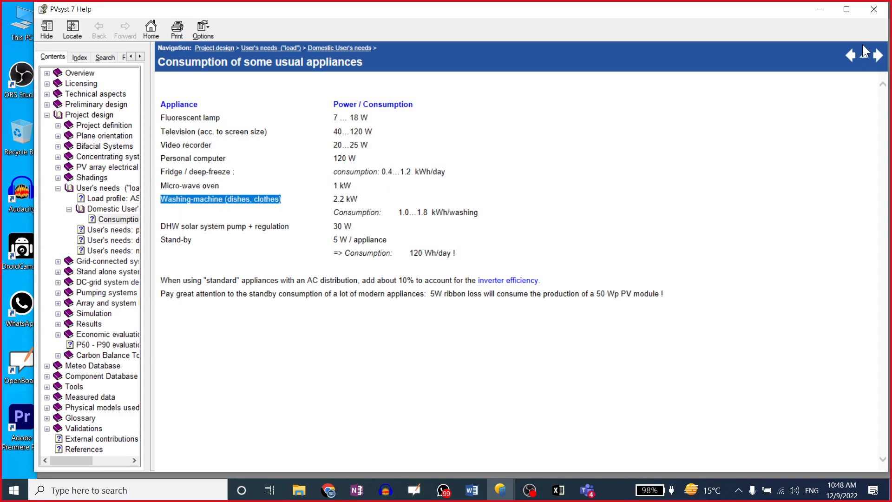
pyautogui.click(874, 10)
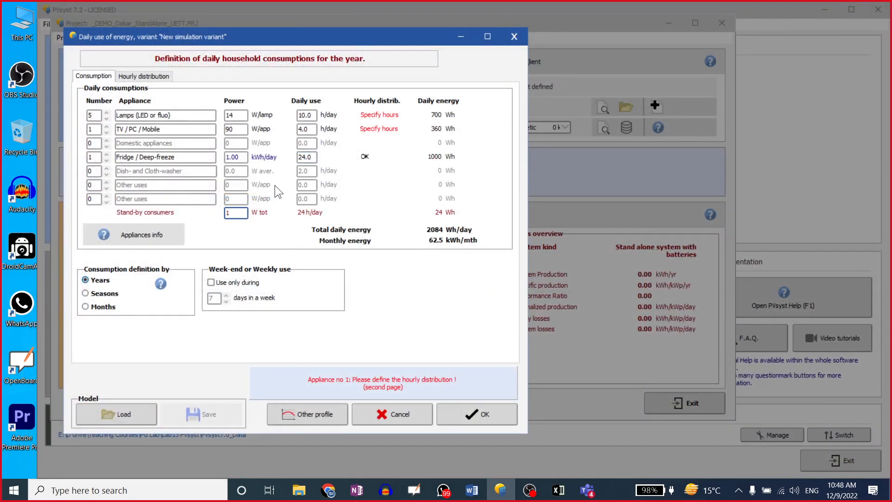
# Try the consumption definition by Seasons and its copying of values, try Months, and return to Years
pyautogui.click(89, 294)
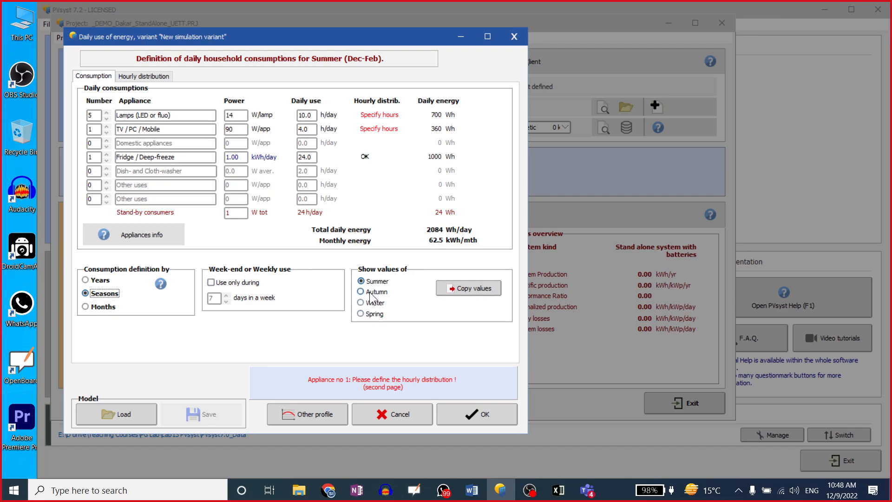
pyautogui.click(462, 292)
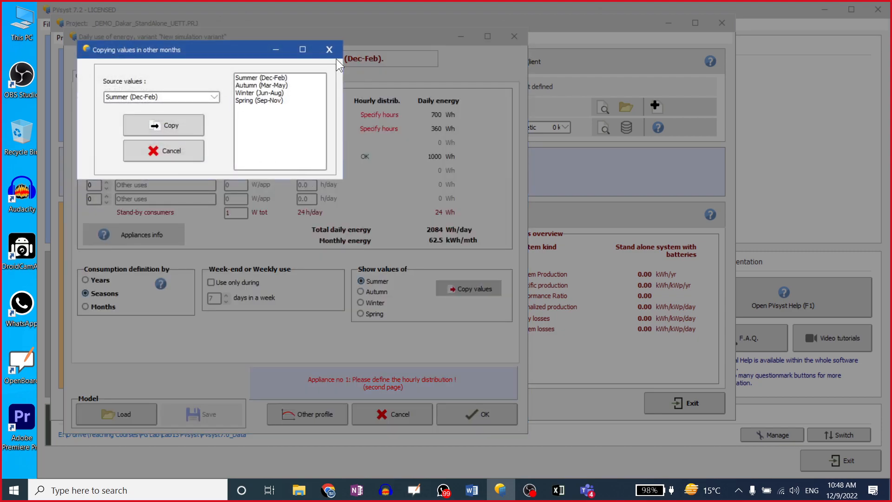
pyautogui.click(330, 50)
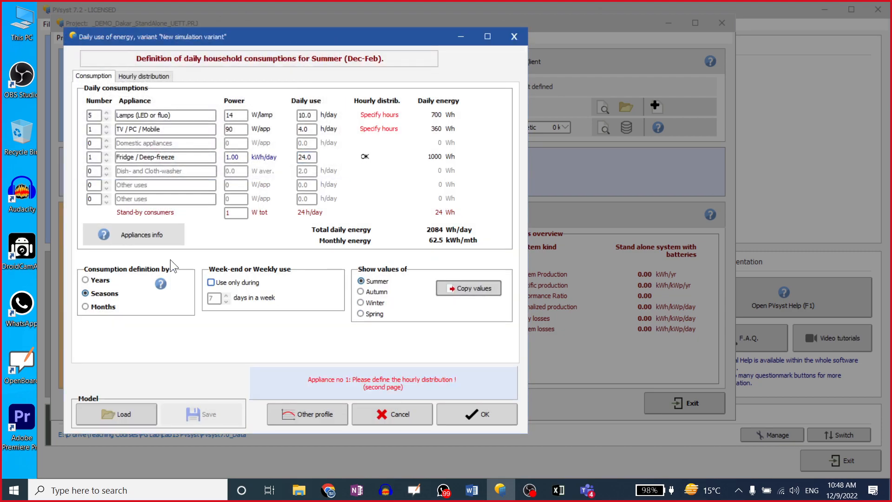
pyautogui.click(85, 306)
pyautogui.click(386, 286)
pyautogui.click(386, 287)
pyautogui.click(85, 280)
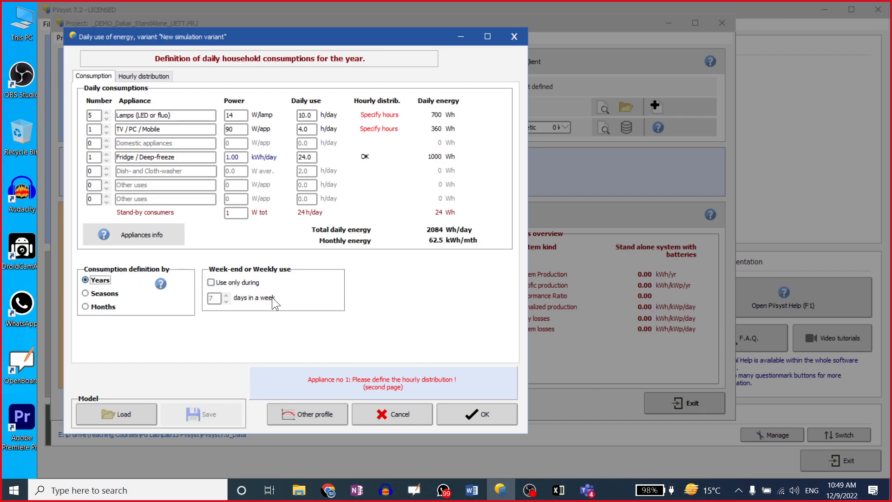
# Try the weekly use restriction, switch it off again, and check the hourly distribution of the appliances
pyautogui.click(211, 283)
pyautogui.doubleClick(214, 299)
pyautogui.click(210, 282)
pyautogui.click(137, 74)
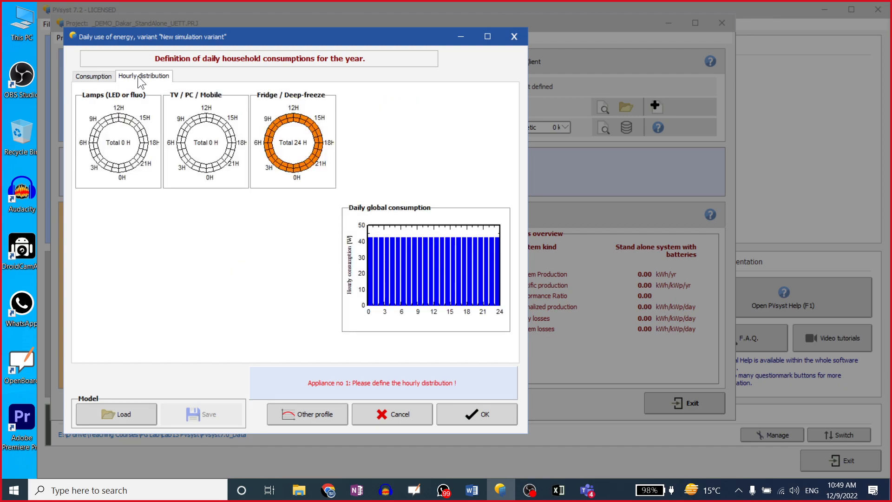
pyautogui.click(83, 79)
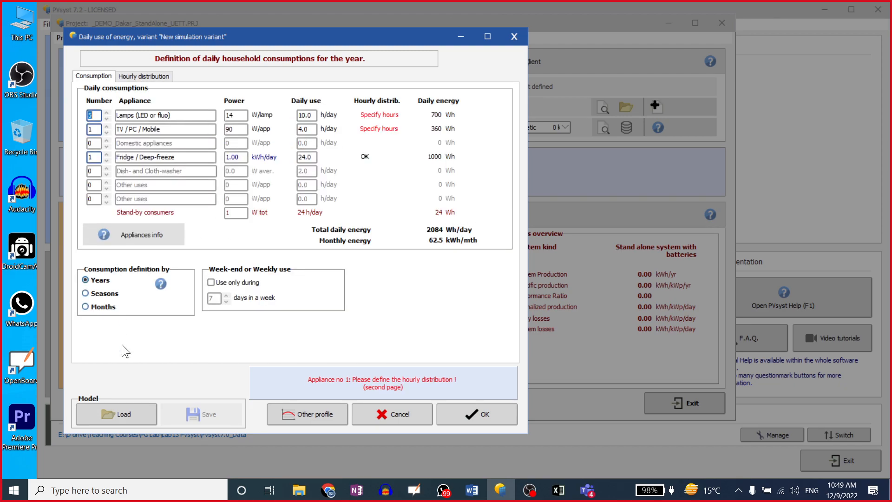
# Load the _Template_Household_10_kWh_day model (household 12 kWh/day) as the user's needs and accept the daily consumptions
pyautogui.click(121, 419)
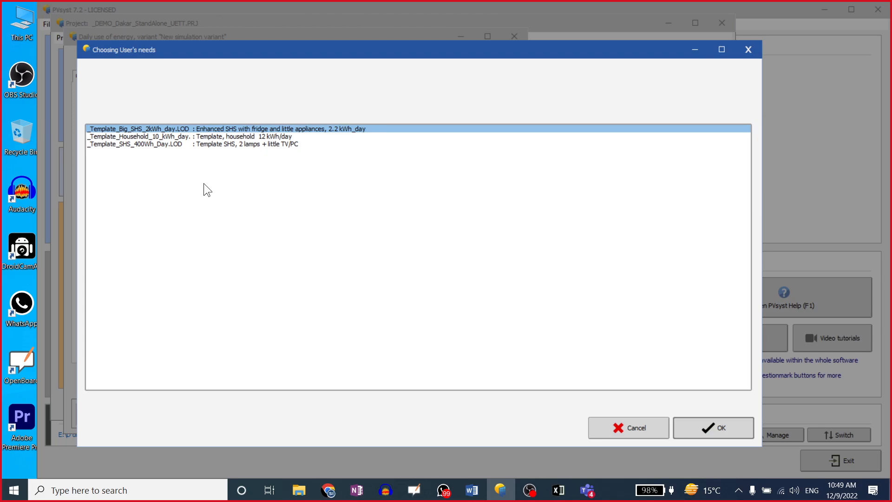
pyautogui.click(158, 137)
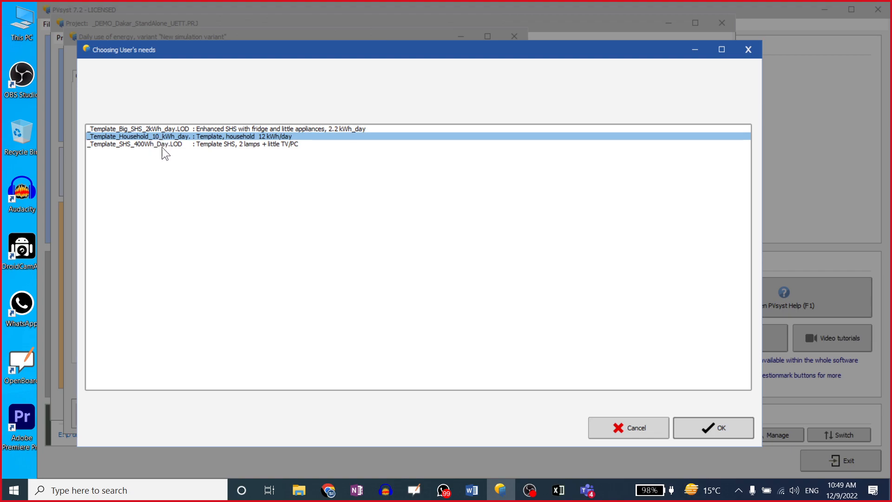
pyautogui.click(690, 433)
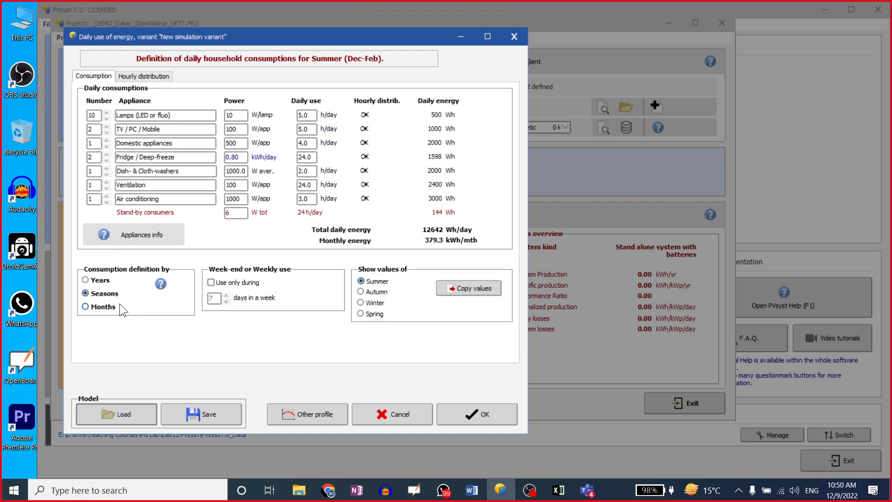
pyautogui.click(480, 418)
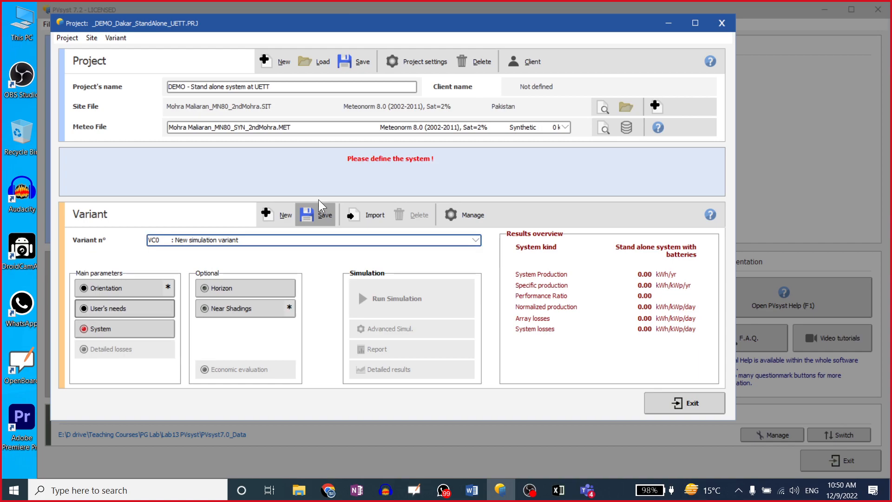
# Open the stand-alone system definition and review its storage, PV array, back-up and simplified sketch sections
pyautogui.click(125, 331)
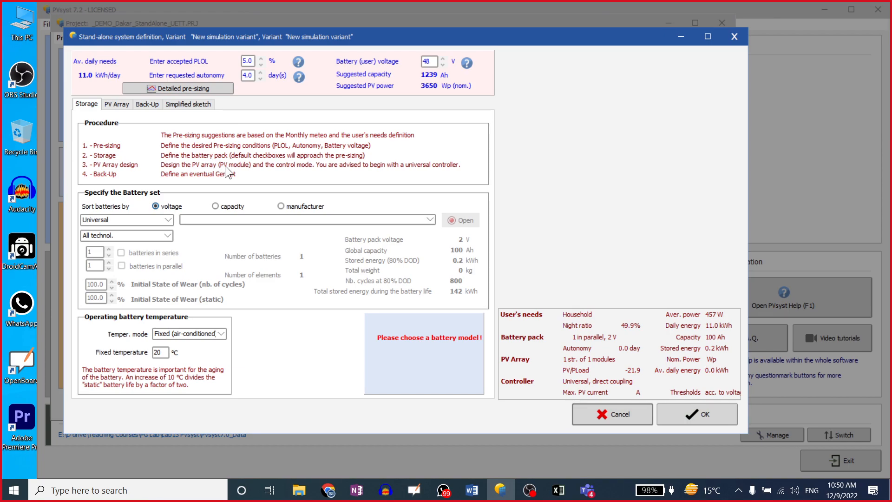
pyautogui.moveTo(219, 35); pyautogui.dragTo(273, 41)
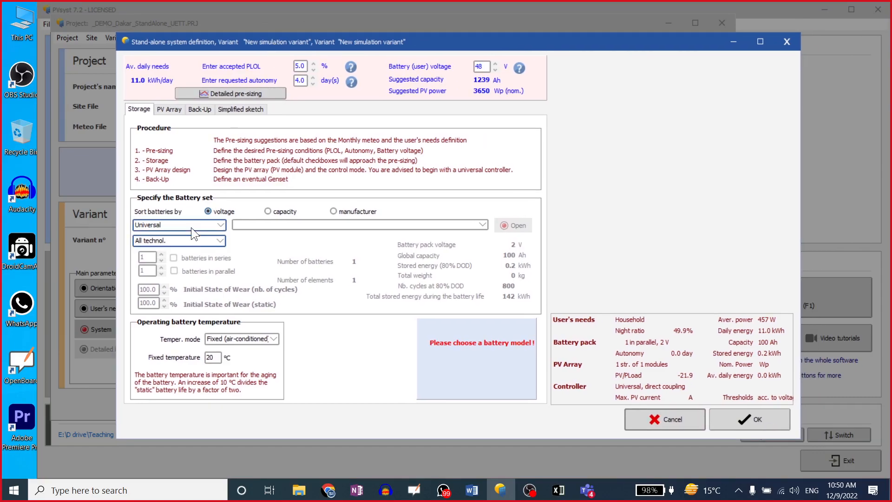
pyautogui.click(174, 110)
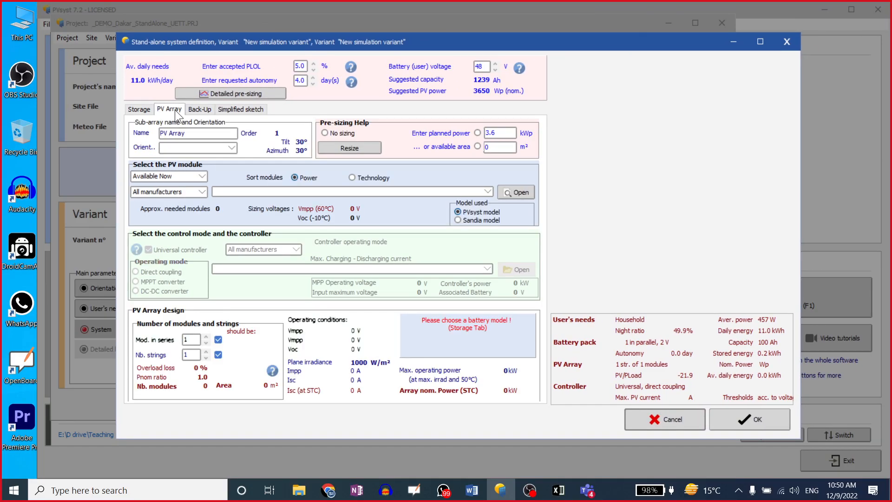
pyautogui.click(135, 111)
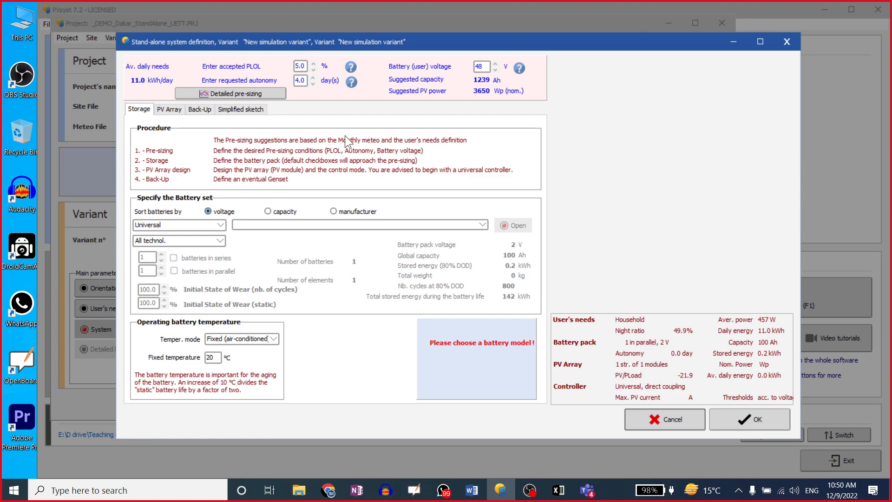
pyautogui.click(169, 109)
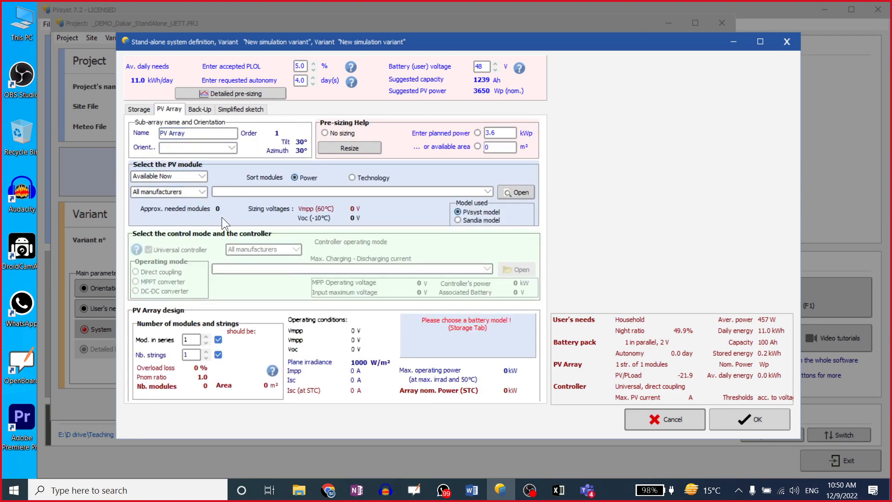
pyautogui.click(139, 110)
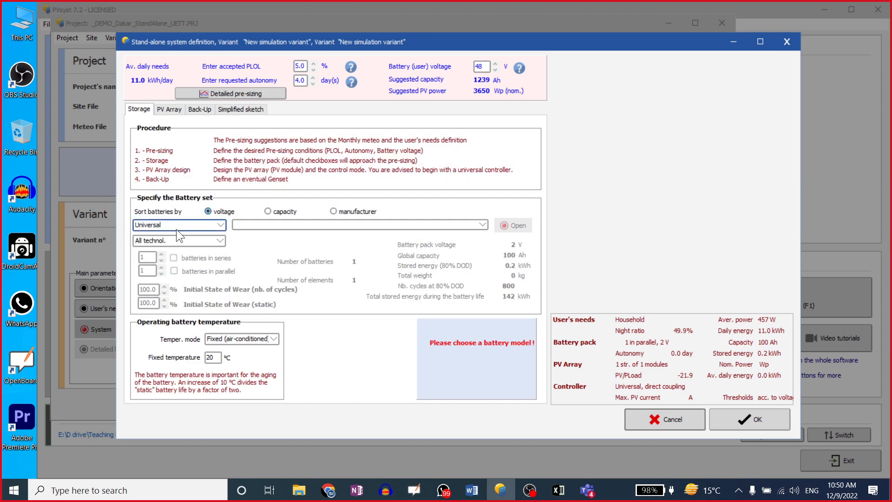
pyautogui.click(163, 111)
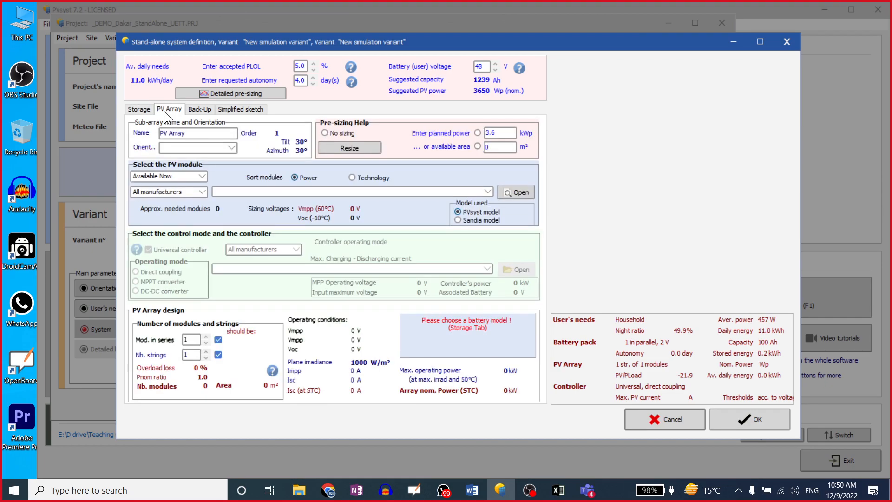
pyautogui.click(209, 113)
pyautogui.click(222, 110)
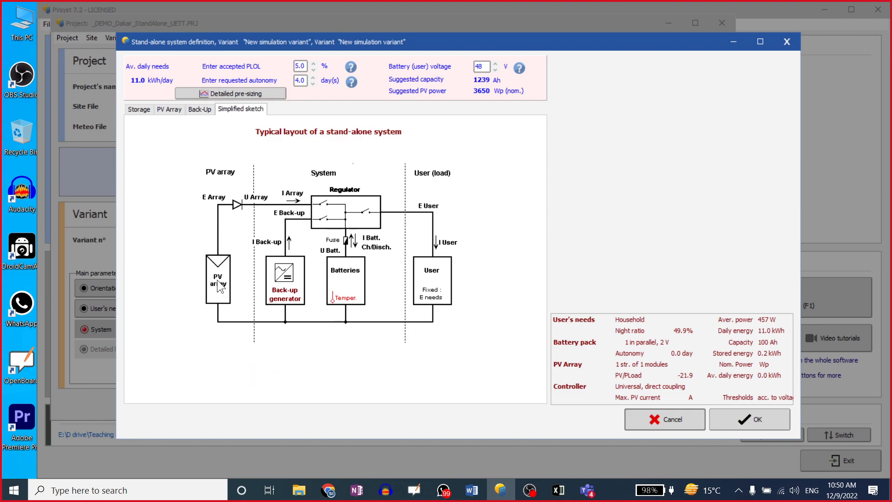
pyautogui.click(140, 110)
# Set the available area to 50 m² in the PV array's pre-sizing help
pyautogui.click(174, 109)
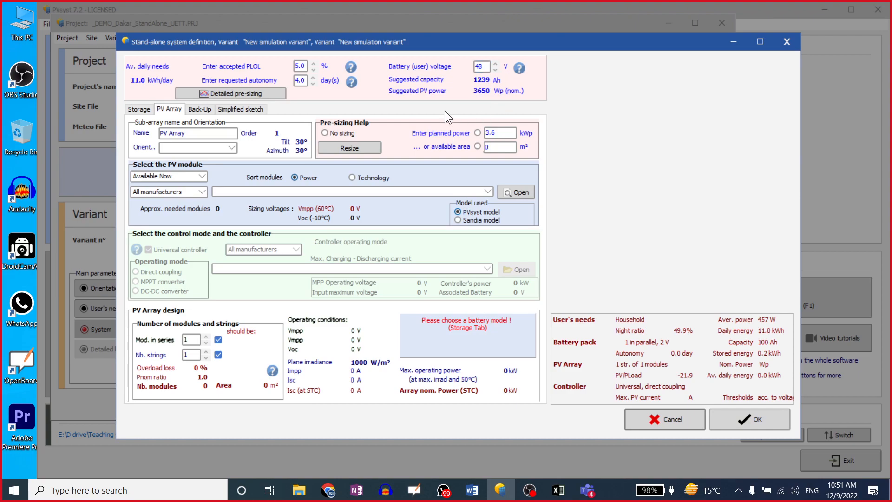
pyautogui.click(507, 130)
pyautogui.click(232, 147)
pyautogui.click(232, 148)
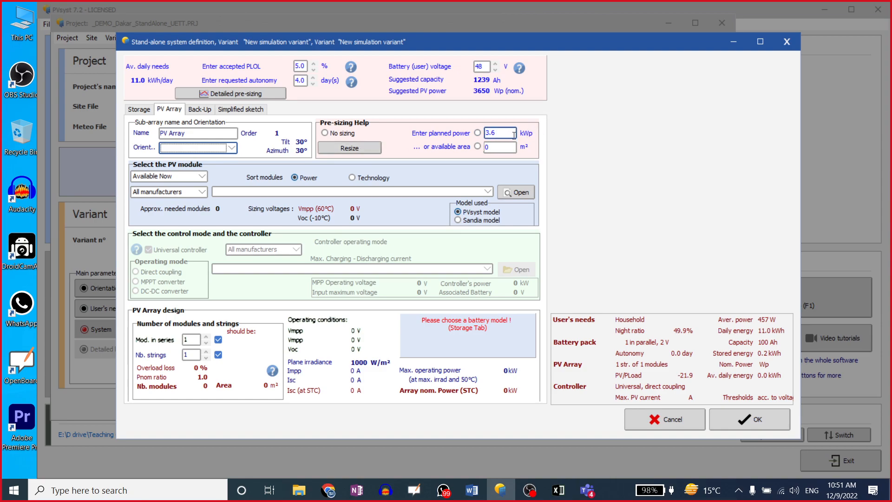
pyautogui.click(490, 148)
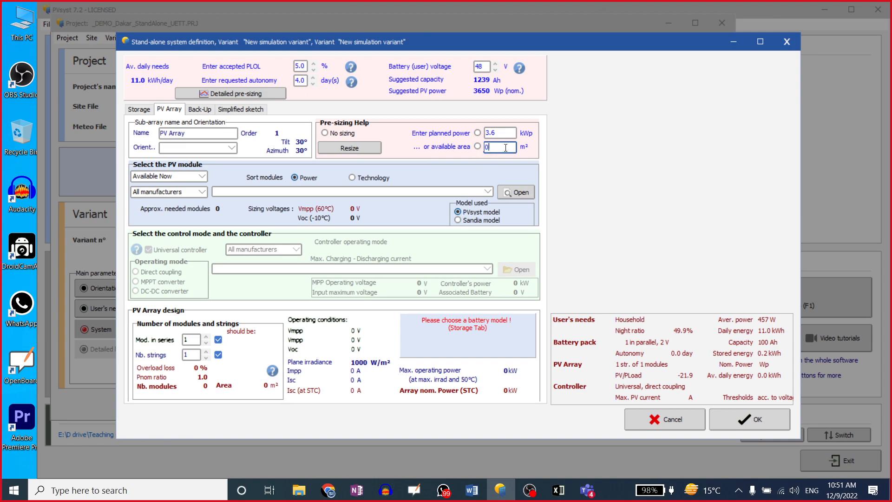
pyautogui.doubleClick(488, 148)
pyautogui.write('50')
pyautogui.click(502, 133)
pyautogui.click(505, 148)
# Keep the PV module list on Available Now and set the module manufacturer to Generic
pyautogui.click(192, 172)
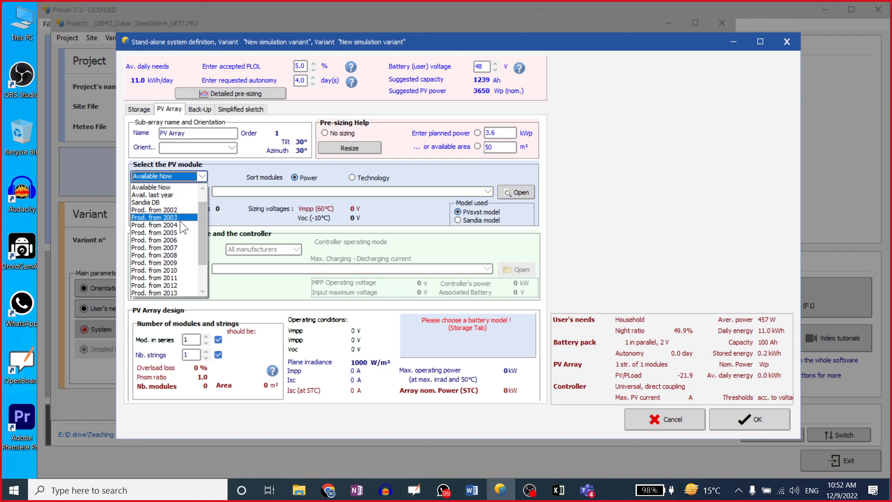
pyautogui.click(182, 189)
pyautogui.click(182, 191)
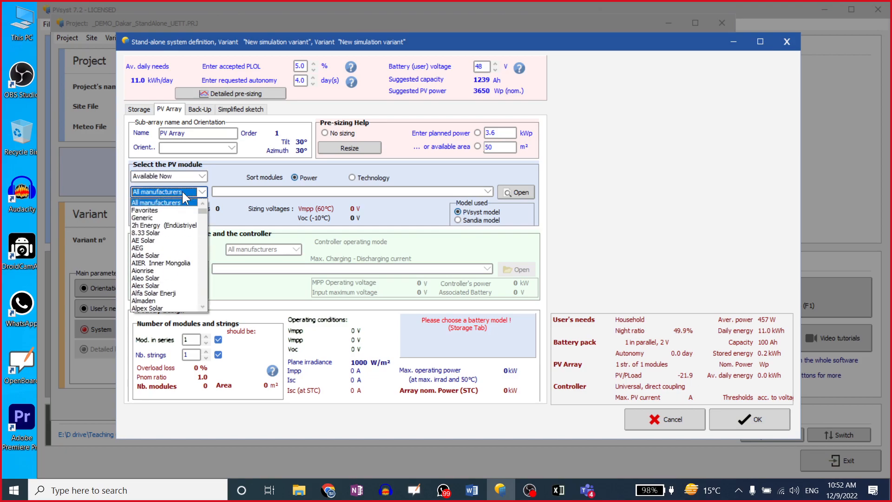
pyautogui.click(178, 194)
pyautogui.click(193, 194)
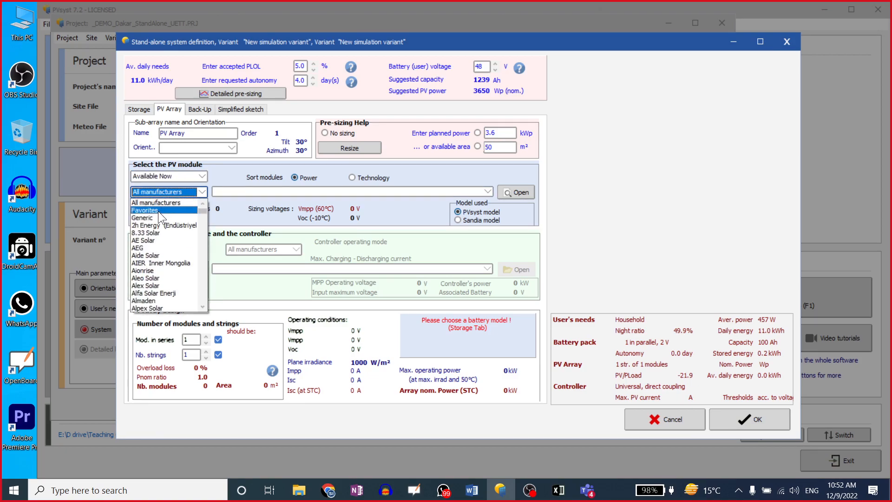
pyautogui.click(153, 217)
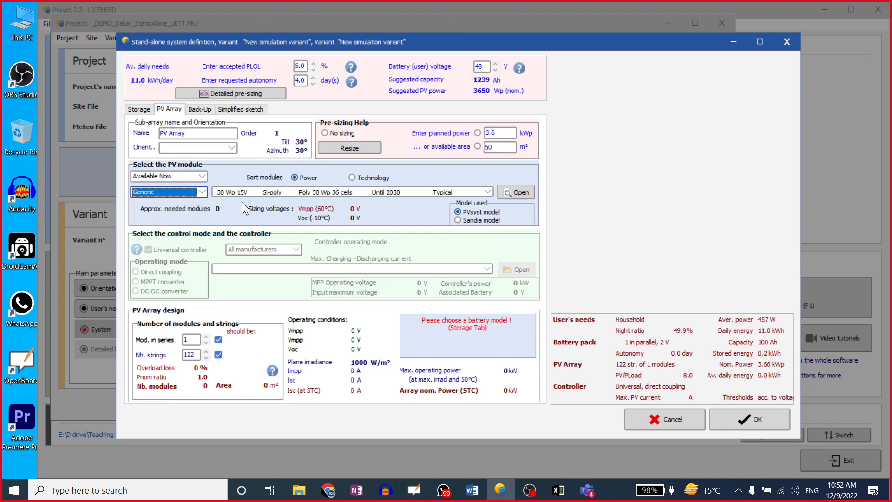
# Keep the modules sorted by power and select the 440 Wp 35V Si-mono module, Mono 440 Wp Twin 144 half-cells
pyautogui.click(284, 193)
pyautogui.scroll(-1, 255, 264)
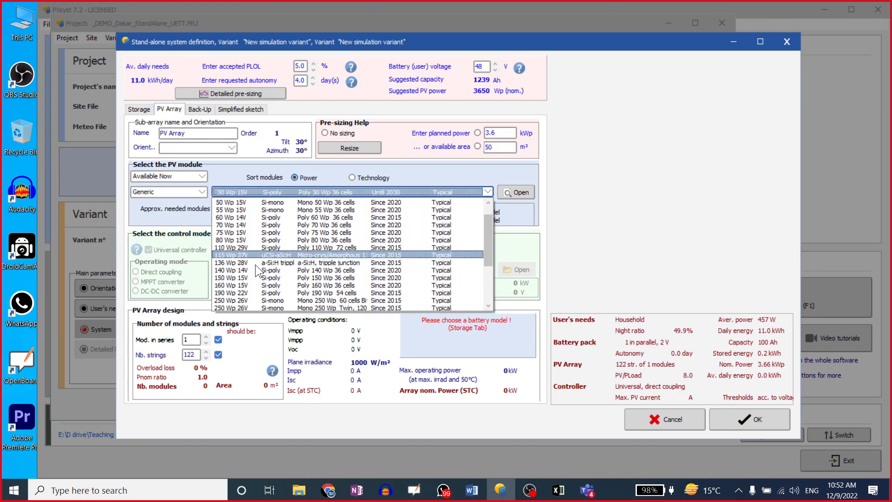
pyautogui.scroll(-5, 255, 264)
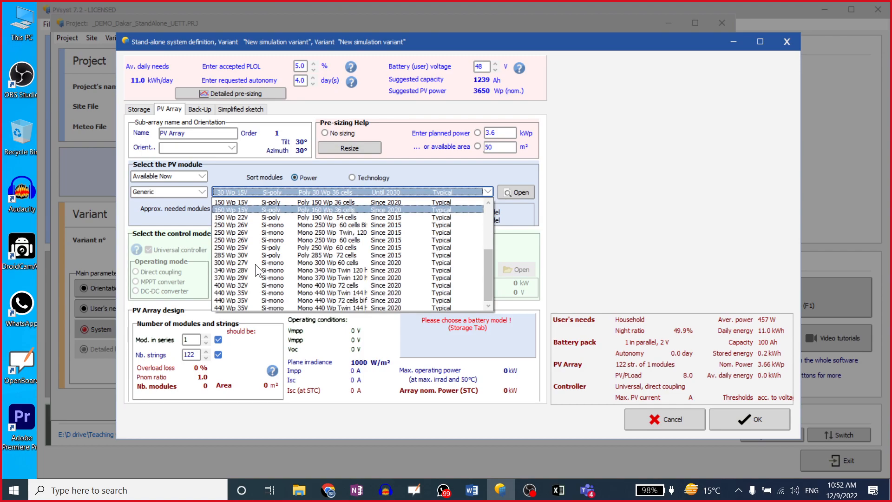
pyautogui.click(353, 179)
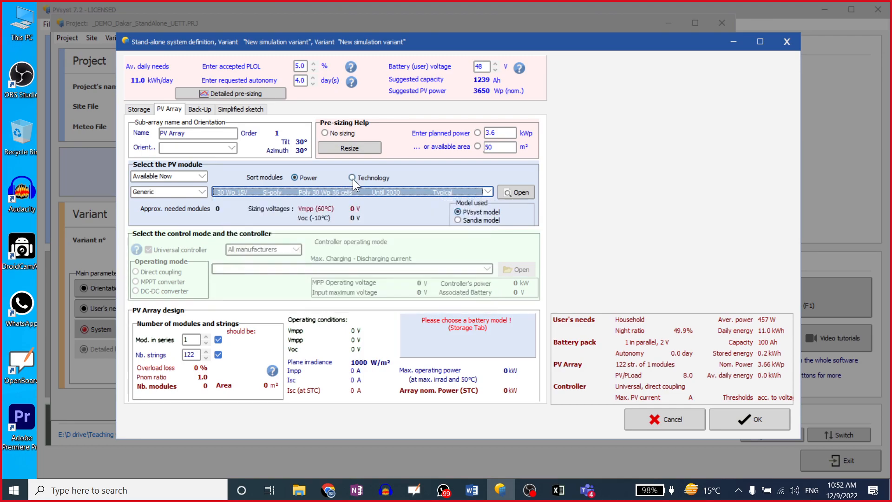
pyautogui.click(353, 177)
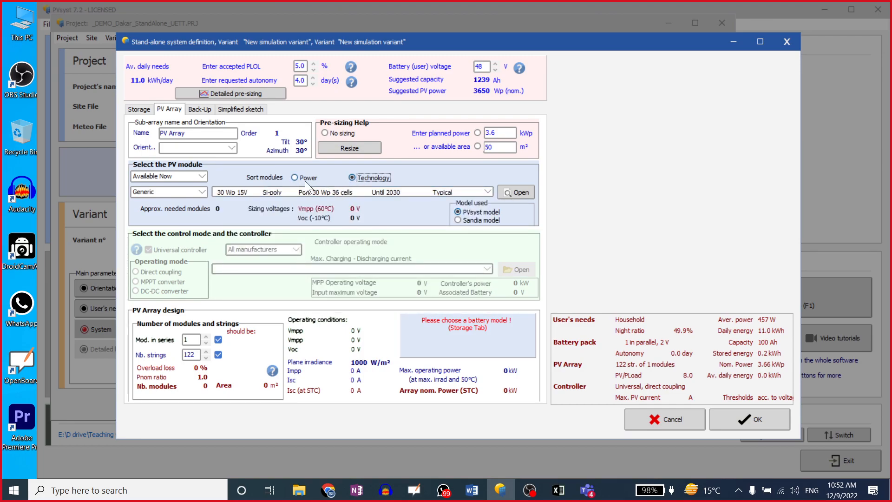
pyautogui.click(294, 178)
pyautogui.click(292, 192)
pyautogui.scroll(-3, 278, 293)
pyautogui.scroll(-2, 279, 294)
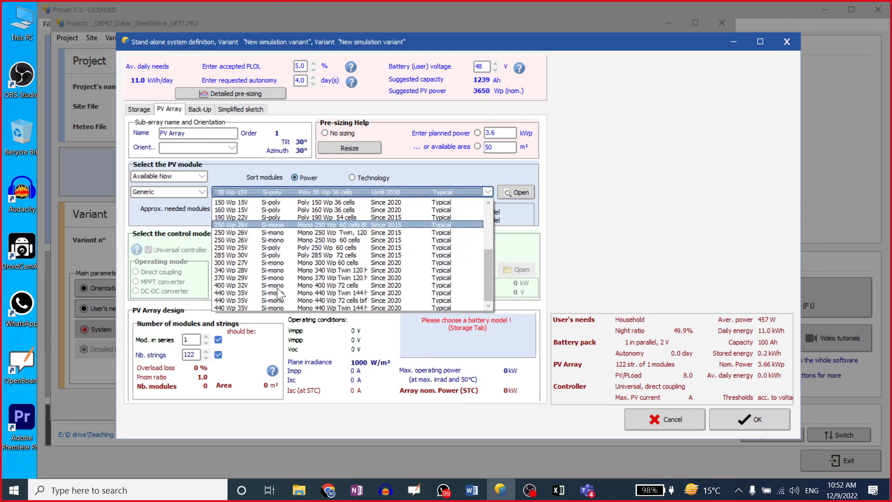
pyautogui.click(230, 307)
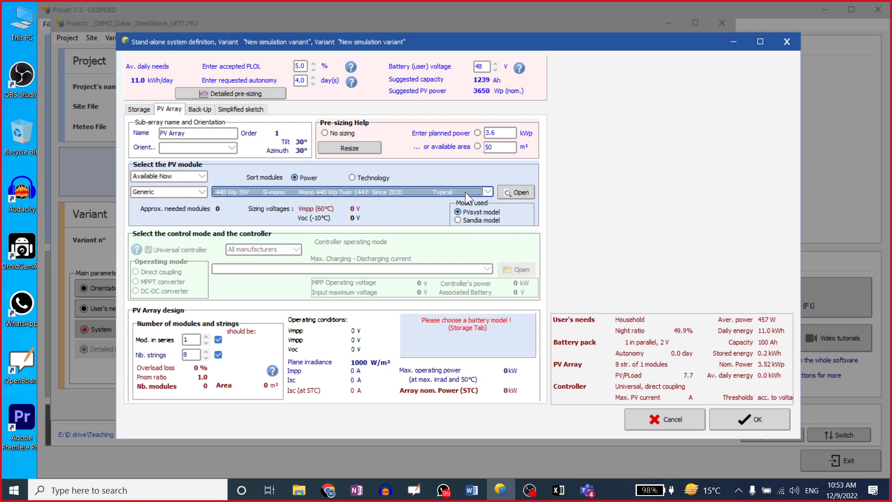
# Open the selected PV module's definition and examine its reference irradiance GRef in the manufacturer specifications
pyautogui.click(514, 192)
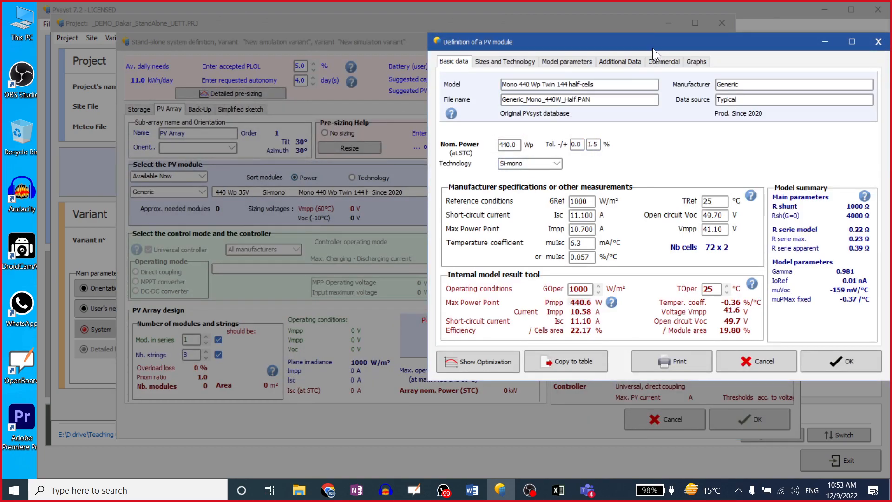
pyautogui.moveTo(653, 48); pyautogui.dragTo(509, 54)
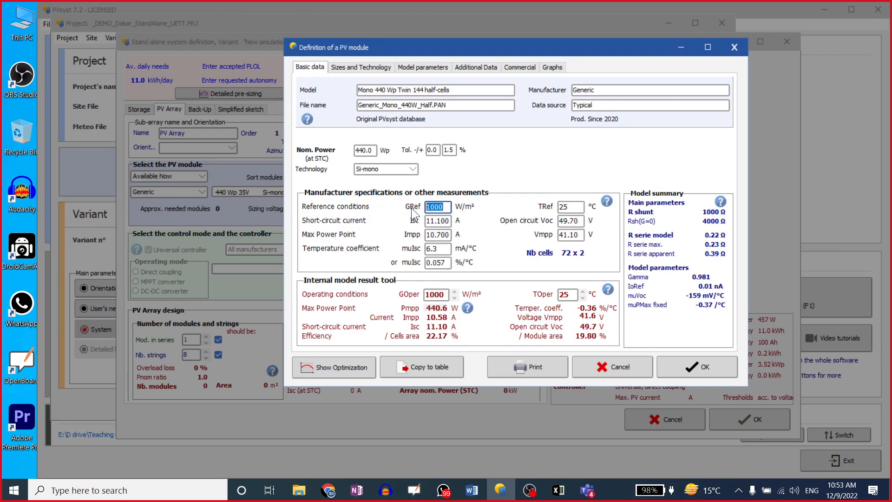
pyautogui.moveTo(450, 207); pyautogui.dragTo(428, 209)
# Switch to Chrome and search Google for "Global irradiance w .m2", using the corrected spelling
pyautogui.click(328, 491)
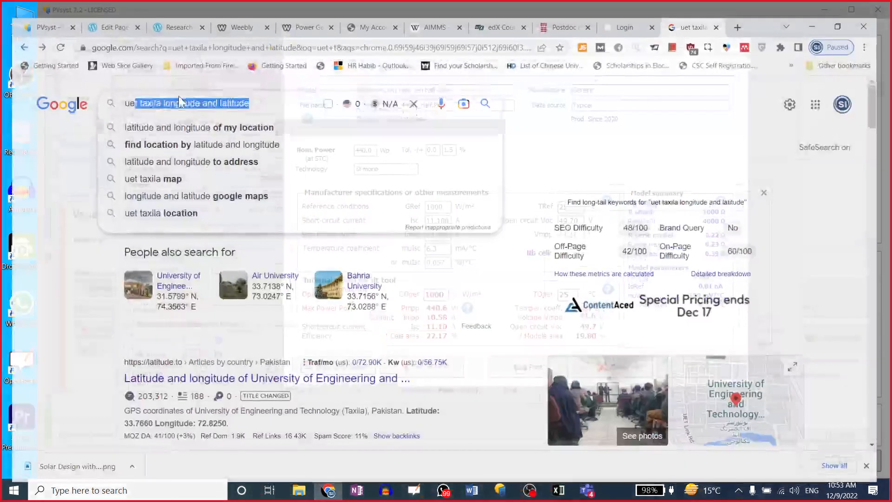
pyautogui.moveTo(250, 88); pyautogui.dragTo(100, 93)
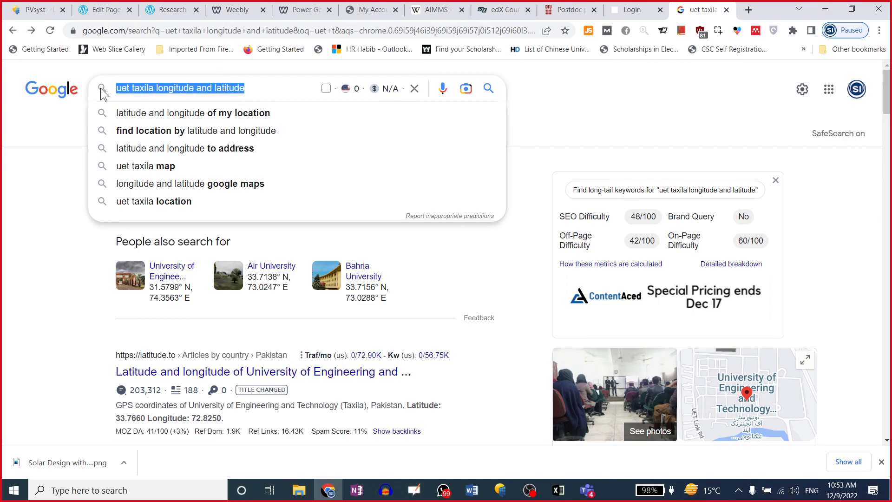
pyautogui.write('Golabal t')
pyautogui.press('BackSpace')
pyautogui.write('irra')
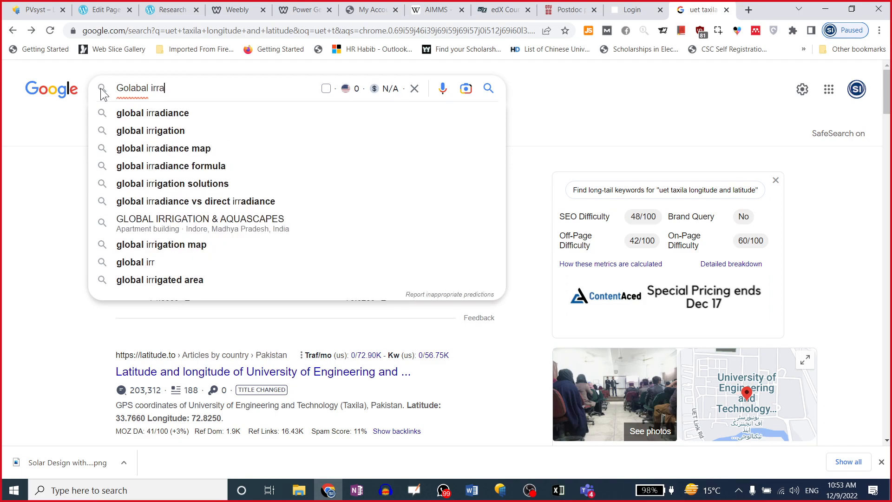
pyautogui.write('dandw e')
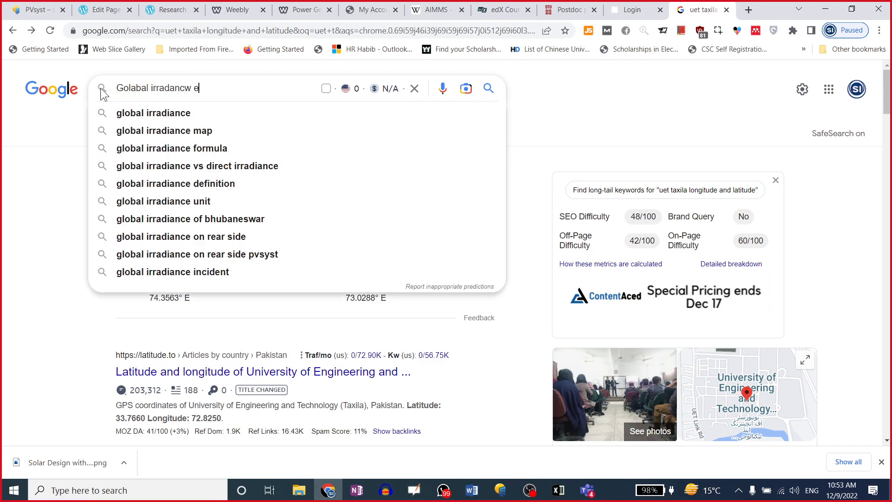
pyautogui.write('w .m2')
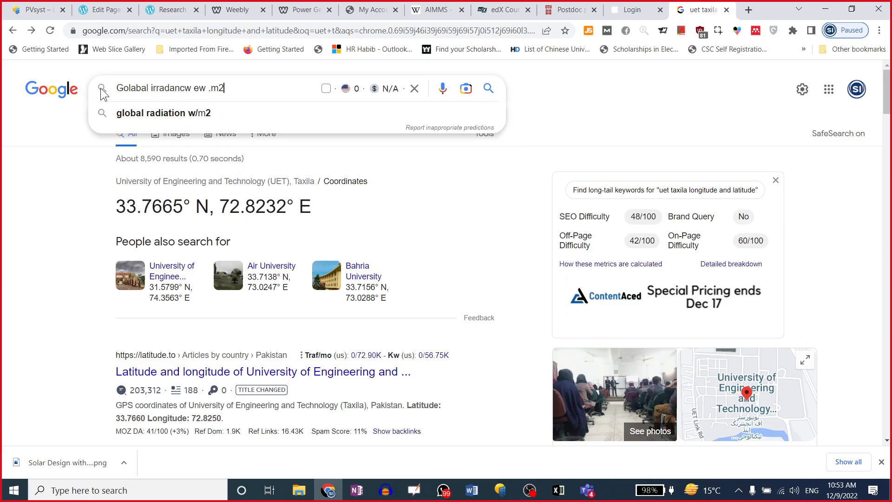
pyautogui.press('Return')
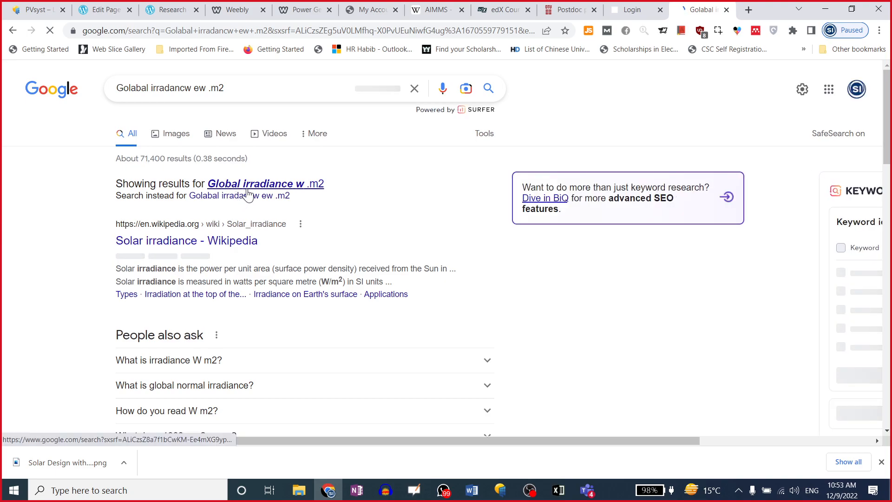
pyautogui.click(247, 189)
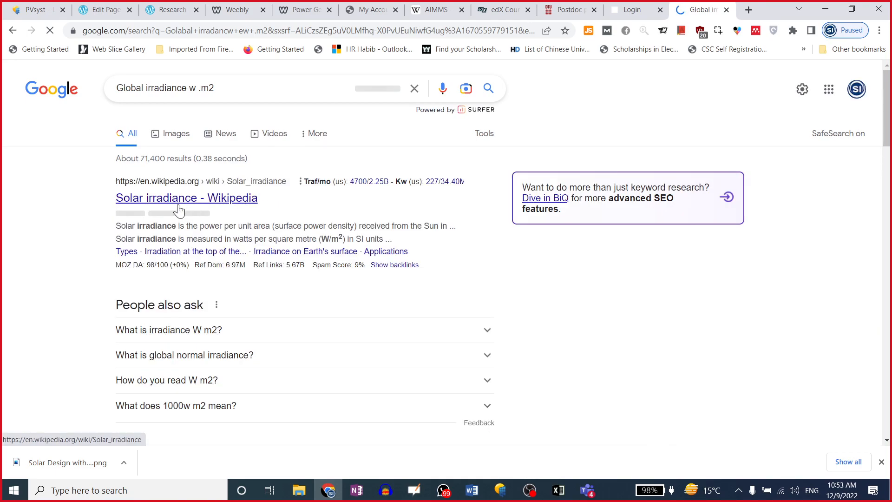
# Refine the search to "Global irradiance watt per m2" among the image results
pyautogui.click(192, 91)
pyautogui.press('BackSpace')
pyautogui.write('per')
pyautogui.press('Return')
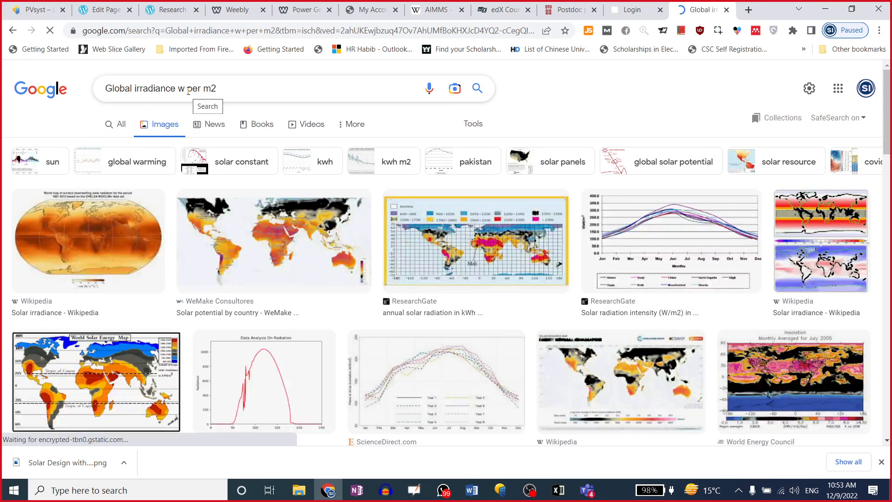
pyautogui.click(186, 89)
pyautogui.write('att')
pyautogui.press('Return')
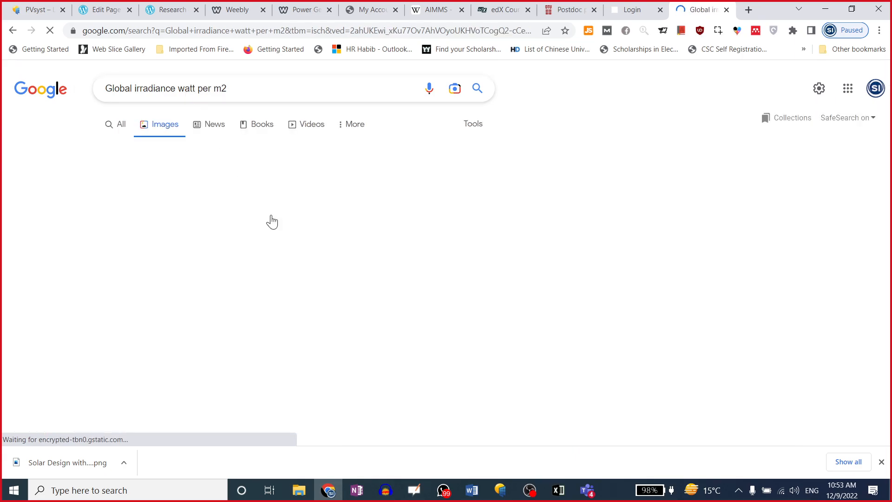
# Open the energypedia page "SPIS Toolbox - Solar Irradiation" from its world irradiation map in the image results
pyautogui.scroll(-3, 265, 239)
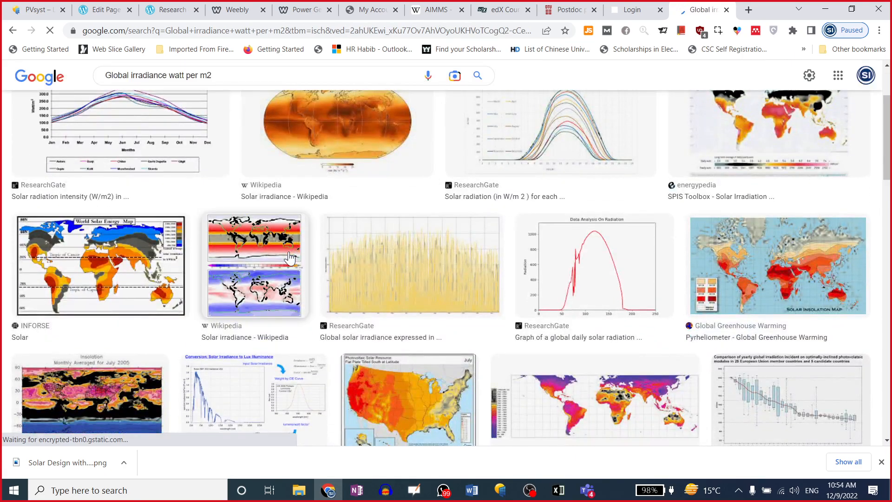
pyautogui.scroll(3, 298, 279)
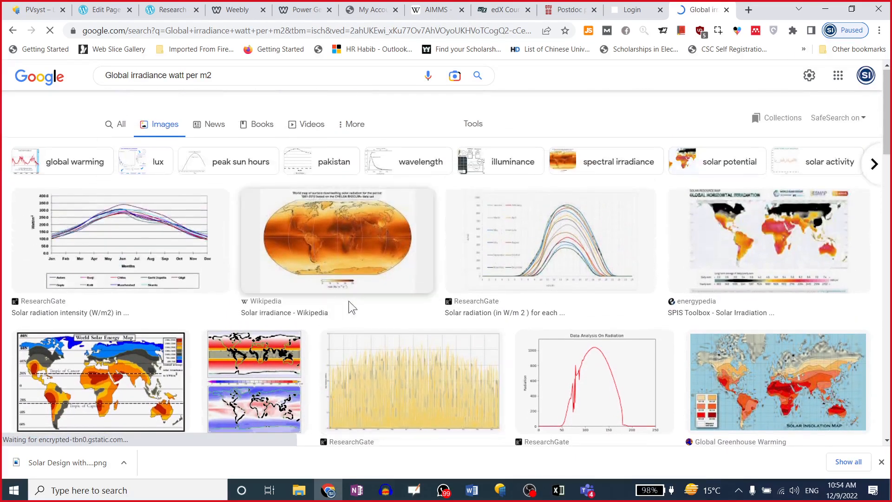
pyautogui.click(761, 243)
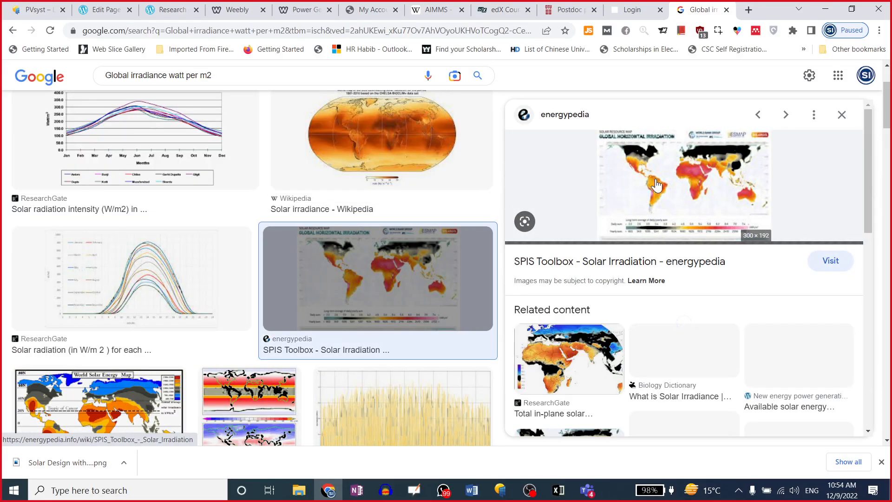
pyautogui.click(677, 182)
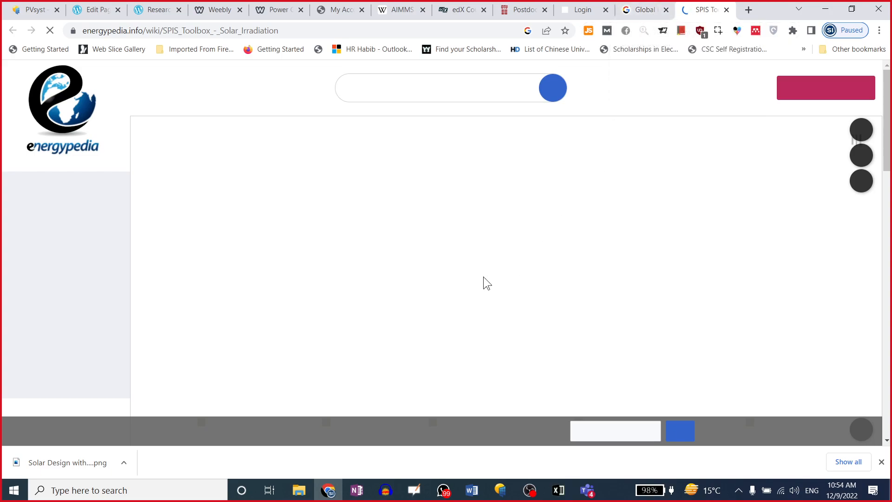
pyautogui.click(646, 9)
pyautogui.click(702, 10)
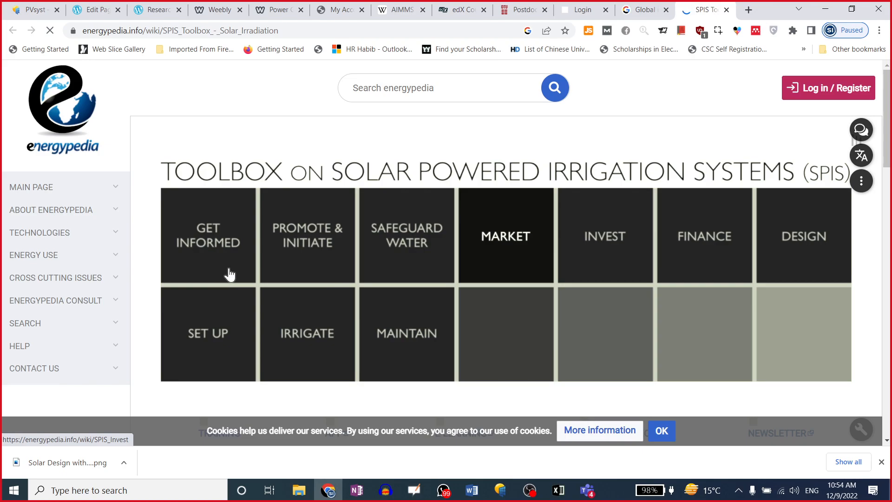
# Find the Global Horizontal Solar Irradiation map in the article and open it as a stand-alone image
pyautogui.scroll(-15, 570, 252)
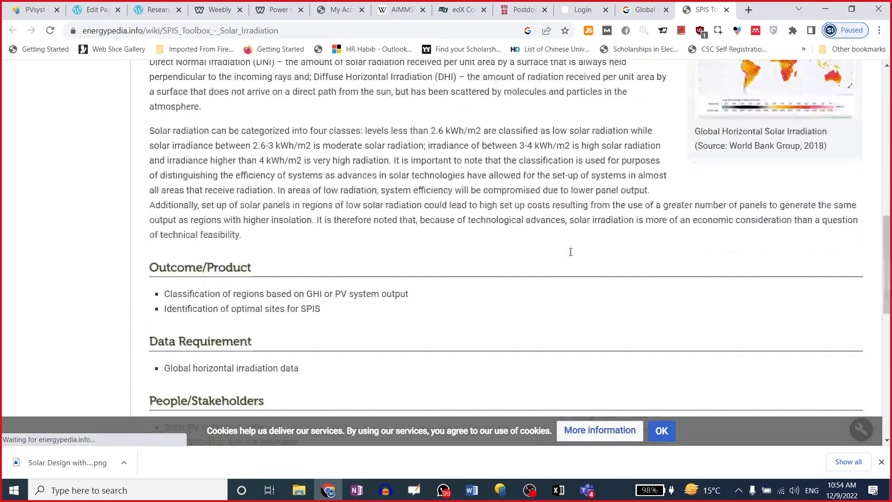
pyautogui.scroll(2, 772, 125)
pyautogui.click(769, 161)
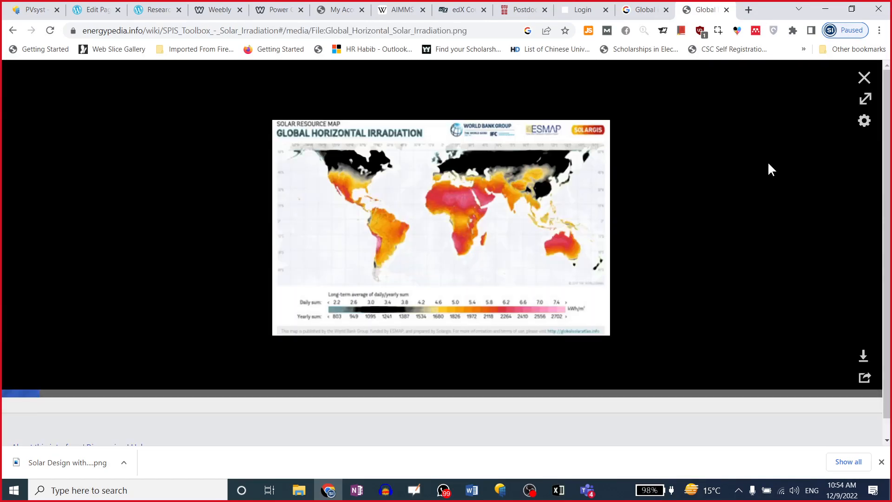
pyautogui.click(443, 221)
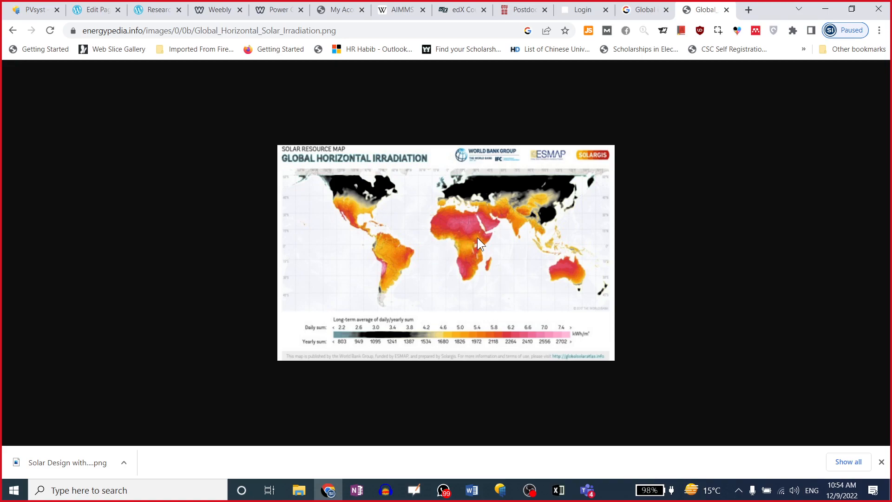
# Enlarge the Global Horizontal Irradiation map and examine its regional colours against the daily and yearly sum scale
pyautogui.scroll(3, 471, 214)
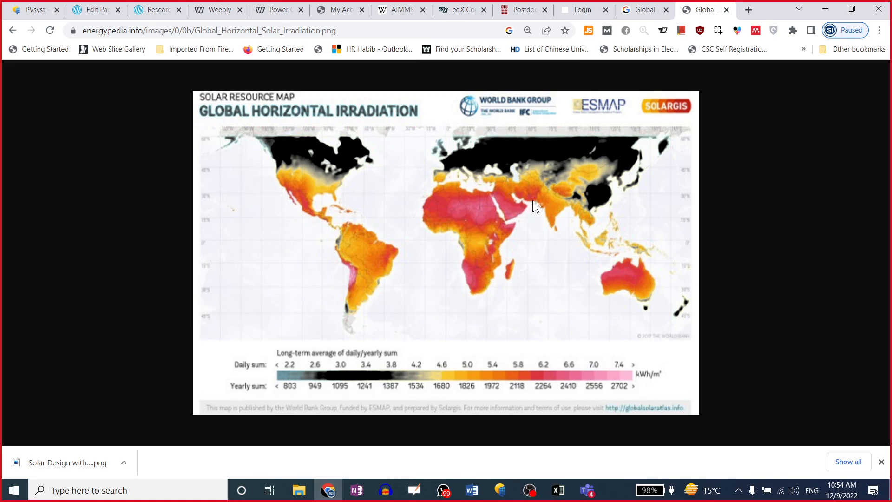
pyautogui.scroll(4, 532, 200)
pyautogui.scroll(-3, 344, 249)
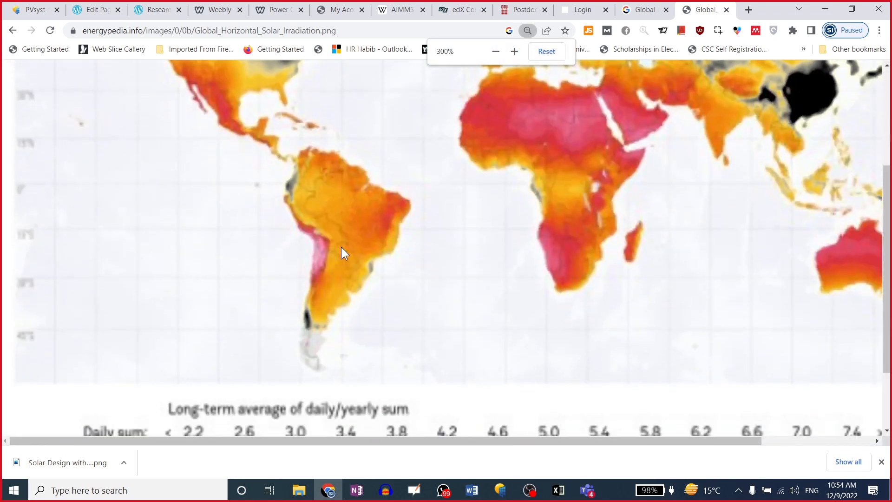
pyautogui.scroll(1, 342, 246)
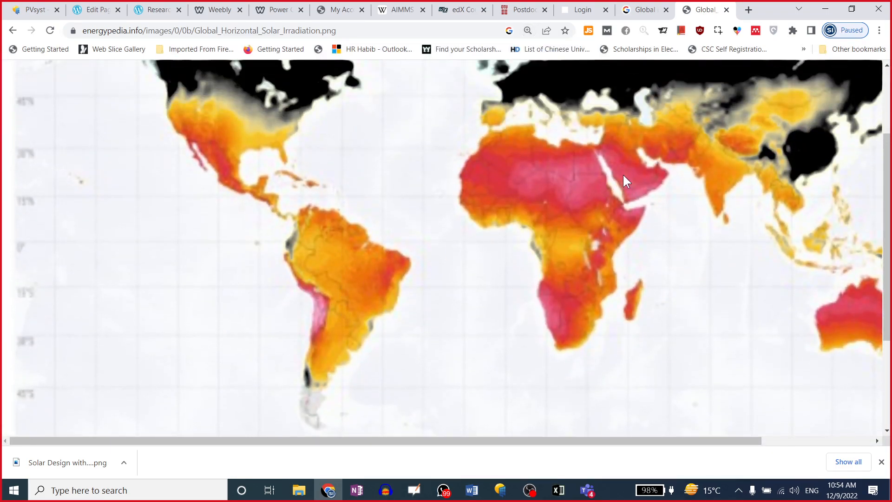
pyautogui.scroll(-1, 250, 241)
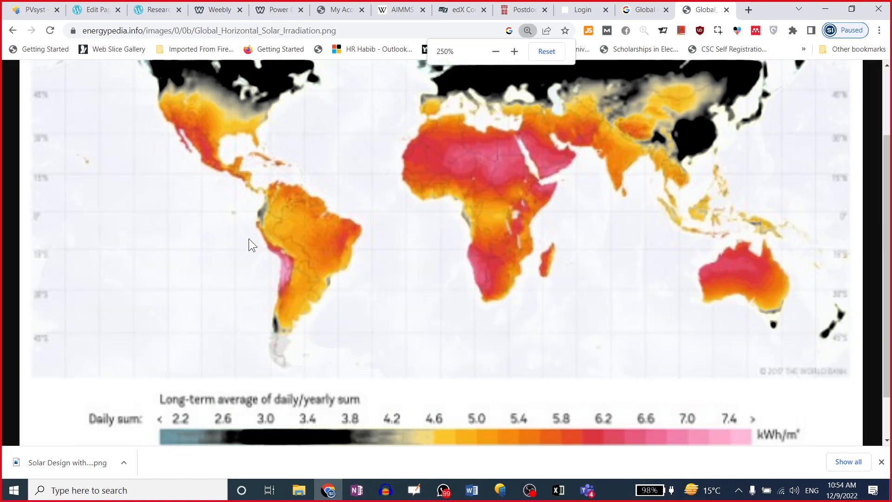
pyautogui.scroll(-1, 310, 181)
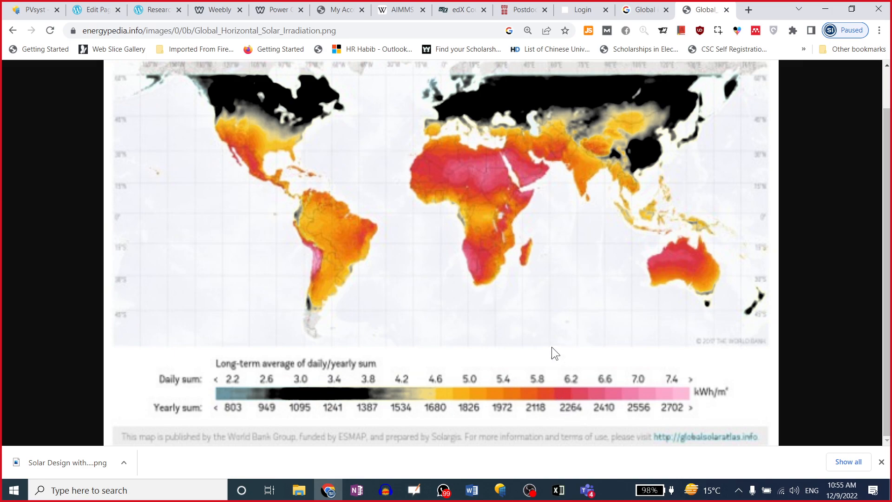
pyautogui.scroll(1, 553, 324)
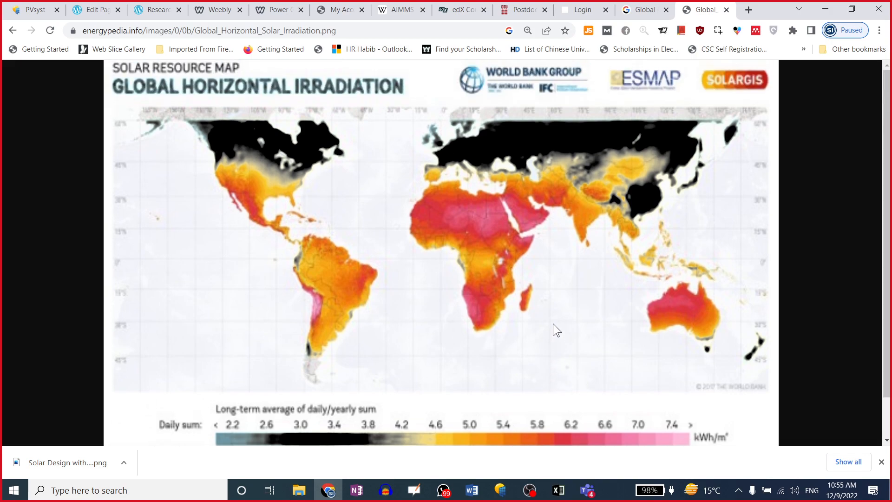
# Check the map's daily and yearly sum scale, leave the stand-alone image and return to the Google image results
pyautogui.scroll(-1, 576, 372)
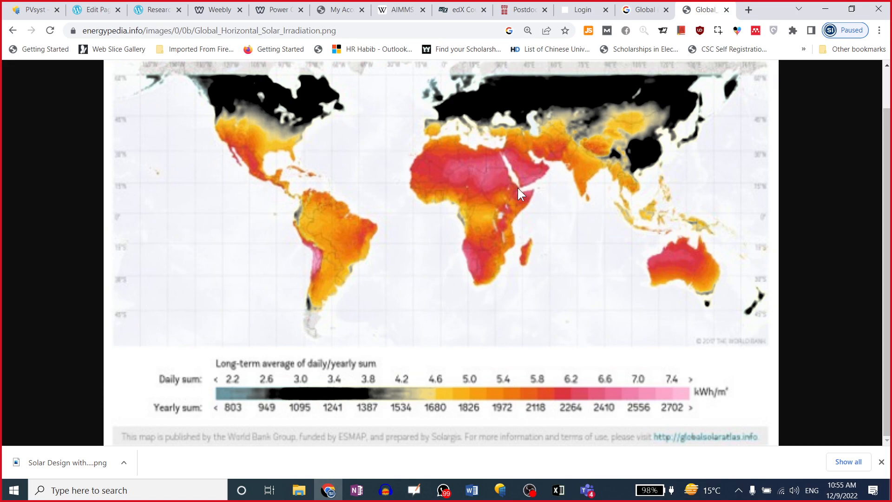
pyautogui.scroll(1, 509, 183)
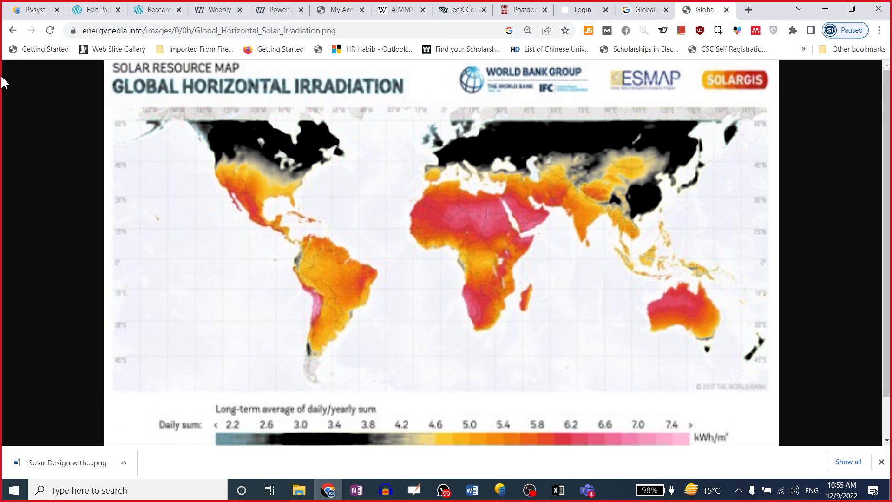
pyautogui.click(13, 31)
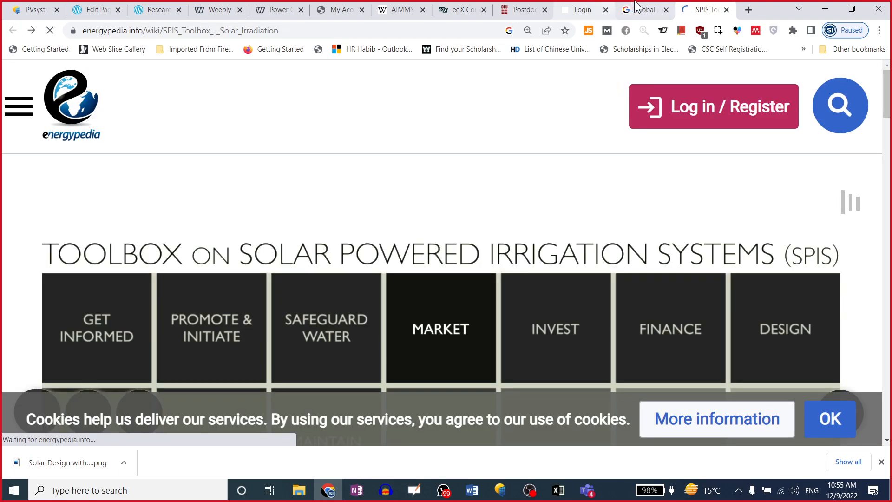
pyautogui.click(637, 6)
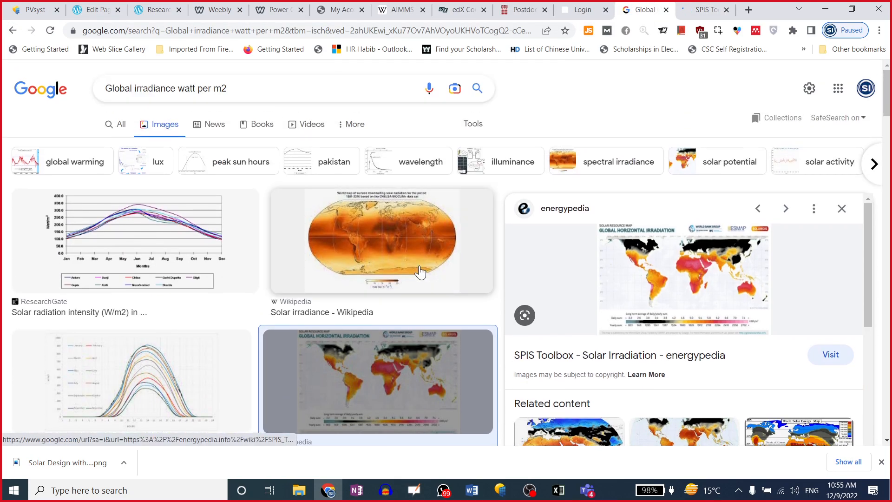
# Browse the image results for other irradiance maps and preview Quora's July photovoltaic solar resource map of the United States
pyautogui.scroll(-3, 421, 272)
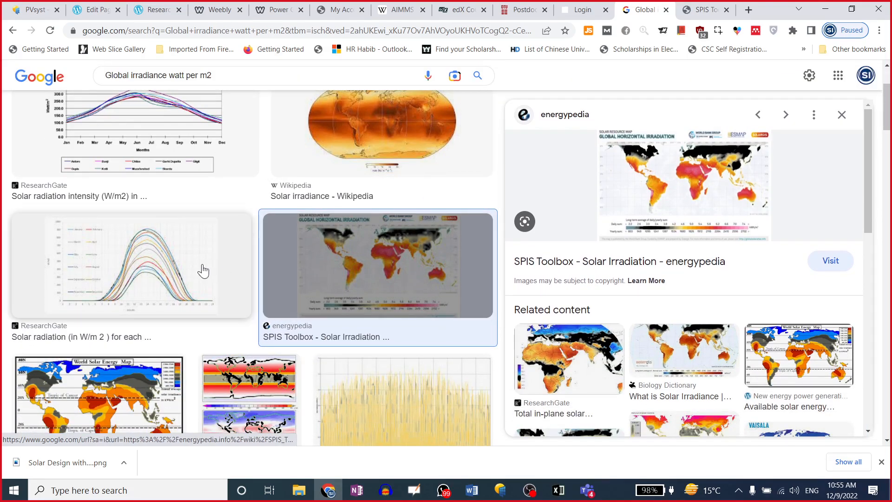
pyautogui.scroll(-5, 208, 285)
pyautogui.scroll(-3, 604, 321)
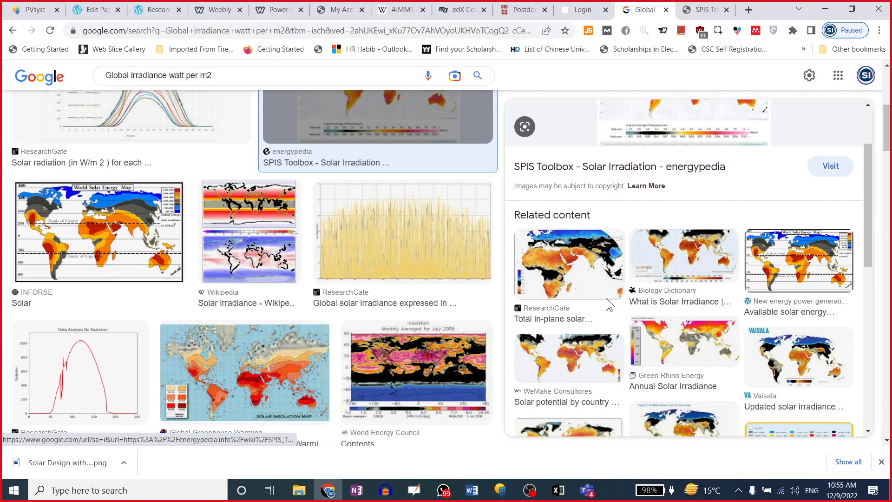
pyautogui.scroll(-2, 376, 333)
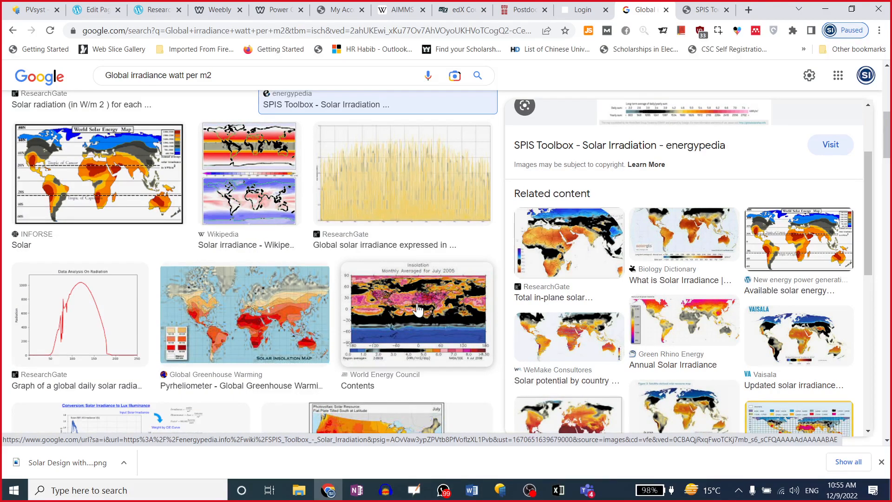
pyautogui.scroll(-5, 395, 288)
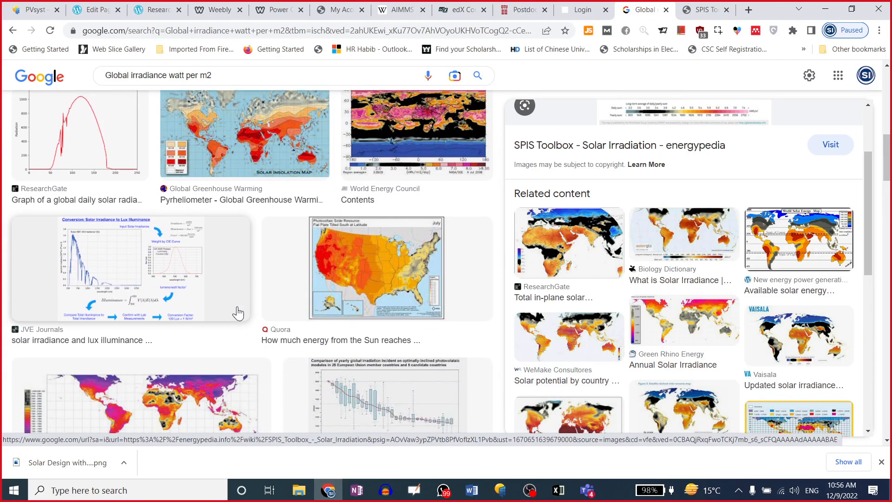
pyautogui.click(381, 230)
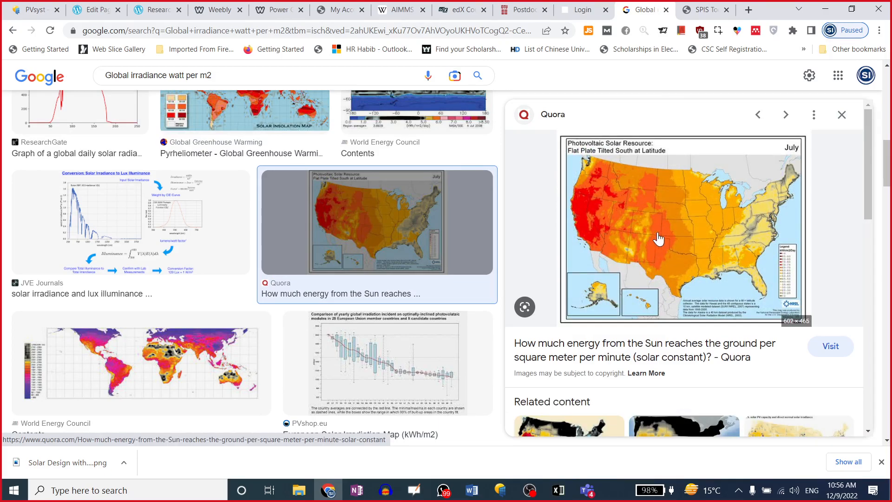
# Preview the related Alaska Energy Authority solar resource map of the United States and look through more irradiance image results
pyautogui.scroll(-5, 669, 232)
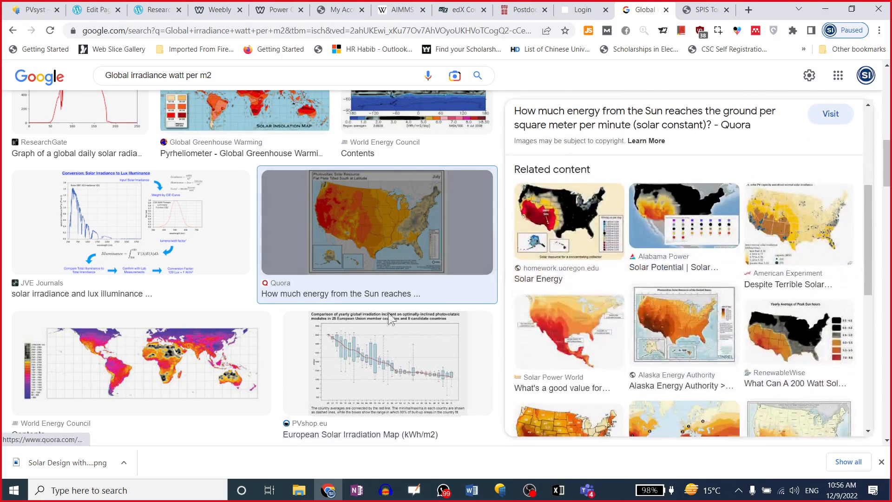
pyautogui.click(670, 325)
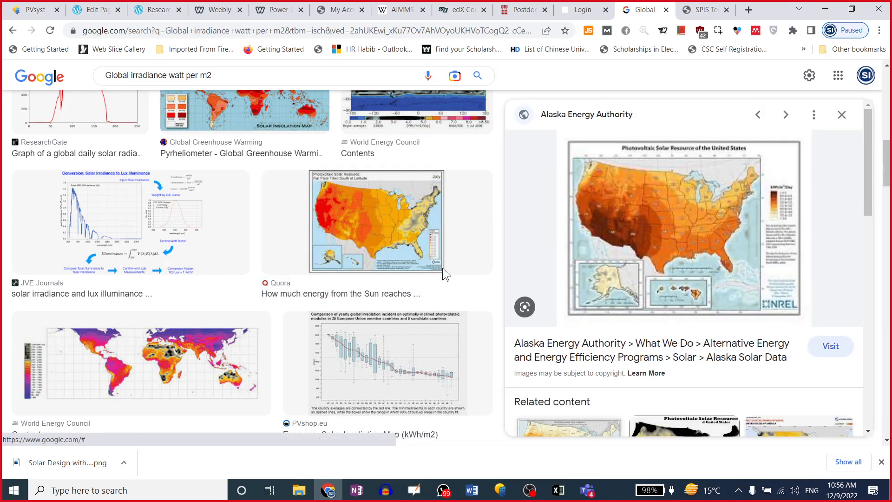
pyautogui.scroll(-5, 372, 289)
pyautogui.scroll(-4, 370, 291)
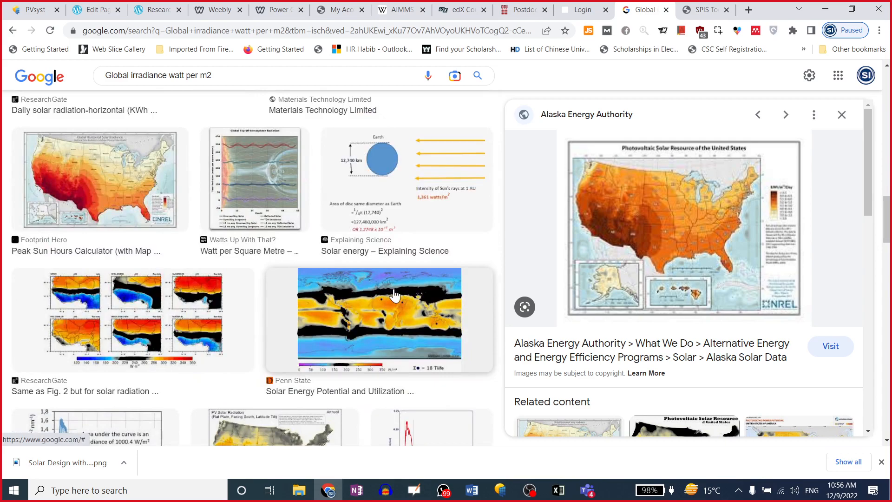
pyautogui.scroll(-7, 460, 269)
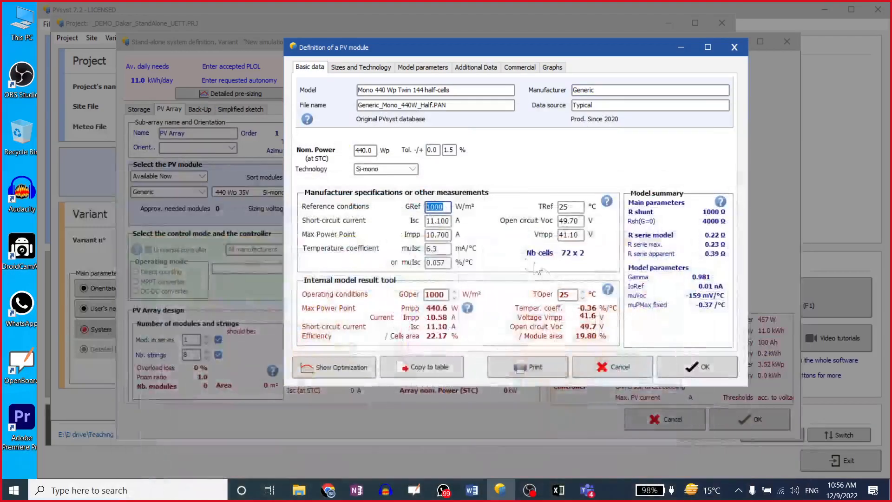
# Switch back to PVsyst and review the cell technologies offered for the module and its short-circuit current
pyautogui.click(825, 10)
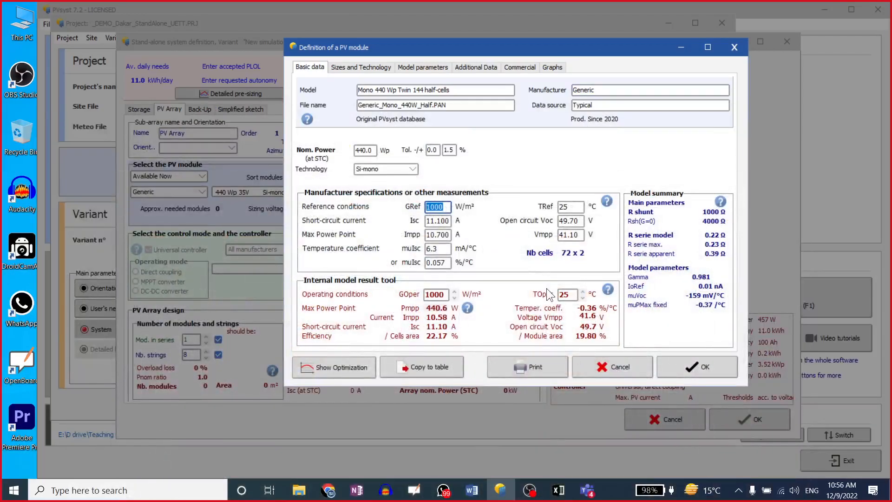
pyautogui.click(435, 222)
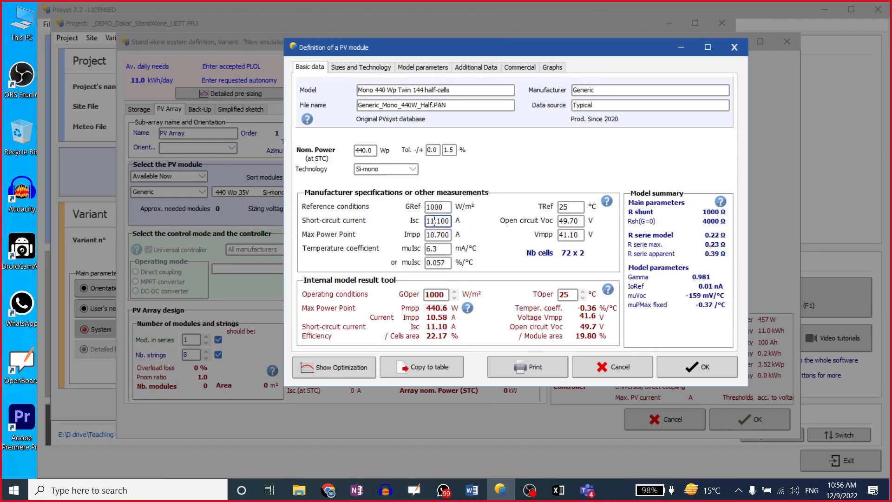
pyautogui.click(416, 172)
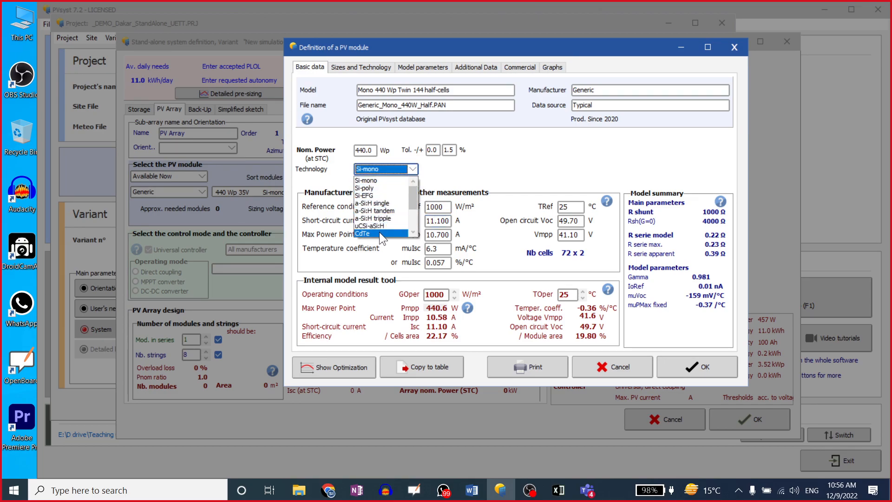
pyautogui.moveTo(413, 207); pyautogui.dragTo(409, 229)
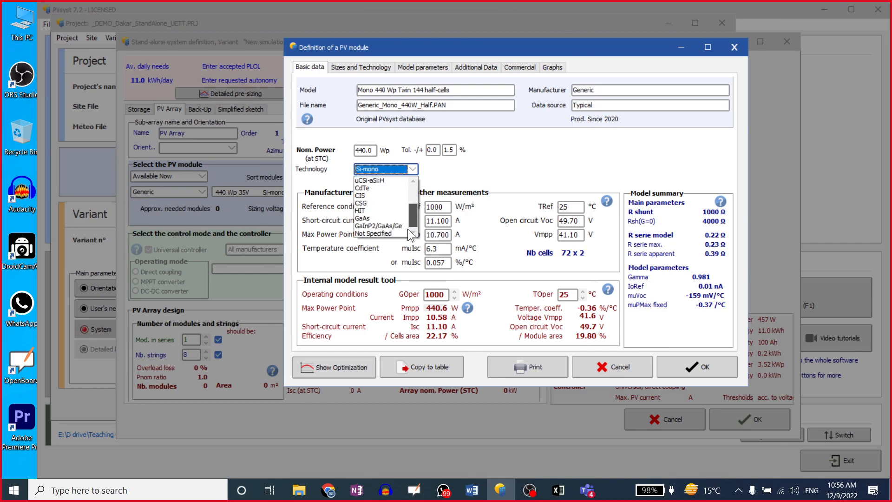
pyautogui.moveTo(411, 216); pyautogui.dragTo(413, 199)
pyautogui.click(456, 171)
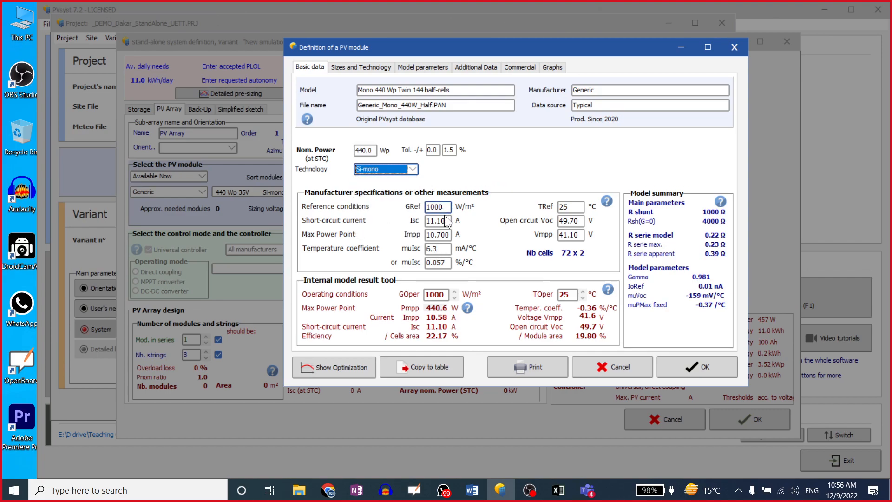
pyautogui.click(426, 221)
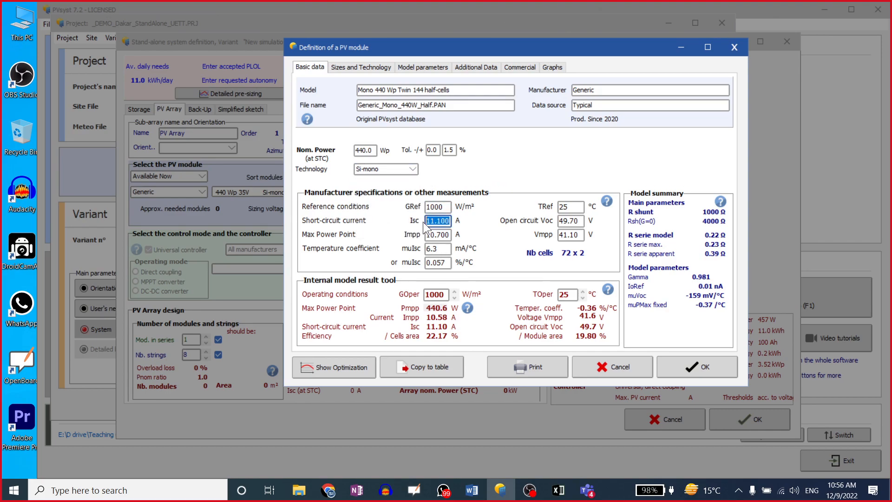
# Show the module's optimization graph of efficiency versus irradiance, examine the temperature curves and close it
pyautogui.click(353, 373)
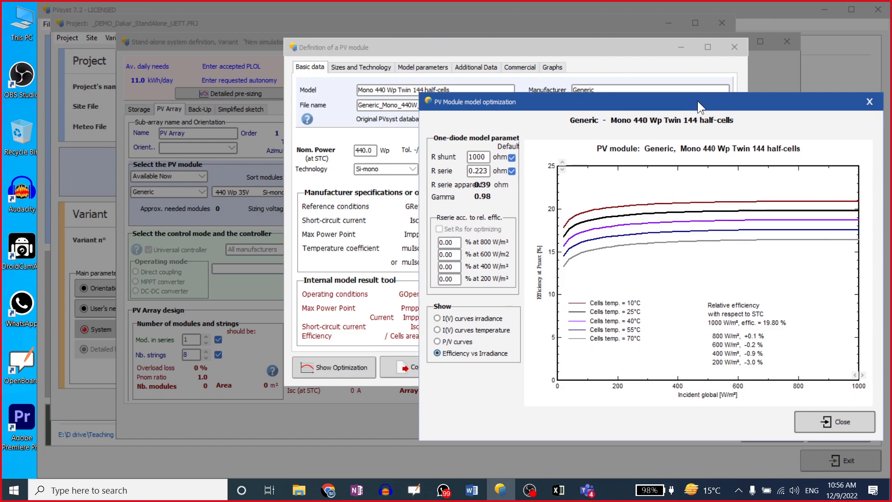
pyautogui.moveTo(701, 103); pyautogui.dragTo(676, 65)
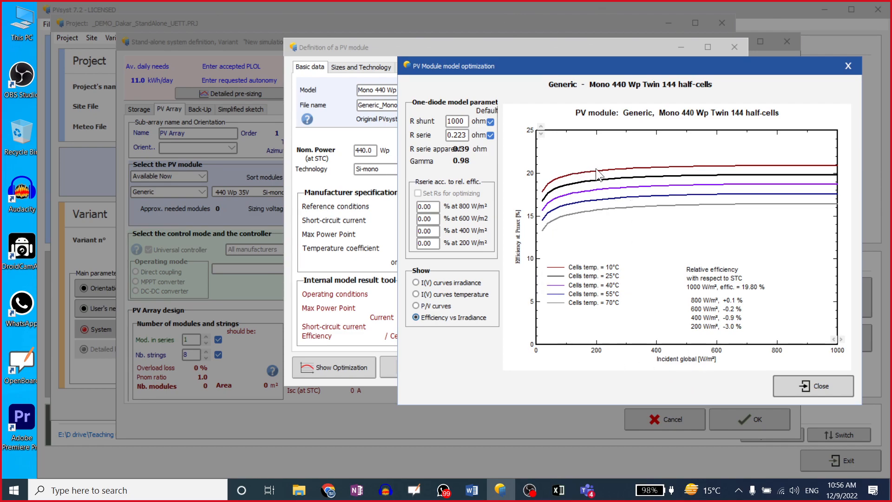
pyautogui.click(836, 388)
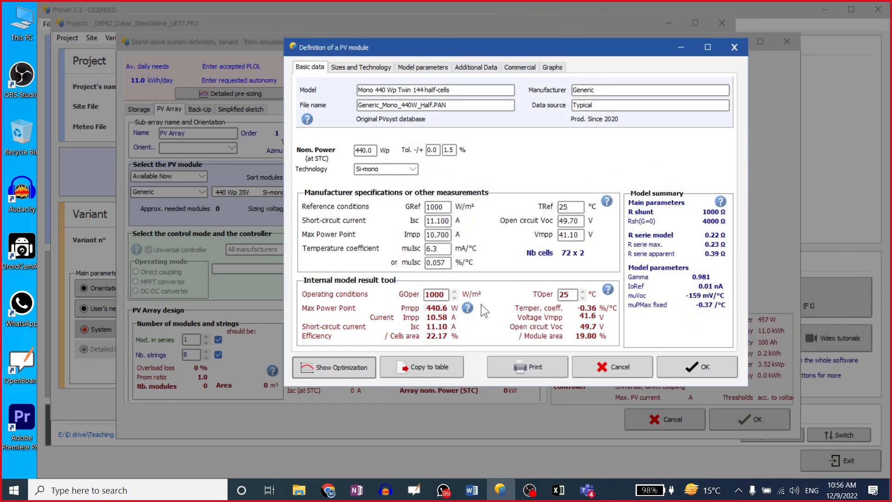
# Examine the module's Isc, Voc, Impp and Vmpp against its nominal power, and accept the module definition
pyautogui.moveTo(435, 220); pyautogui.dragTo(446, 222)
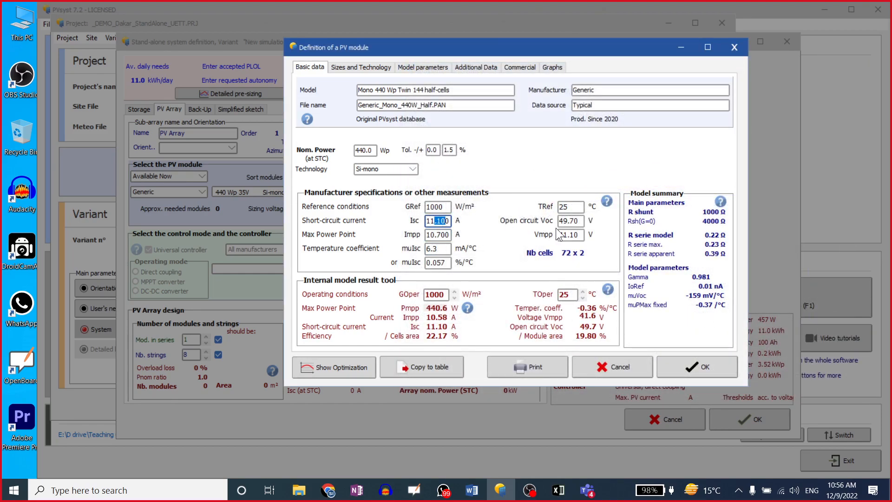
pyautogui.moveTo(582, 221); pyautogui.dragTo(509, 236)
pyautogui.click(576, 236)
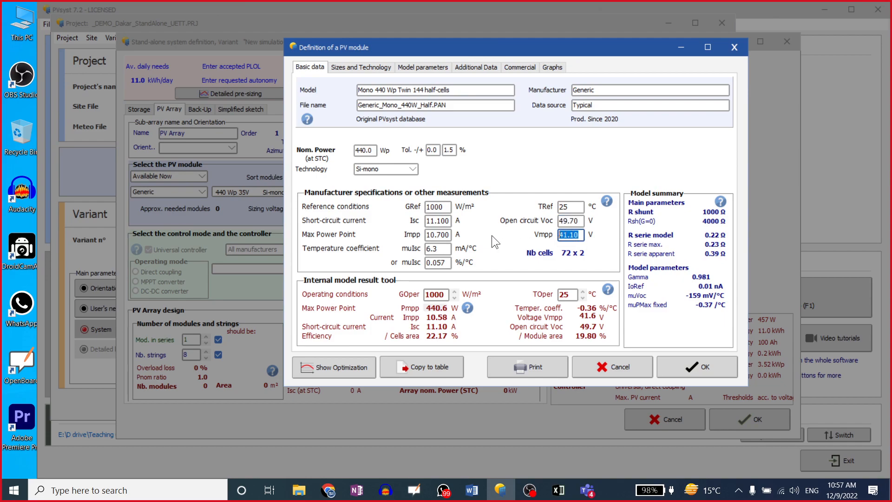
pyautogui.moveTo(449, 235); pyautogui.dragTo(422, 234)
pyautogui.click(437, 236)
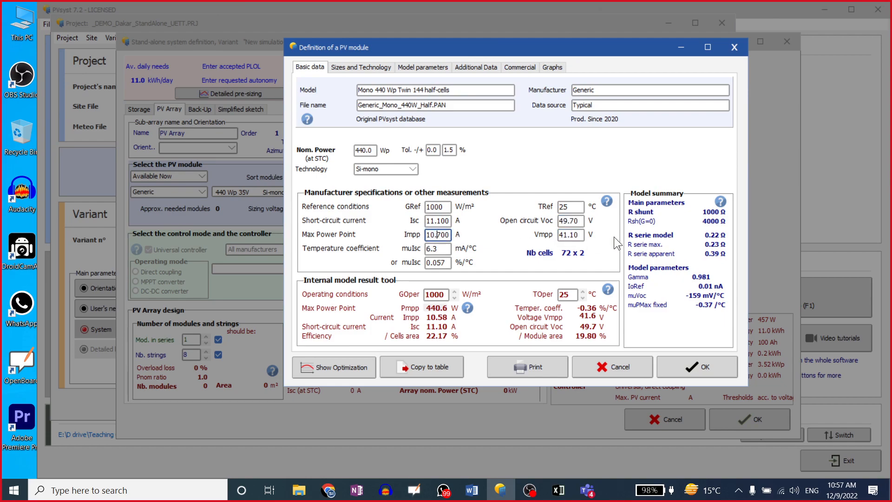
pyautogui.moveTo(581, 236); pyautogui.dragTo(559, 236)
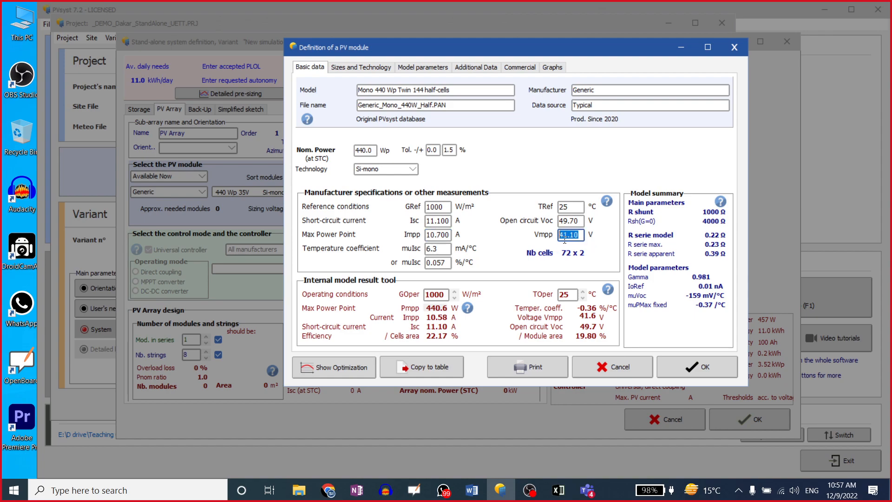
pyautogui.moveTo(449, 236); pyautogui.dragTo(426, 235)
pyautogui.click(428, 236)
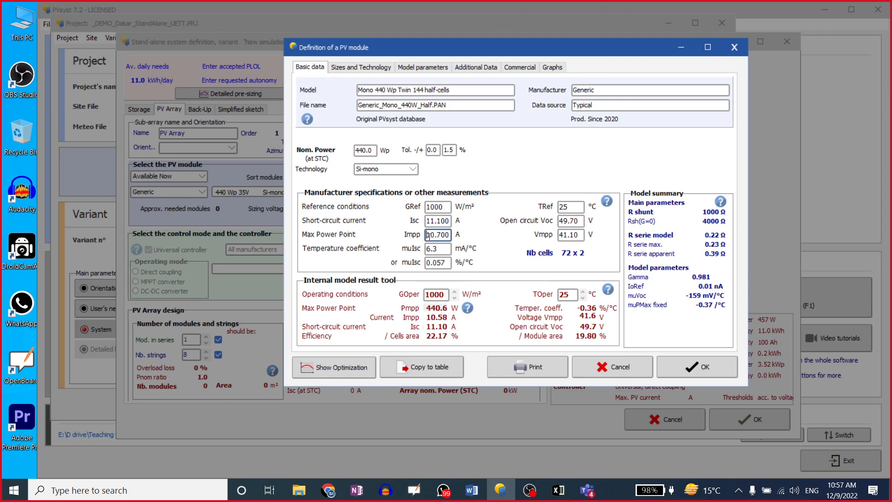
pyautogui.moveTo(564, 235); pyautogui.dragTo(579, 235)
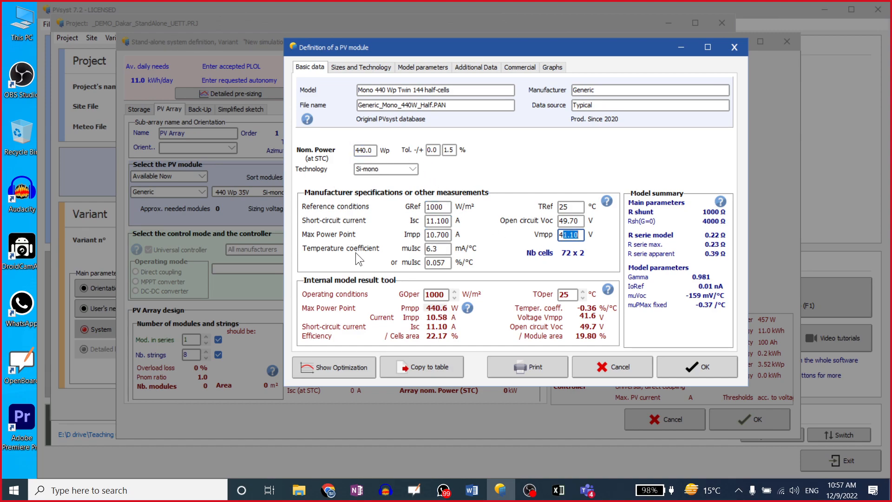
pyautogui.click(433, 235)
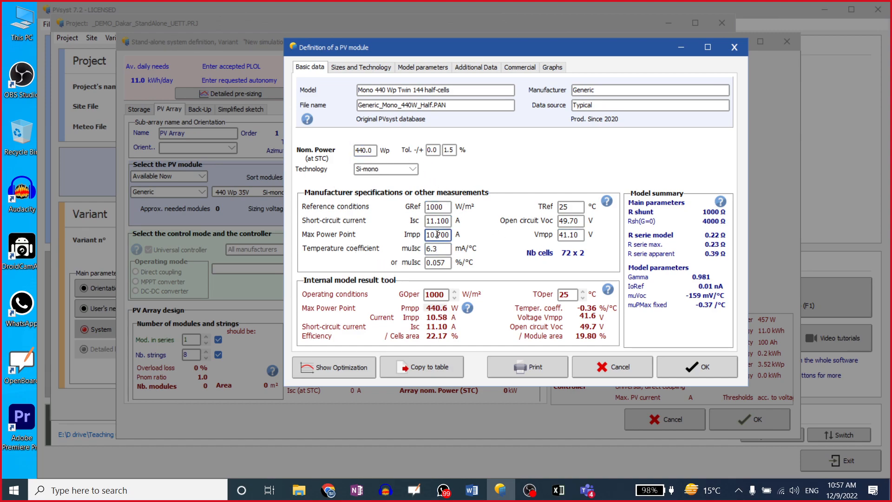
pyautogui.moveTo(582, 235); pyautogui.dragTo(558, 235)
pyautogui.moveTo(373, 151); pyautogui.dragTo(355, 151)
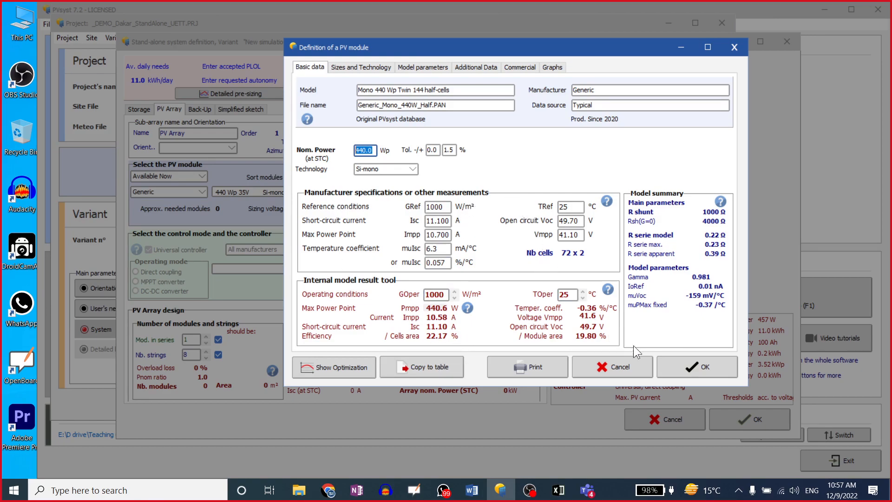
pyautogui.click(690, 369)
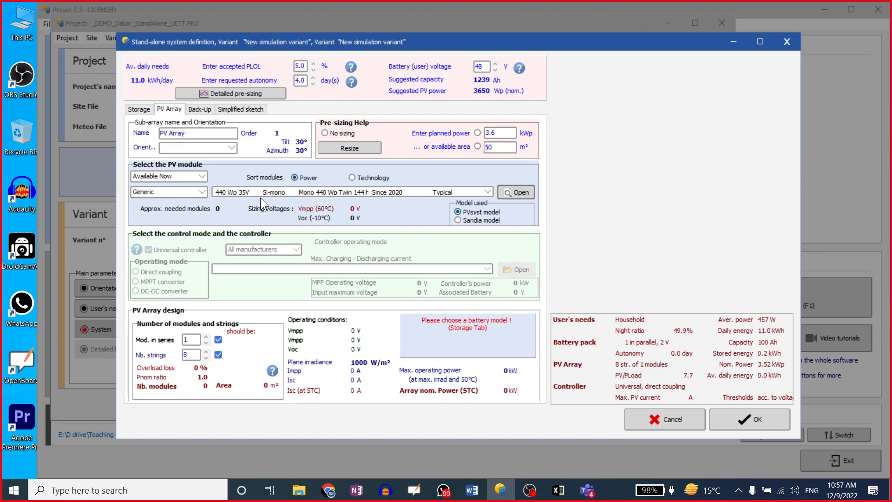
# Check the module manufacturer choice and the numbers of modules in series and strings in the PV array design
pyautogui.click(186, 190)
pyautogui.click(186, 191)
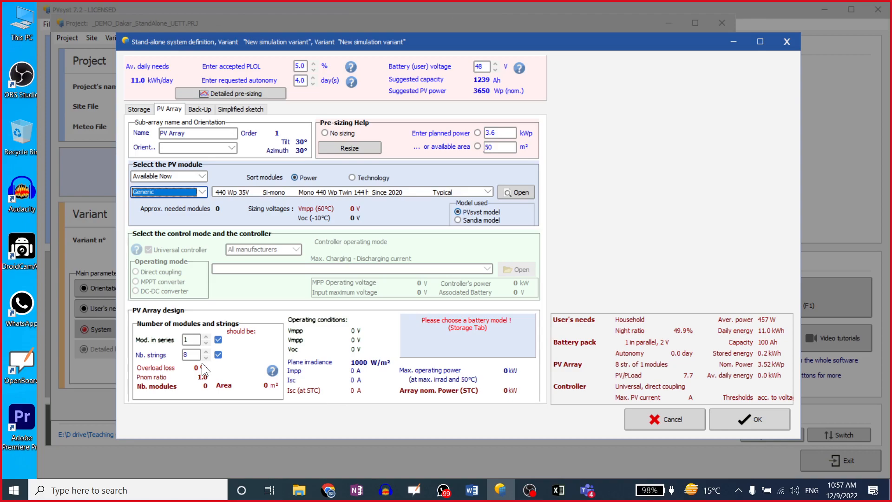
pyautogui.doubleClick(191, 341)
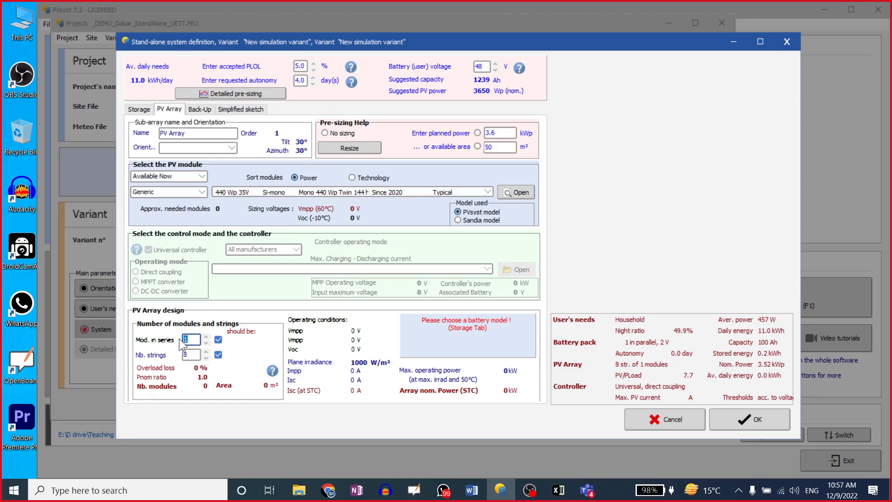
pyautogui.doubleClick(193, 354)
pyautogui.doubleClick(184, 340)
# Compare the battery voltage in the storage settings with the PV module's rating and the number of modules in series
pyautogui.click(138, 112)
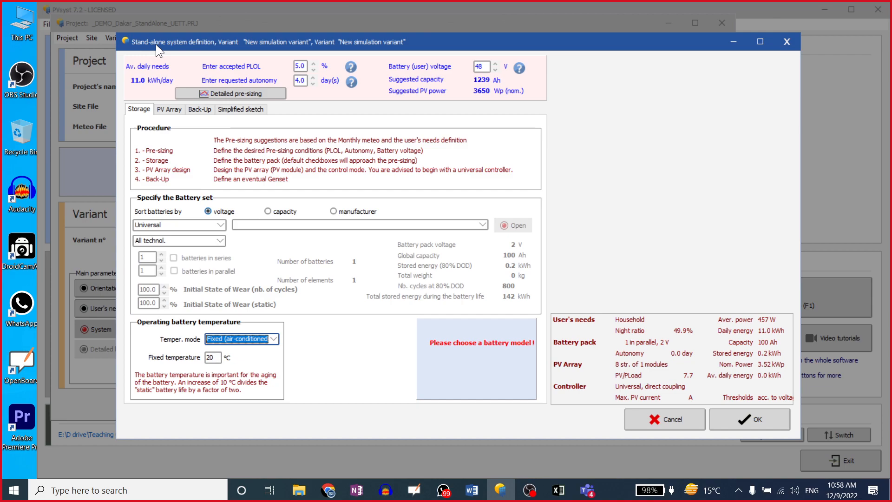
pyautogui.moveTo(485, 67); pyautogui.dragTo(463, 66)
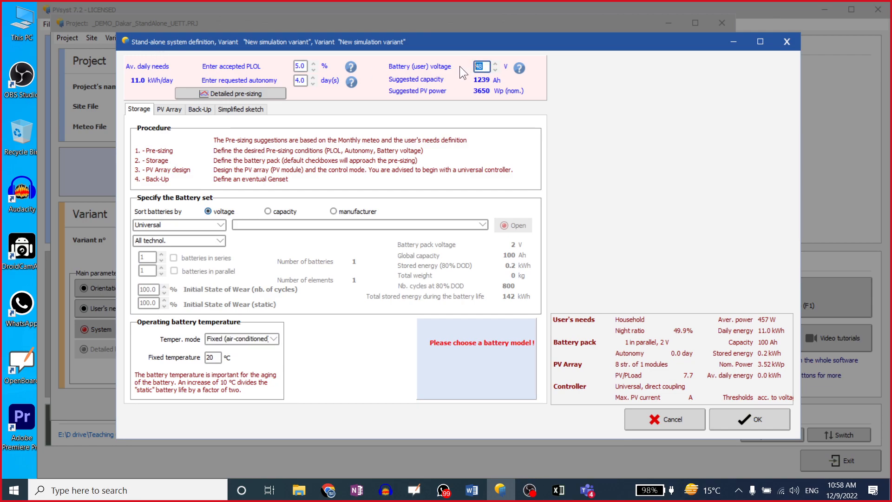
pyautogui.click(169, 111)
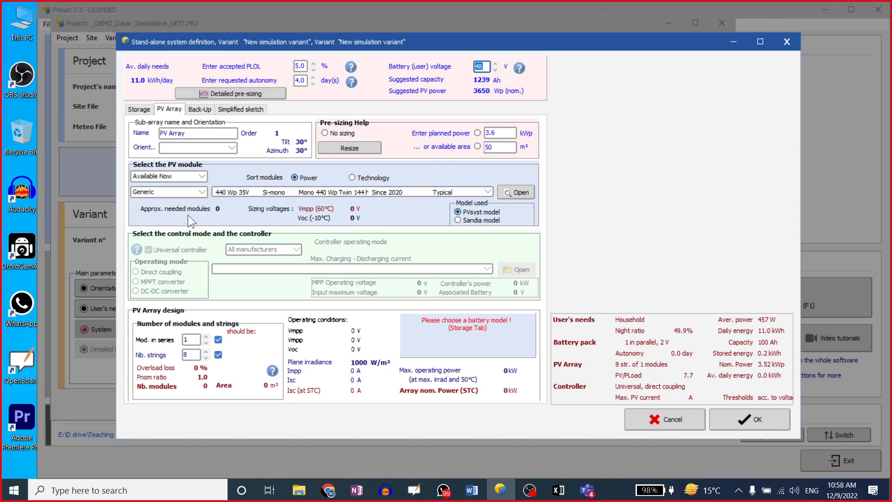
pyautogui.click(196, 340)
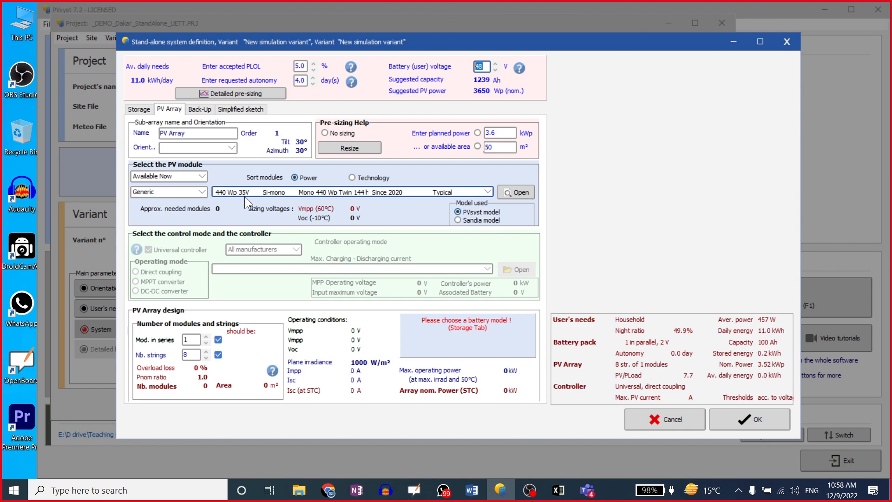
# Try 2 modules in series in the PV array design and compare the arrangement with the battery voltage
pyautogui.click(182, 339)
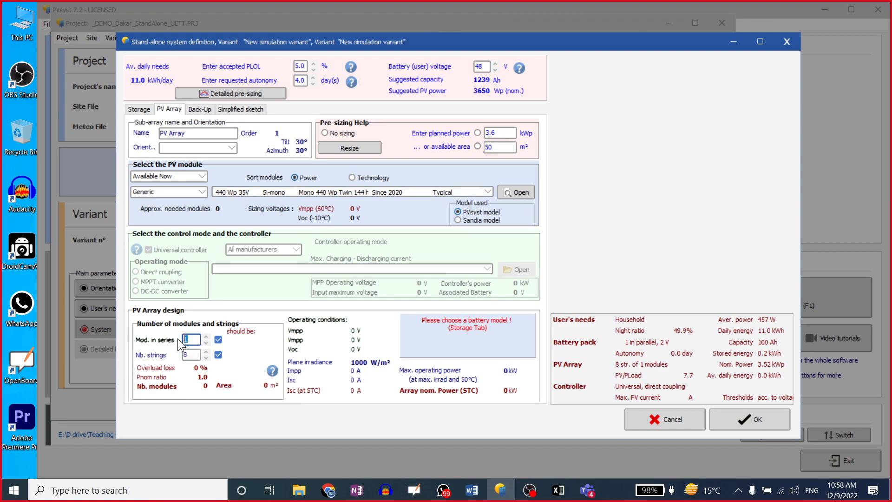
pyautogui.write('2')
pyautogui.click(192, 355)
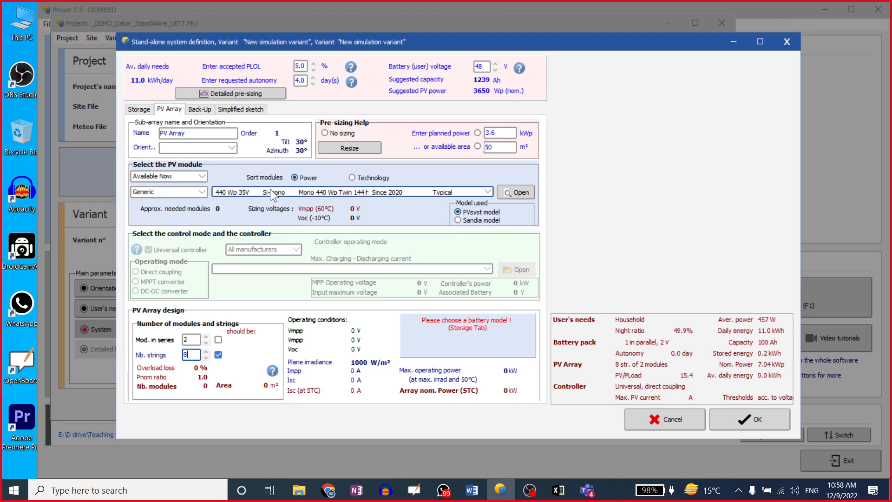
pyautogui.click(135, 110)
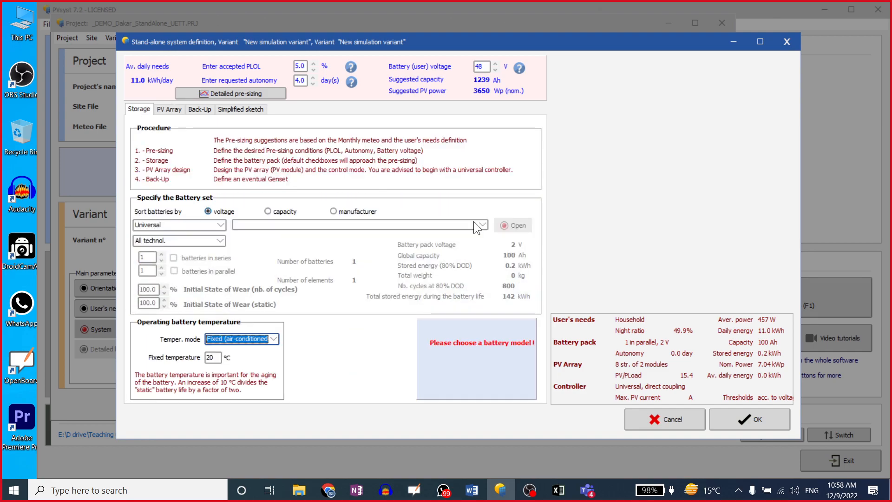
pyautogui.moveTo(487, 70); pyautogui.dragTo(437, 70)
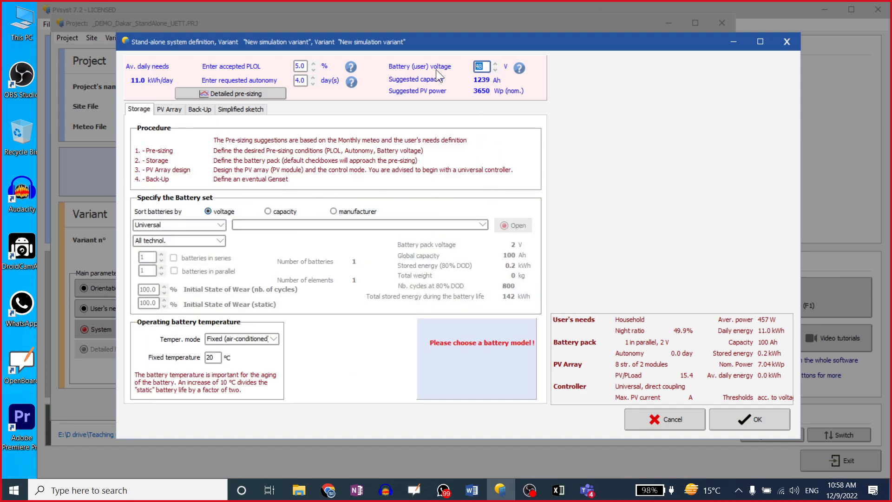
pyautogui.click(171, 109)
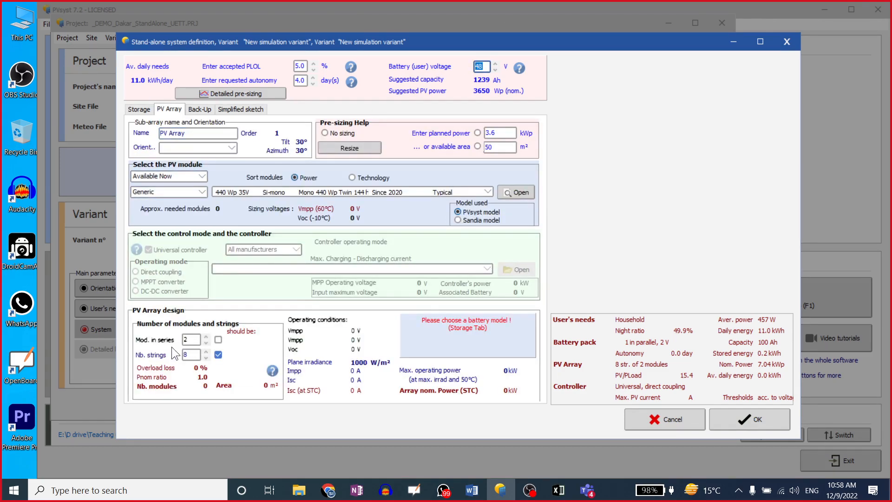
# Restore the number of modules in series to 1 in the PV array design
pyautogui.write('1')
pyautogui.press('Tab')
pyautogui.click(187, 341)
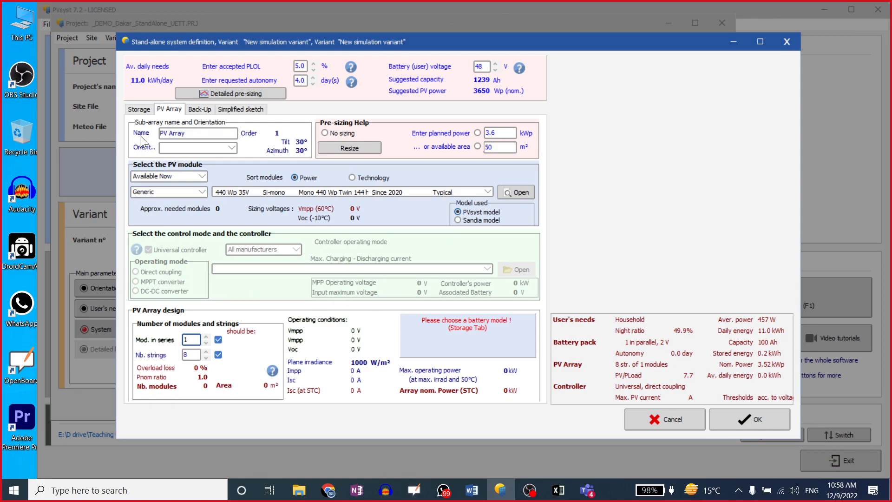
# Specify a universal lead-acid battery for the storage, using the 2 V 1200 Ah Adjustable Lead-acid model
pyautogui.click(145, 113)
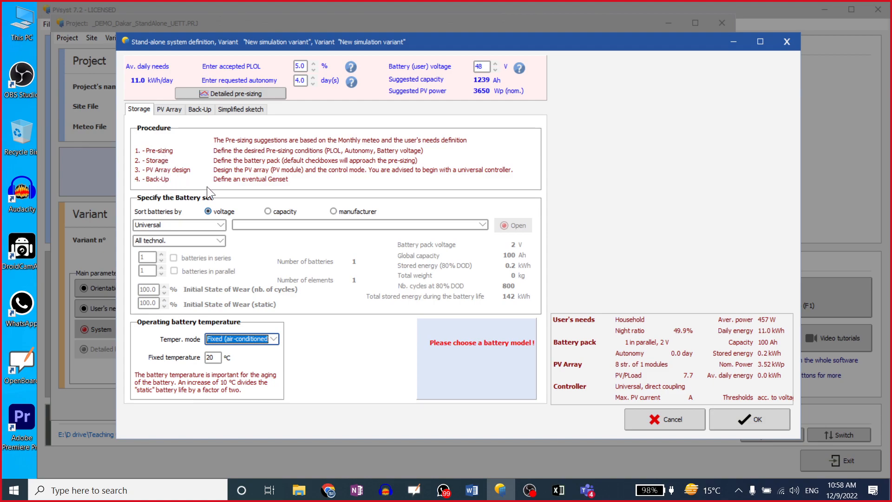
pyautogui.click(219, 225)
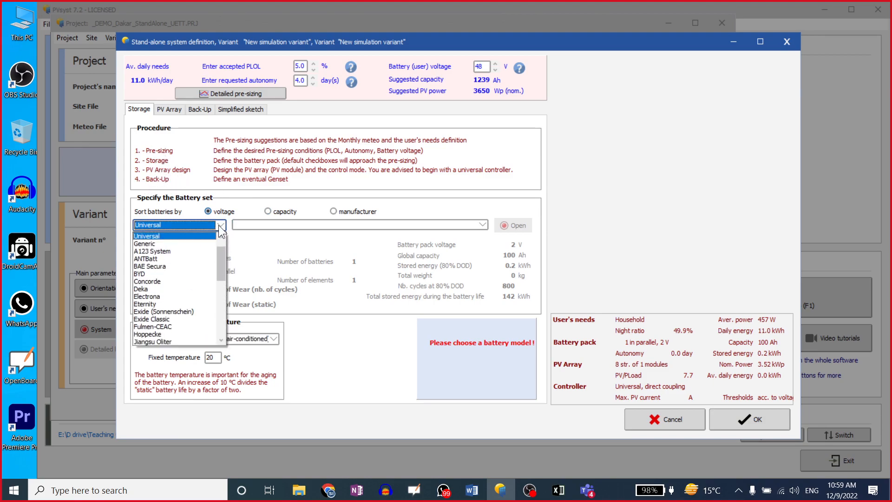
pyautogui.click(220, 228)
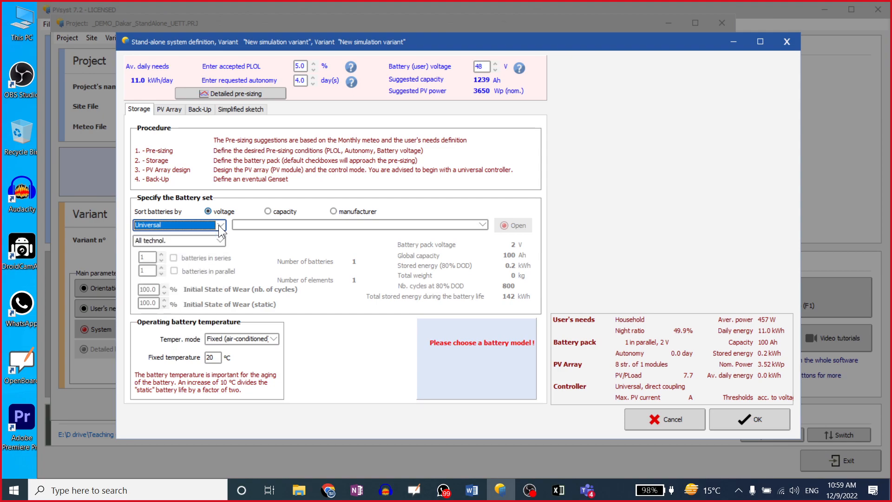
pyautogui.click(220, 240)
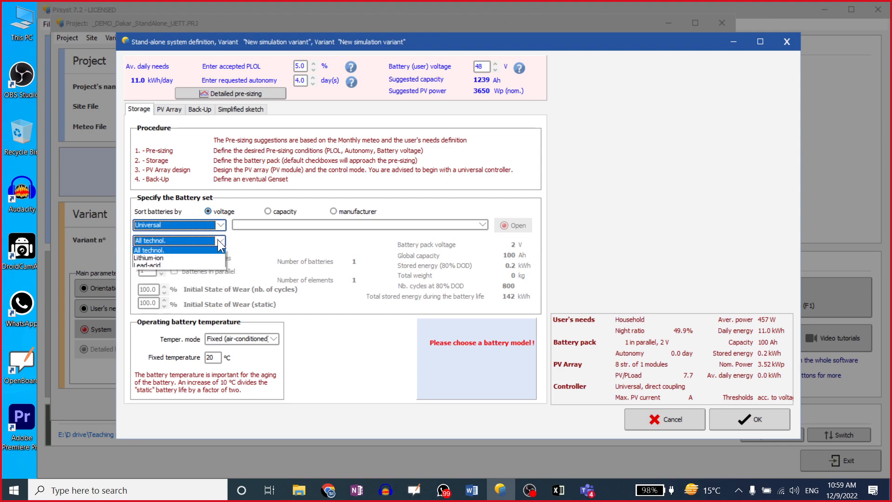
pyautogui.click(204, 265)
pyautogui.click(277, 227)
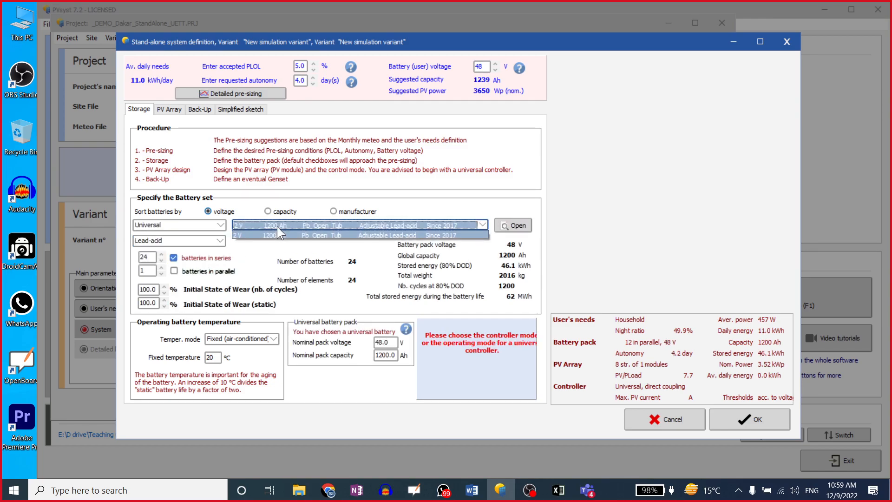
pyautogui.click(277, 227)
# Review the battery model's basic parameters, close its definition without saving, and check the number of batteries in series
pyautogui.click(508, 227)
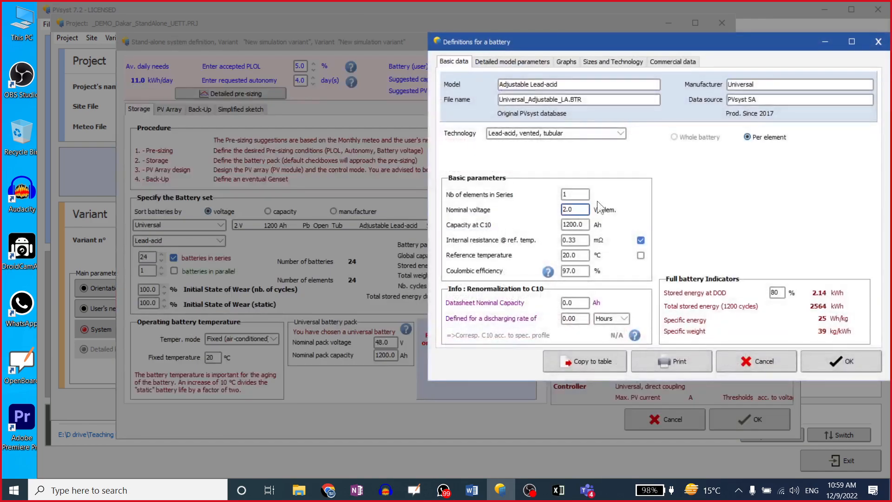
pyautogui.click(774, 364)
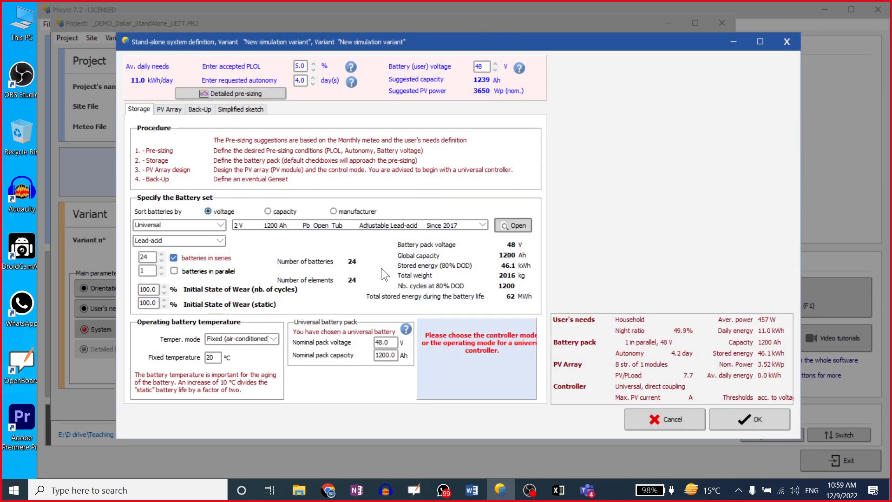
pyautogui.doubleClick(145, 257)
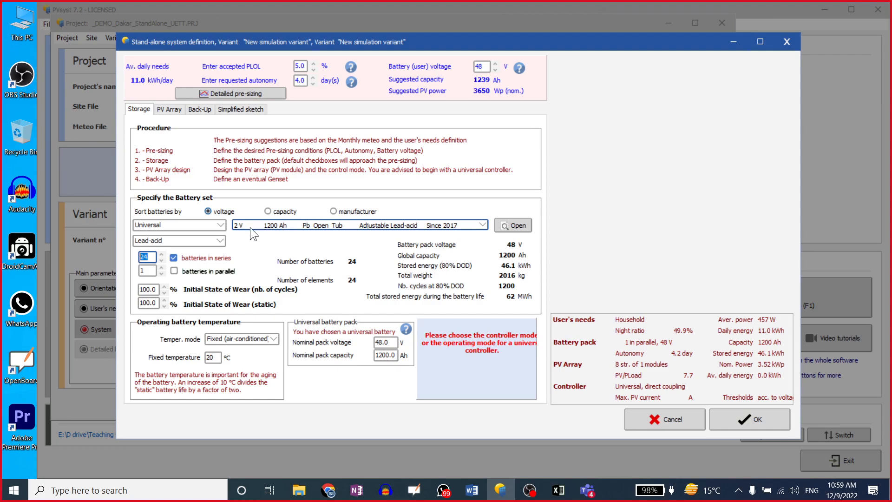
pyautogui.click(145, 257)
pyautogui.moveTo(145, 257); pyautogui.dragTo(138, 256)
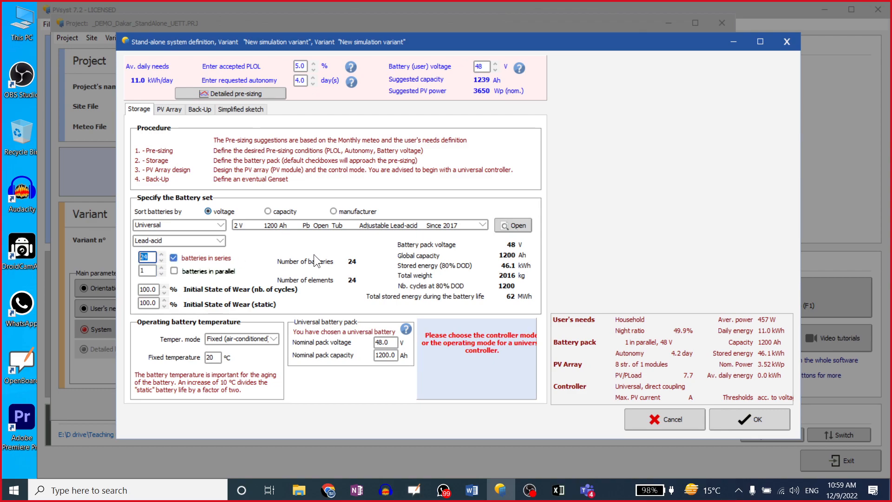
# Try a battery voltage of 24 V and check the resulting numbers of batteries in series and in parallel
pyautogui.doubleClick(480, 66)
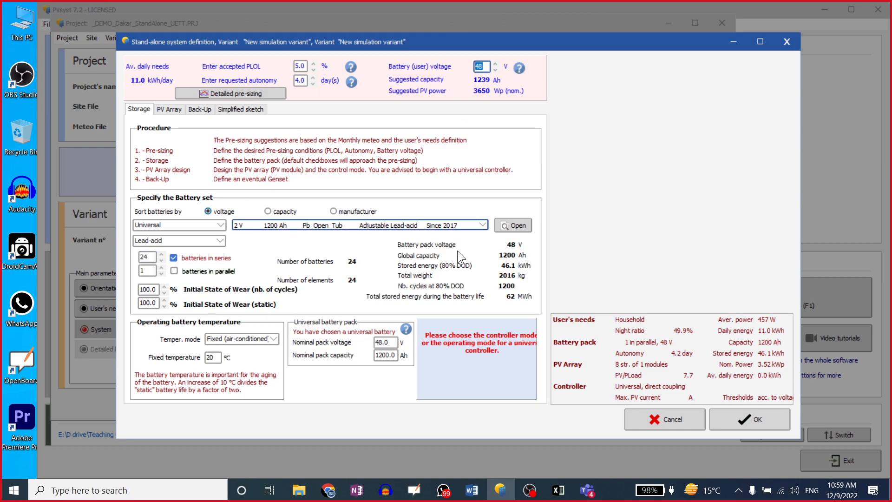
pyautogui.write('24')
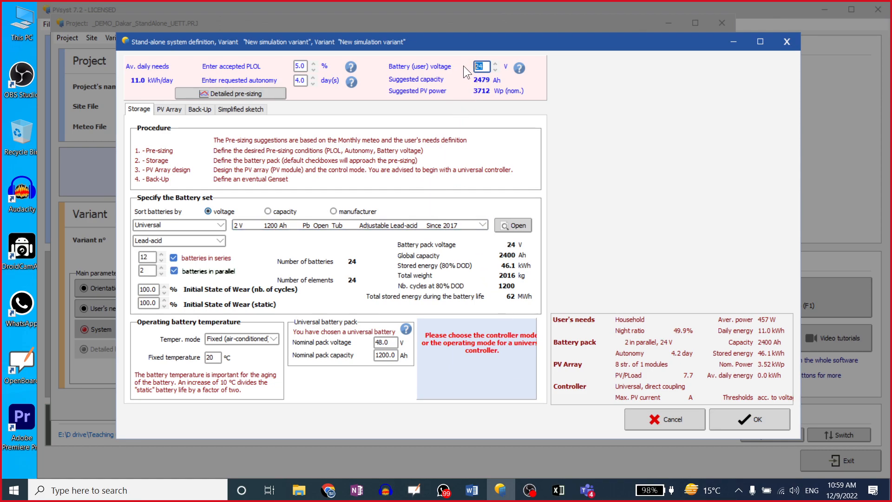
pyautogui.click(147, 258)
pyautogui.moveTo(146, 258); pyautogui.dragTo(135, 271)
pyautogui.hotkey('shift', 'Tab')
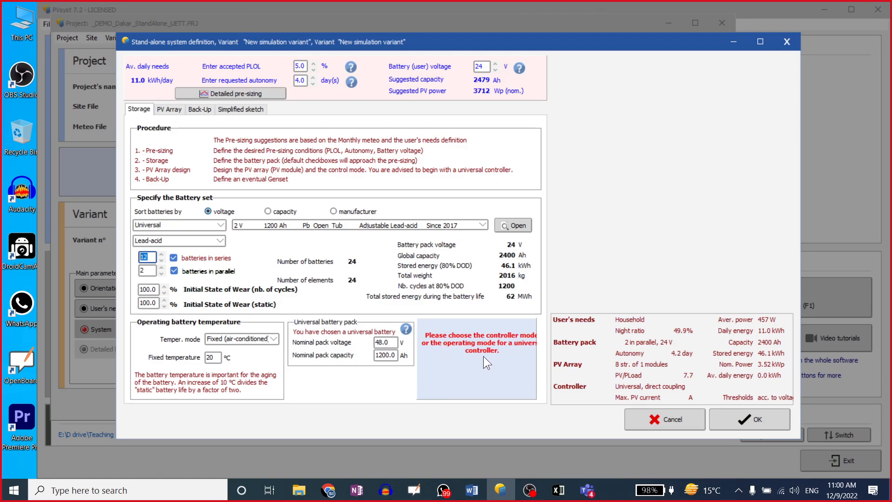
# Check the operating battery temperature mode and the nominal pack voltage of the universal battery pack
pyautogui.click(249, 342)
pyautogui.click(249, 341)
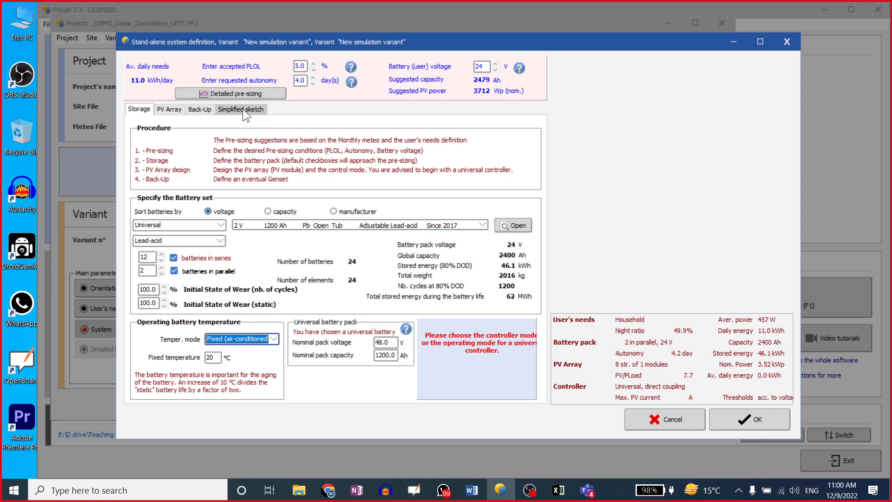
pyautogui.click(393, 343)
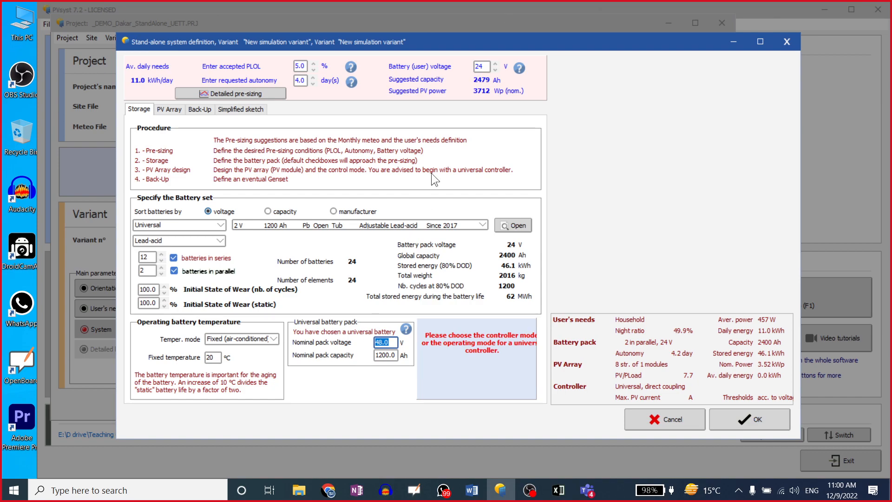
# Set the battery (user) voltage back to 48 V
pyautogui.doubleClick(482, 66)
pyautogui.write('2')
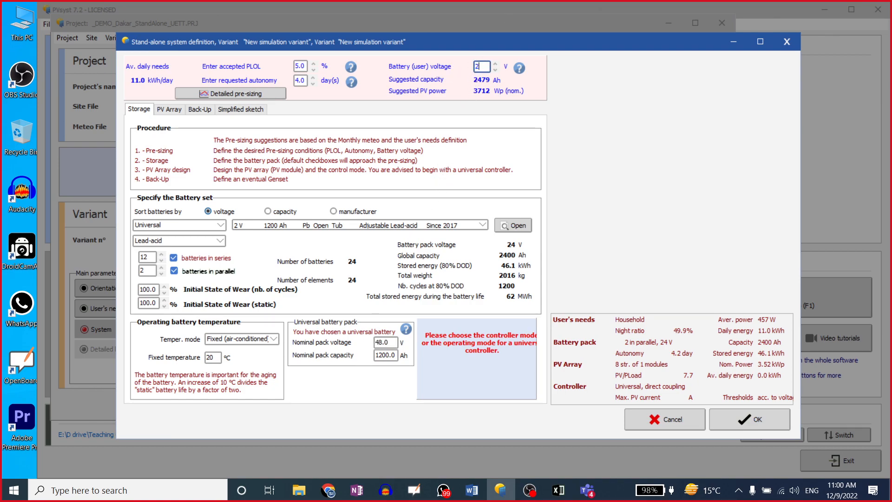
pyautogui.press('BackSpace')
pyautogui.write('48')
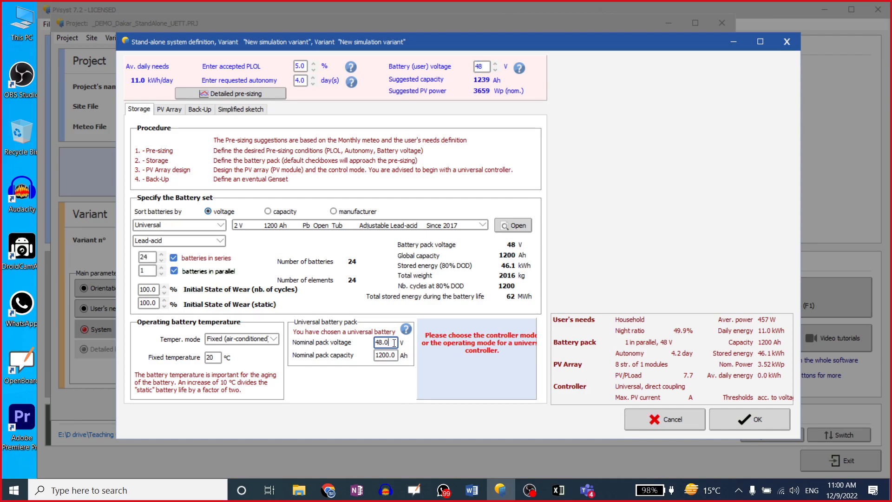
# Sort the batteries by capacity in the battery set specification
pyautogui.click(268, 211)
pyautogui.click(333, 212)
pyautogui.click(268, 211)
# Recalculate the detailed PV array pre-sizing, review the minimum SOC and PV array efficiency, and close the tool without applying it
pyautogui.click(213, 94)
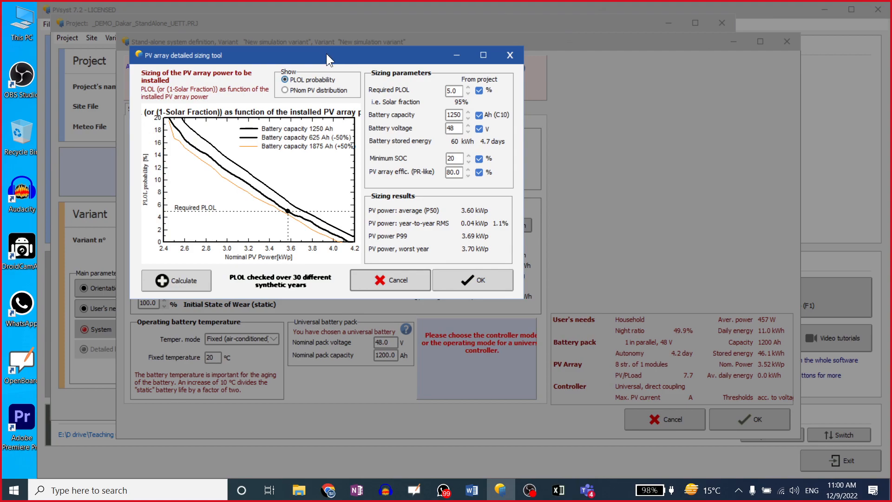
pyautogui.moveTo(326, 54); pyautogui.dragTo(567, 78)
pyautogui.click(423, 307)
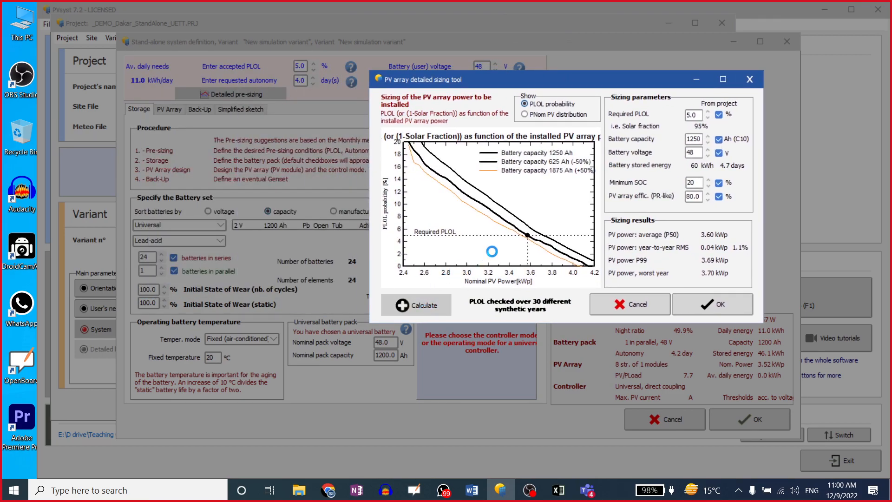
pyautogui.doubleClick(694, 182)
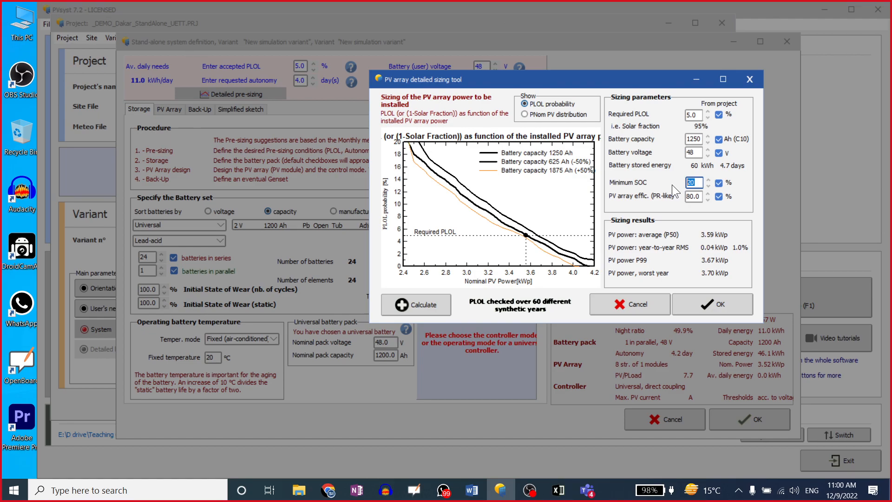
pyautogui.click(689, 197)
pyautogui.click(627, 299)
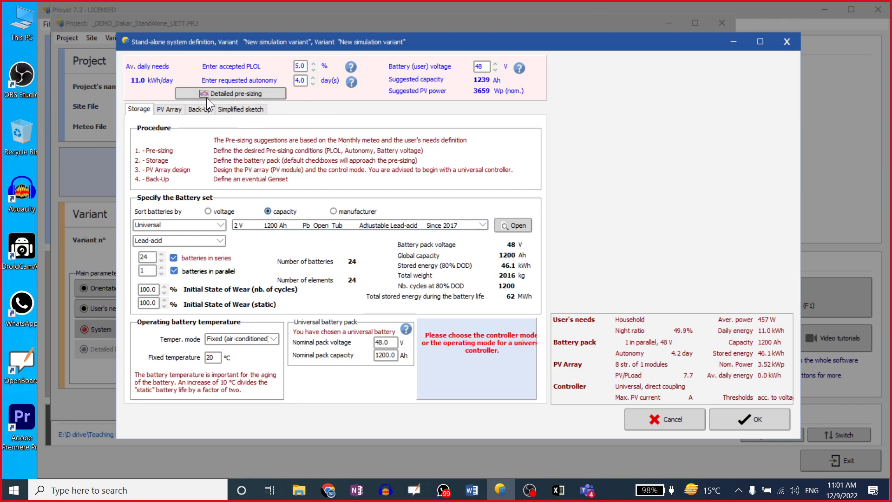
# Set the PV array's universal controller manufacturer to Generic, then review the controller's general data and accept it
pyautogui.click(170, 109)
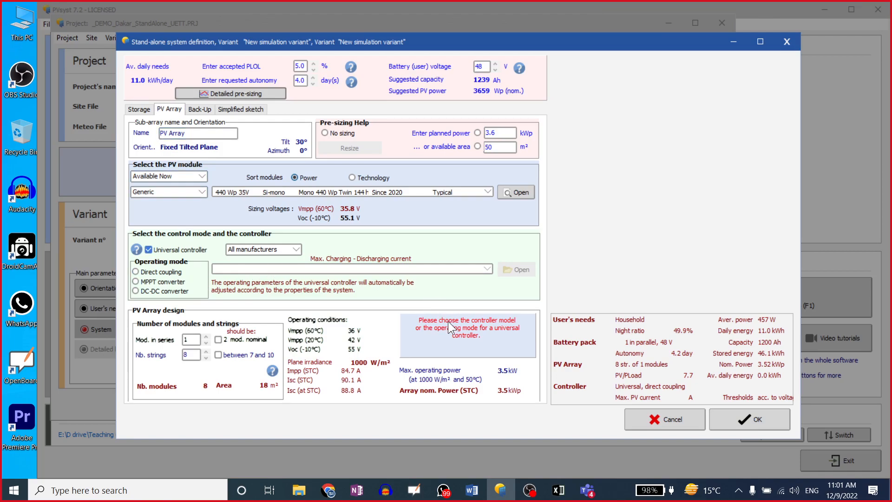
pyautogui.moveTo(504, 321)
pyautogui.click(241, 250)
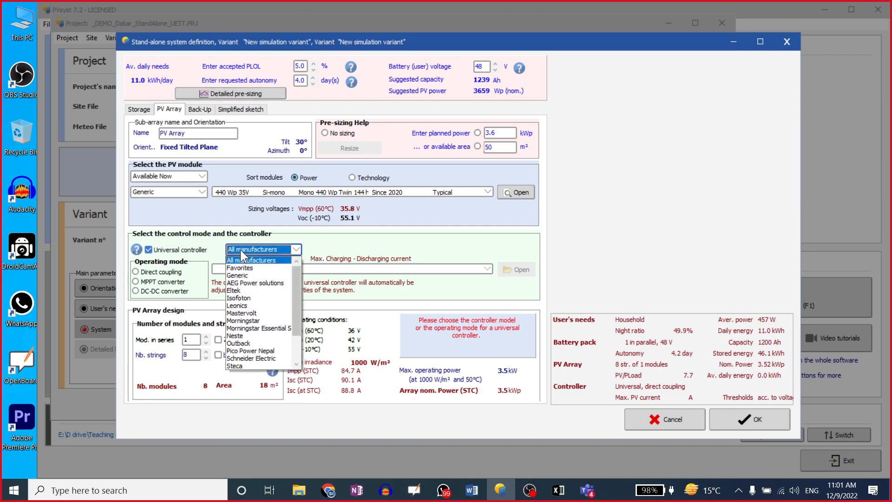
pyautogui.click(241, 250)
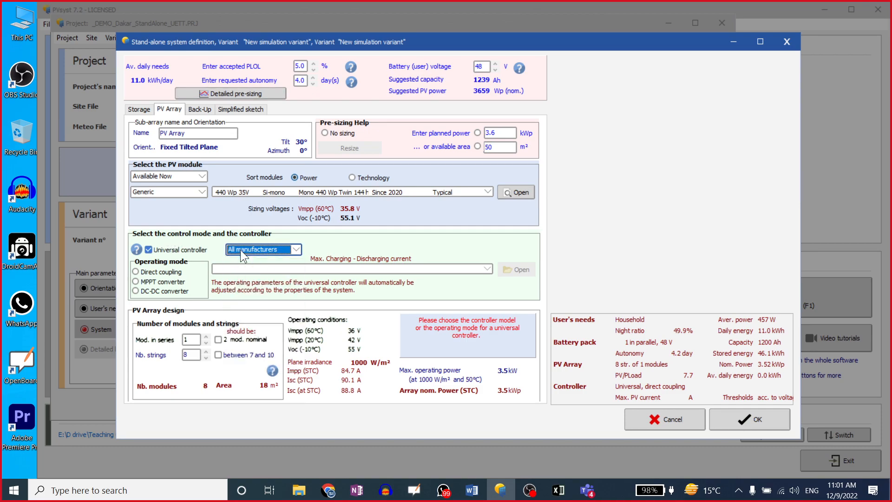
pyautogui.click(149, 250)
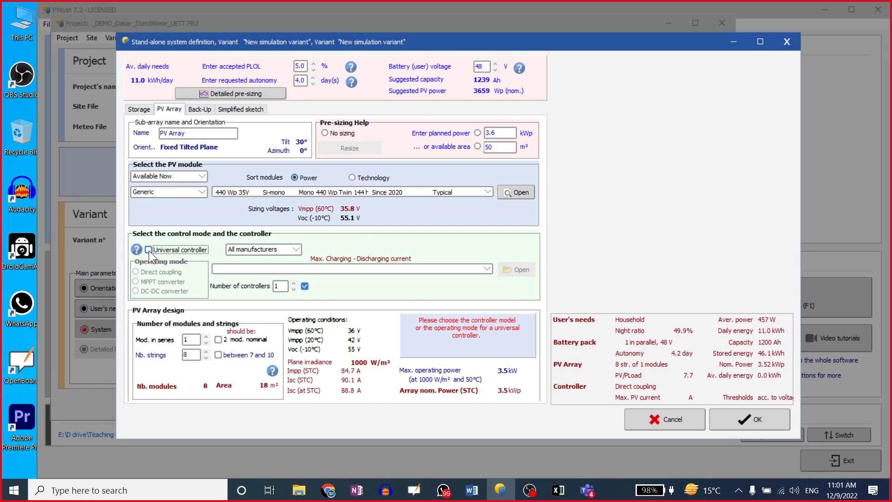
pyautogui.click(260, 250)
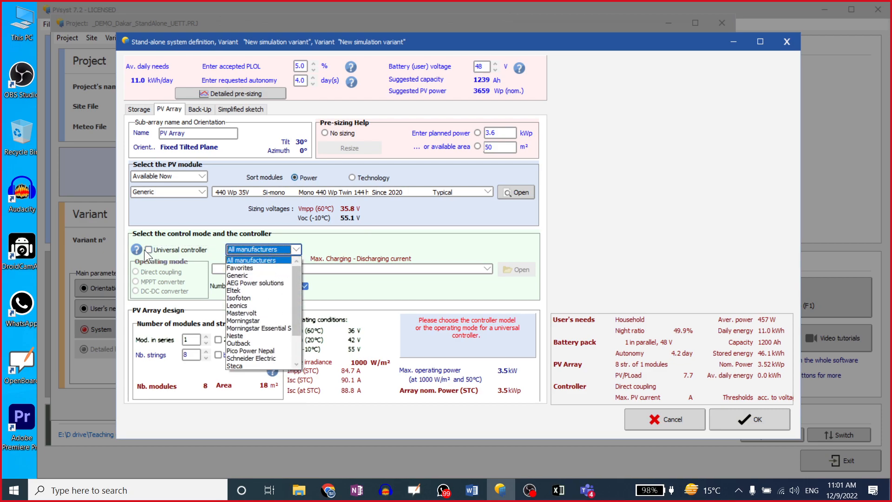
pyautogui.click(144, 249)
pyautogui.click(148, 250)
pyautogui.click(272, 250)
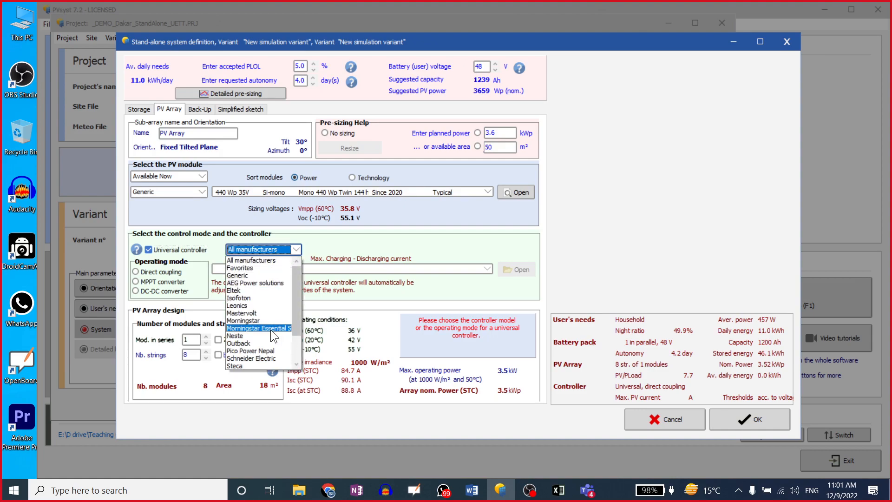
pyautogui.click(248, 275)
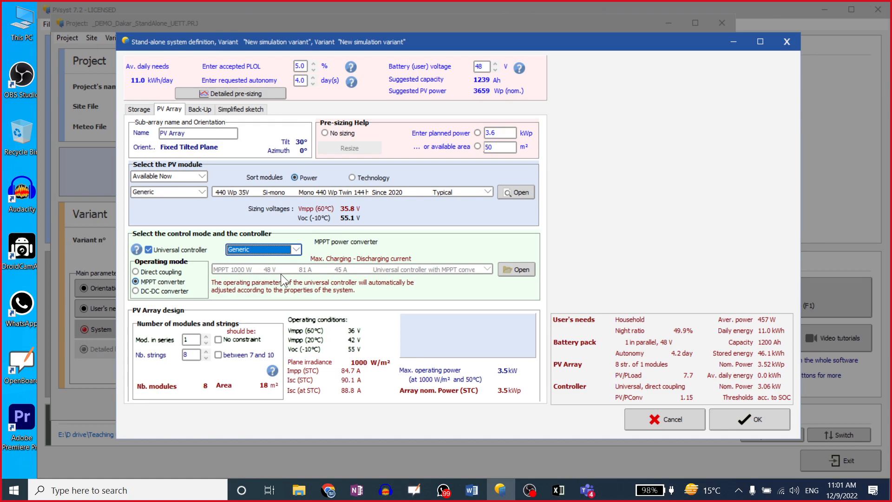
pyautogui.click(513, 270)
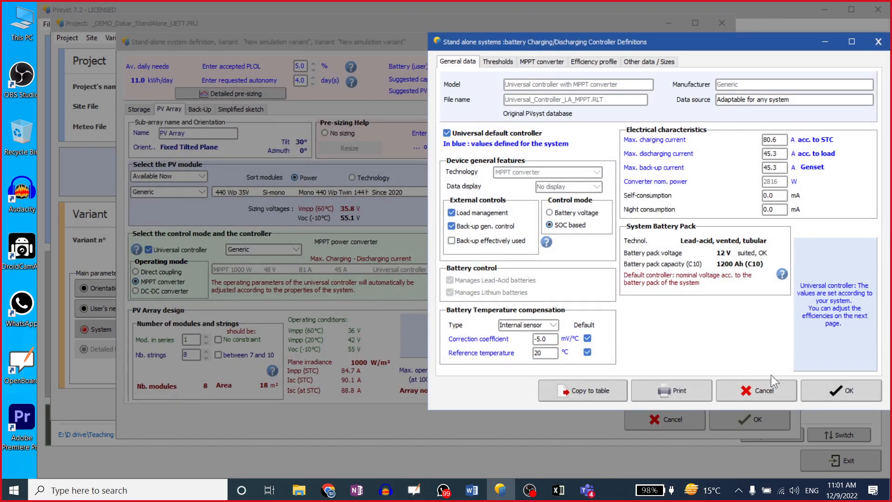
pyautogui.click(824, 391)
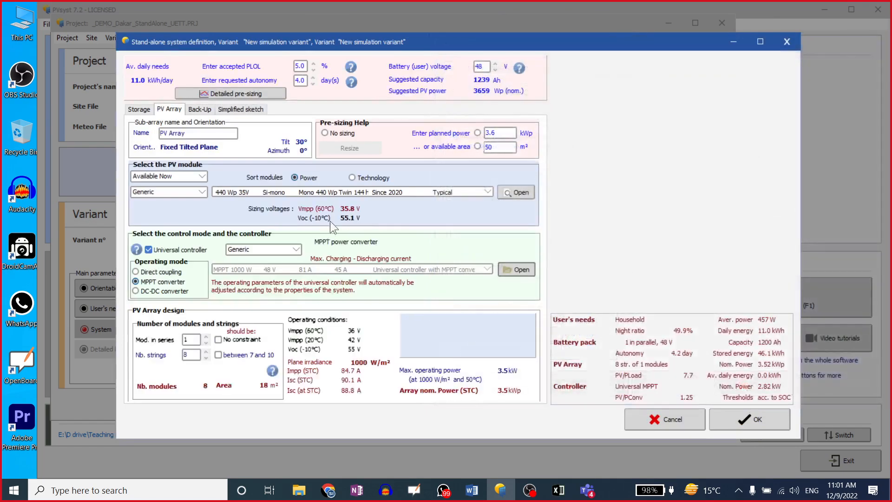
# Try the direct coupling and DC-DC converter operating modes of the universal controller and return to MPPT converter
pyautogui.click(137, 271)
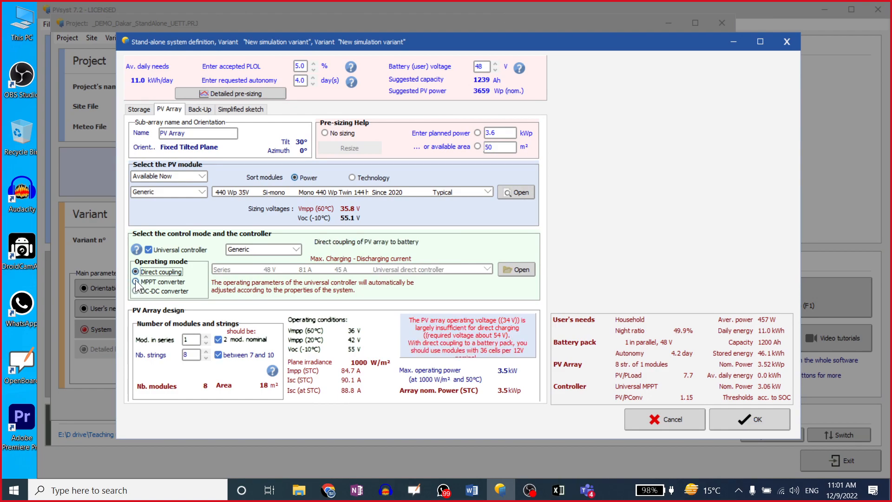
pyautogui.click(136, 281)
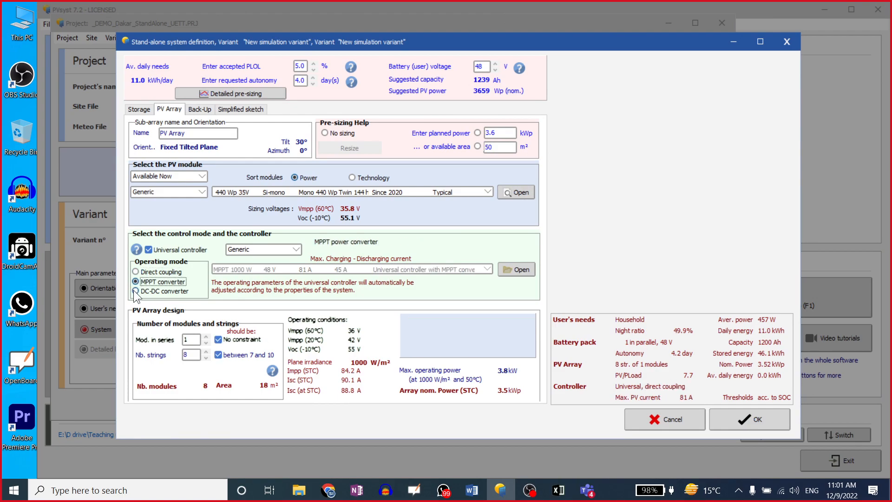
pyautogui.click(135, 291)
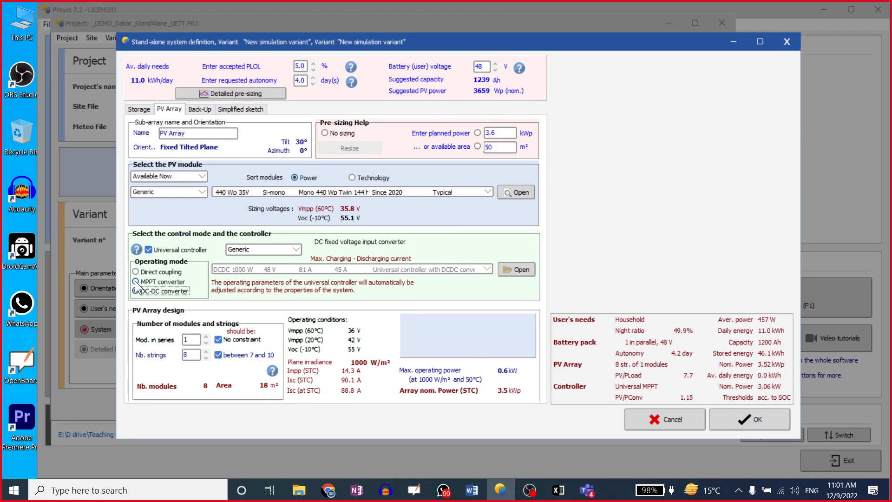
pyautogui.click(135, 281)
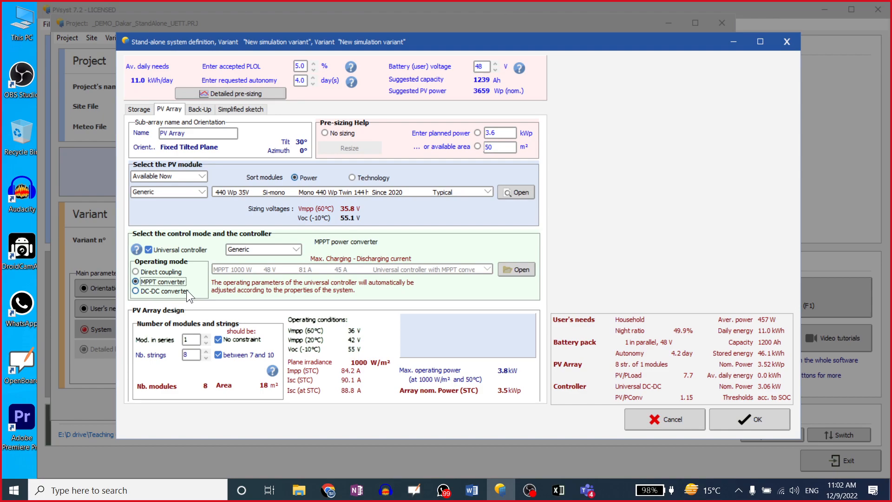
pyautogui.click(186, 340)
pyautogui.press('Tab')
# Try the 1.5 kW StdGenerator1_5.GEN as back-up generator and switch the back-up genset off again
pyautogui.click(204, 111)
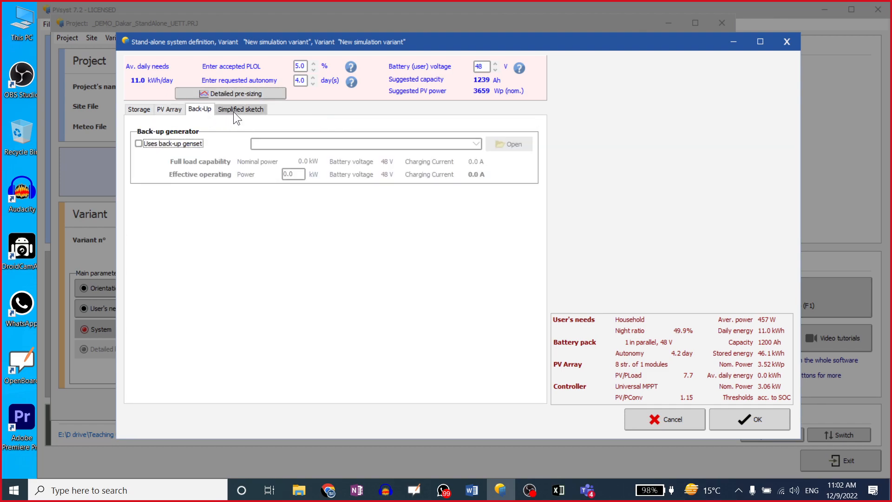
pyautogui.click(138, 143)
pyautogui.click(323, 145)
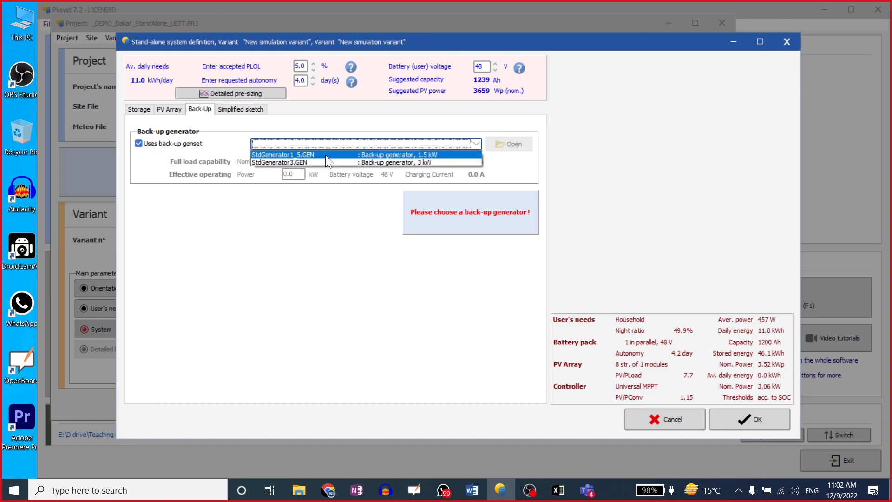
pyautogui.click(302, 155)
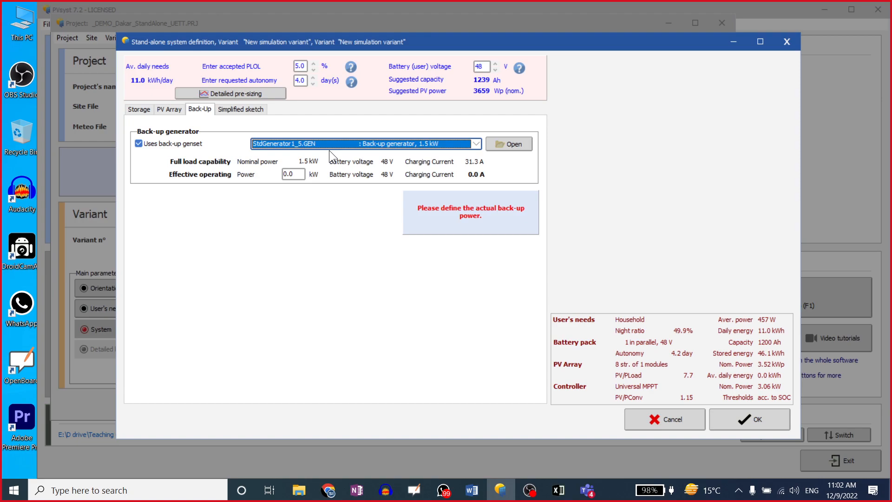
pyautogui.click(291, 174)
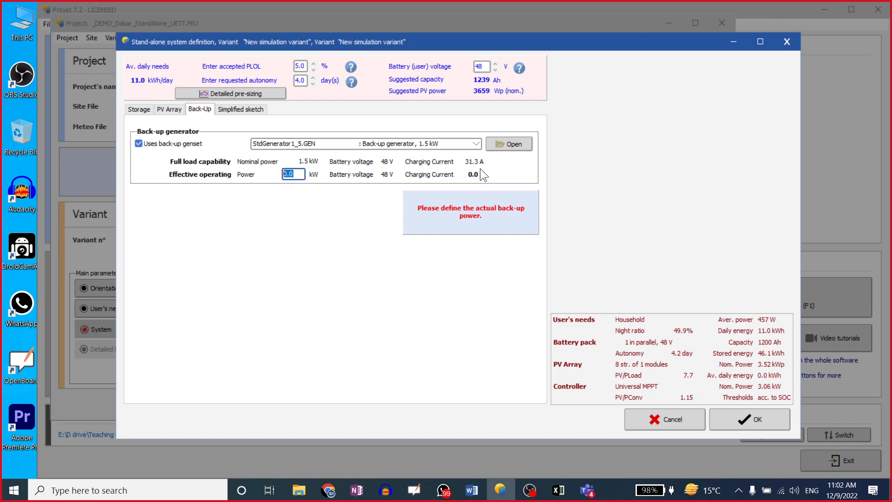
pyautogui.click(139, 144)
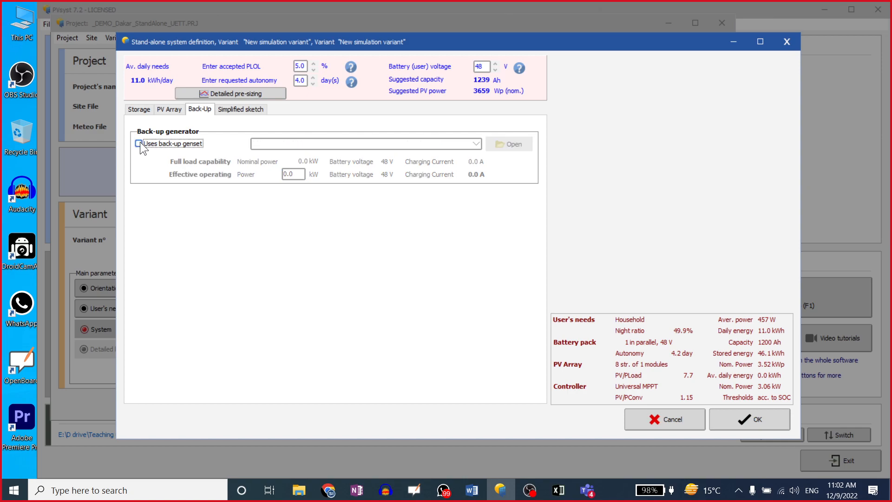
# View the simplified sketch of the stand-alone system layout and go back to the storage settings
pyautogui.click(232, 110)
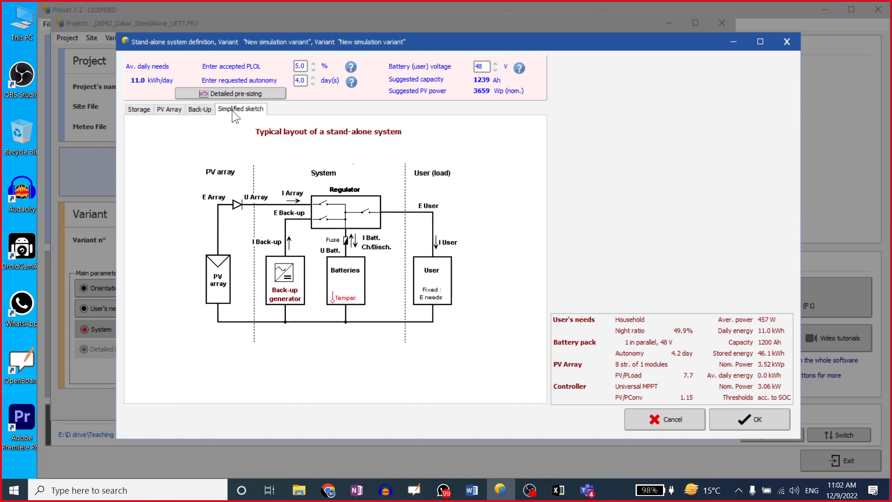
pyautogui.click(199, 111)
pyautogui.click(227, 110)
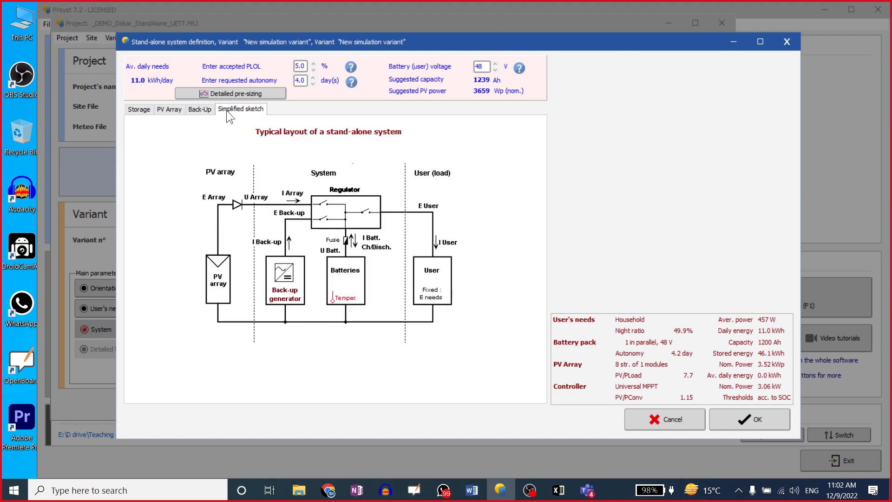
pyautogui.click(199, 111)
pyautogui.click(139, 110)
# Run the simulation with the confirmed stand-alone system definition and open its simulation report
pyautogui.click(771, 423)
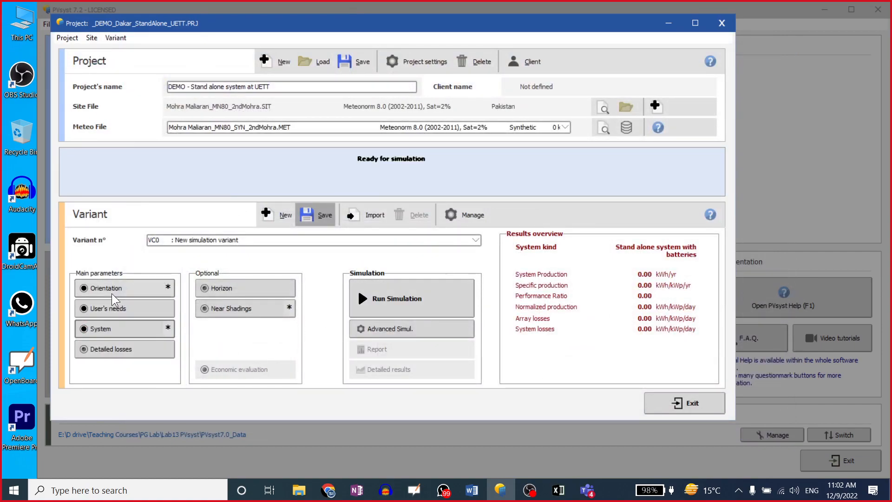
pyautogui.click(389, 292)
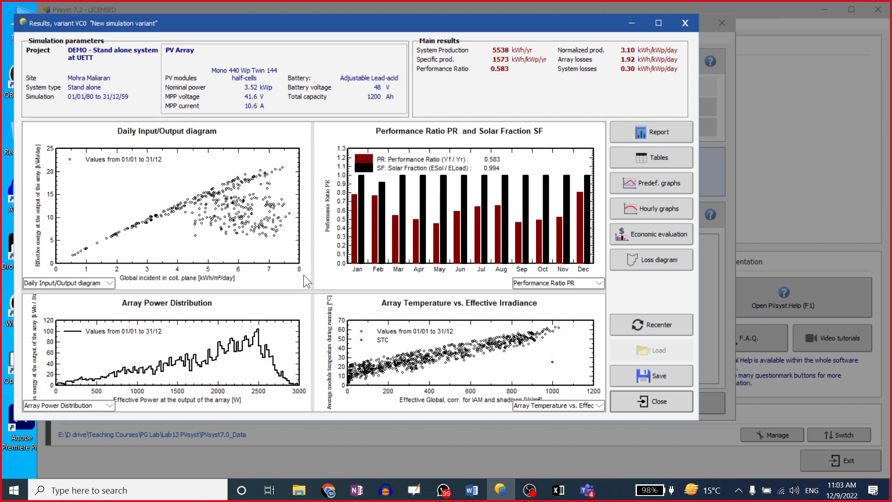
pyautogui.click(639, 135)
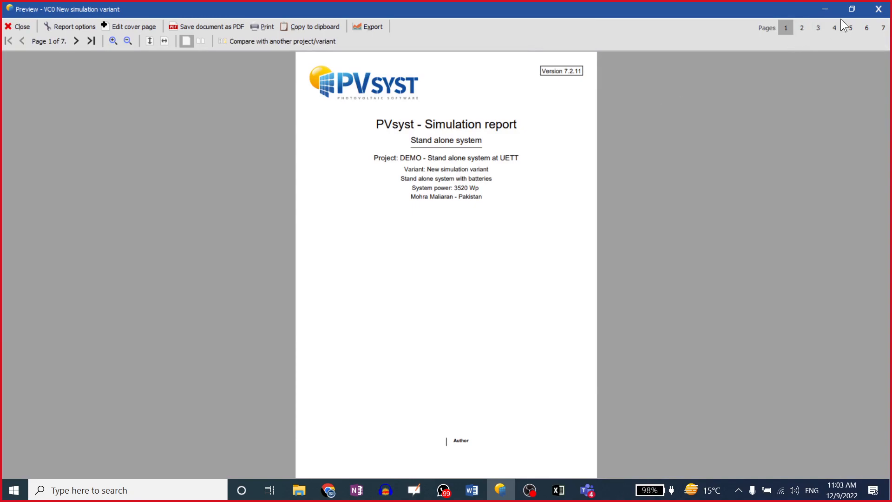
pyautogui.click(878, 9)
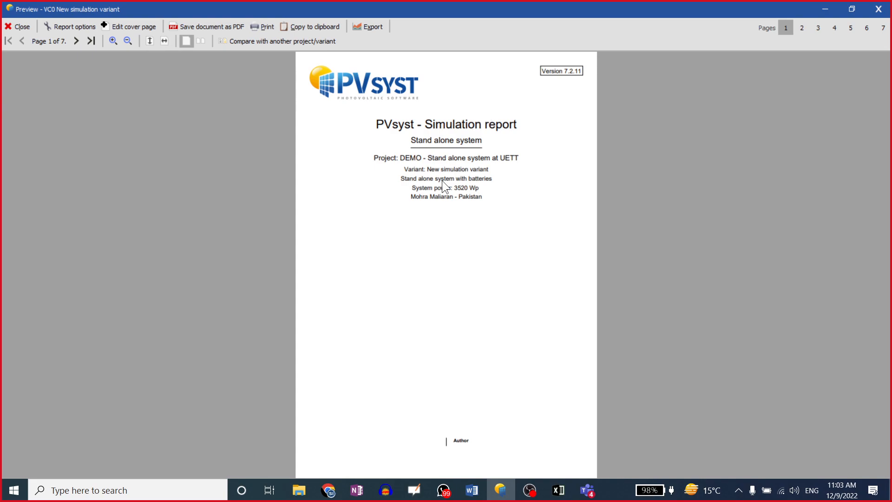
# Examine the project summary, system summary and results summary on page 2 of the simulation report
pyautogui.click(802, 29)
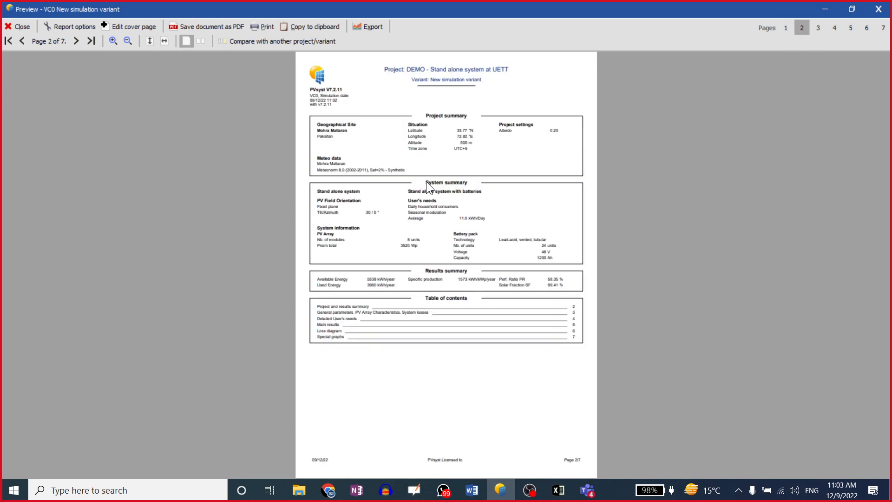
pyautogui.click(461, 171)
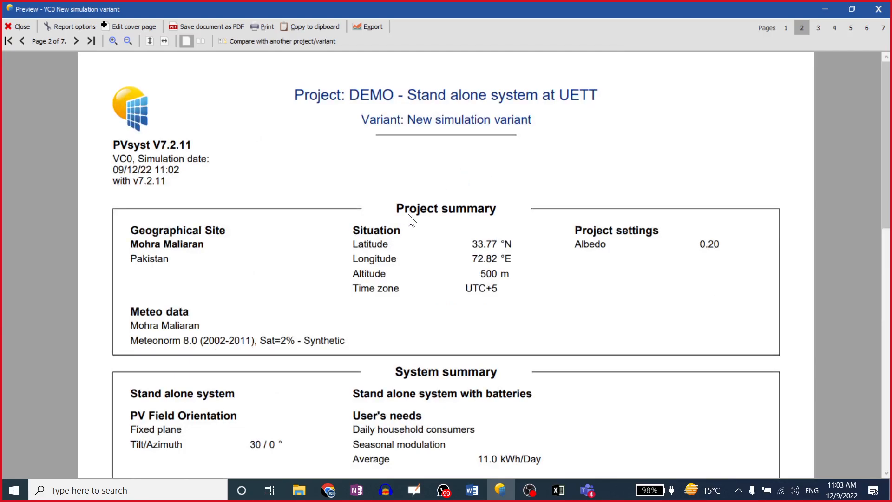
pyautogui.scroll(-3, 386, 266)
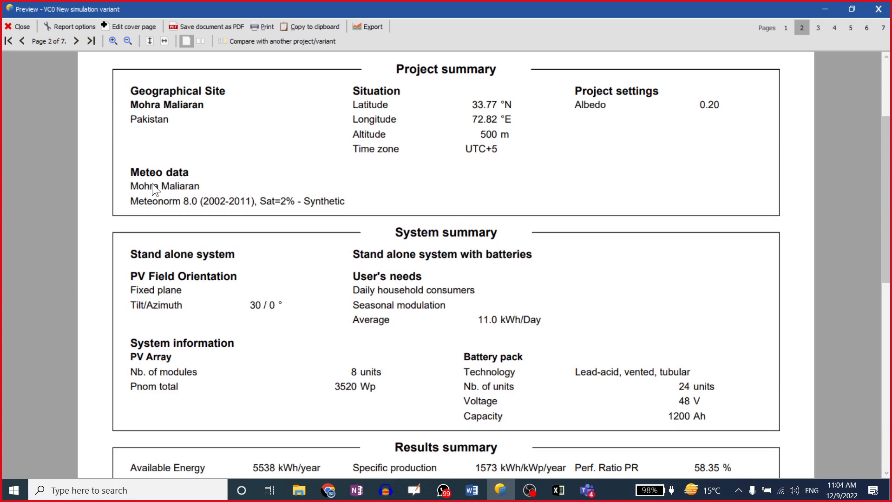
pyautogui.scroll(2, 337, 199)
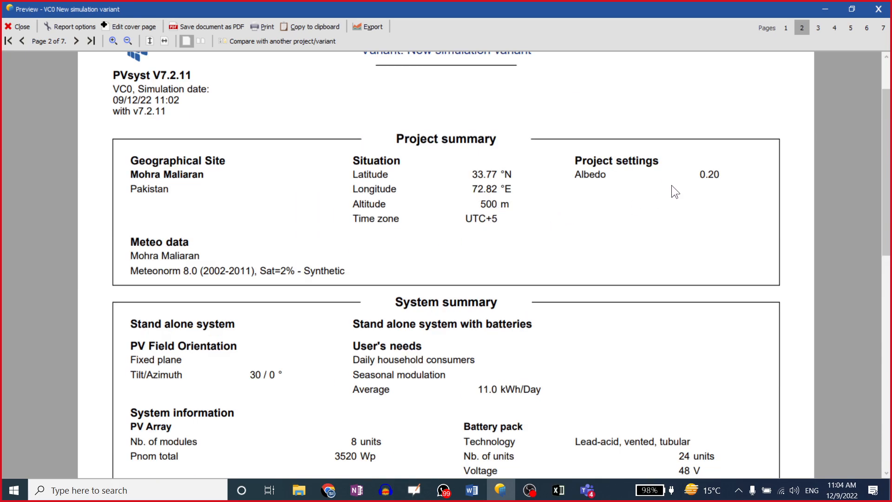
pyautogui.scroll(2, 600, 181)
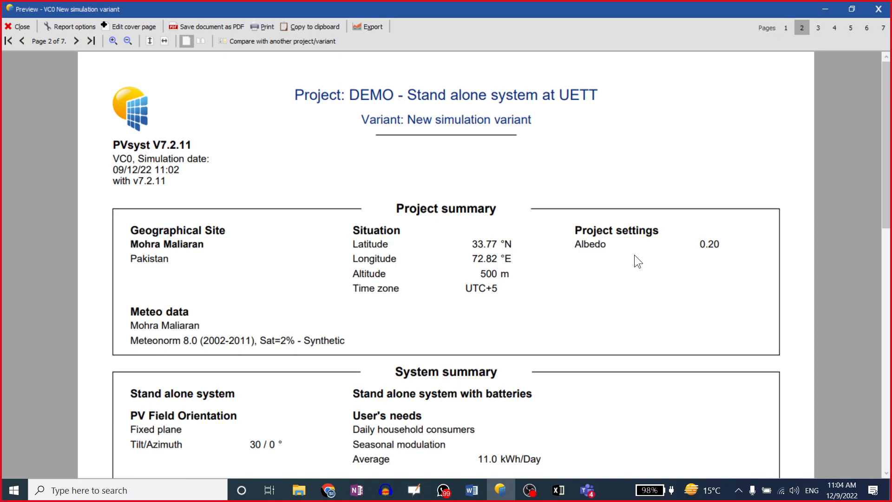
pyautogui.scroll(-3, 570, 264)
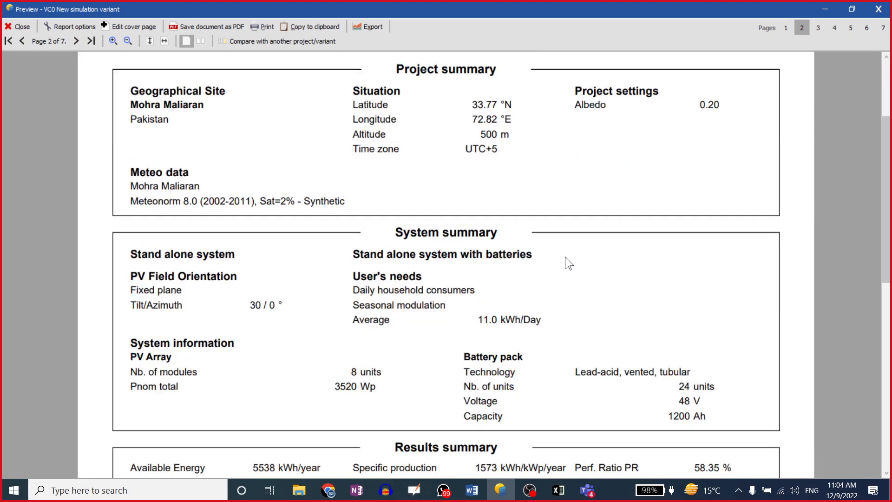
pyautogui.scroll(-2, 297, 283)
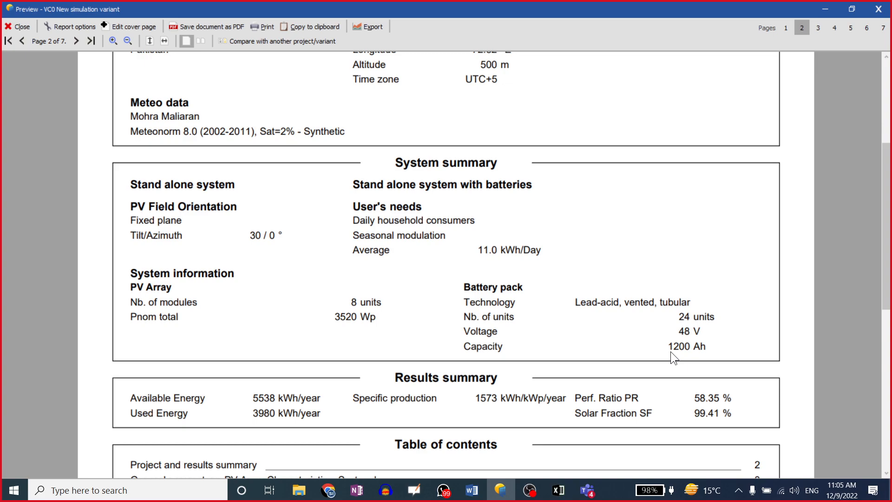
pyautogui.scroll(-3, 592, 296)
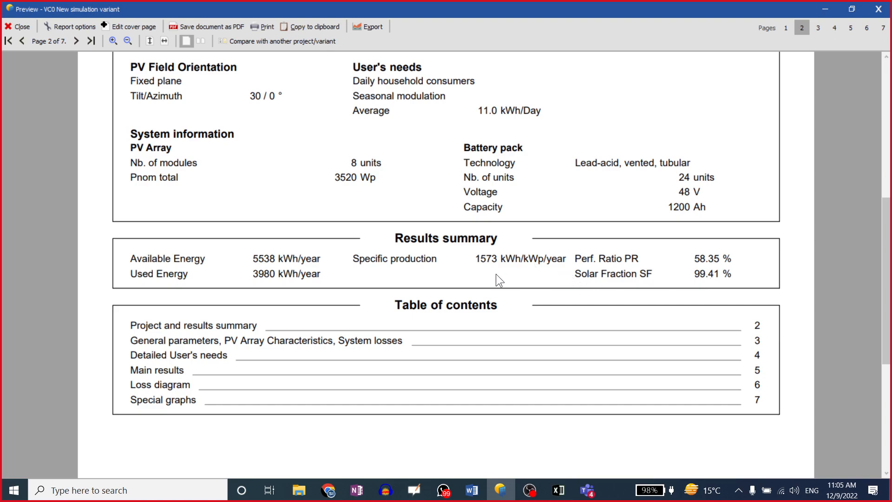
pyautogui.scroll(-3, 287, 319)
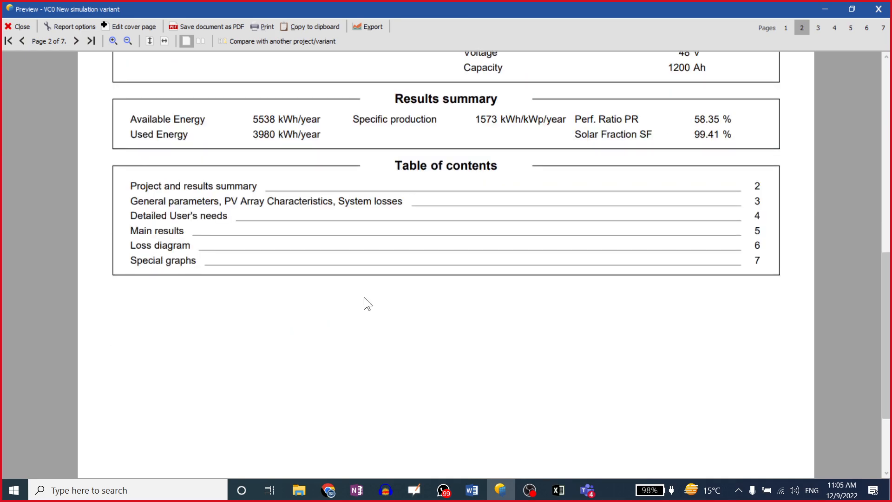
pyautogui.scroll(-3, 364, 303)
pyautogui.scroll(3, 510, 274)
# Review the general parameters on page 3 of the report and the seasonal user's needs tables and hourly distribution on page 4
pyautogui.click(818, 29)
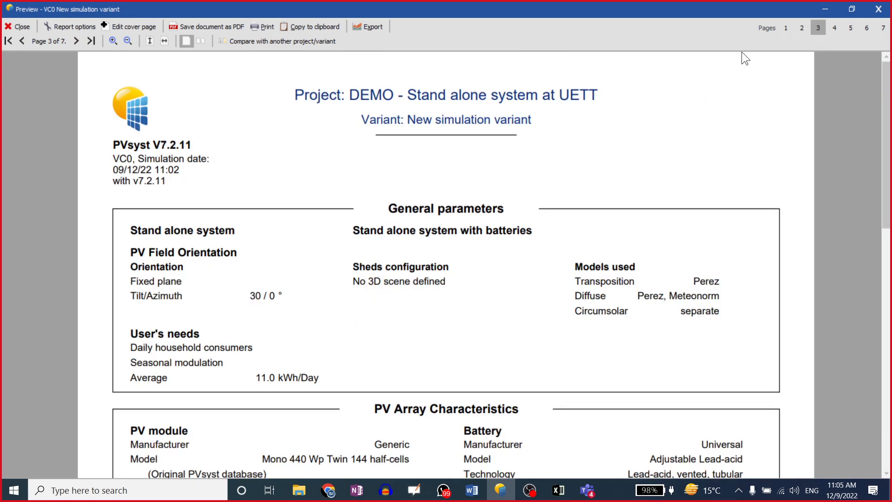
pyautogui.click(839, 32)
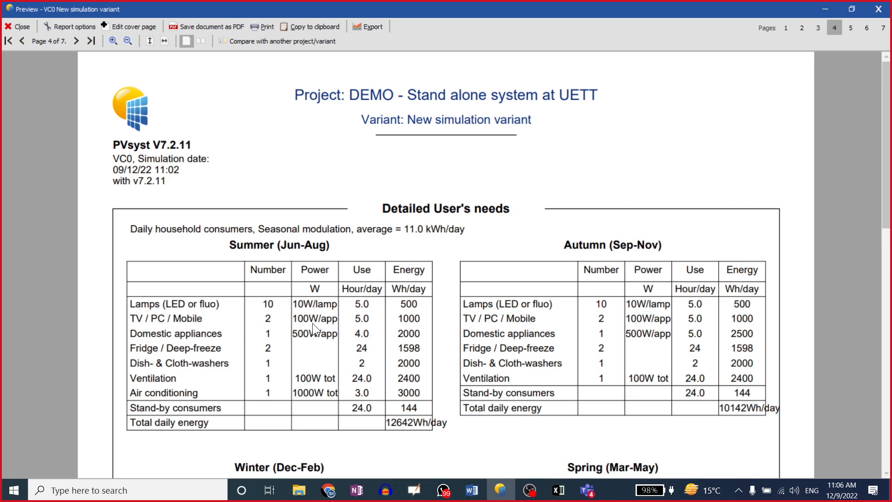
pyautogui.scroll(-10, 601, 263)
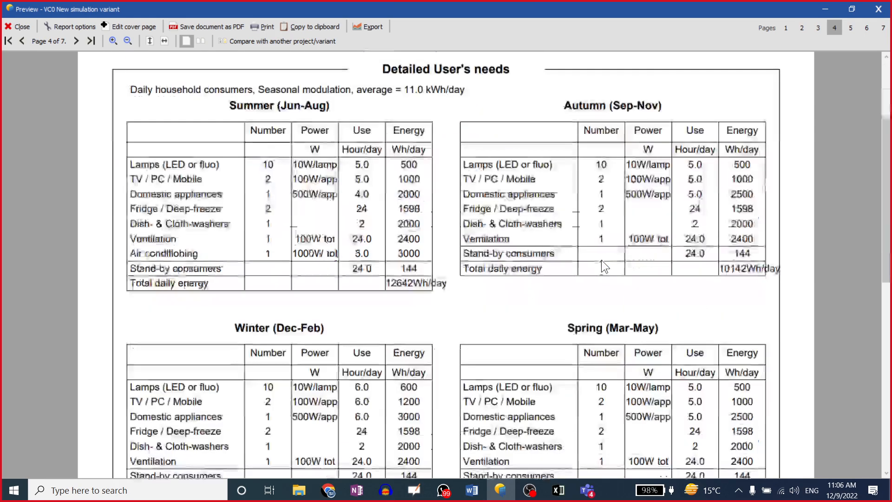
pyautogui.scroll(-3, 465, 302)
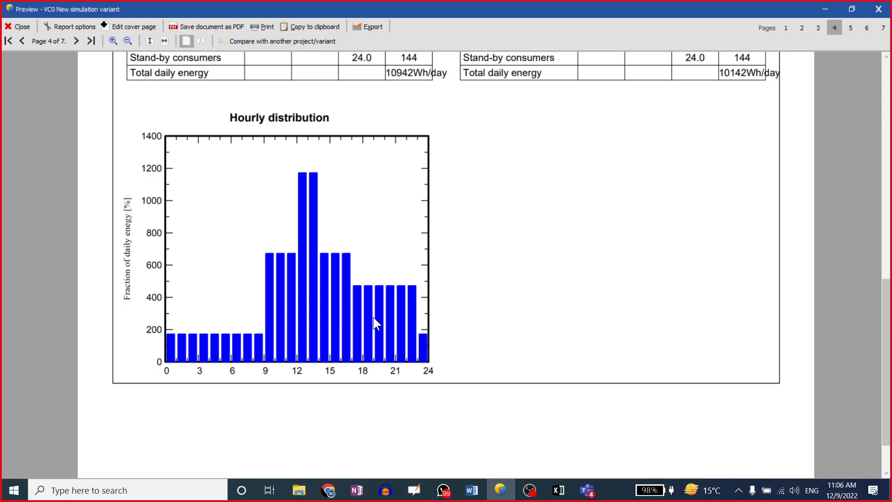
pyautogui.scroll(-10, 375, 322)
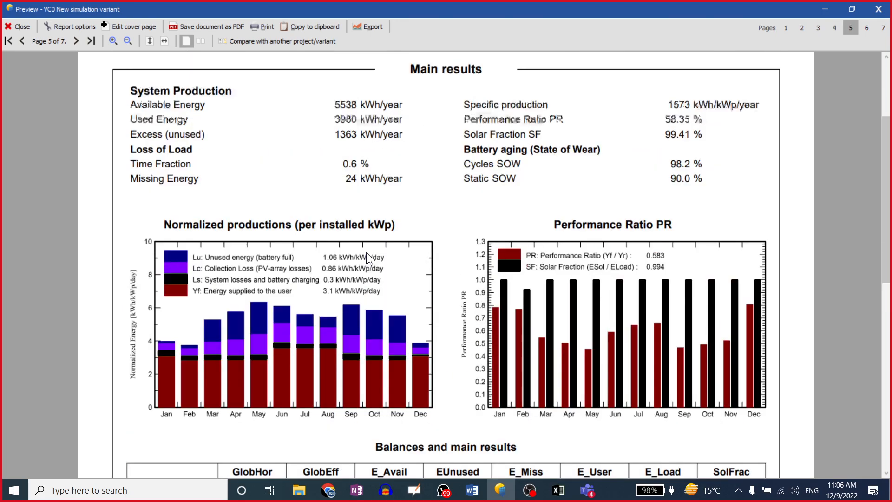
pyautogui.scroll(10, 366, 252)
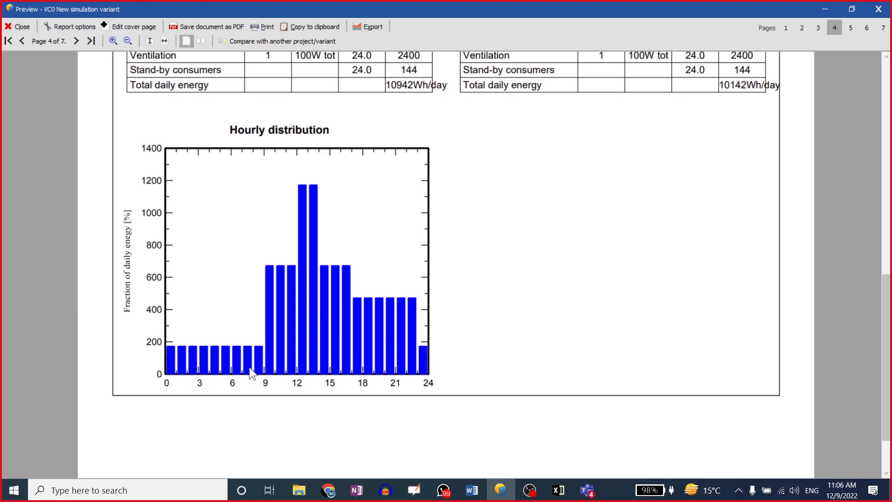
# Examine the main results on page 5 of the report, covering system production, loss of load, normalized productions and performance ratio
pyautogui.scroll(-2, 212, 364)
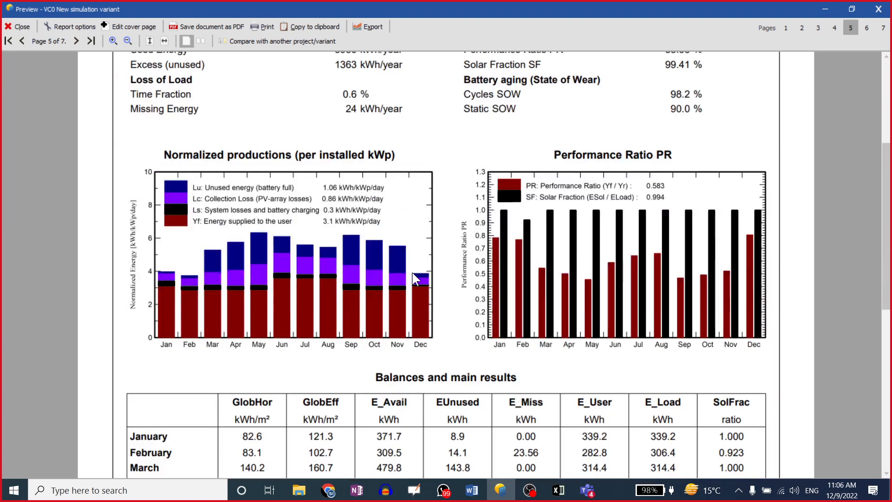
pyautogui.scroll(1, 413, 272)
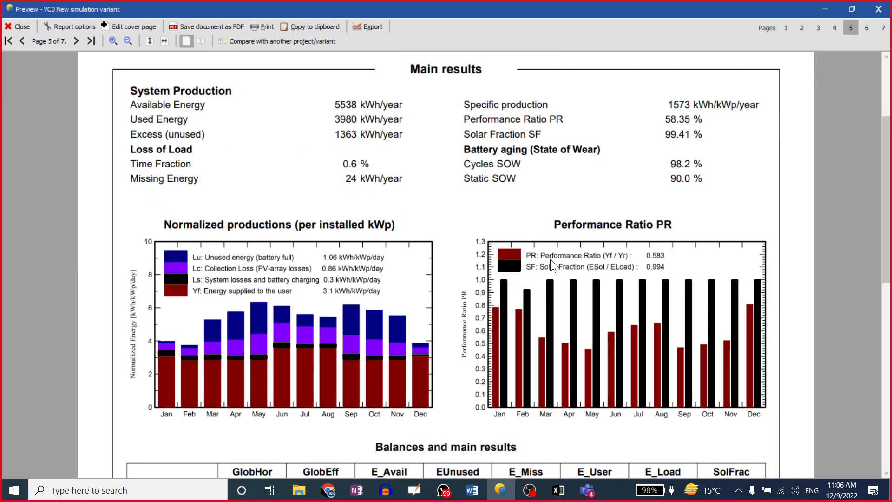
pyautogui.scroll(1, 627, 179)
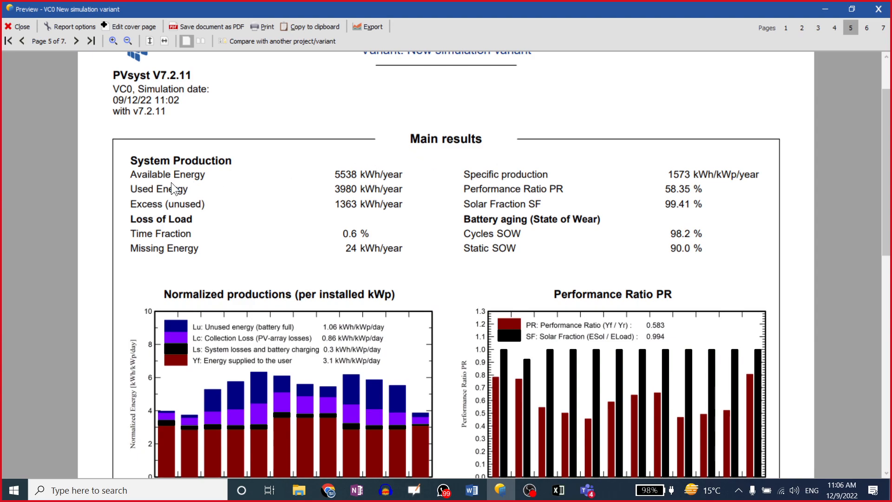
pyautogui.scroll(-1, 361, 218)
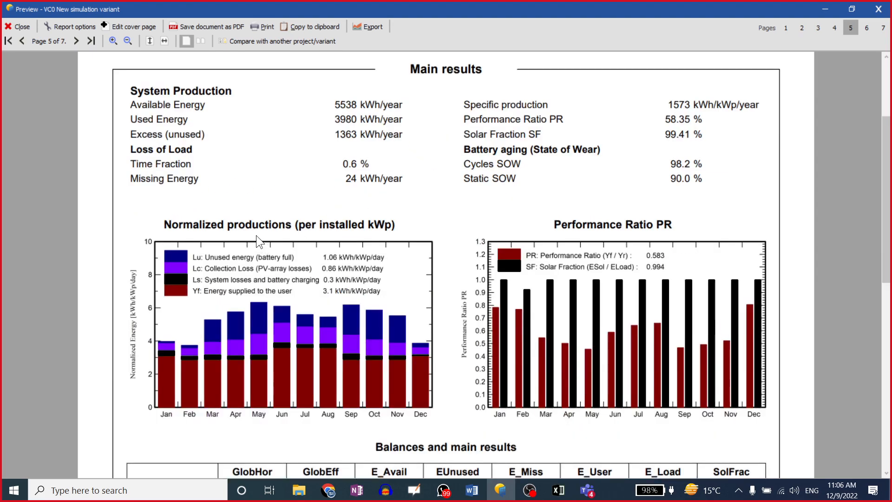